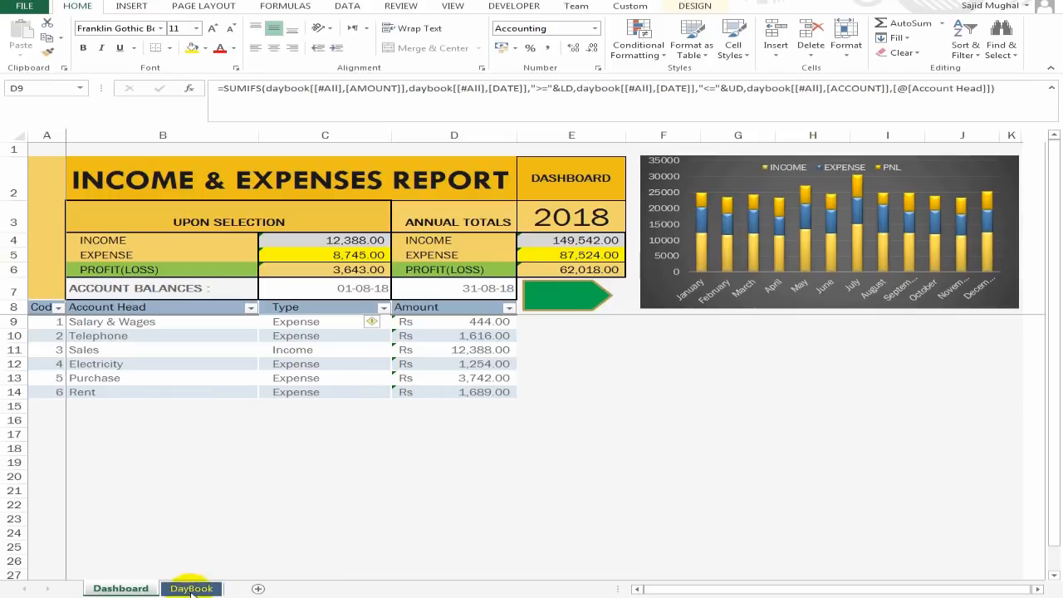
- Examine the December entries on the DayBook sheet and the account heads listed on the Dashboard sheet
click(565, 296)
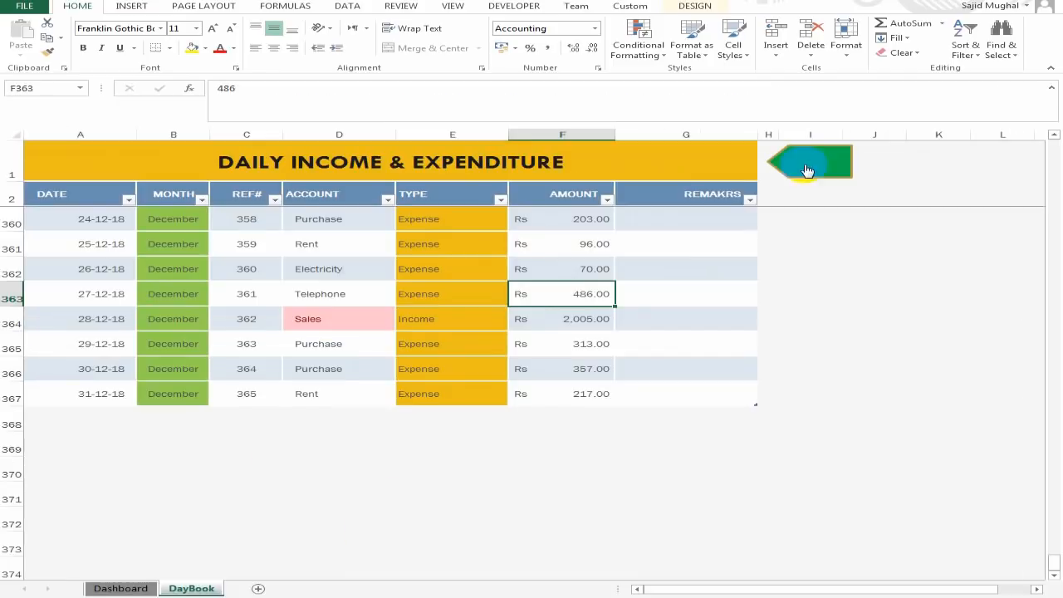
click(257, 218)
click(370, 220)
click(572, 218)
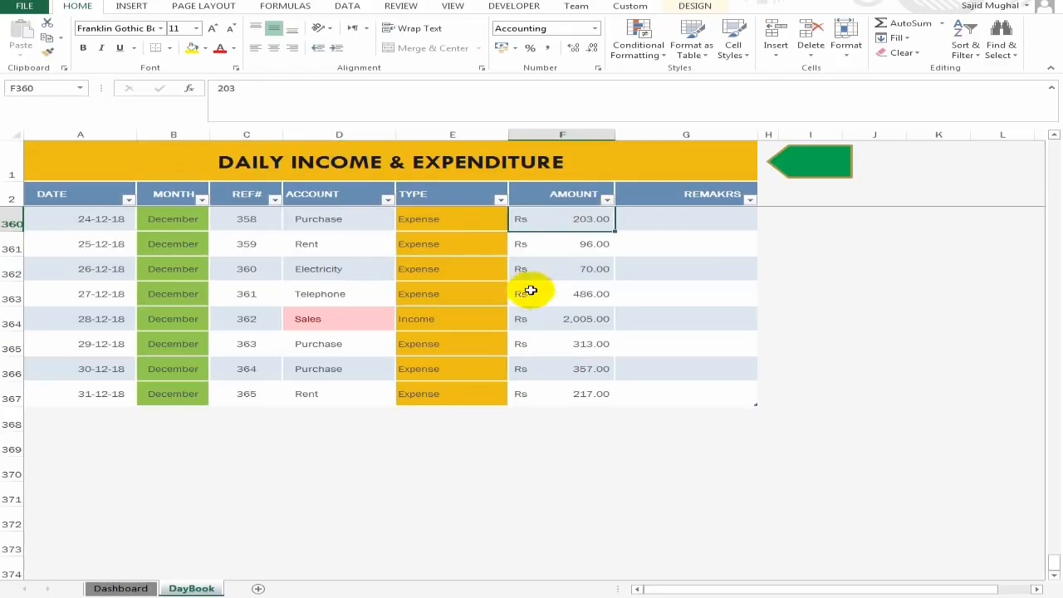
scroll(514, 311, down, 1)
scroll(465, 265, up, 3)
click(462, 236)
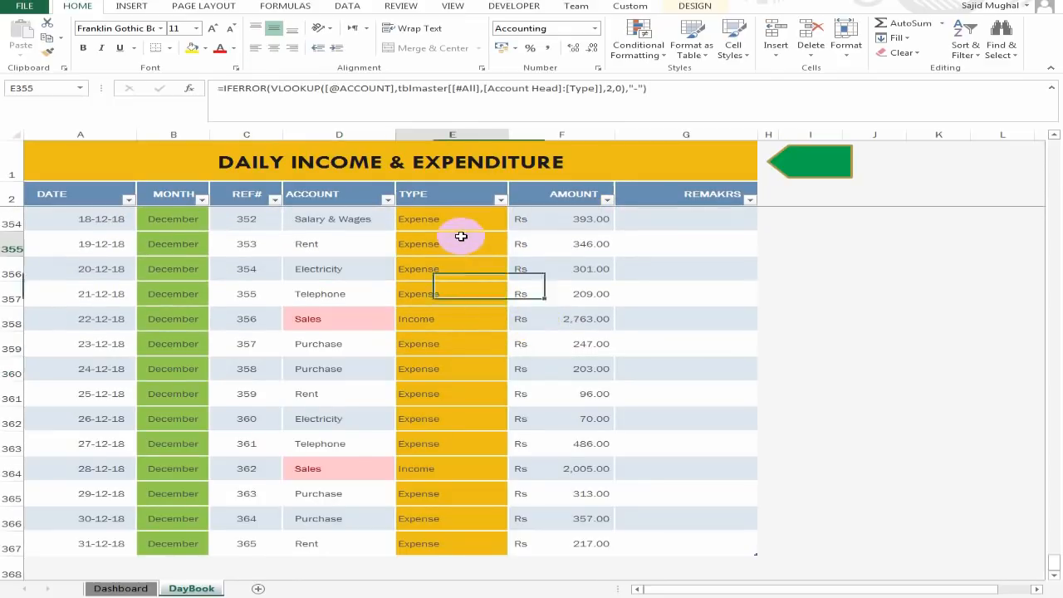
click(309, 239)
click(780, 160)
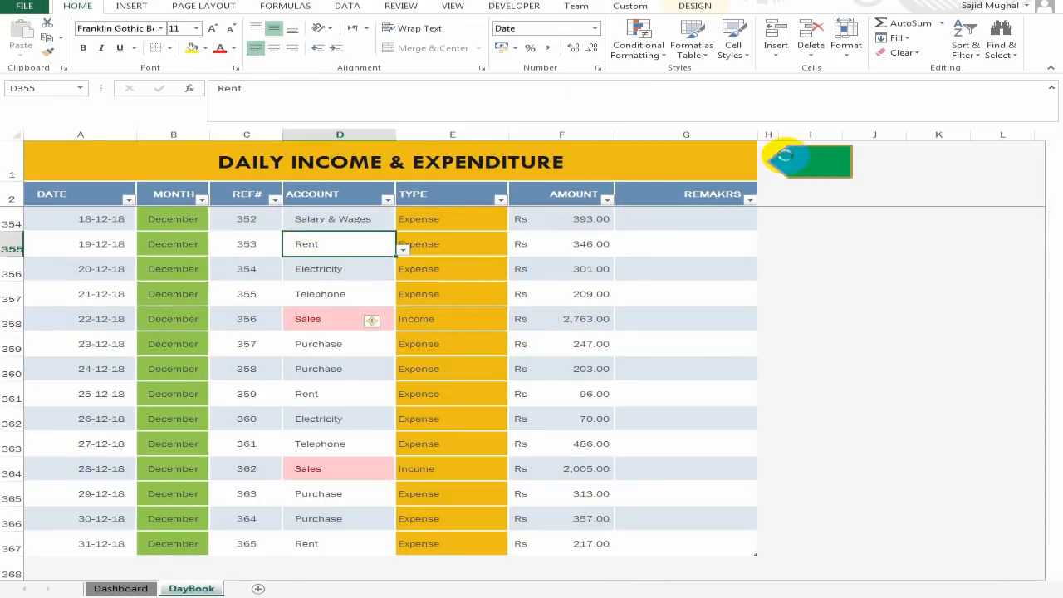
click(286, 333)
click(138, 347)
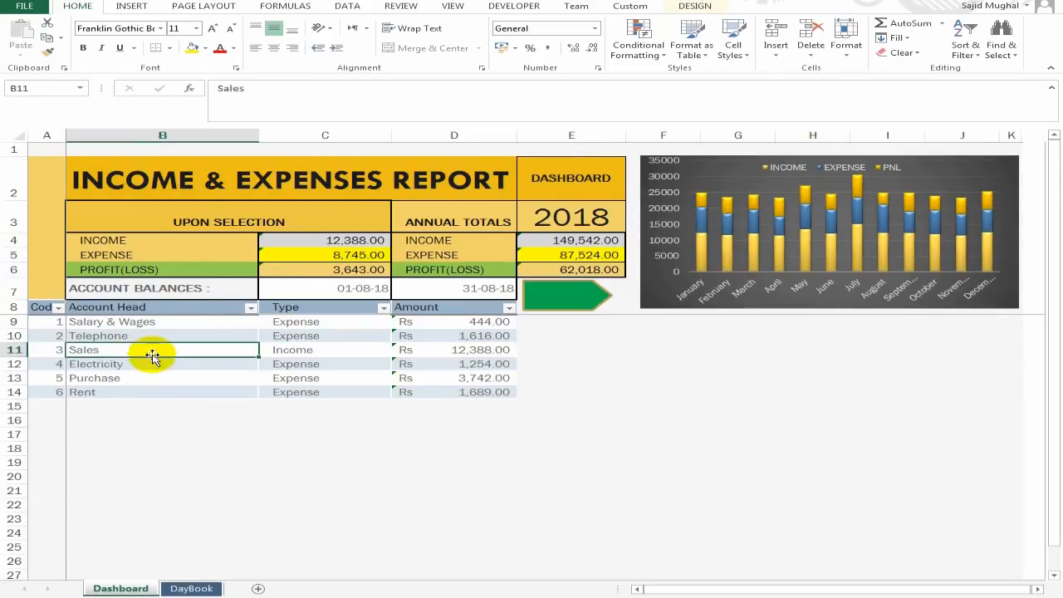
click(152, 320)
click(378, 334)
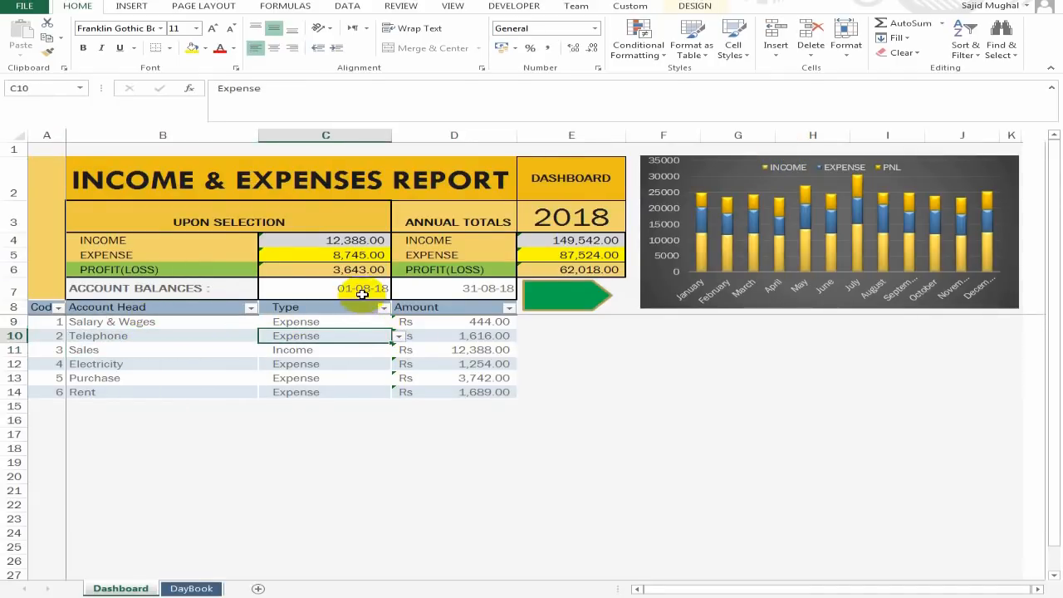
- Set the account balances period on the Dashboard to run from 01-01-18 to 31-01-18
click(356, 287)
key(Down)
key(Up)
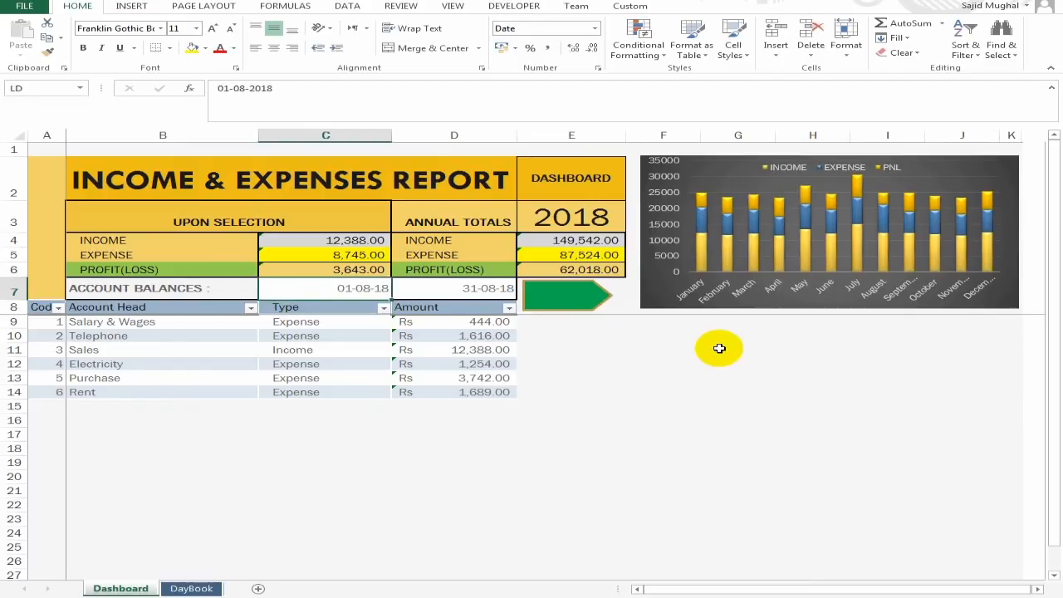
text(1-1)
key(Tab)
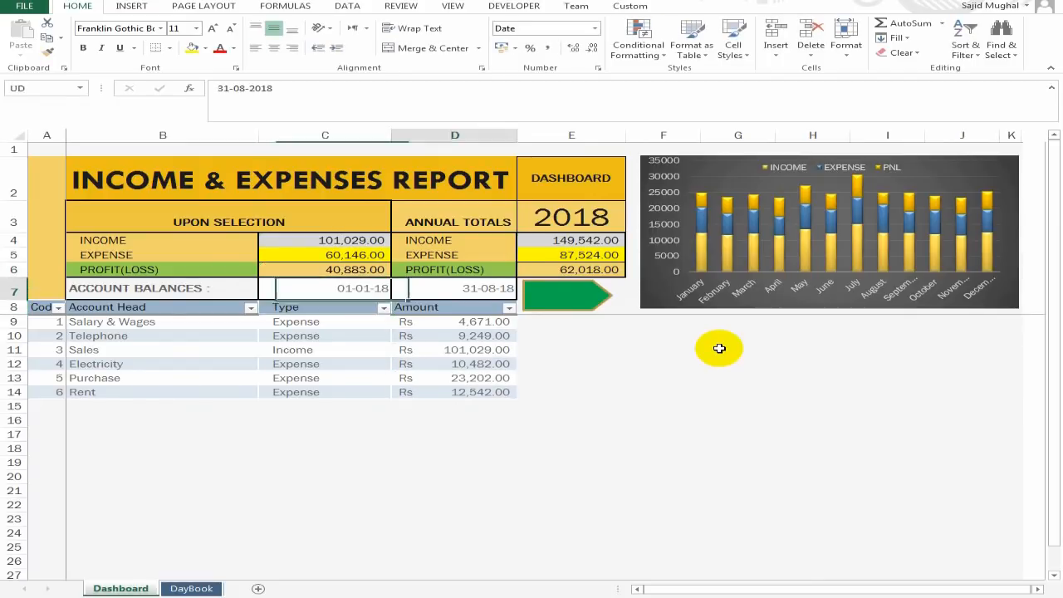
text(31)
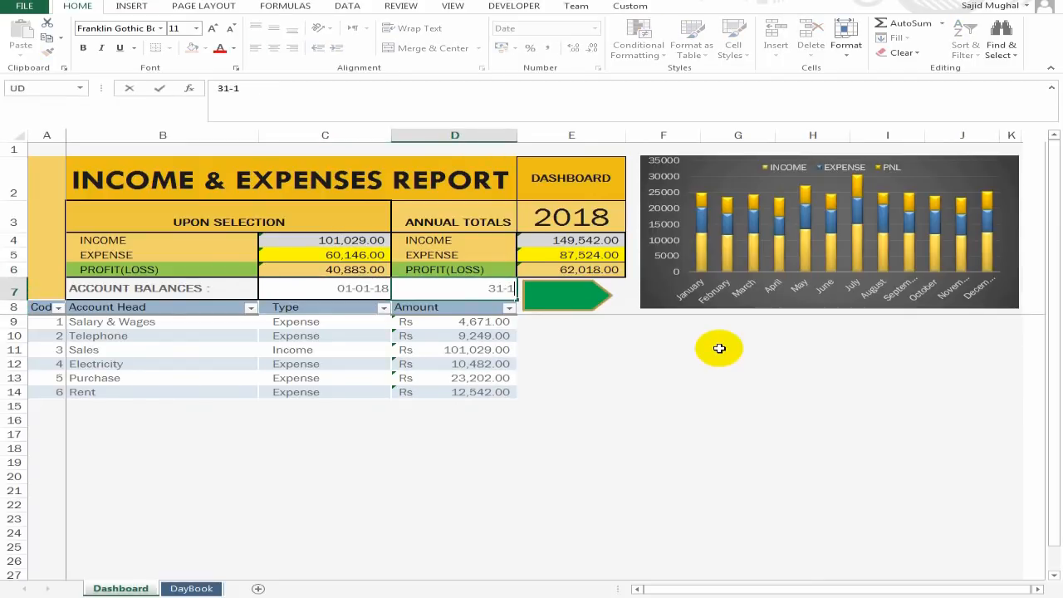
key(ctrl+Return)
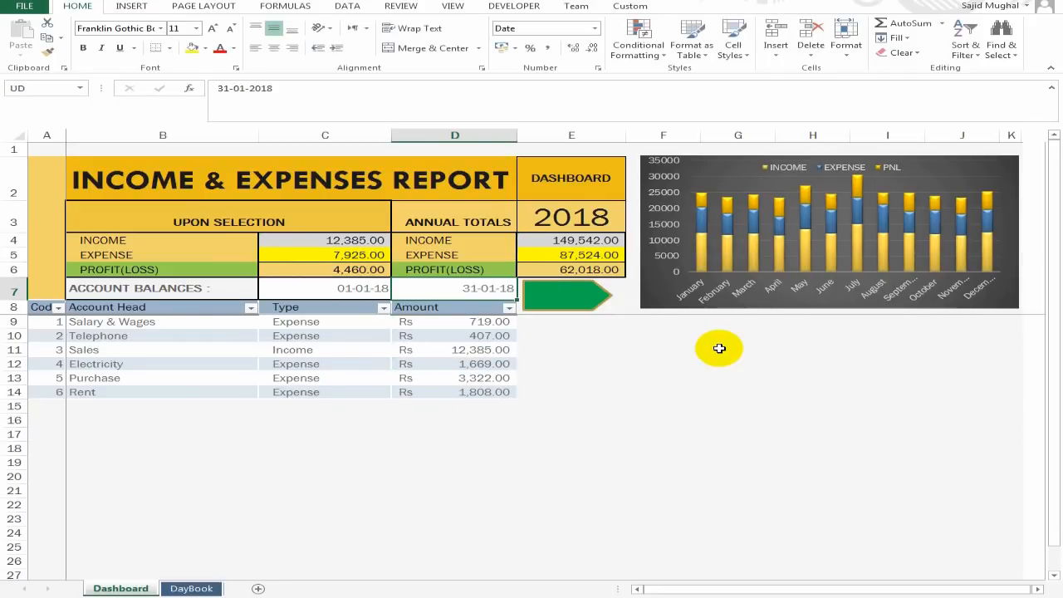
- Examine the account amounts and the income, expense and profit formulas for the selected period and the annual totals
drag(456, 324, 454, 353)
click(465, 387)
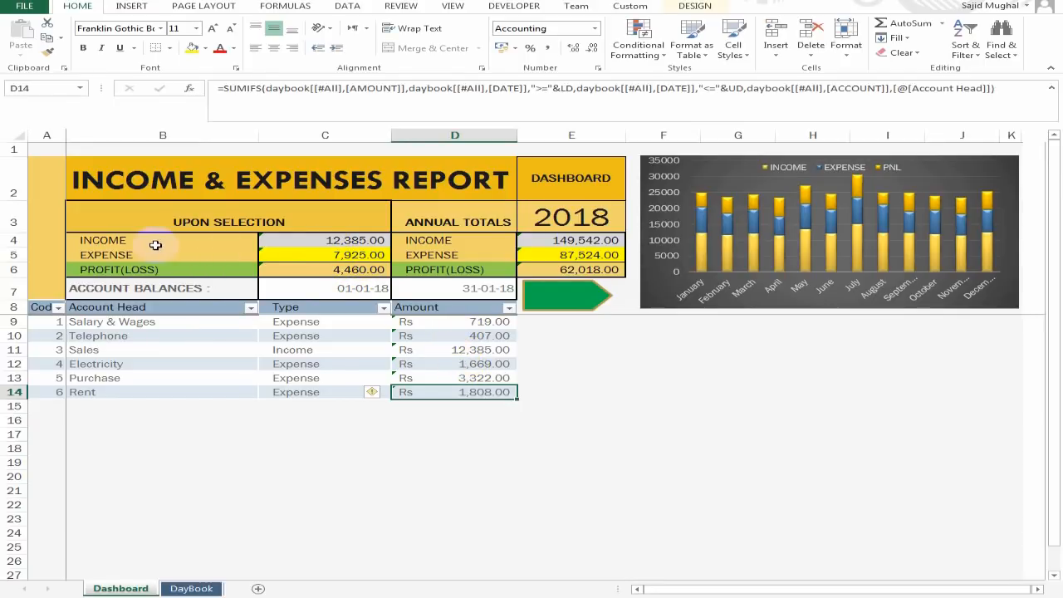
click(324, 240)
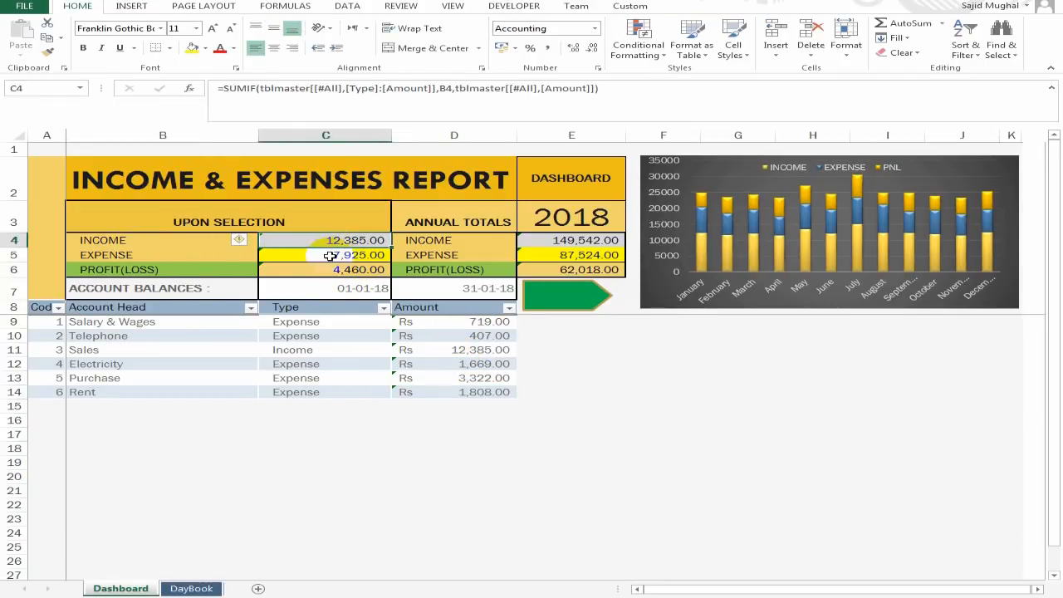
click(330, 256)
click(329, 270)
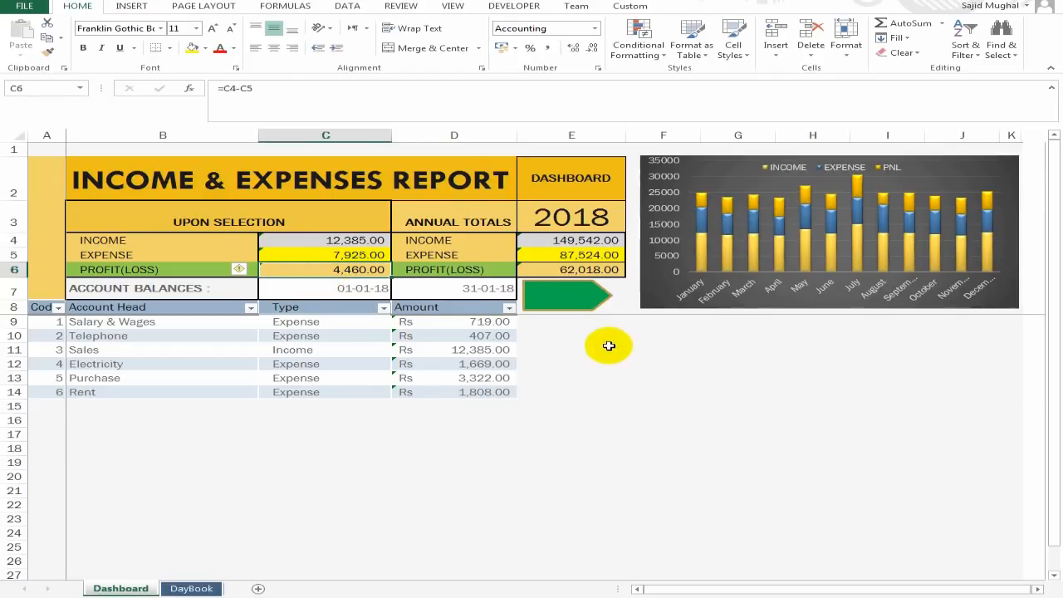
click(356, 288)
click(451, 286)
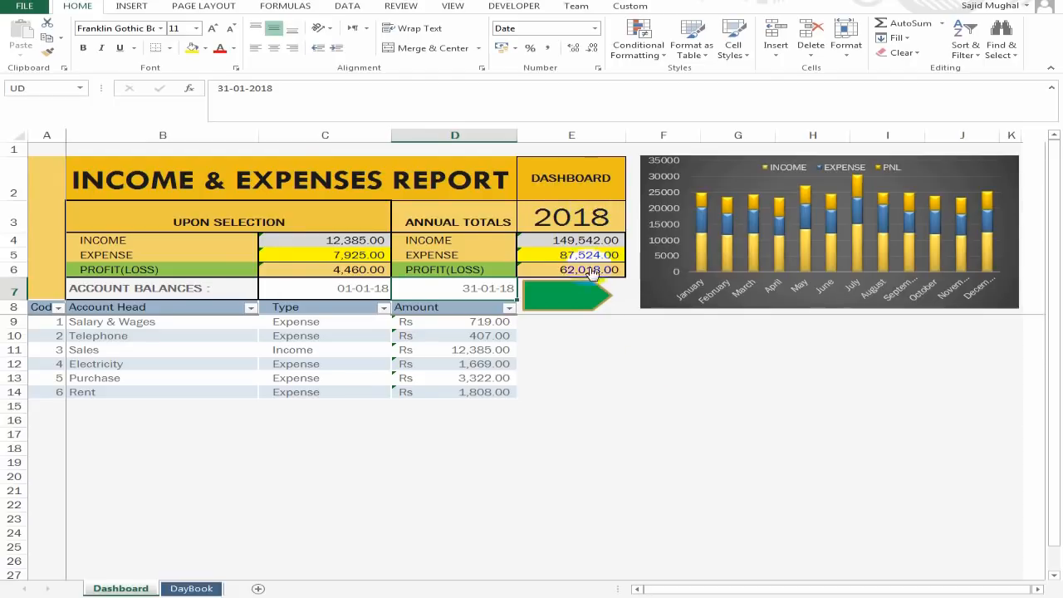
click(573, 217)
click(574, 240)
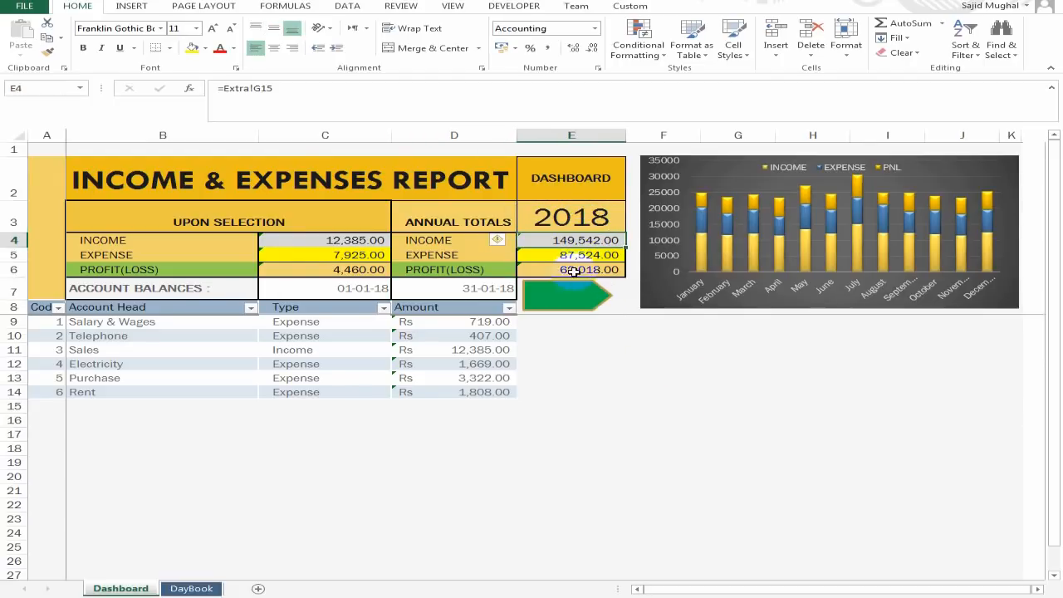
click(573, 270)
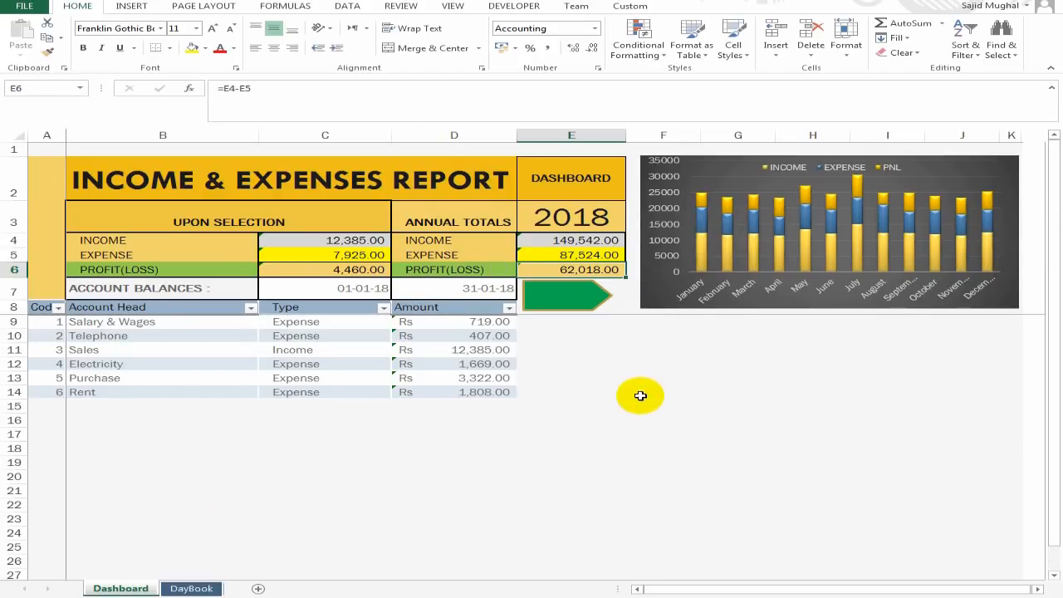
- Check the Type column entries on the DayBook sheet and return to the Dashboard sheet
click(349, 289)
click(192, 588)
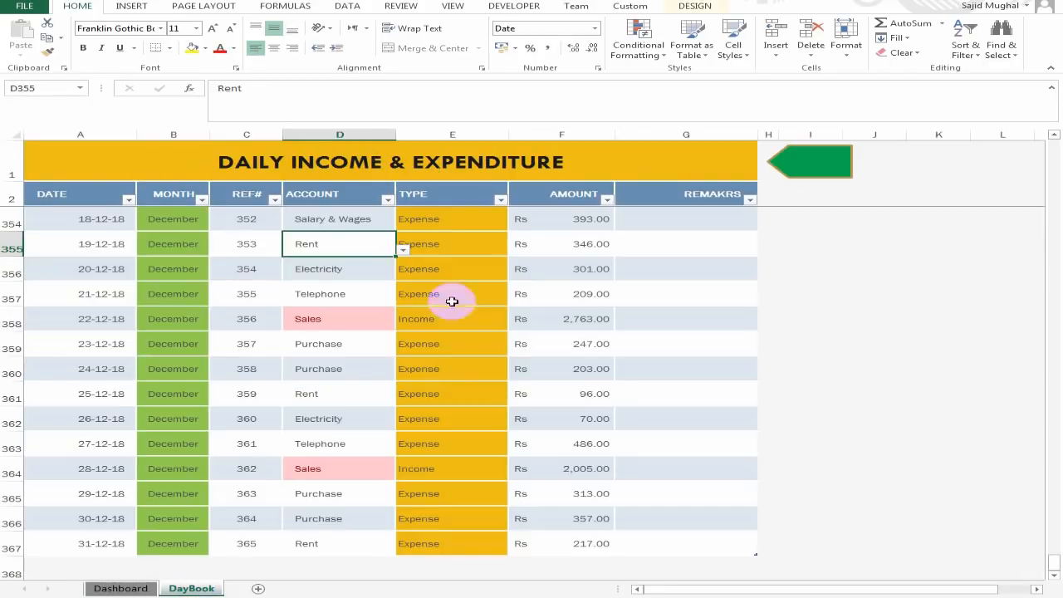
click(477, 292)
click(461, 384)
click(814, 160)
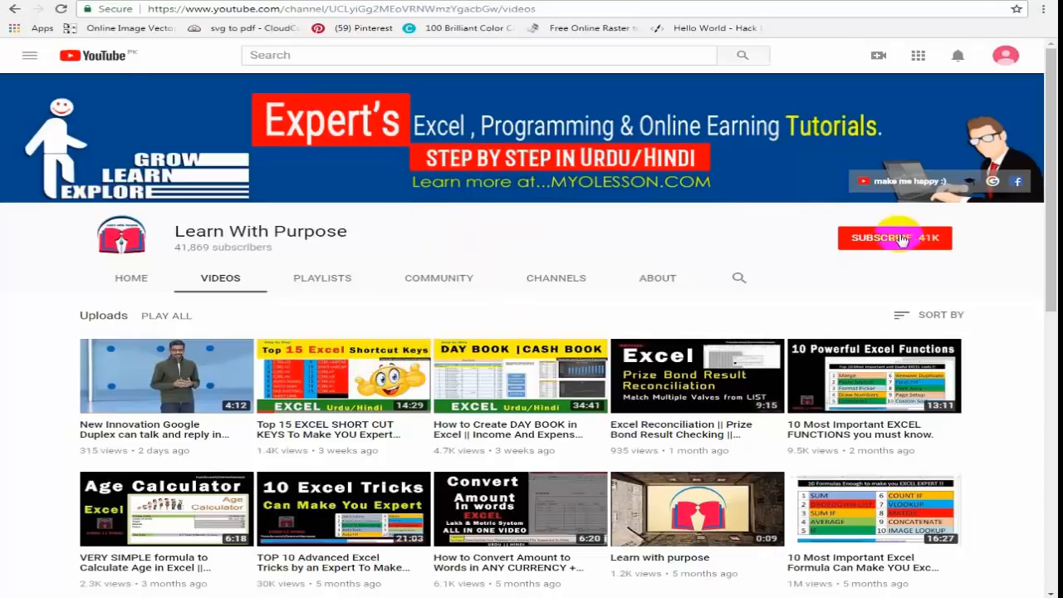
click(865, 245)
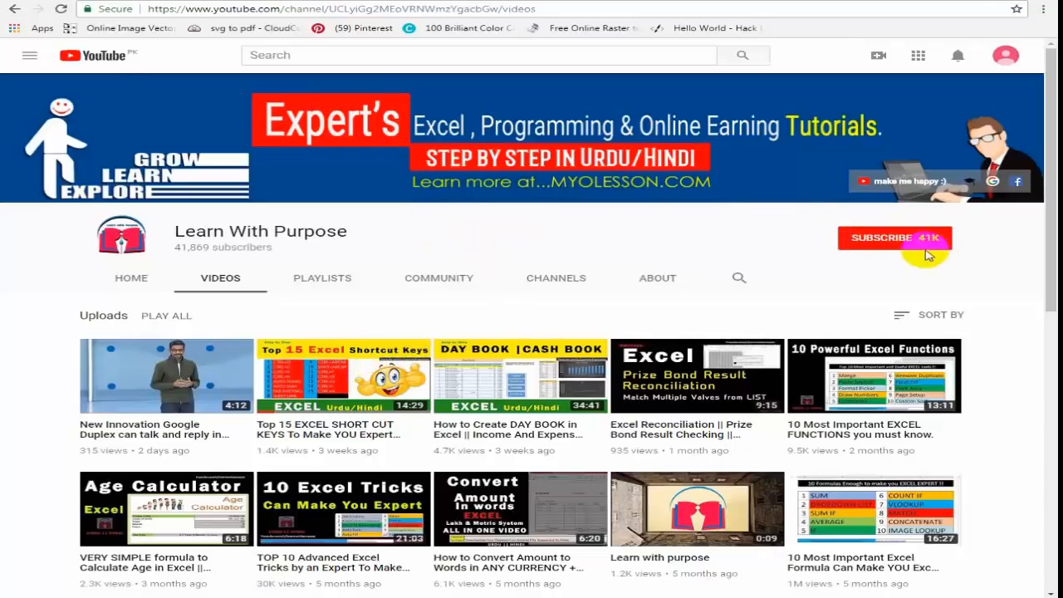
click(892, 240)
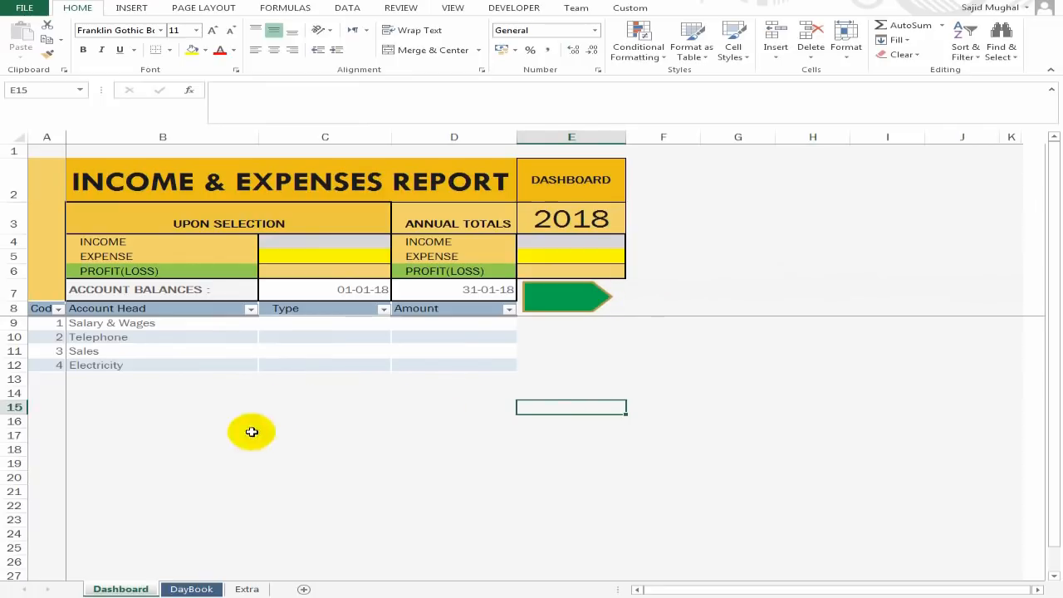
- Examine the empty income, expense and profit cells in the blank Dashboard template
click(673, 269)
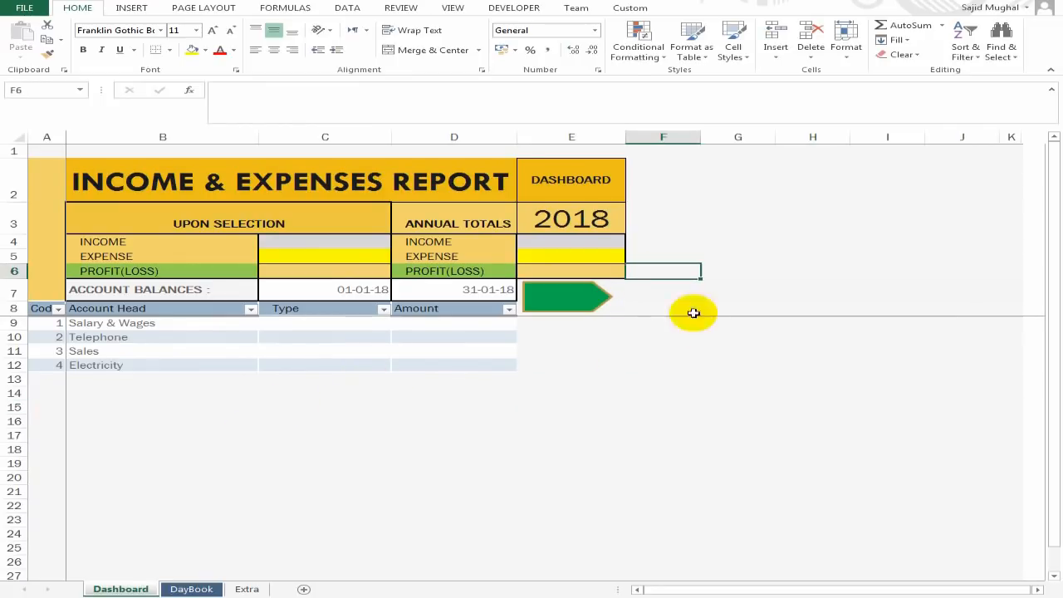
click(374, 393)
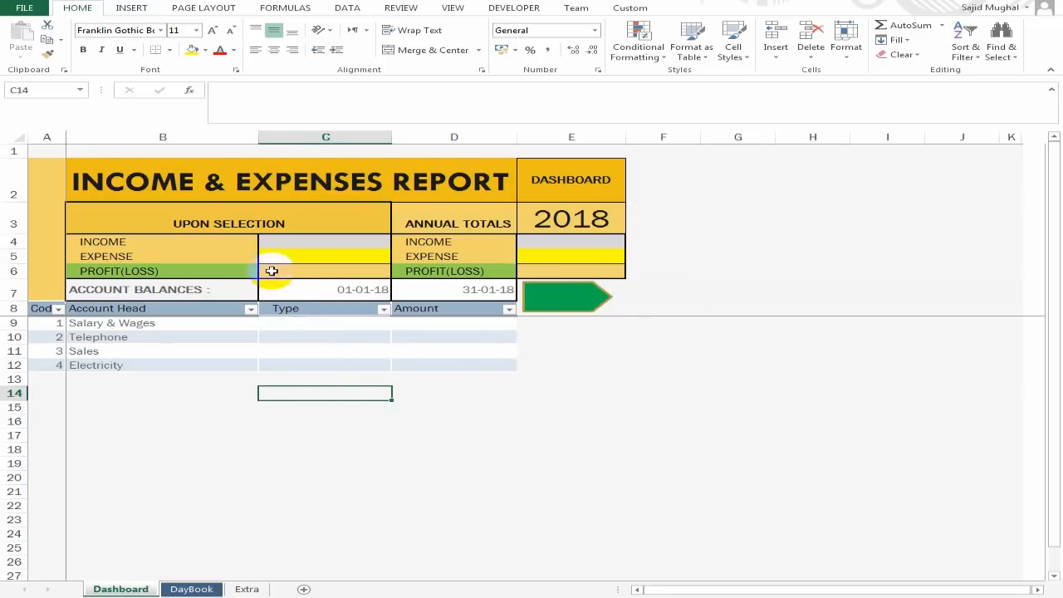
click(317, 242)
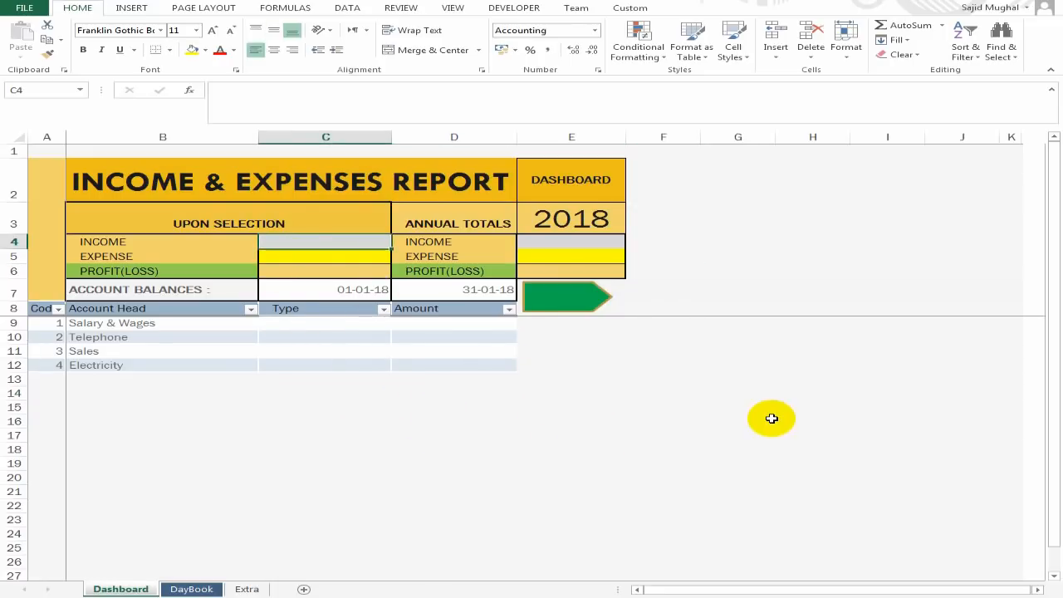
key(Left)
key(Right)
key(Down)
key(Down)
key(Down)
key(Down)
key(Down)
key(Down)
key(Left)
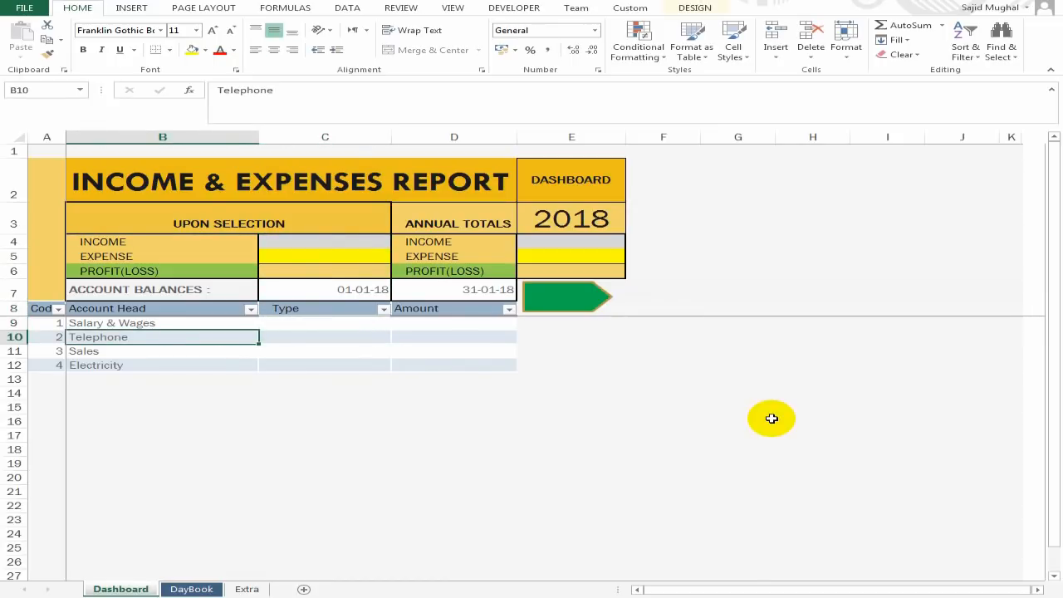
click(158, 309)
click(322, 310)
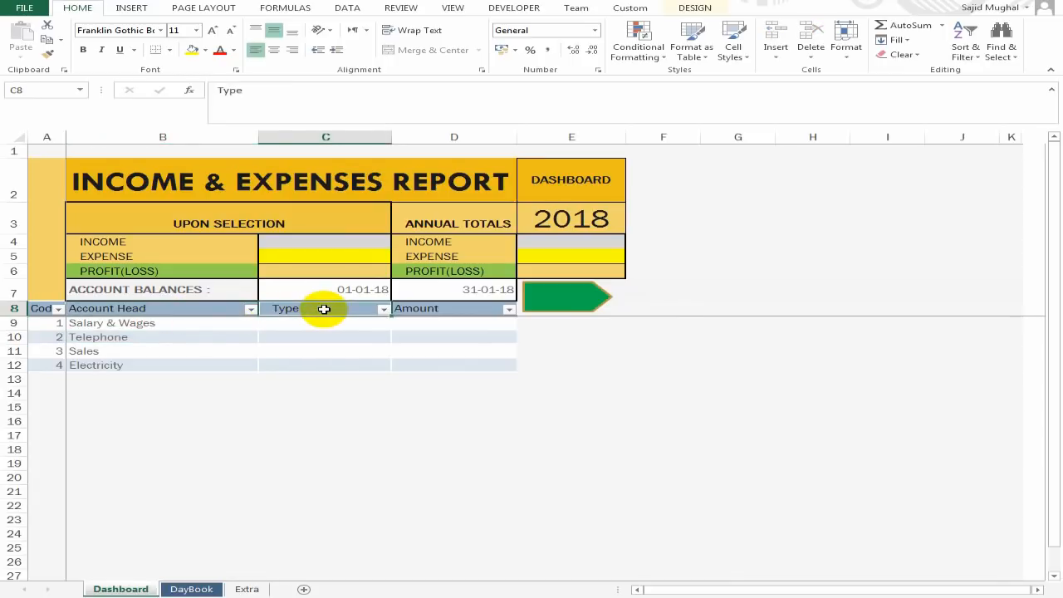
click(451, 313)
click(455, 337)
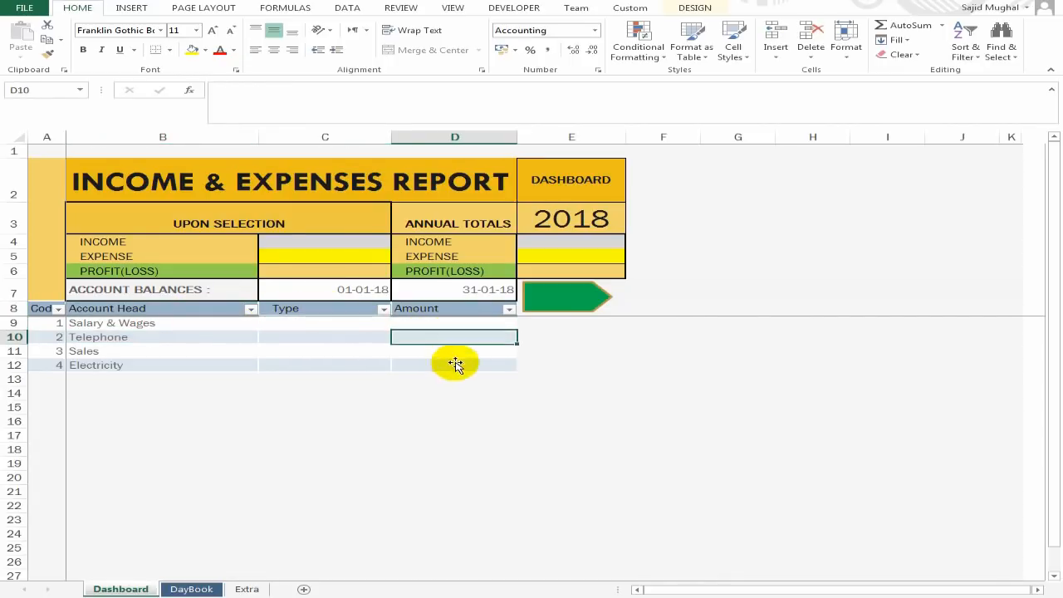
key(ctrl+a)
key(ctrl+a)
click(547, 421)
click(452, 323)
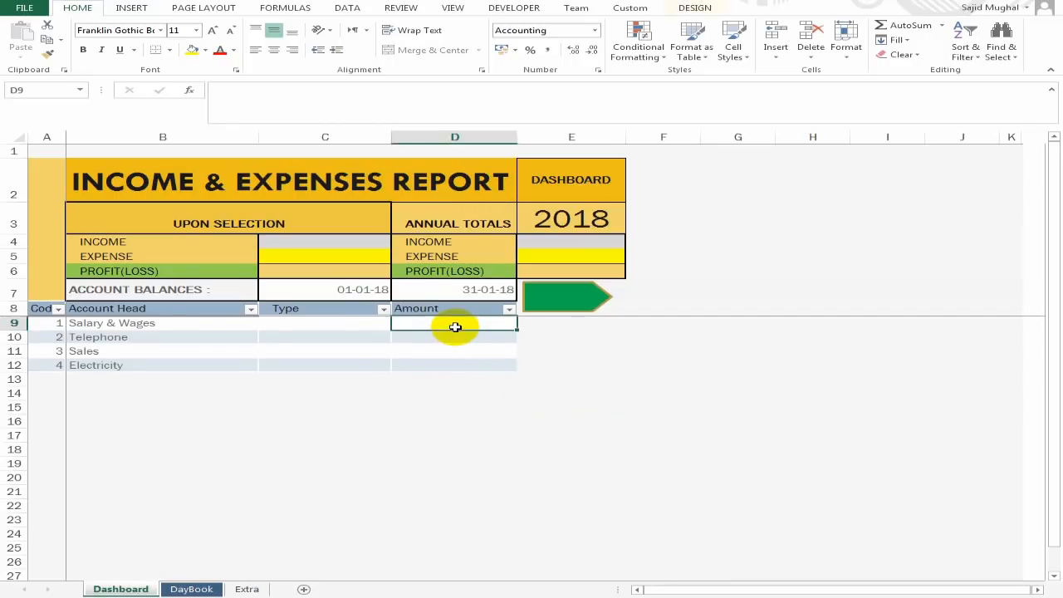
- Add a new account row below Electricity with code 5 and account head Purchase
click(216, 322)
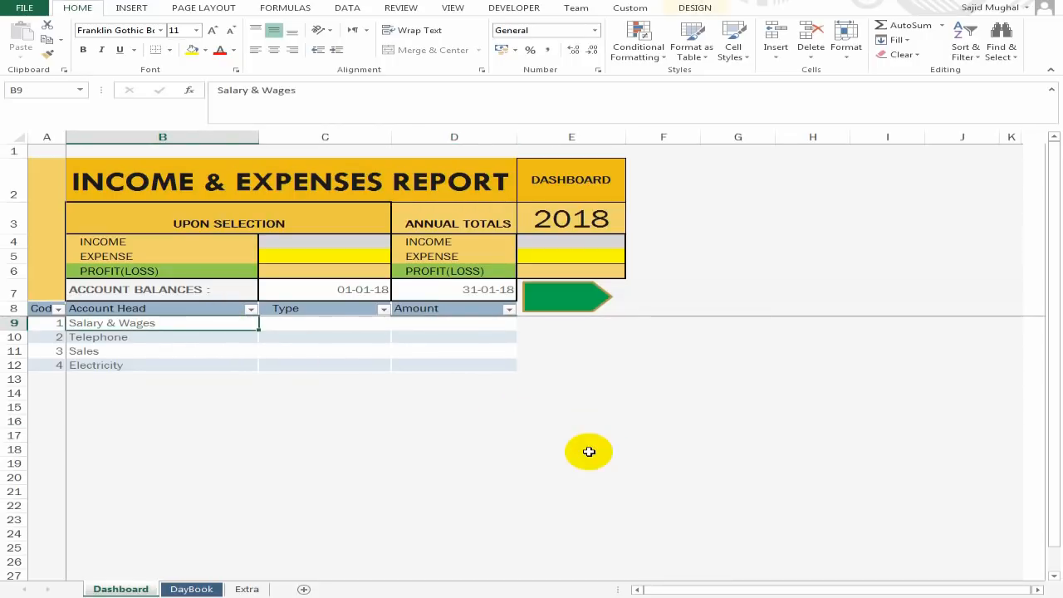
key(Down)
key(Down)
key(Down)
key(Down)
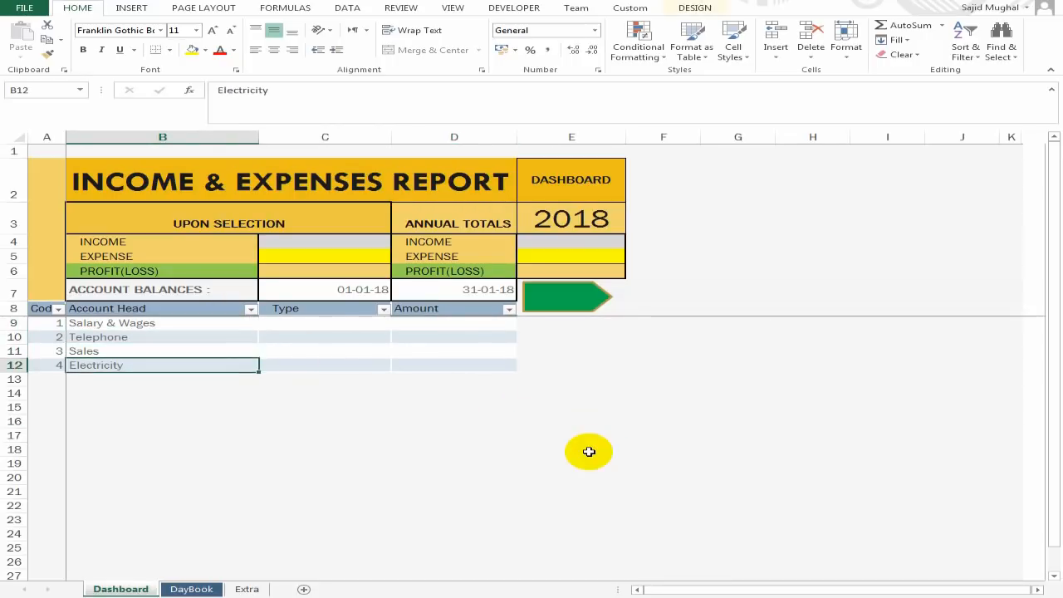
key(Left)
text(5)
key(Return)
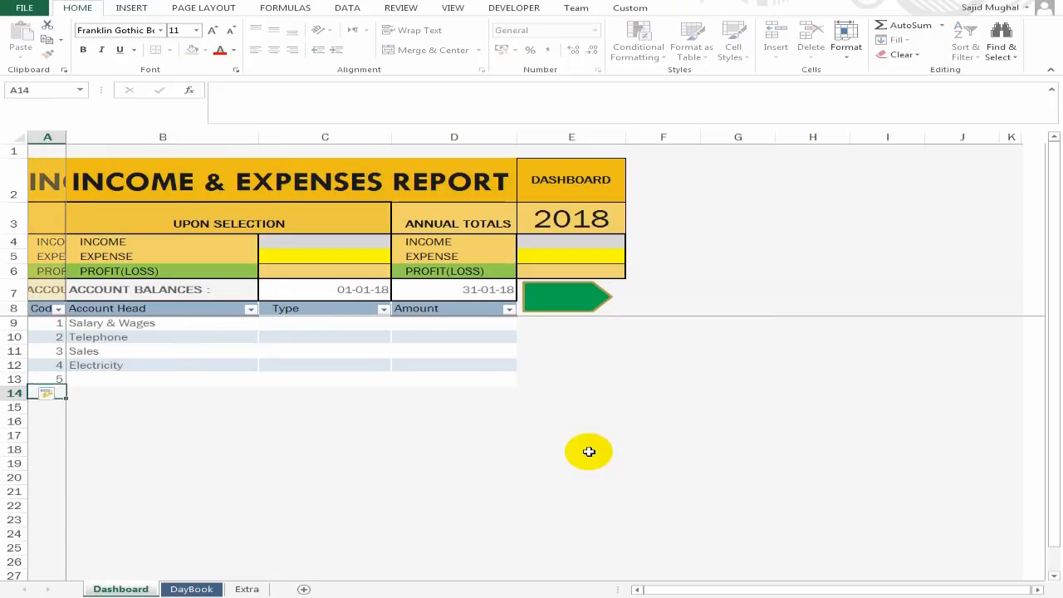
key(Up)
key(Right)
text(P)
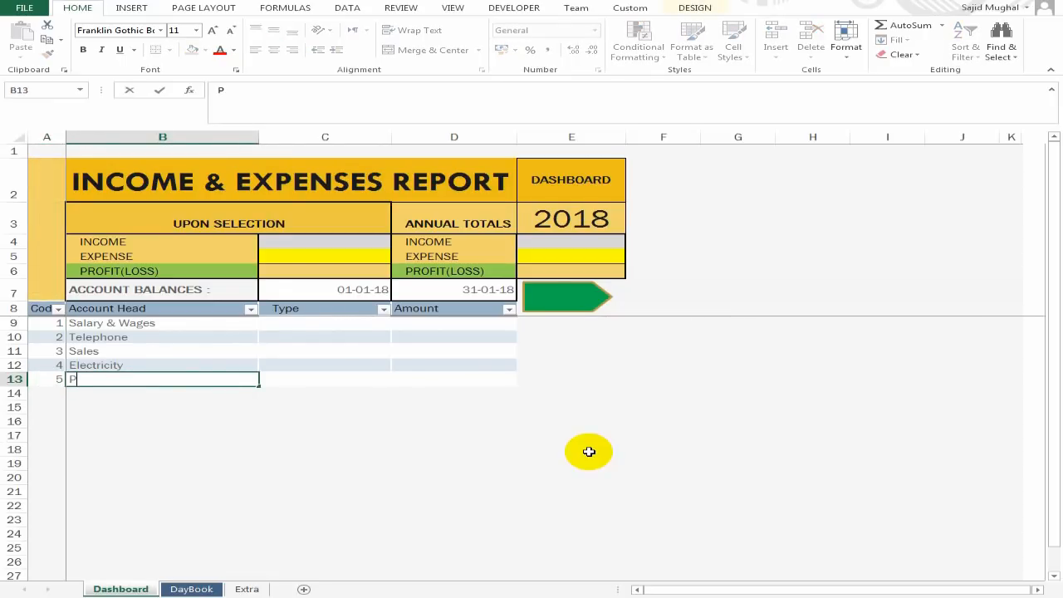
key(Return)
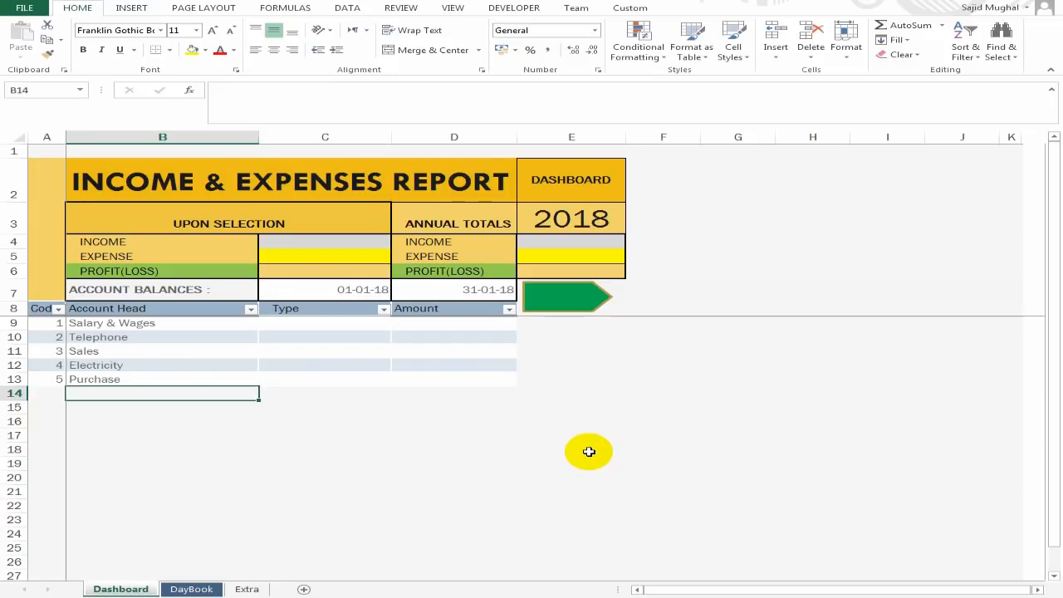
- Add account head Rent with code 6 below Purchase and select the Type cell of the Salary & Wages row
key(Left)
text(6)
key(Return)
key(Up)
key(Right)
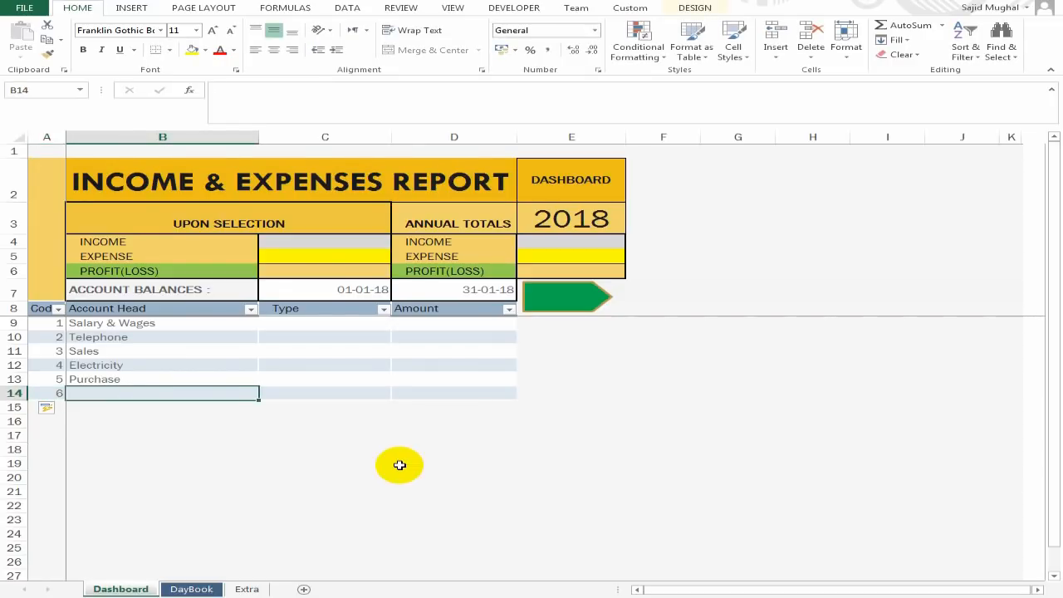
text(Reb)
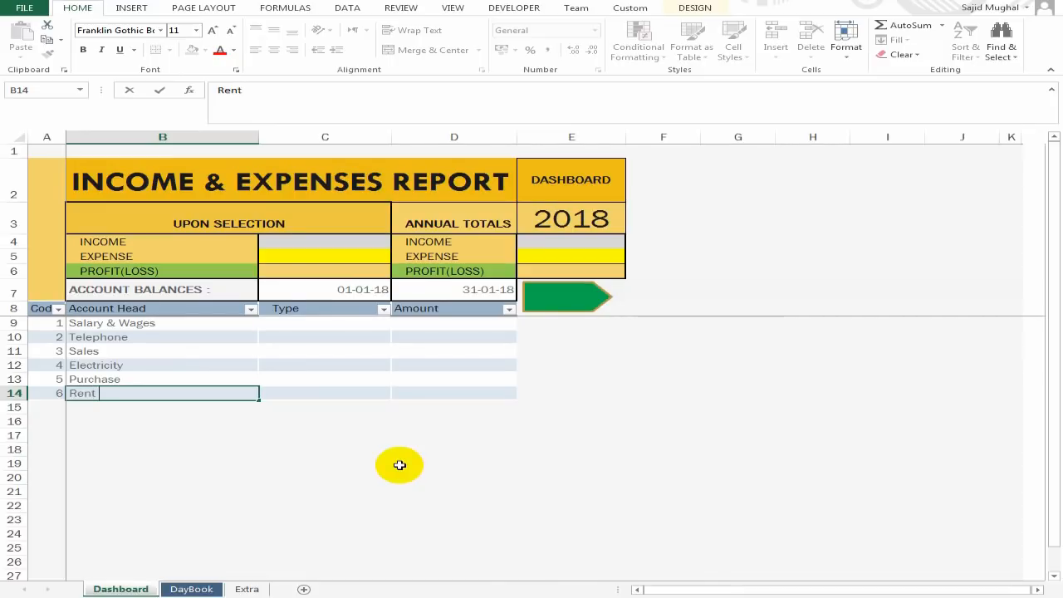
key(Up)
key(Right)
key(Up)
key(Up)
key(Up)
key(Up)
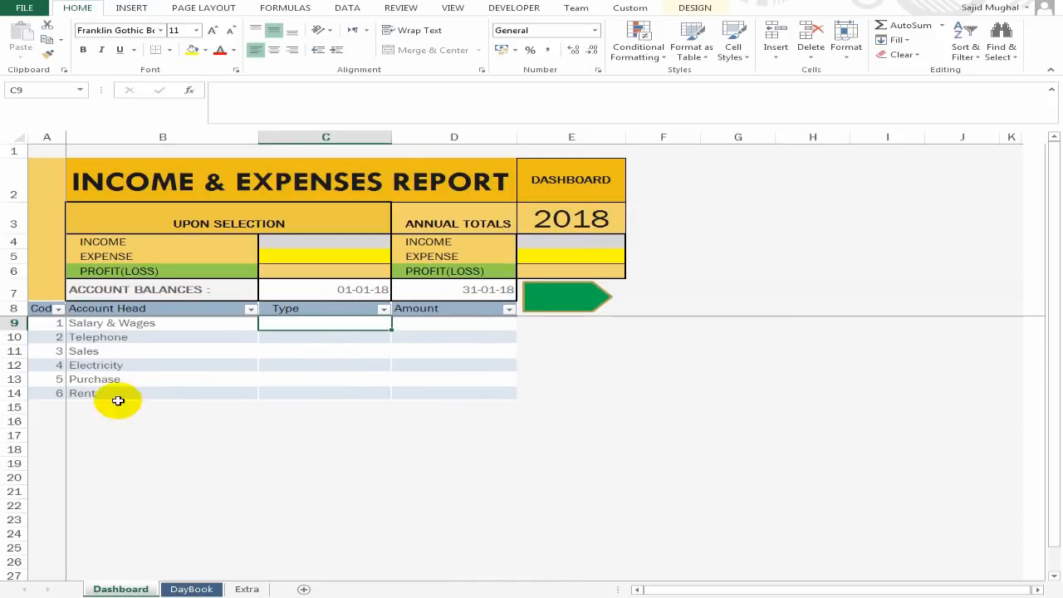
- Examine the Type list with the Income and Expense entries on the Extra sheet and return to the Dashboard
click(247, 589)
click(112, 164)
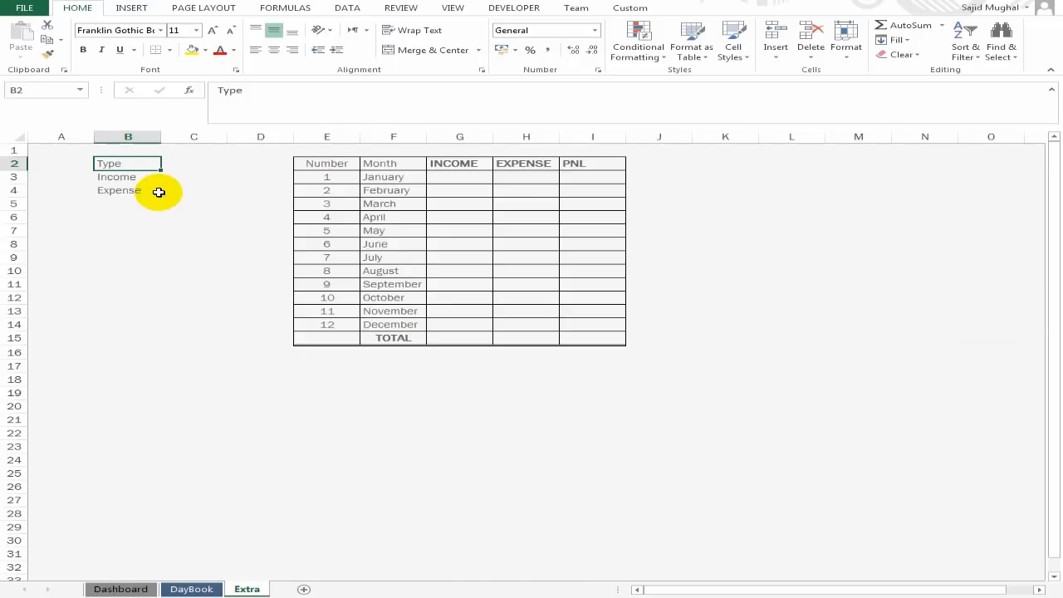
click(119, 176)
click(127, 191)
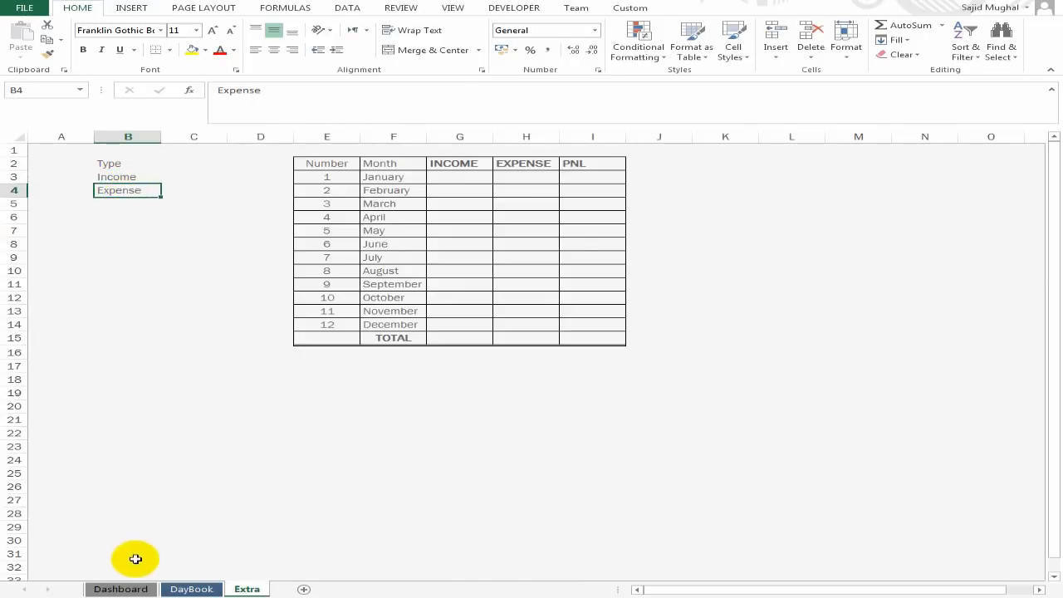
click(120, 589)
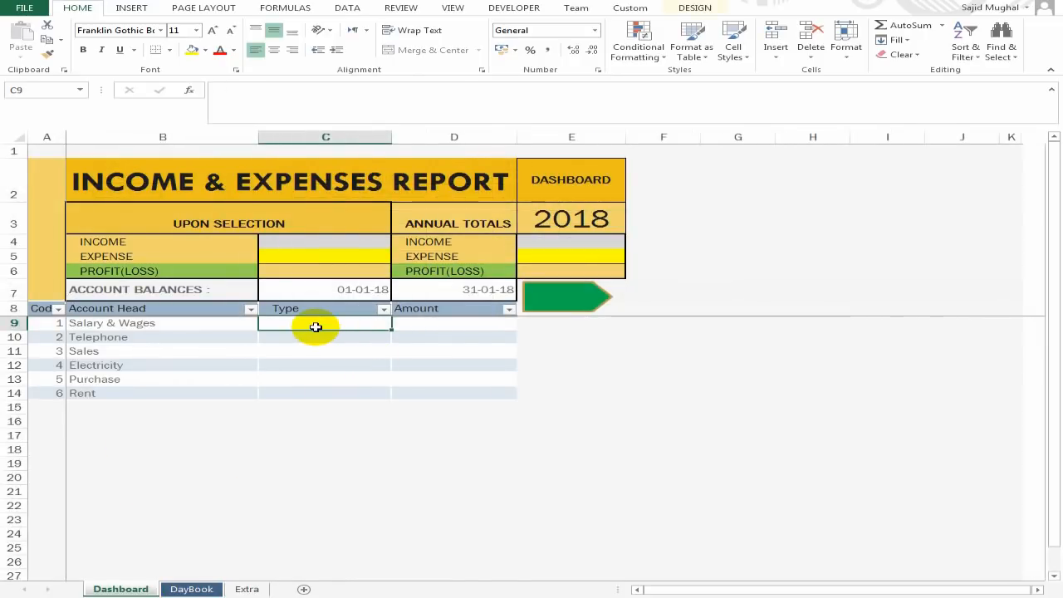
- Add list data validation to the Salary & Wages Type cell, using the Income and Expense cells B3:B4 on the Extra sheet as source
click(347, 10)
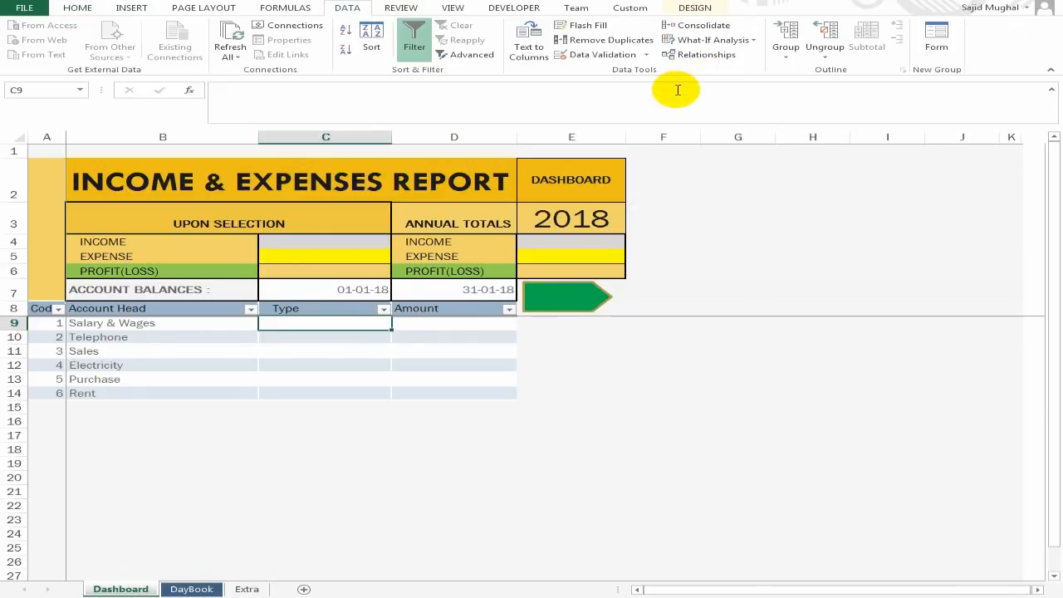
click(601, 55)
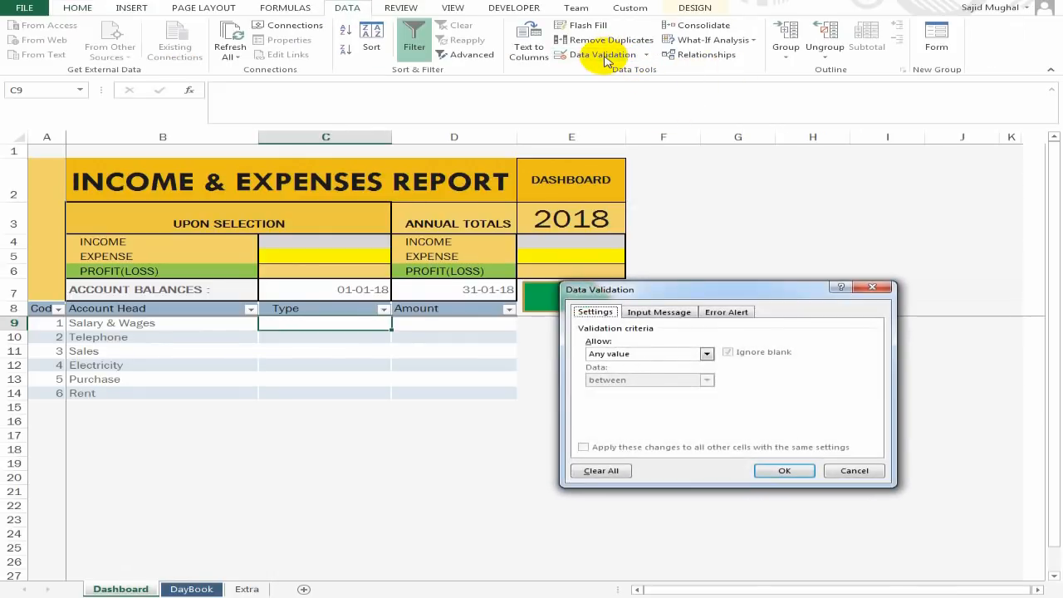
click(707, 354)
click(656, 390)
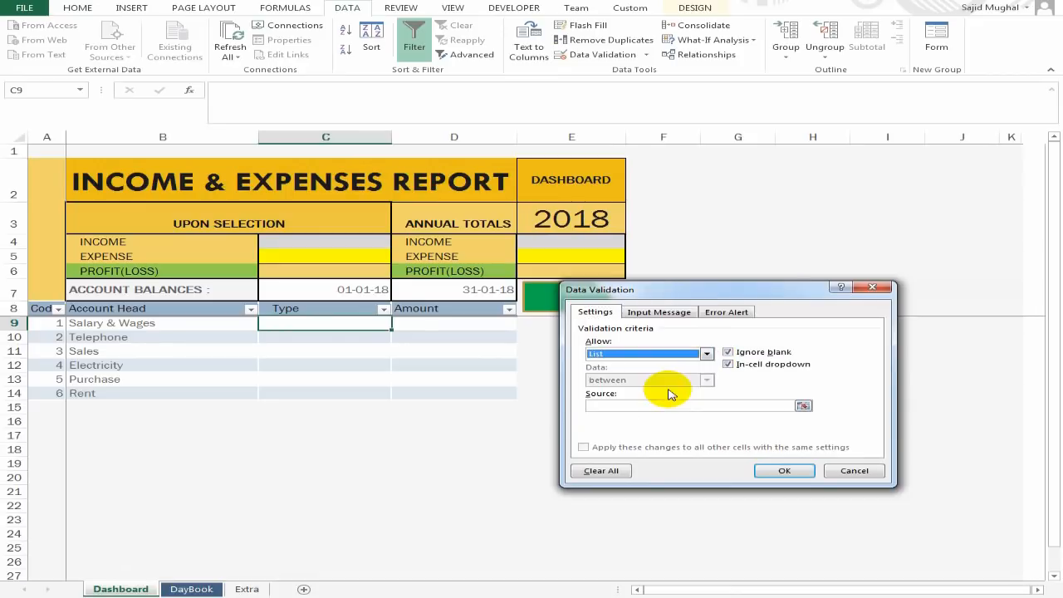
click(807, 404)
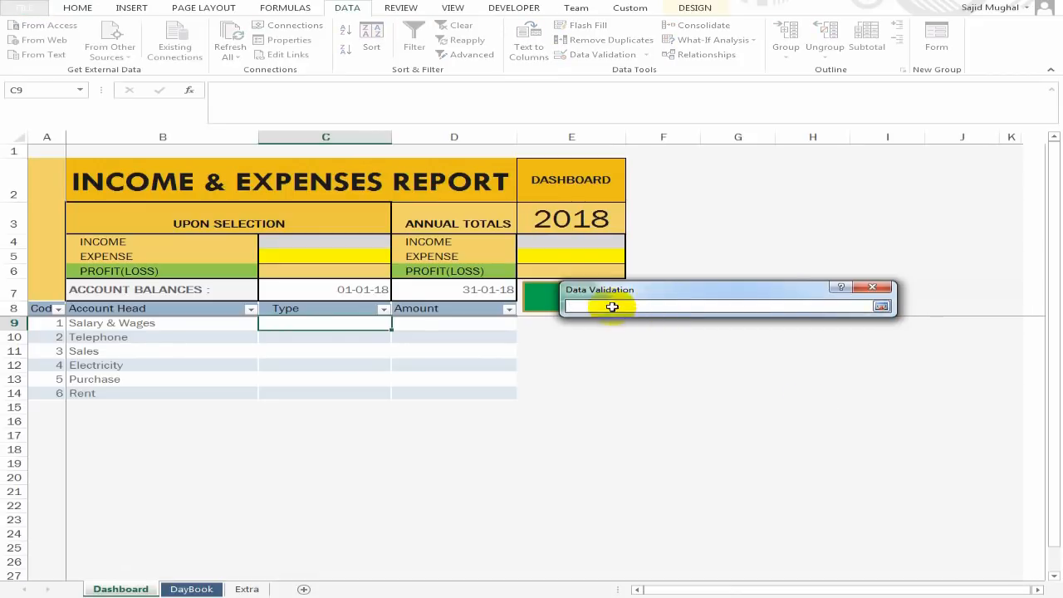
click(246, 588)
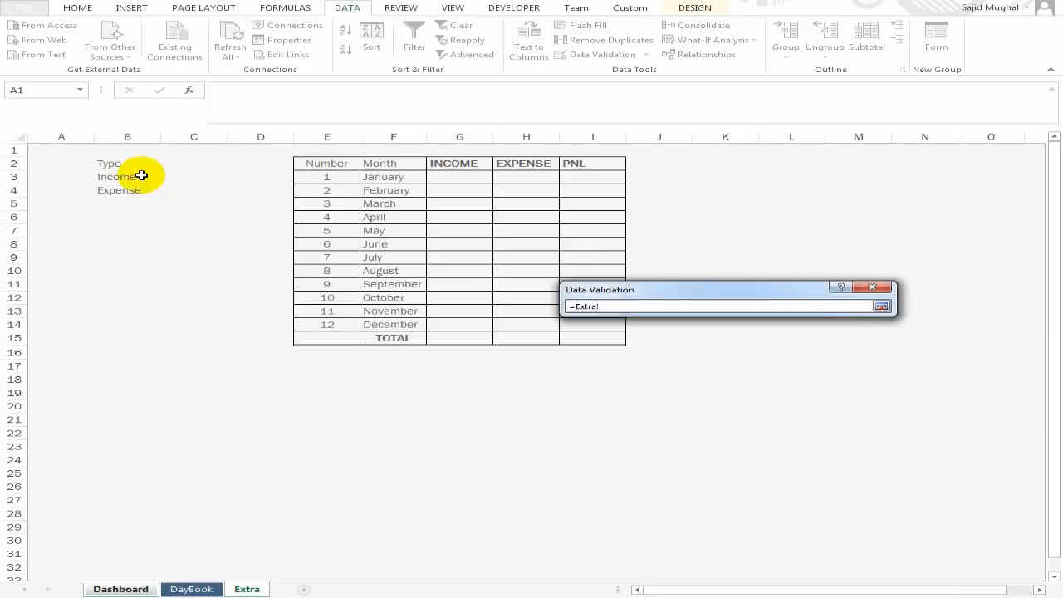
drag(139, 175, 143, 191)
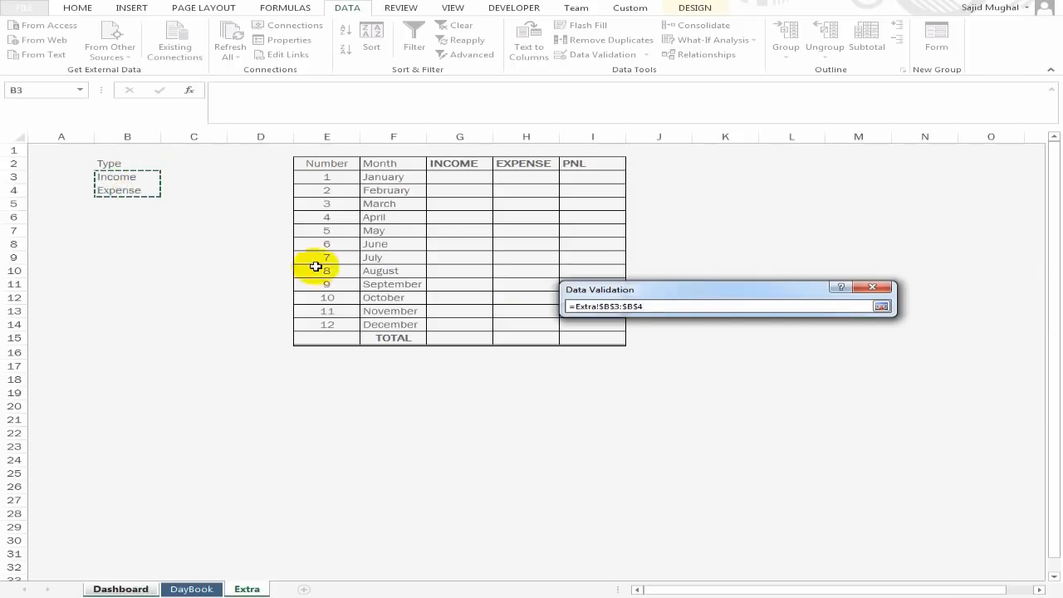
click(880, 306)
click(784, 469)
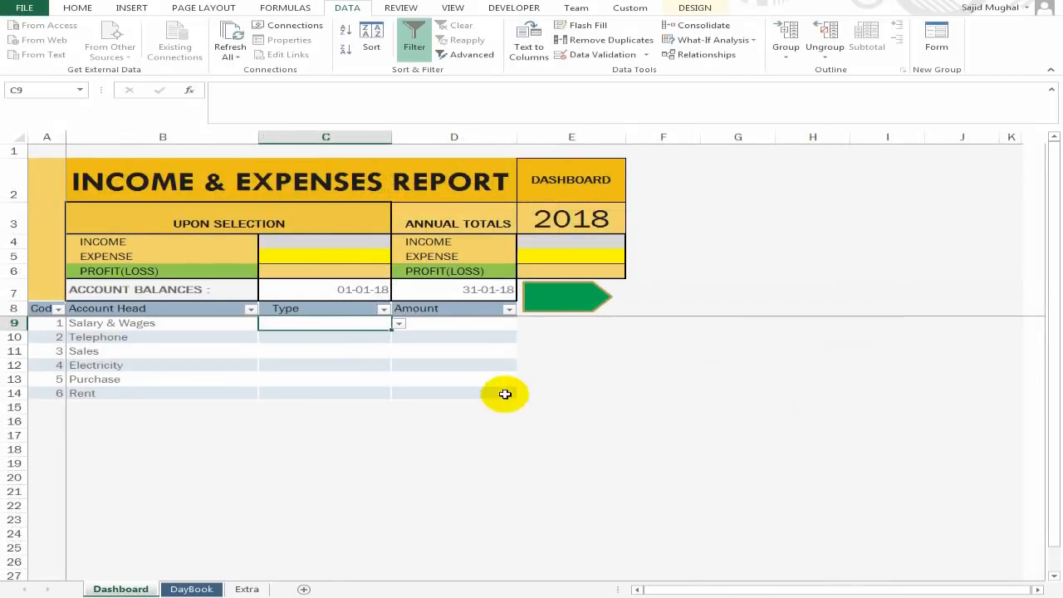
- Choose Expense from the validation list as the Type of Salary & Wages
click(397, 325)
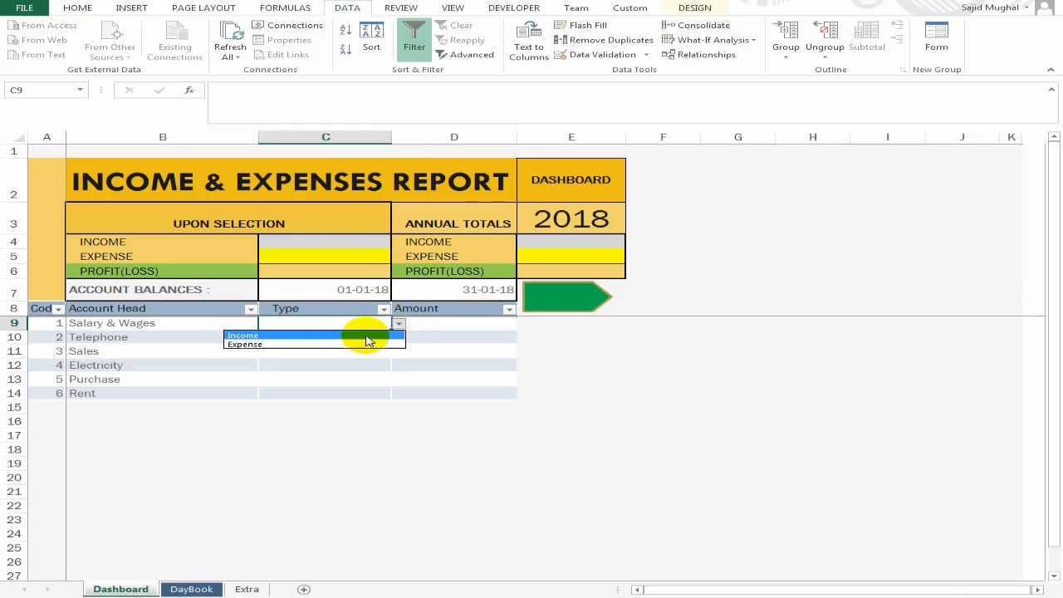
click(353, 344)
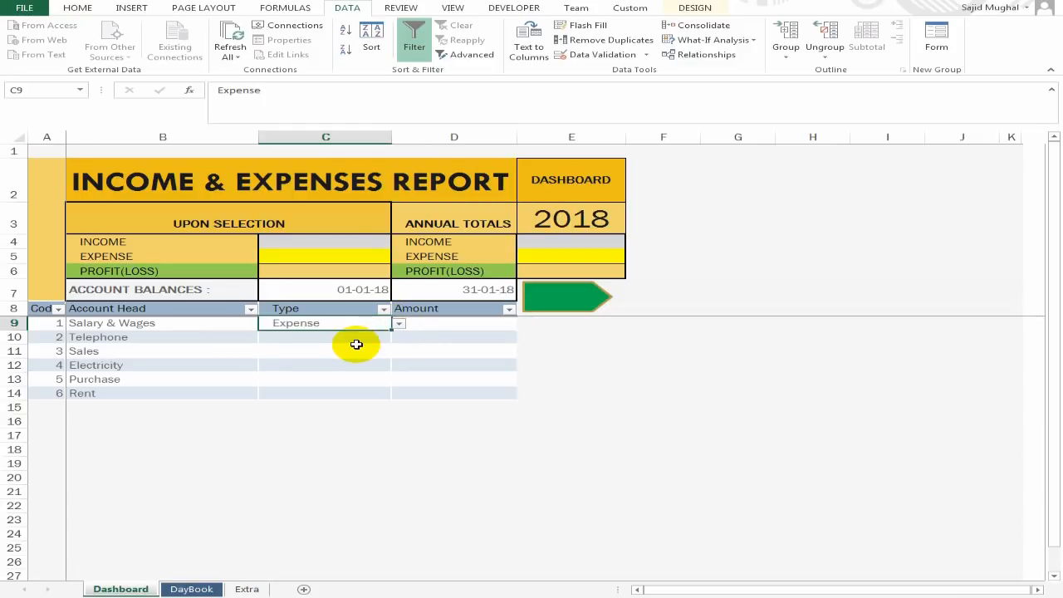
key(Down)
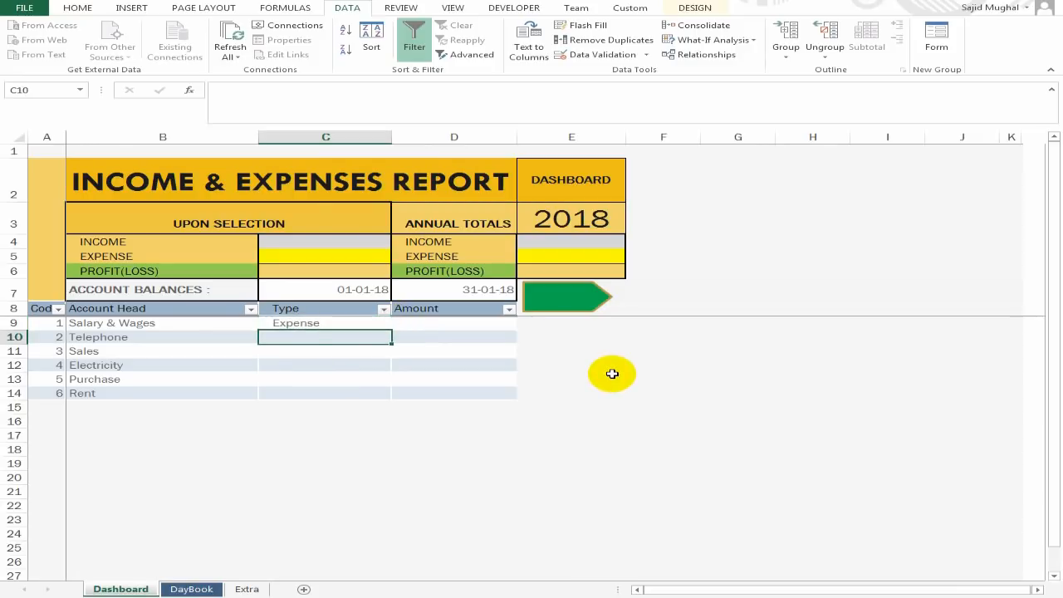
- Fill the Expense type down from Salary & Wages through the Rent row
key(ctrl+d)
key(Down)
key(Up)
key(Down)
key(Up)
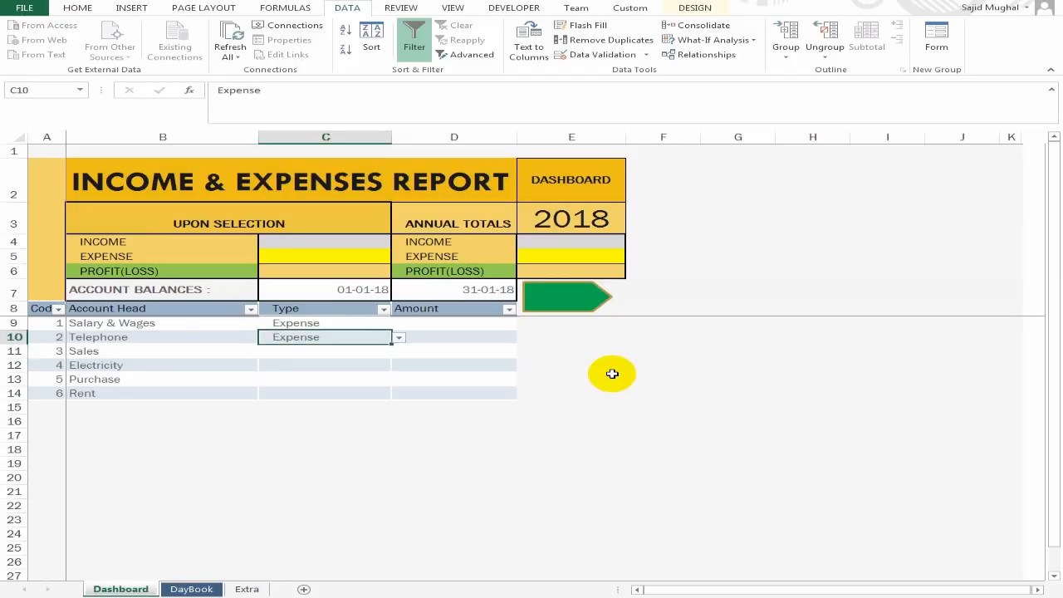
key(shift+Down)
key(shift+Down)
key(shift+Down)
key(shift+Down)
key(ctrl+d)
key(Down)
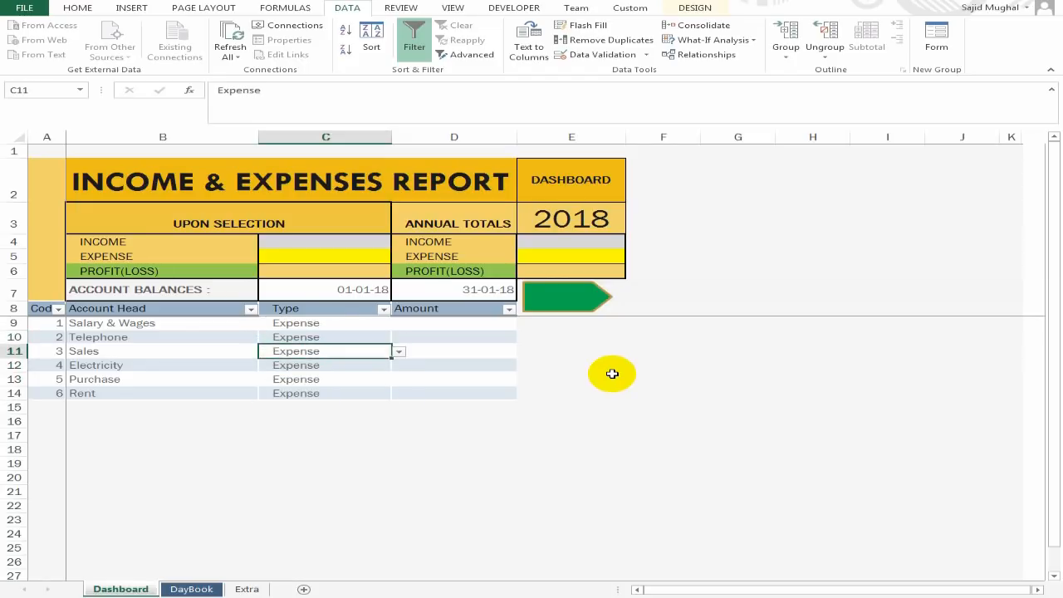
- Clear the Type cells of the Sales, Electricity, Purchase and Rent rows
key(shift+Down)
key(shift+Down)
key(shift+Down)
key(Delete)
key(Up)
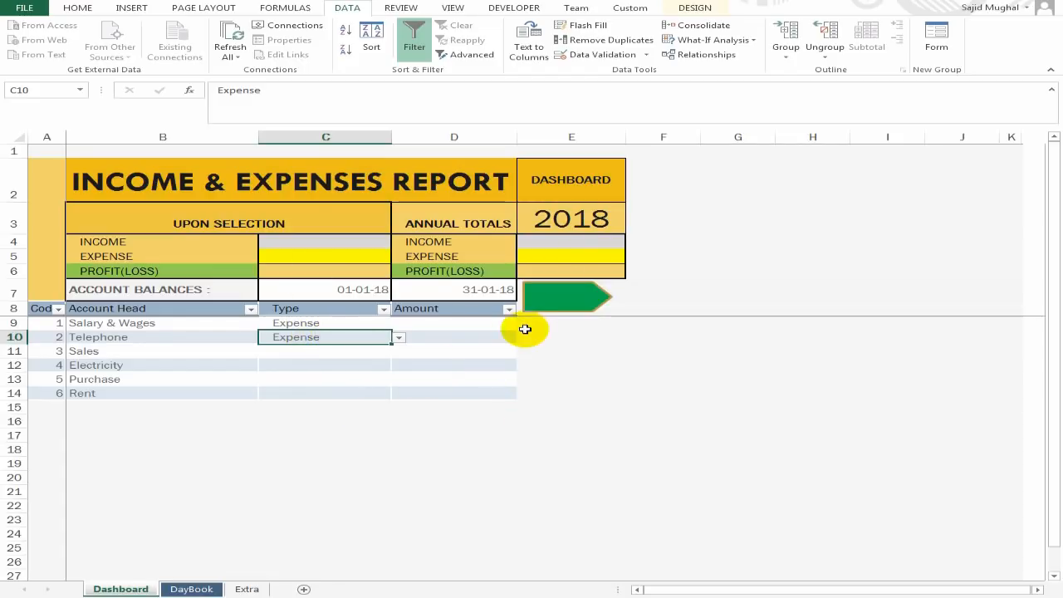
- Copy the Salary & Wages Type cell with its validation list to all Type cells through the Rent row
key(Up)
key(ctrl+c)
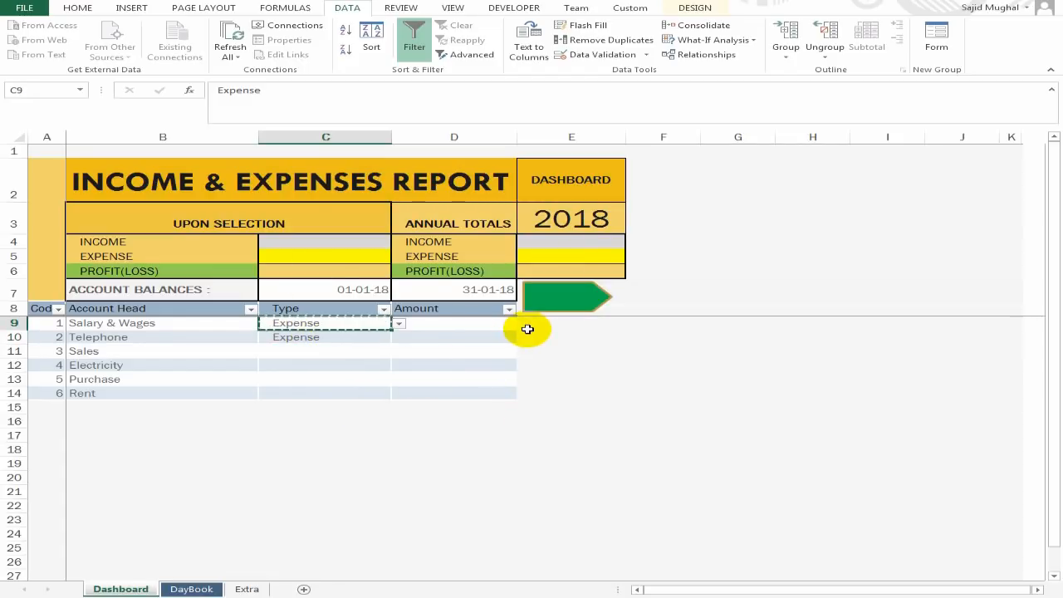
key(shift+Down)
key(shift+Down)
key(shift+Down)
key(shift+Down)
key(shift+Down)
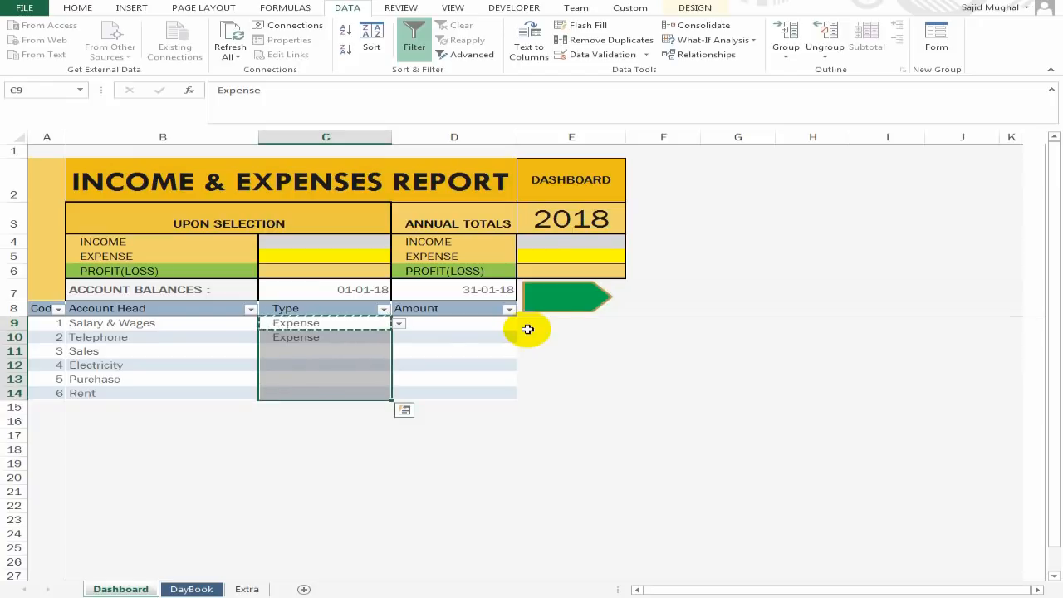
key(Return)
- Clear the contents of the Type cells from Telephone through Rent
key(Down)
key(Up)
key(Down)
key(shift+Down)
key(shift+Down)
key(shift+Down)
key(shift+Down)
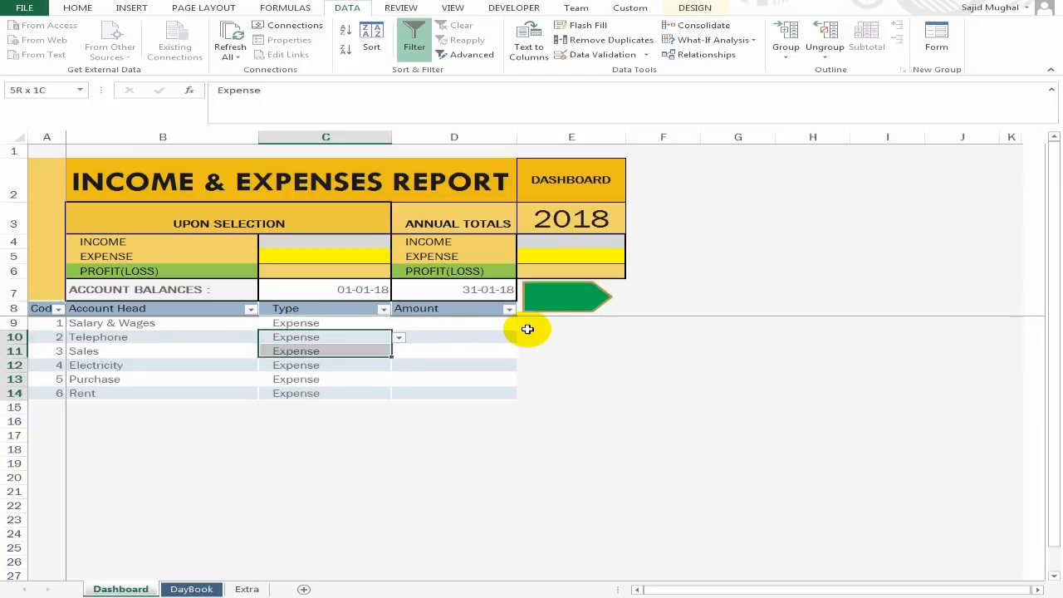
key(Delete)
key(Up)
key(Down)
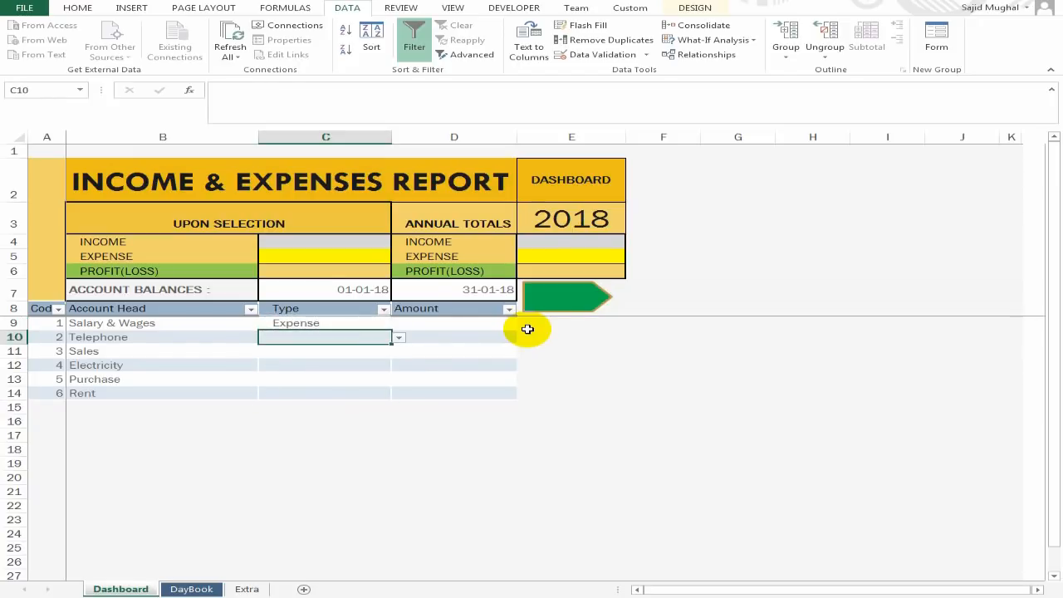
- Set the Type of Telephone to Expense and the Type of Sales to Income
text(expense)
key(Return)
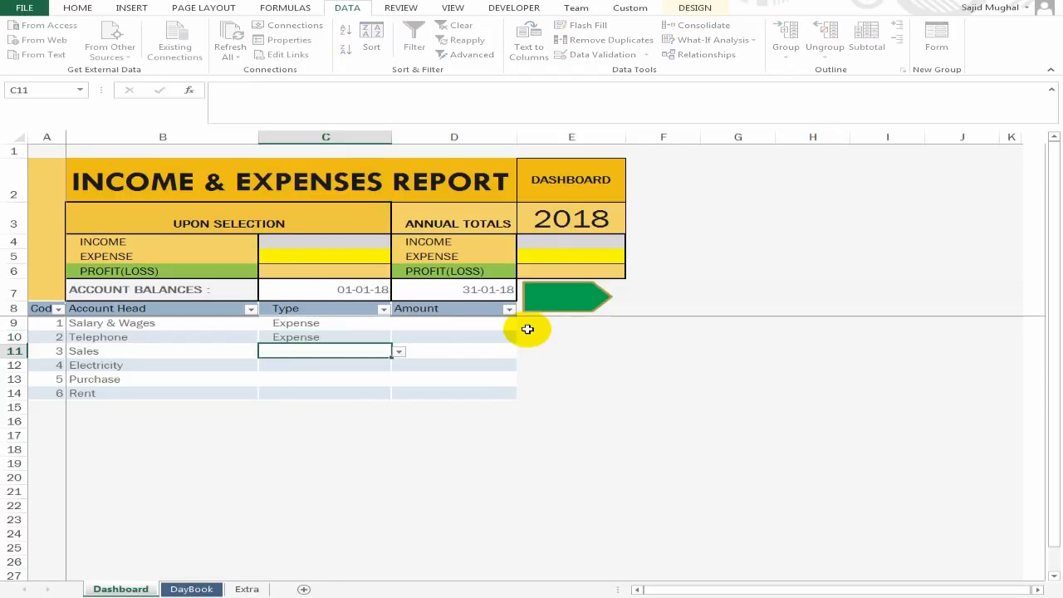
text(incom)
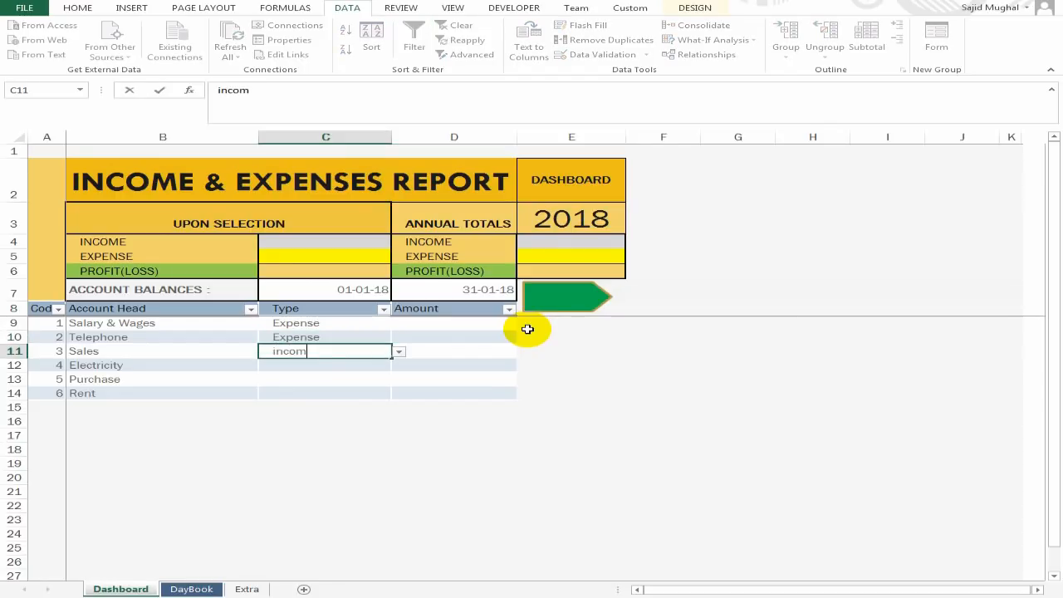
text(nc)
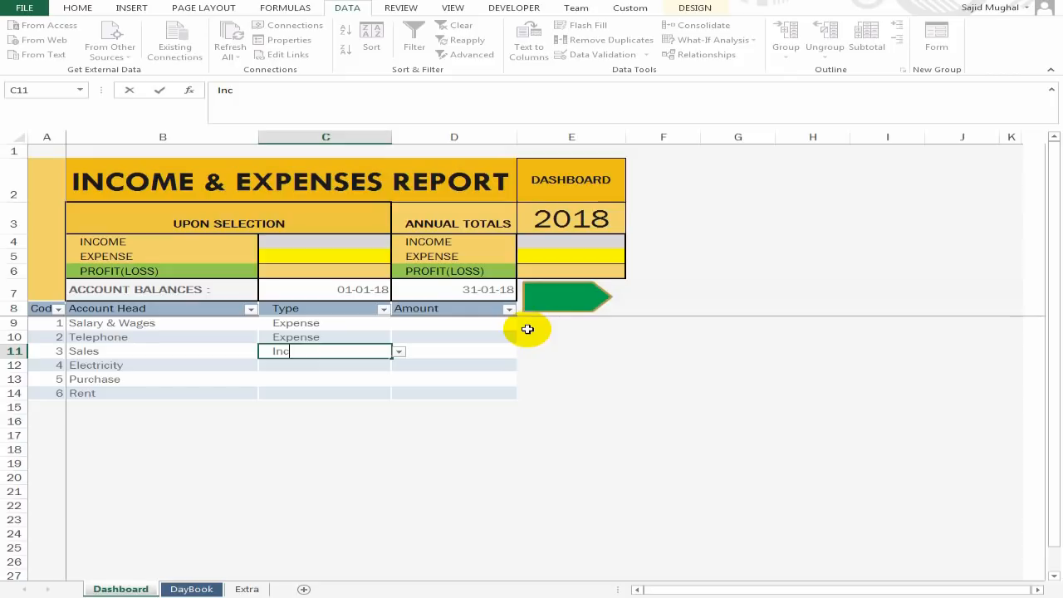
text(ome)
key(Return)
key(Up)
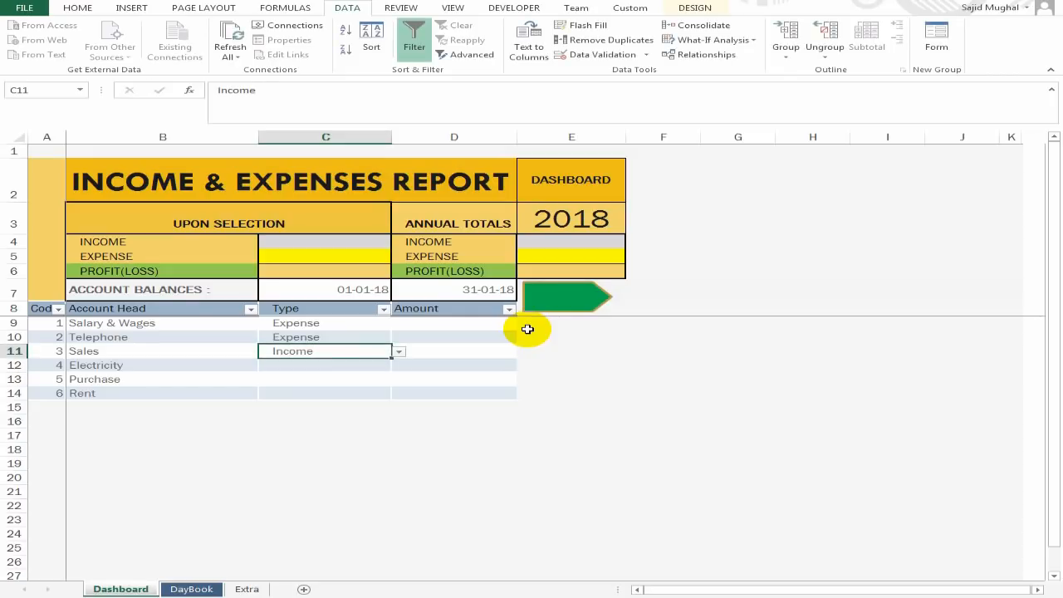
click(399, 351)
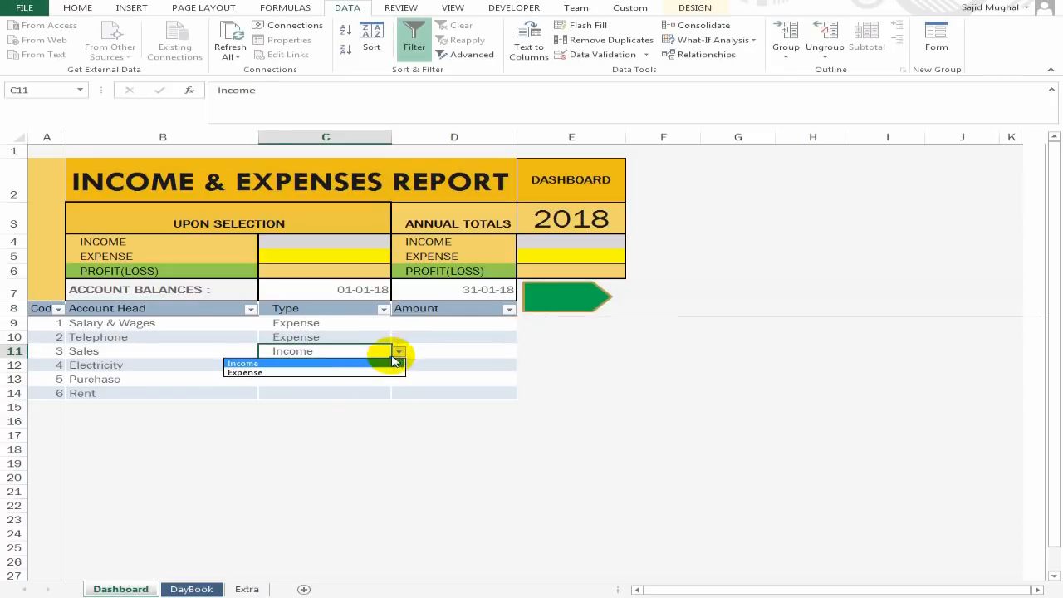
click(345, 367)
click(540, 407)
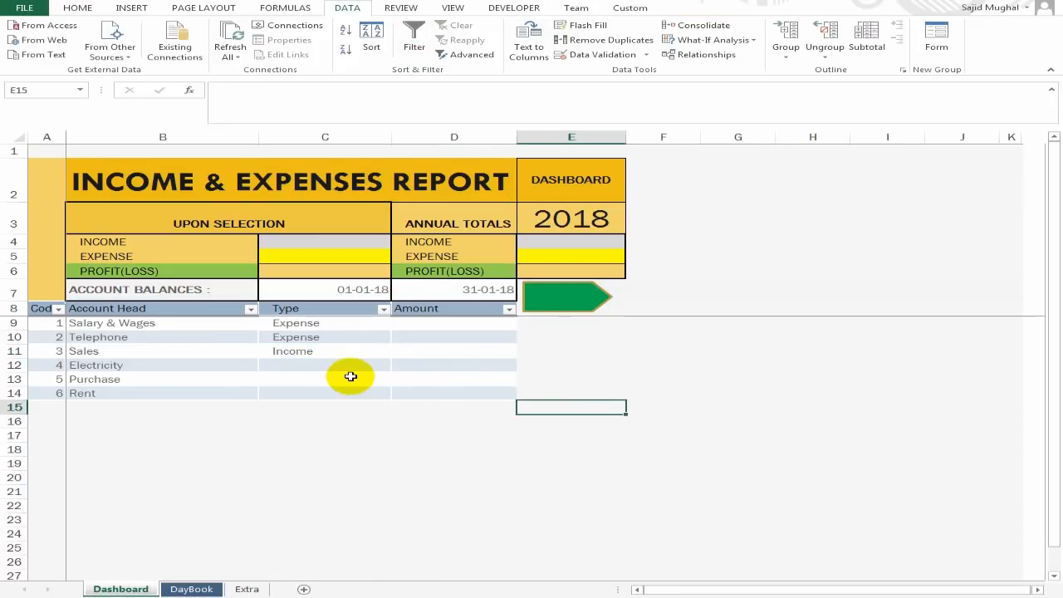
- Set the Type of Electricity, Purchase and Rent to Expense
click(357, 367)
text(Expense)
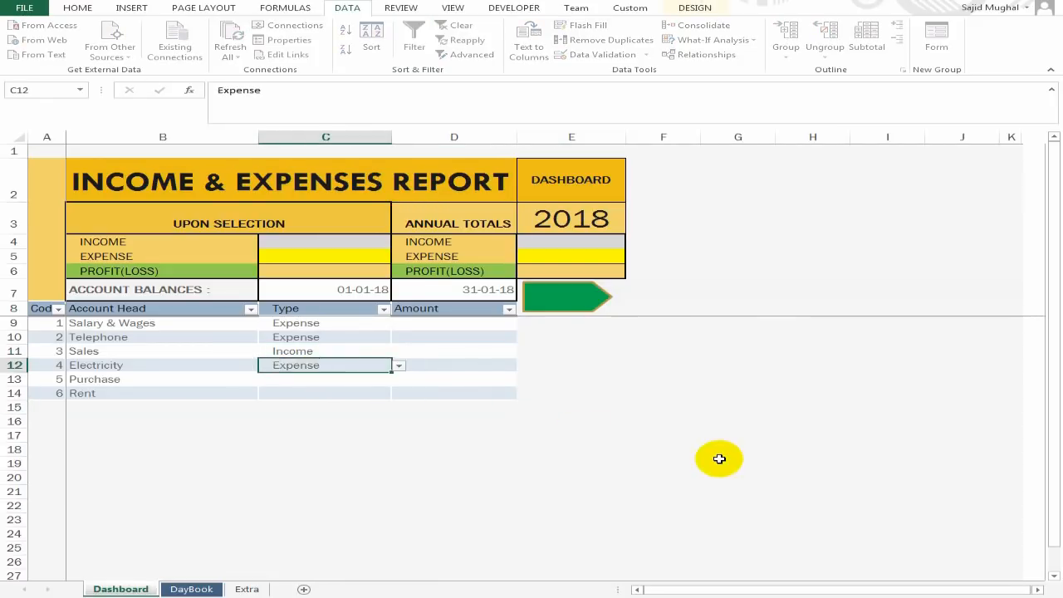
key(Return)
text(Expense)
key(Return)
text(Expense)
key(Return)
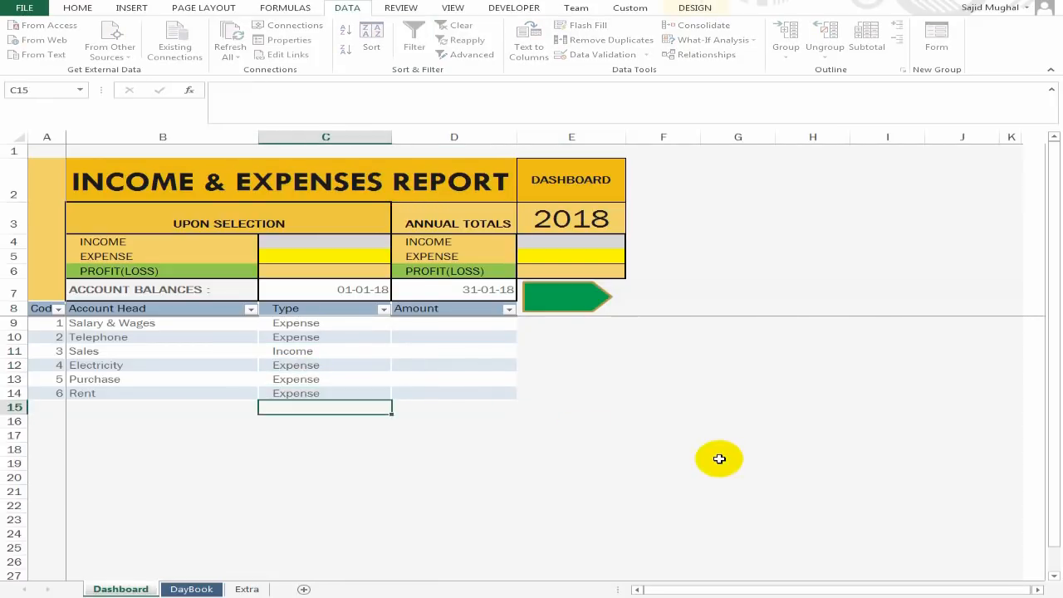
key(Up)
key(Up)
key(Up)
key(Up)
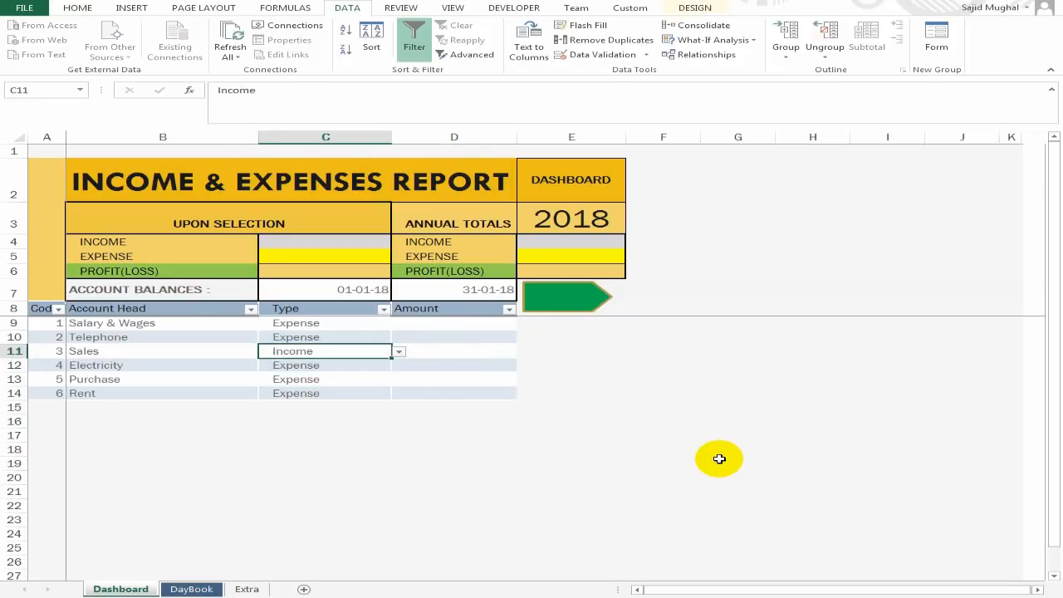
- Test the green arrow links from the Dashboard to the DayBook sheet and back
click(662, 393)
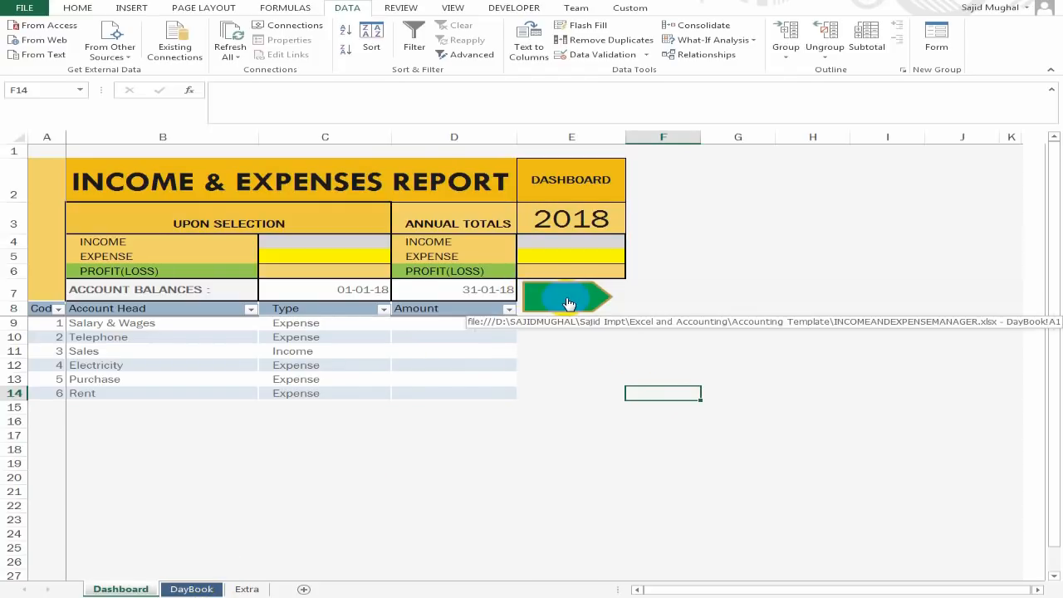
click(555, 351)
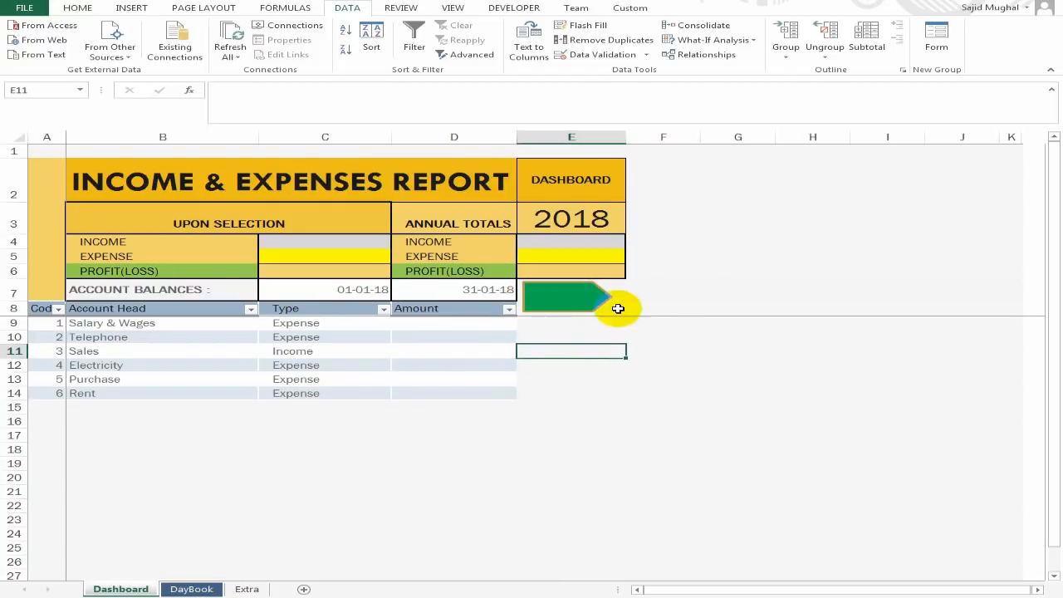
click(559, 297)
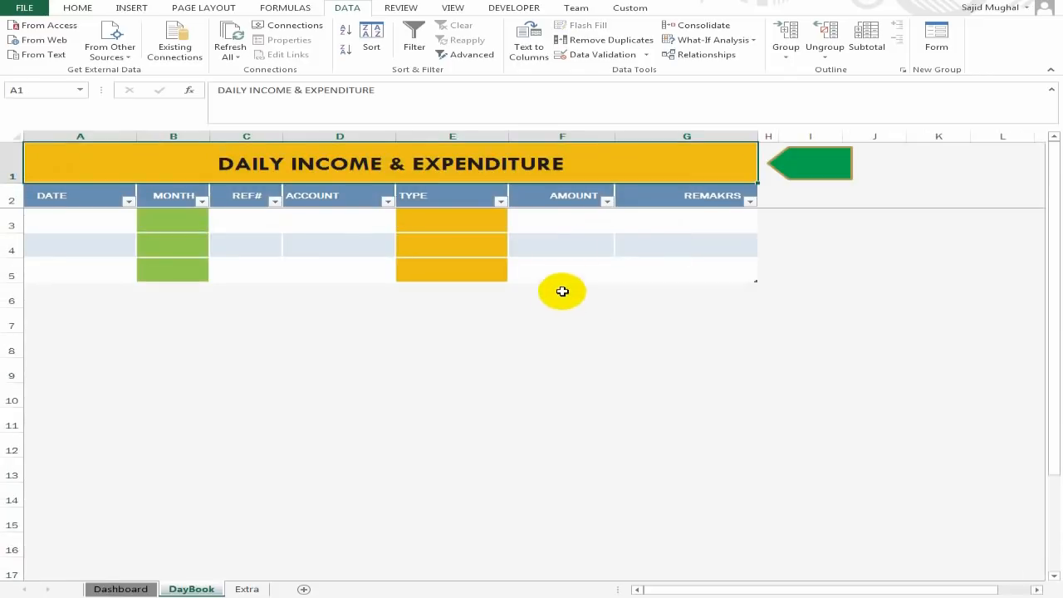
click(605, 402)
click(809, 163)
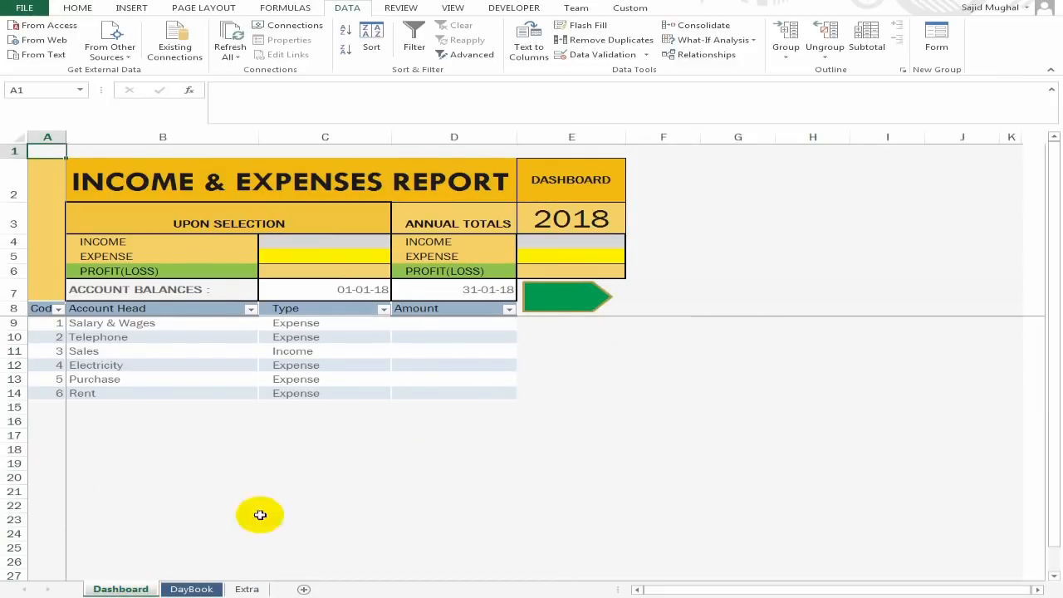
- Follow the Dashboard's green arrow link to the DayBook sheet and select the first empty DATE cell
click(563, 302)
click(685, 362)
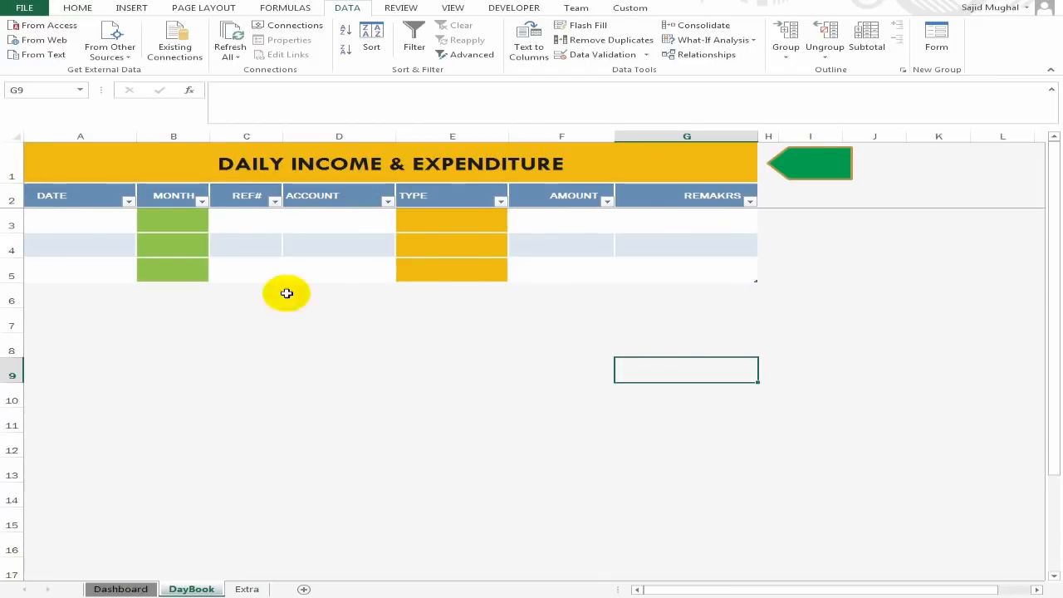
click(88, 228)
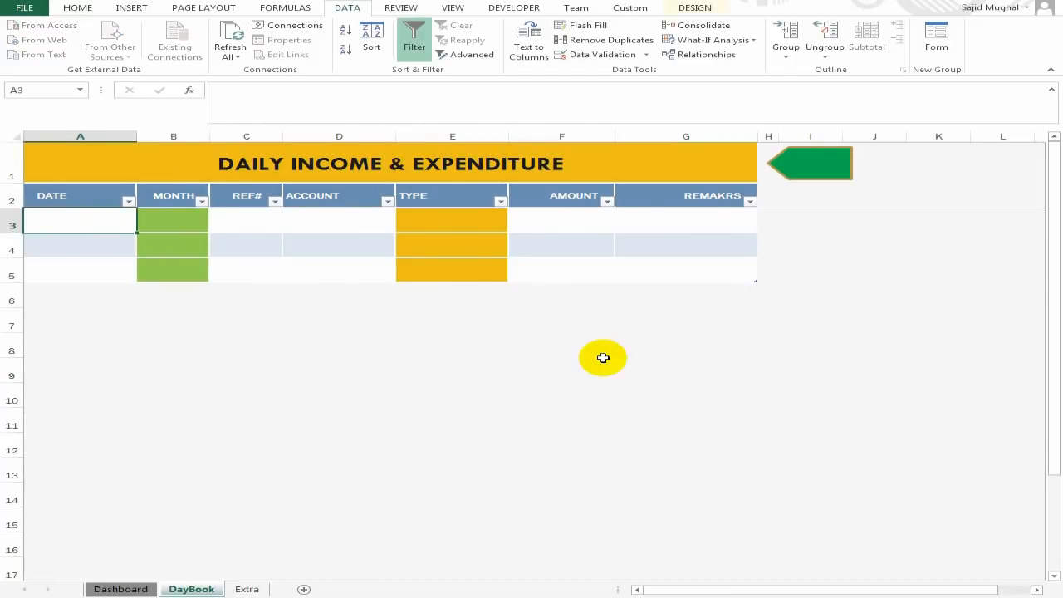
- Enter the dates 01-08-18 and 02-08-18 in the first two rows of the DATE column
text(1)
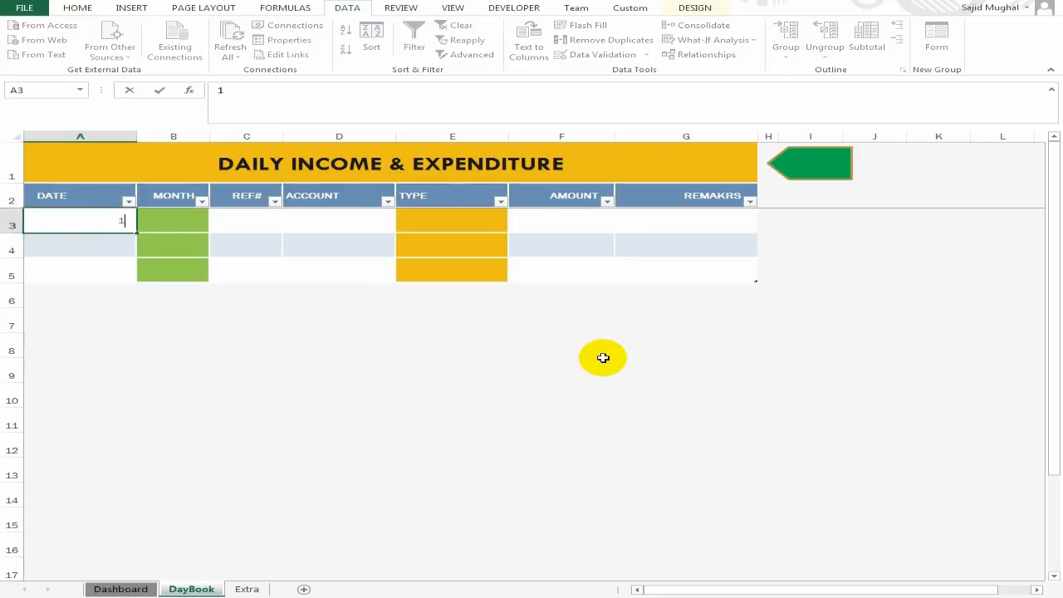
text(-08-18)
key(Return)
key(Up)
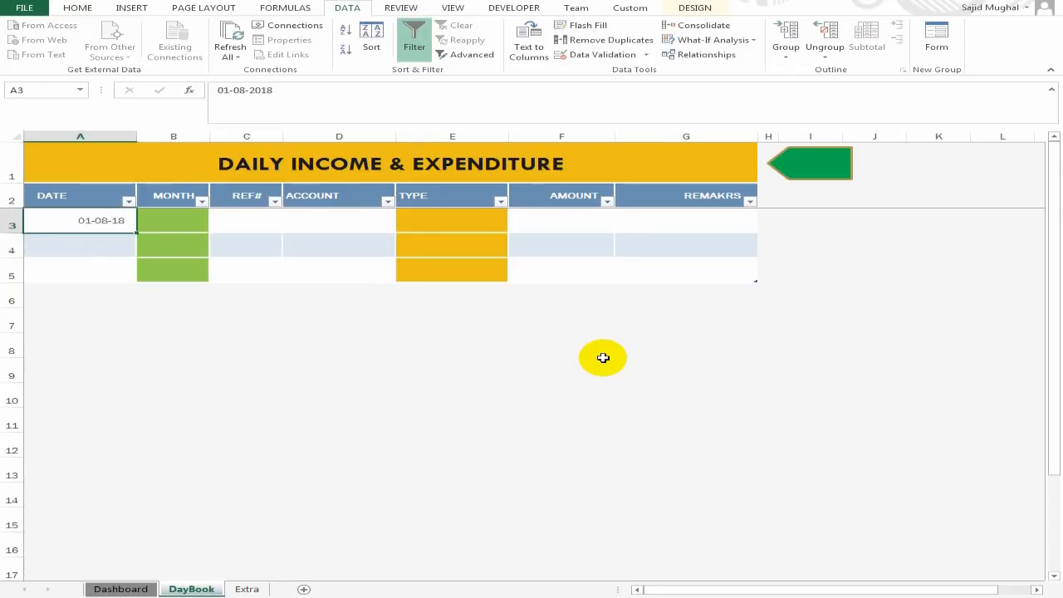
key(Down)
text(2-8-18)
key(Return)
key(Up)
key(Up)
key(Right)
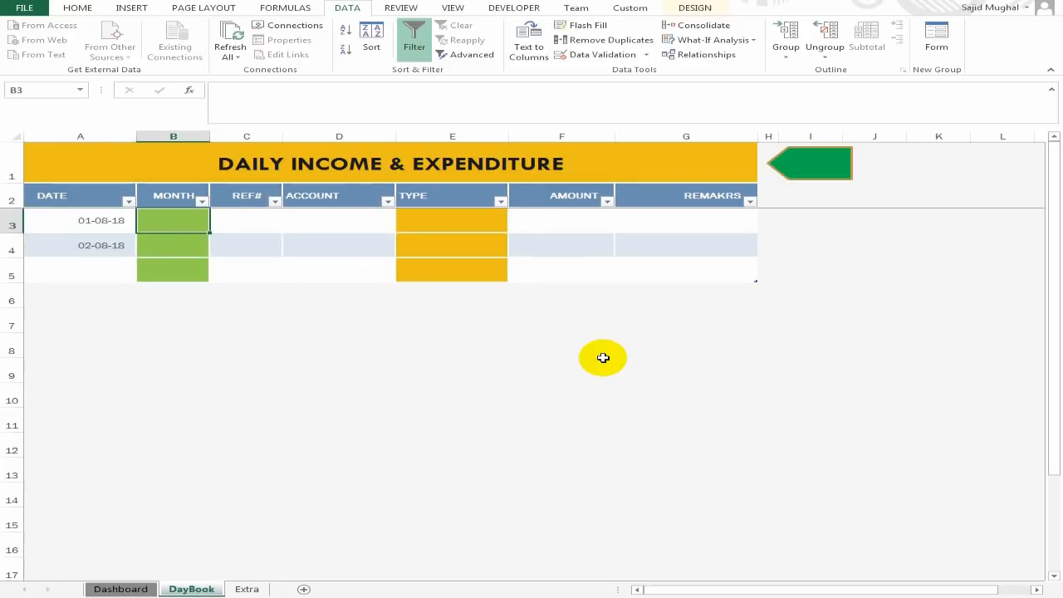
key(Down)
key(Up)
key(Left)
key(Right)
key(Left)
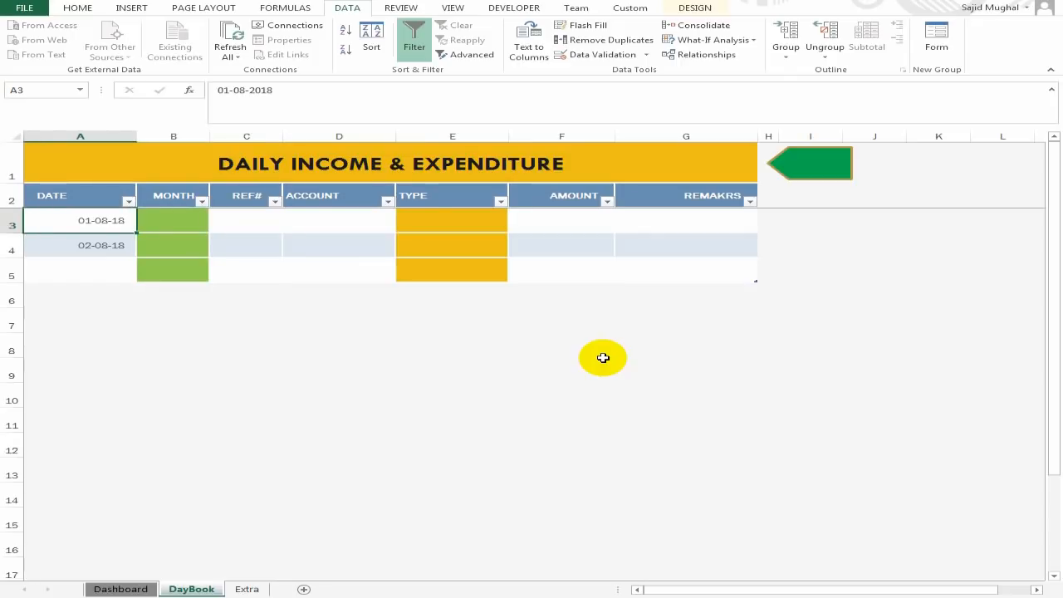
key(Right)
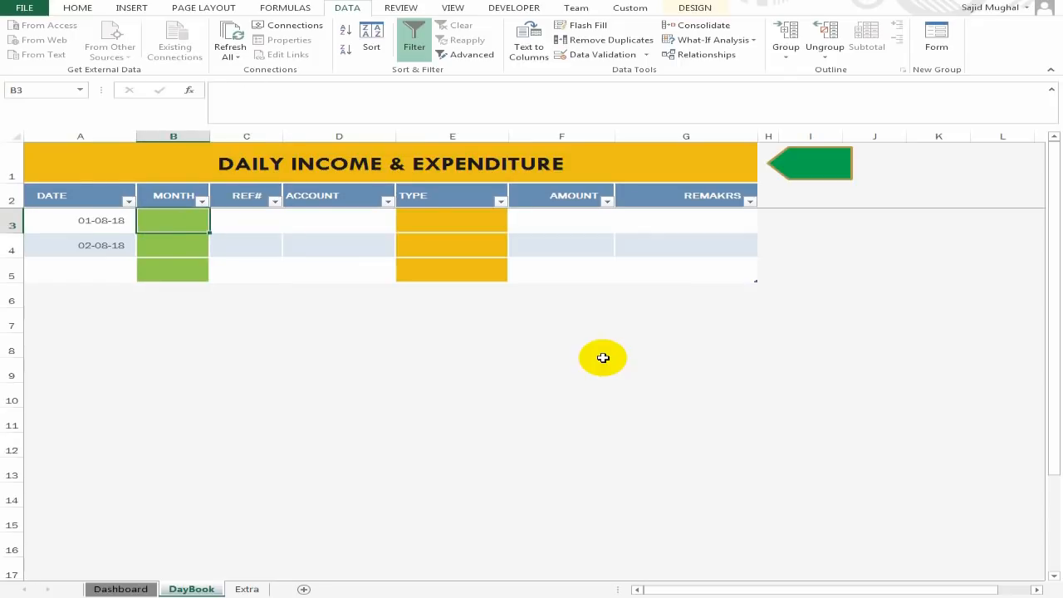
key(Down)
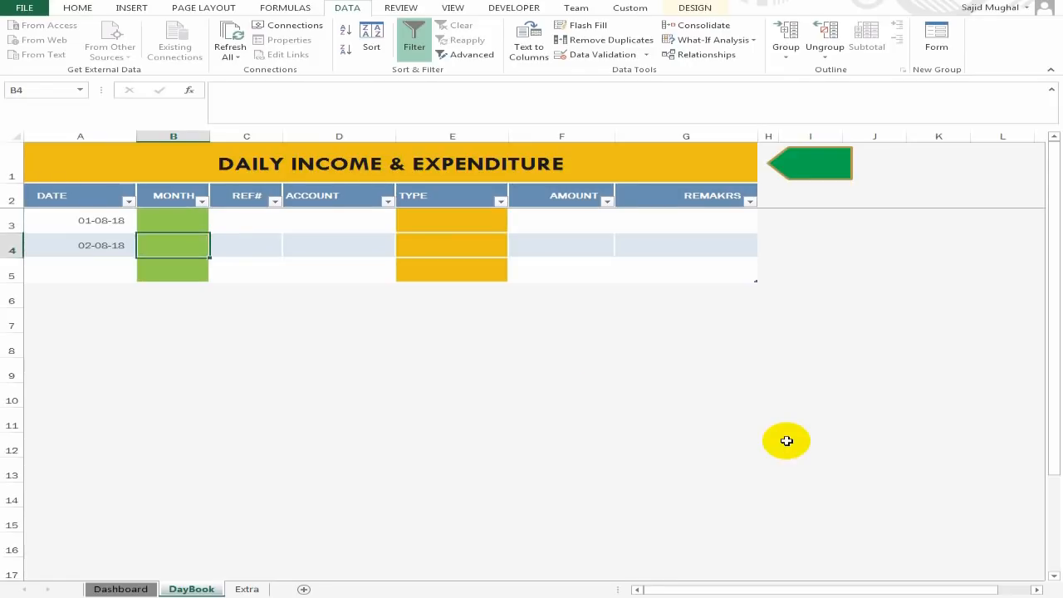
key(Up)
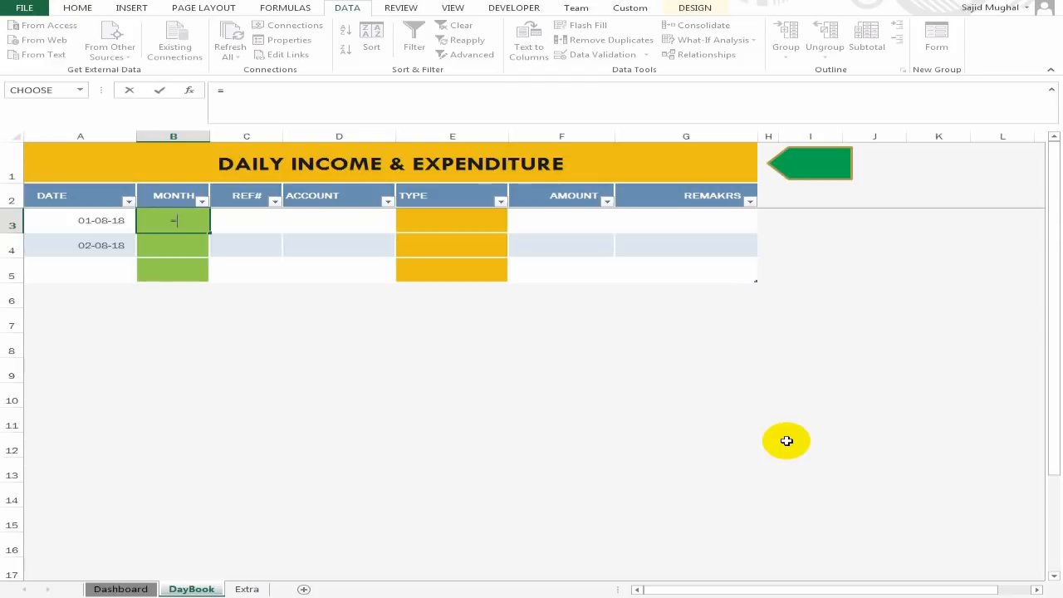
text(=mont)
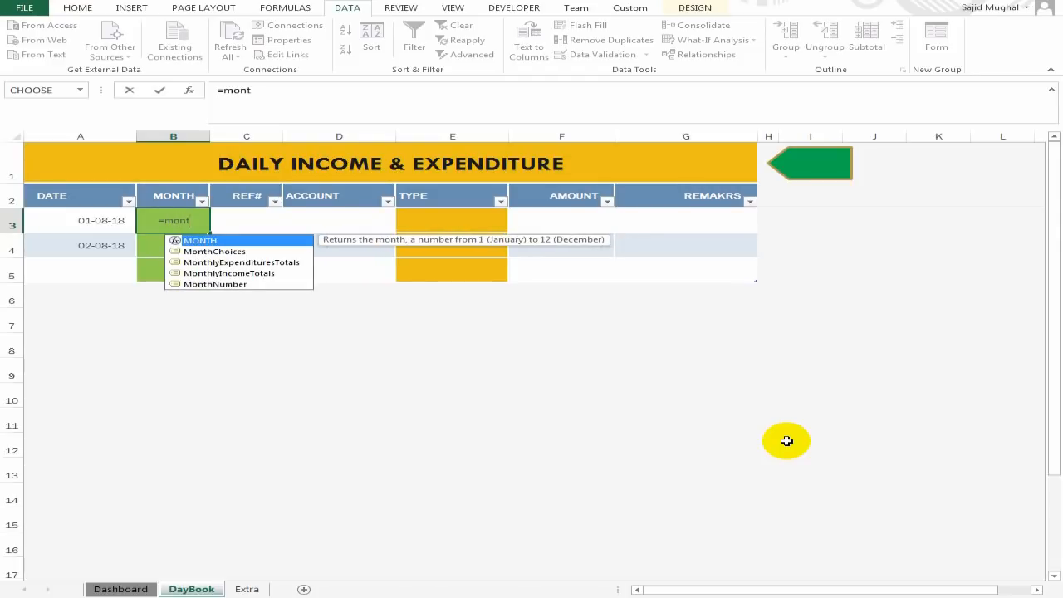
key(Tab)
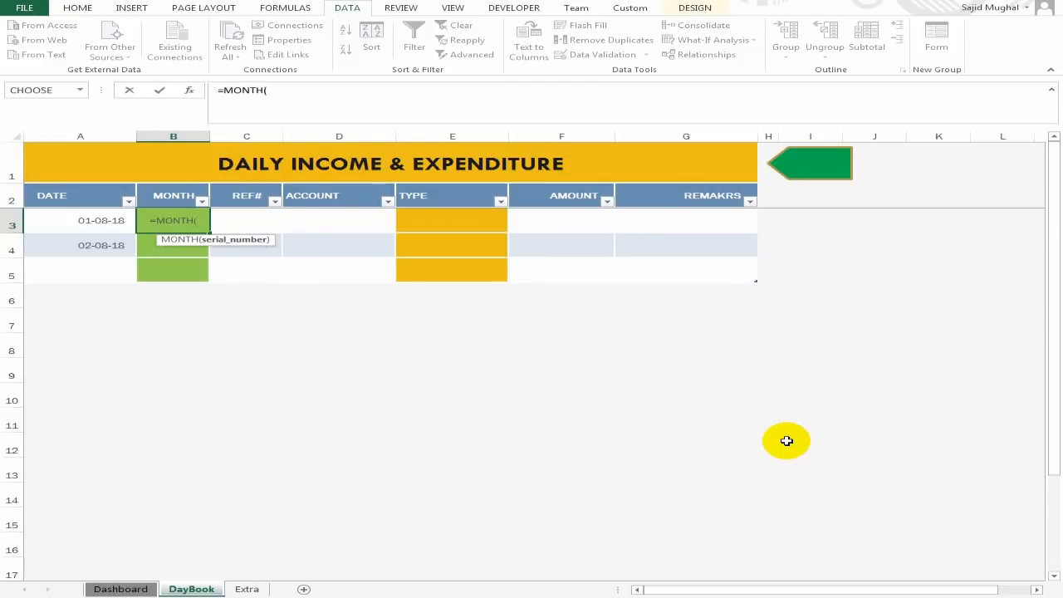
click(99, 218)
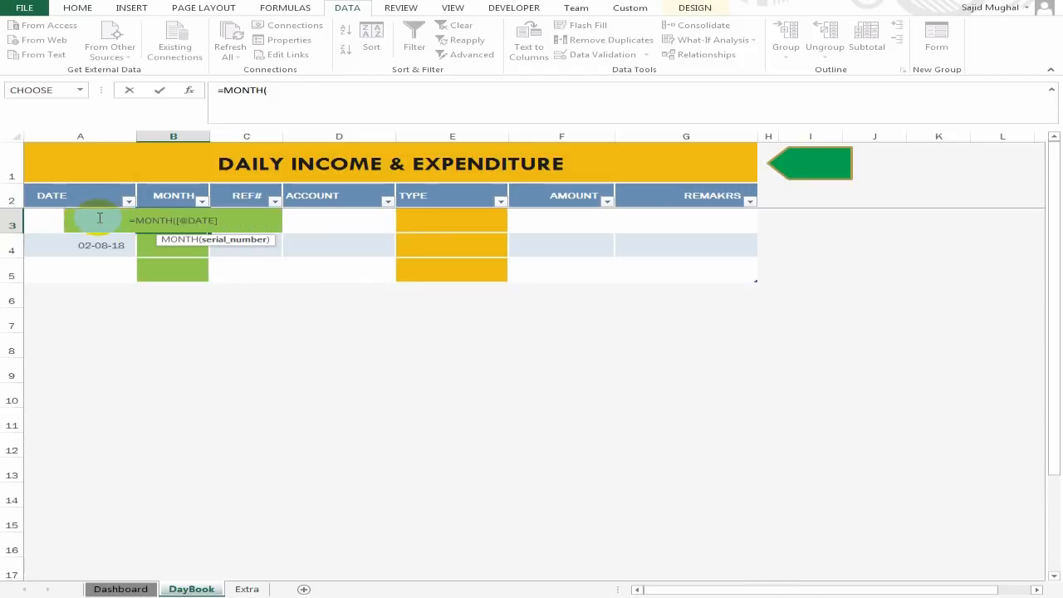
key(Return)
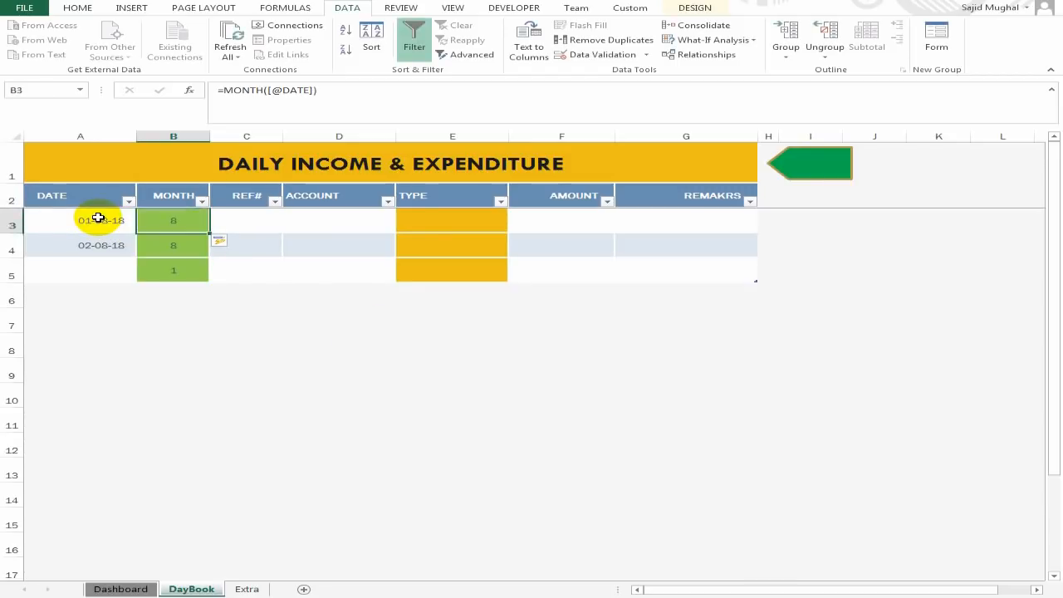
- Enter the date 03-08-18 in the third row of the DATE column
key(Down)
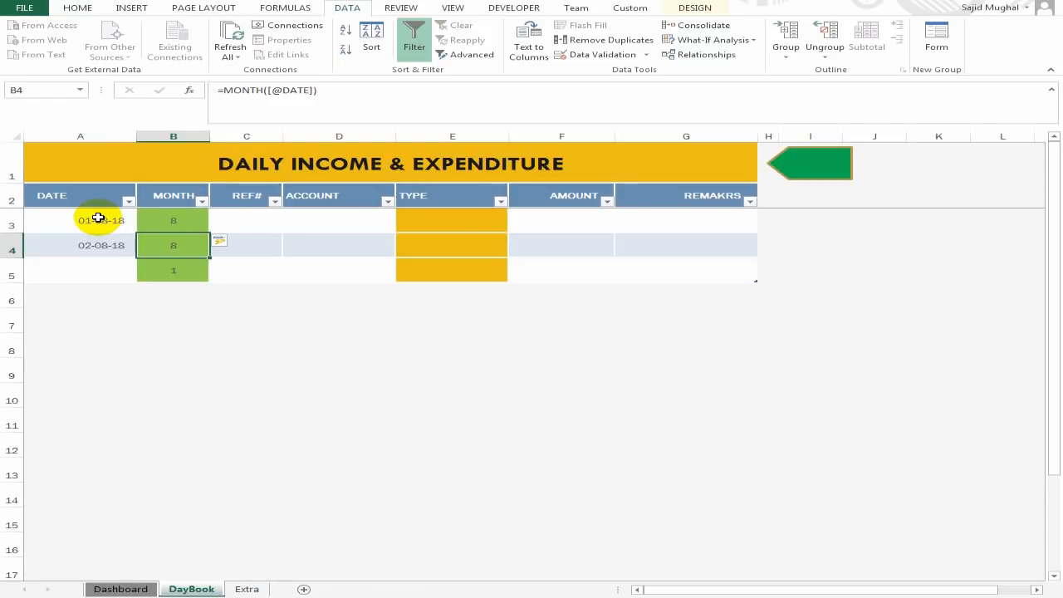
key(Down)
key(Up)
key(Up)
key(Down)
key(Down)
key(Left)
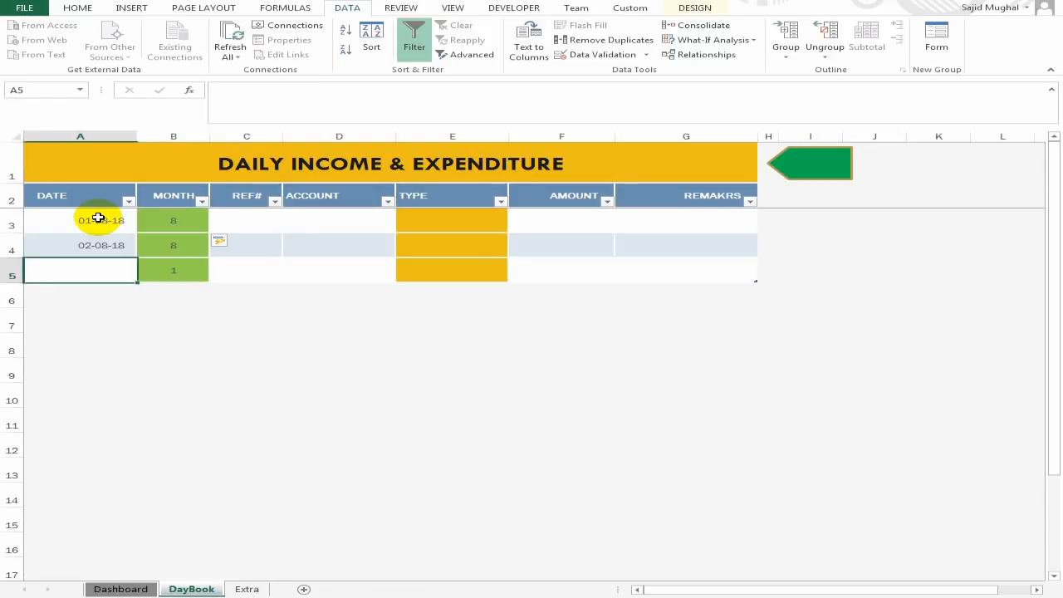
text(3-08-18)
key(Return)
key(Up)
key(Up)
key(Right)
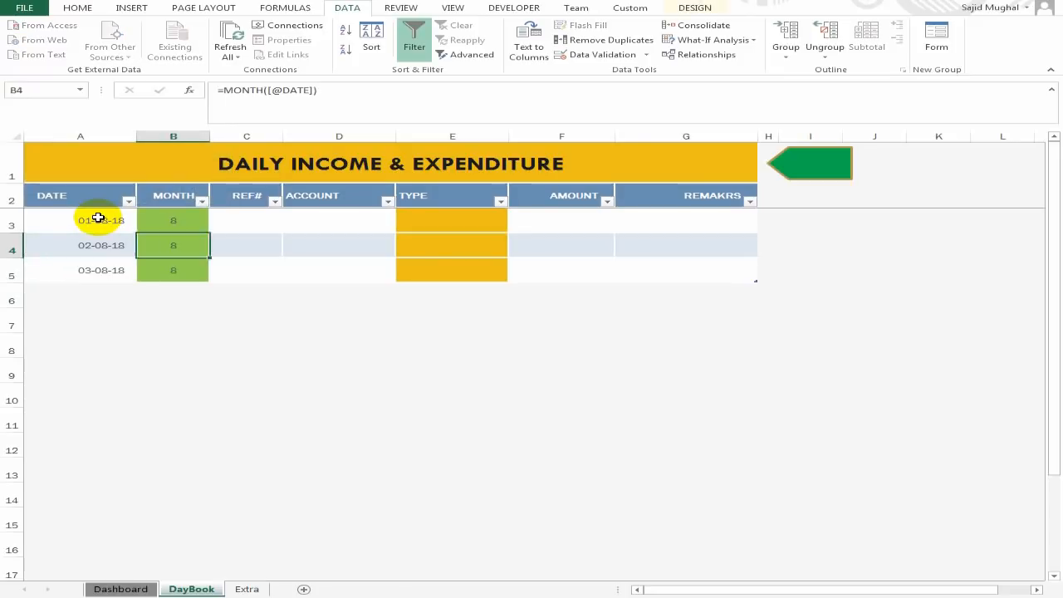
key(Up)
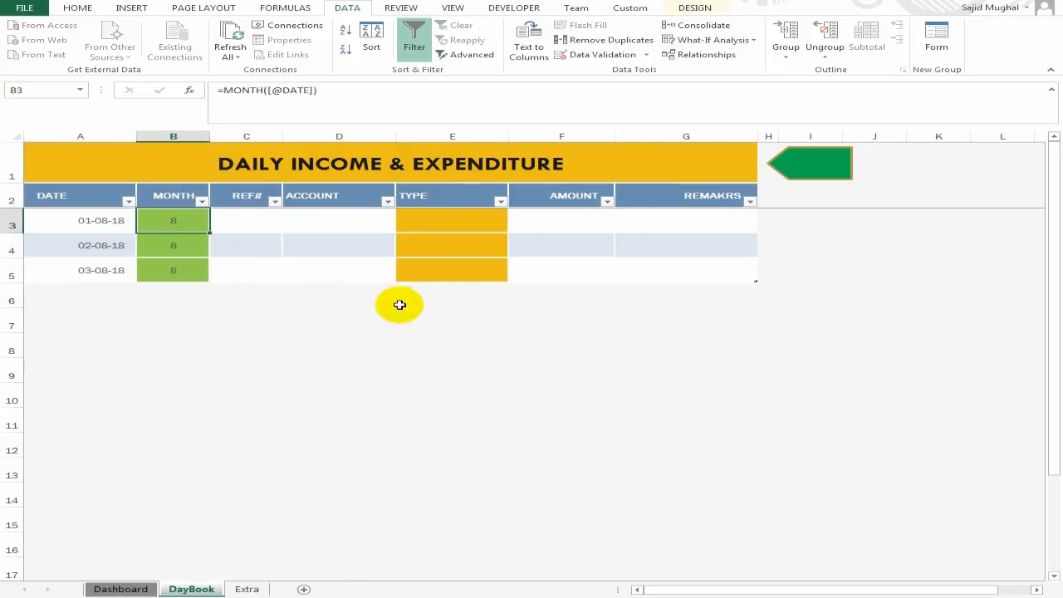
- Make the Number and Month headers of the month table on the Extra sheet bold
click(248, 585)
click(398, 176)
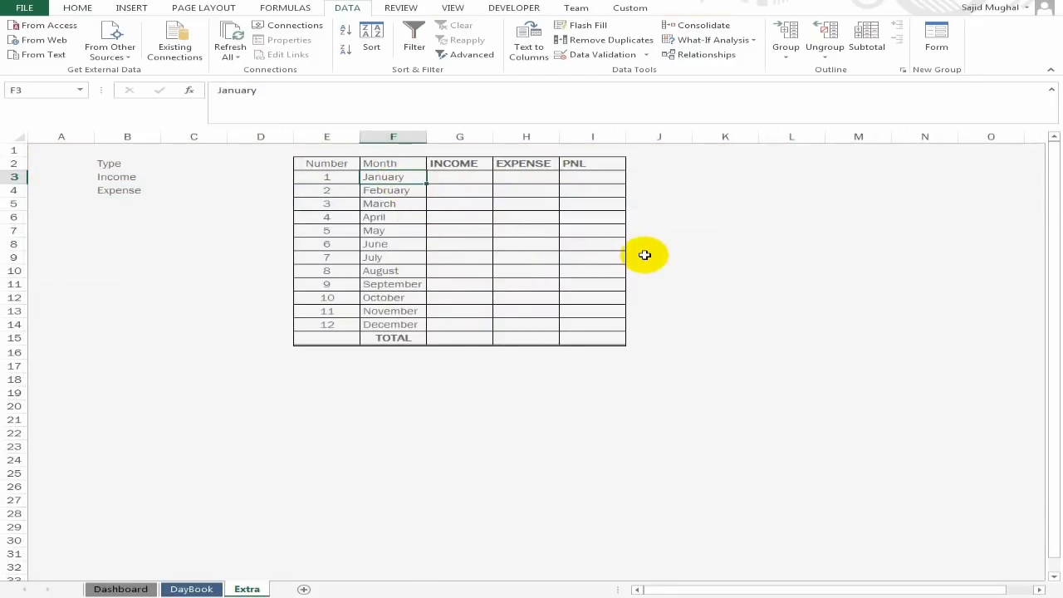
key(Up)
key(Left)
key(Right)
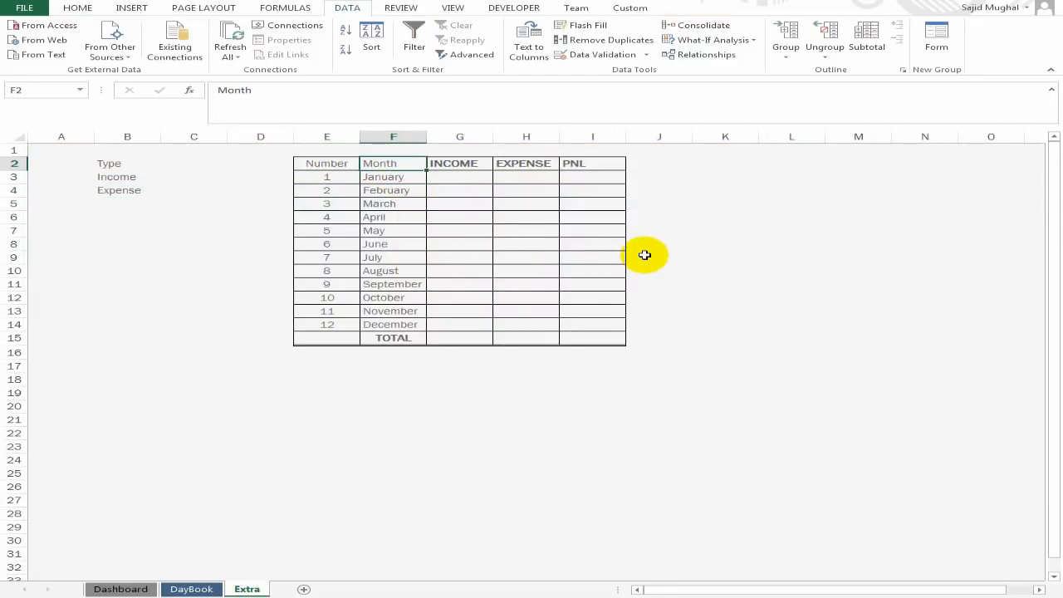
key(Left)
key(shift+Right)
key(ctrl+b)
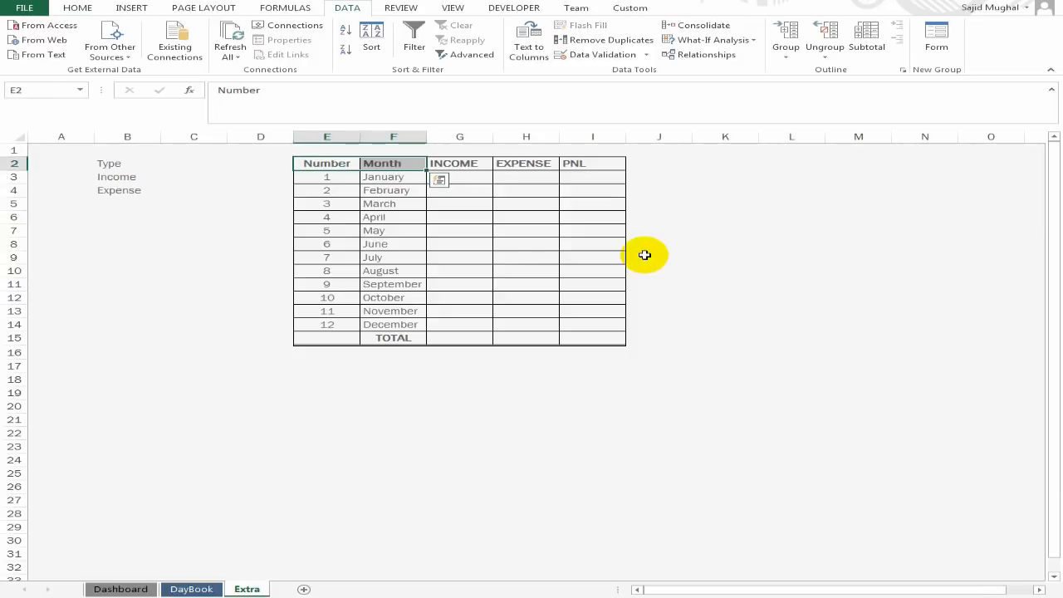
key(Down)
key(Up)
key(Down)
key(Down)
key(Down)
key(Up)
key(Right)
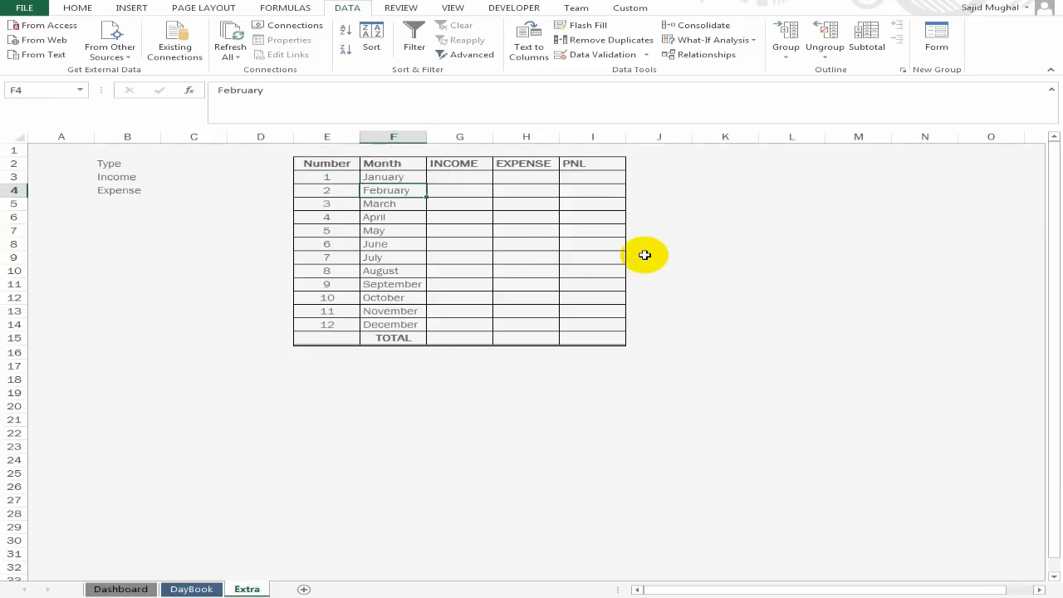
- Edit the formula in the DayBook sheet's first MONTH cell, inserting =VLOOKUP(( in front of the MONTH function
key(ctrl+Page_Up)
key(Up)
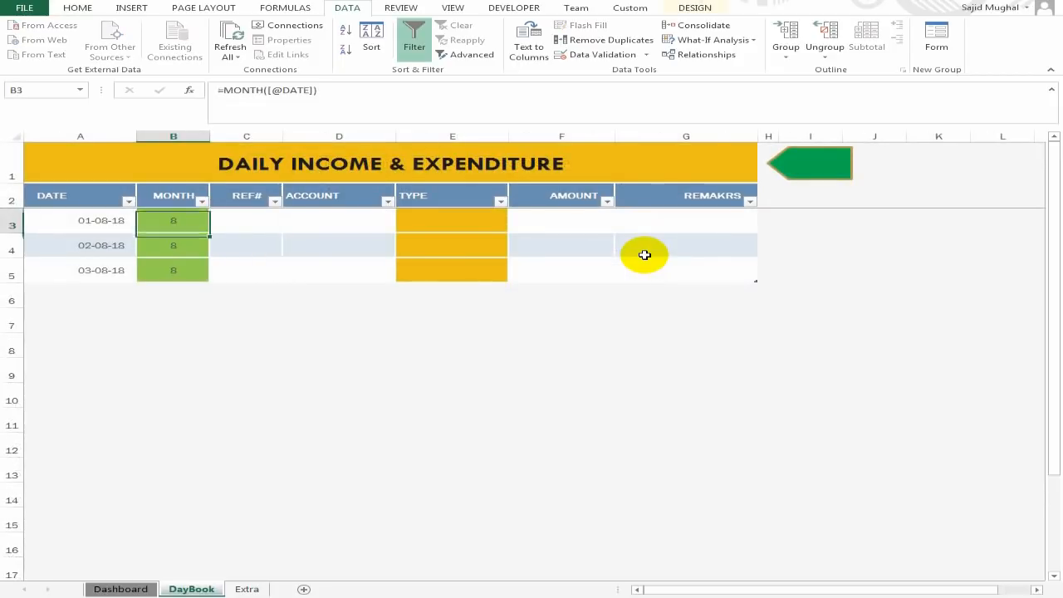
key(F2)
key(Left)
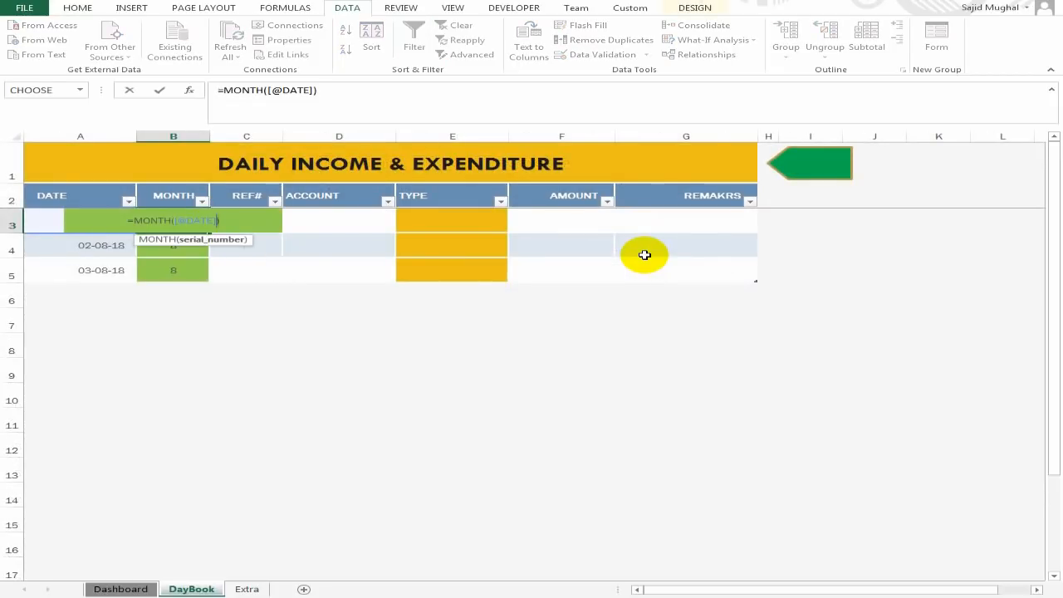
key(shift+Left)
key(shift+Left)
key(shift+Left)
key(shift+Left)
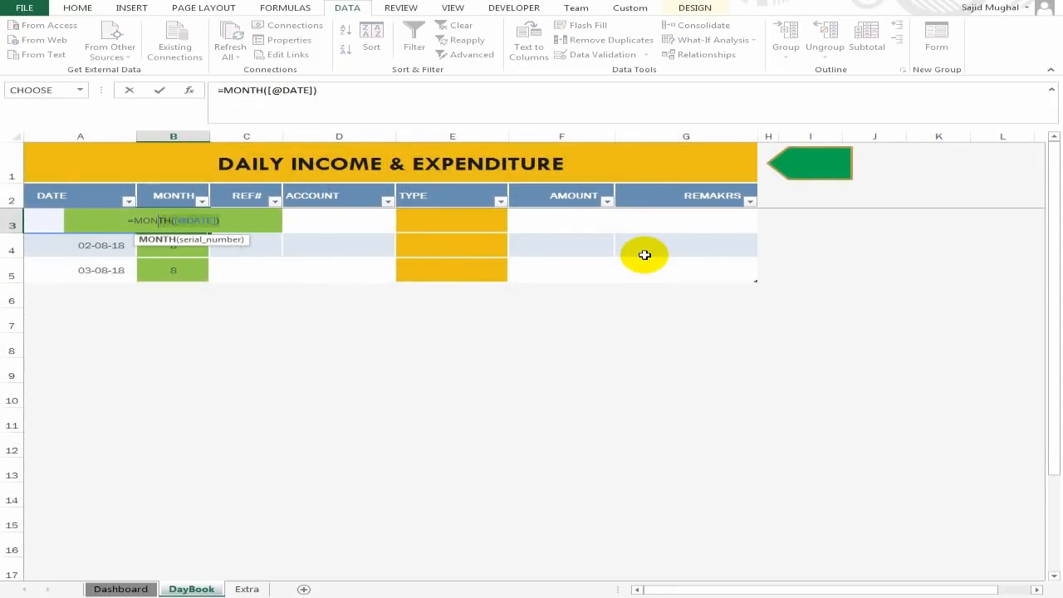
key(shift+Left)
key(shift+Left)
key(shift+Left)
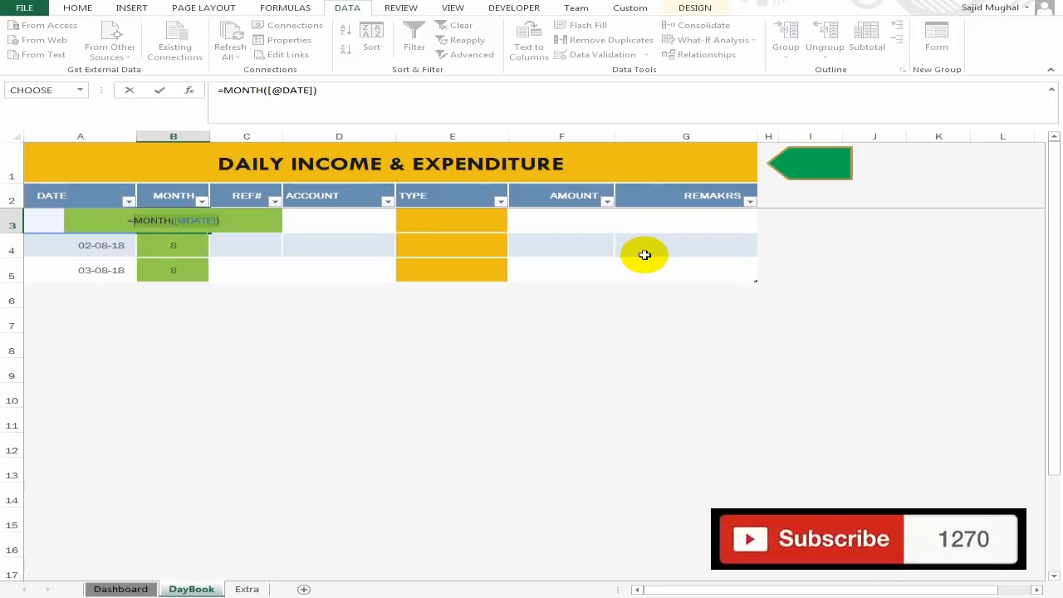
key(shift+Left)
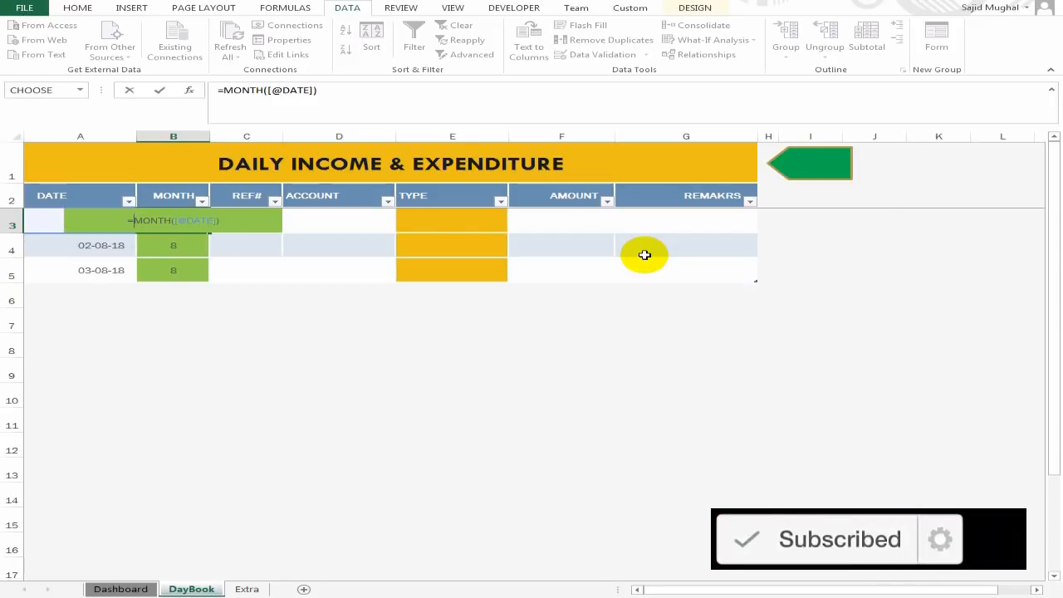
click(230, 222)
key(Left)
key(Left)
key(Left)
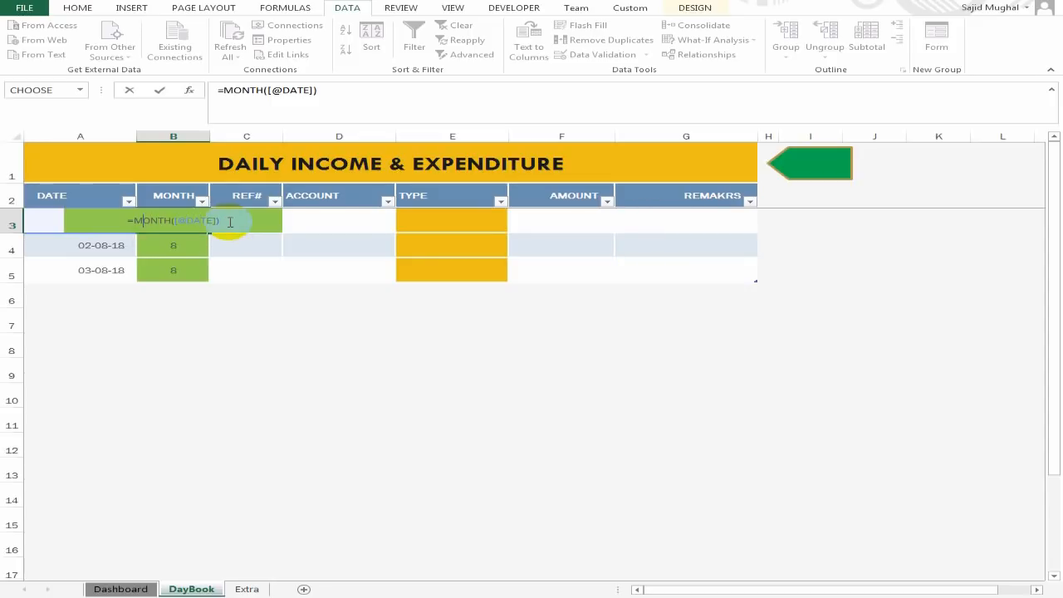
text(=VLOOKUP()
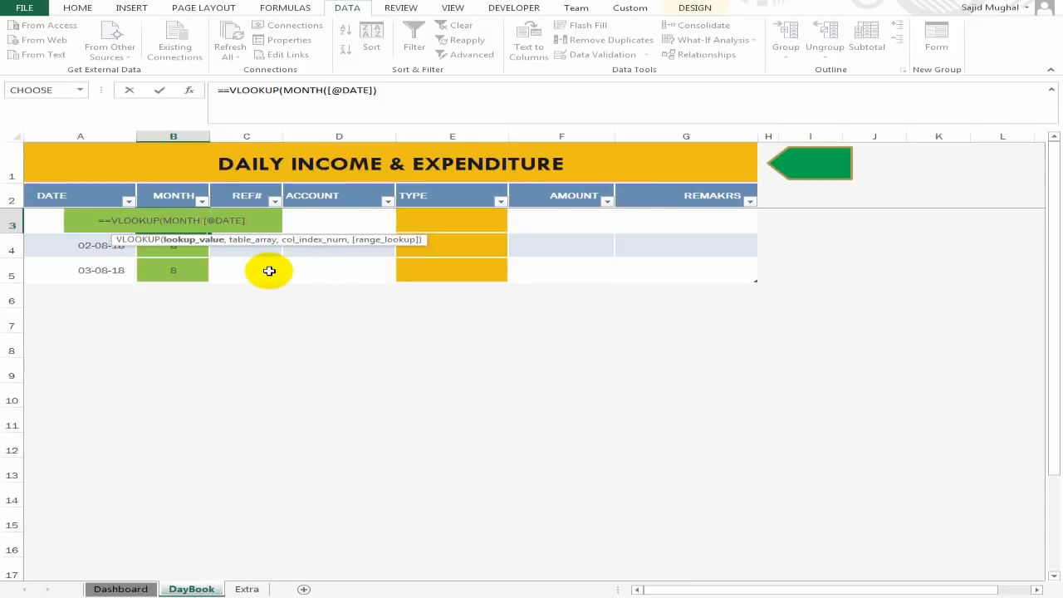
text(()
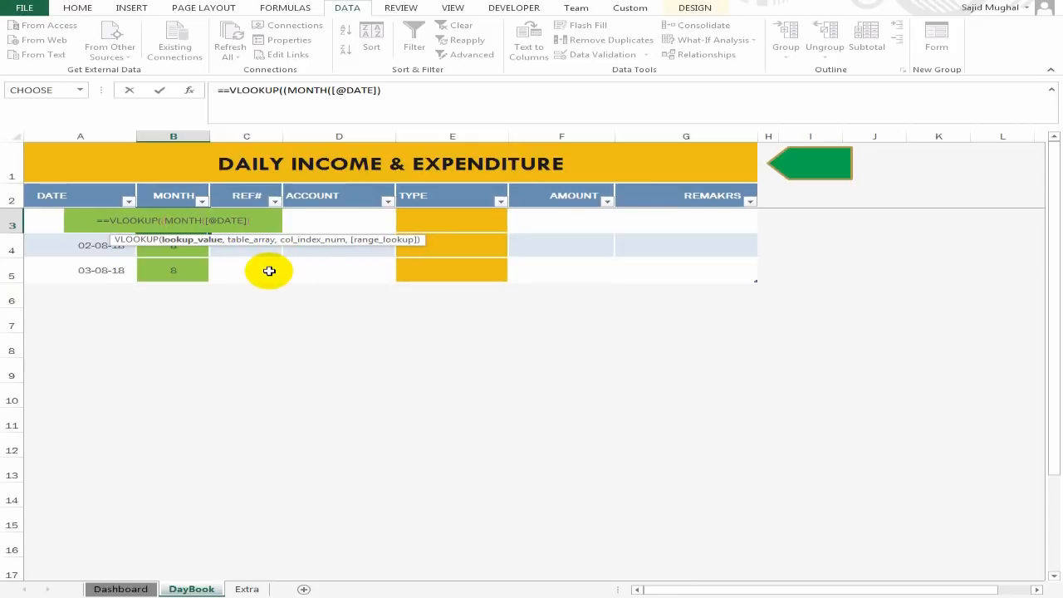
key(Right)
key(Right)
key(Right)
key(Right)
key(Right)
key(Right)
key(Right)
key(Right)
key(Right)
key(Right)
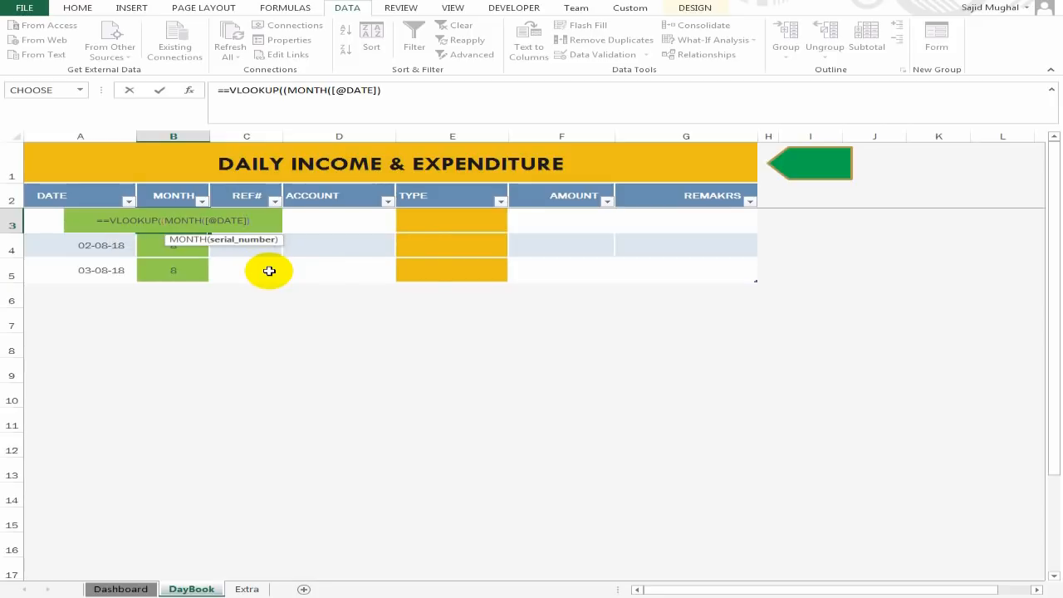
text())
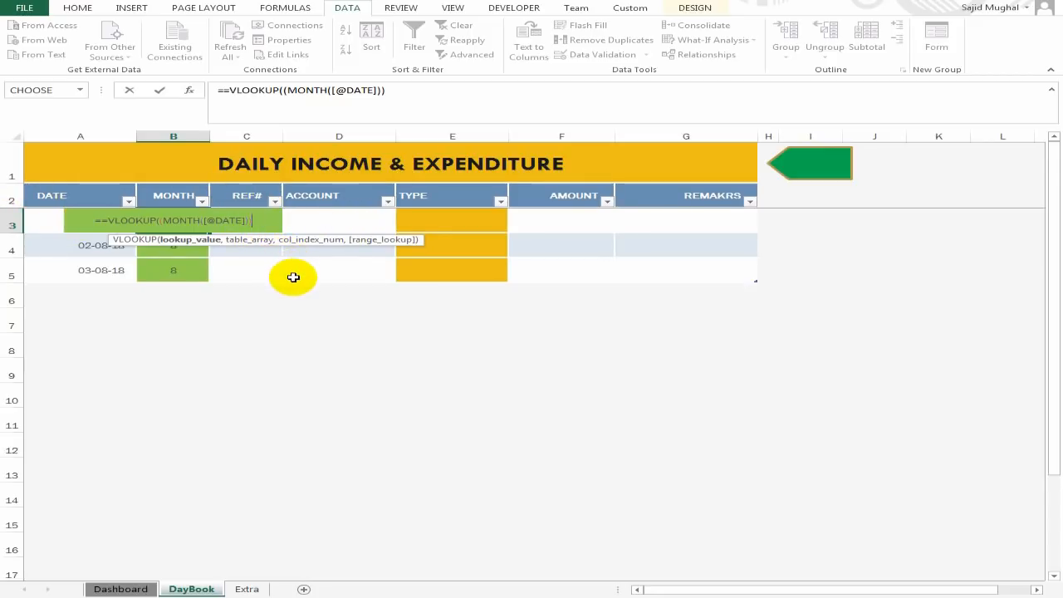
text(,)
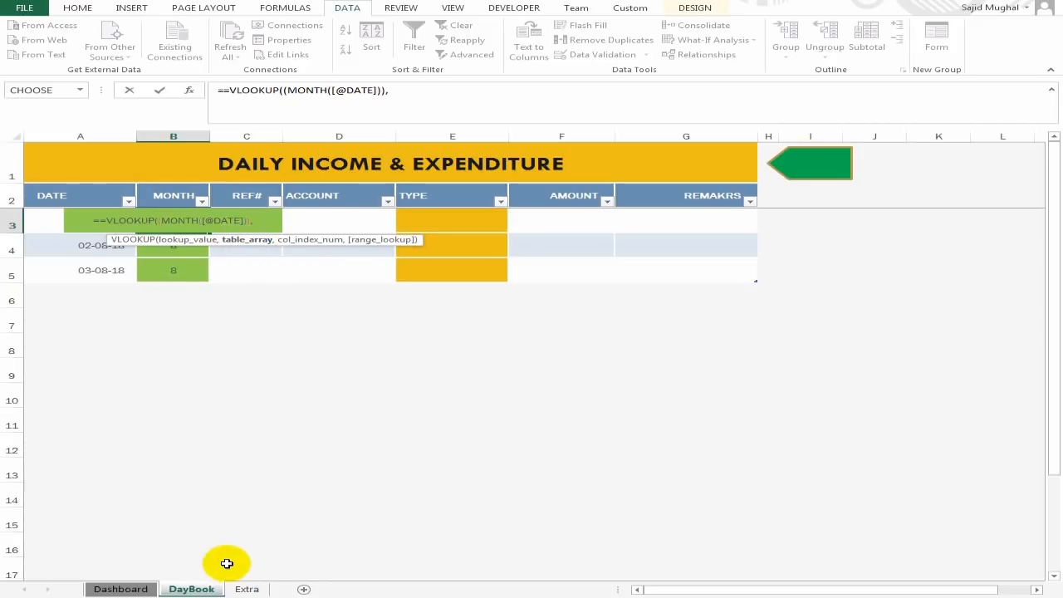
- Complete the VLOOKUP with the absolute table array Extra!$E$3:$F$14, column index 2 and range lookup 0
click(249, 588)
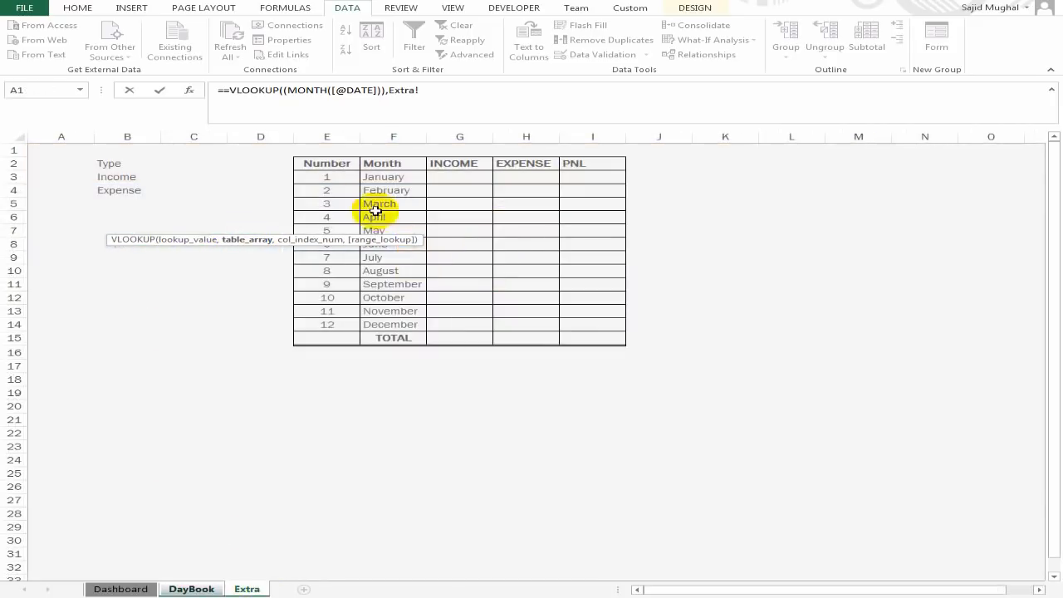
drag(332, 177, 377, 322)
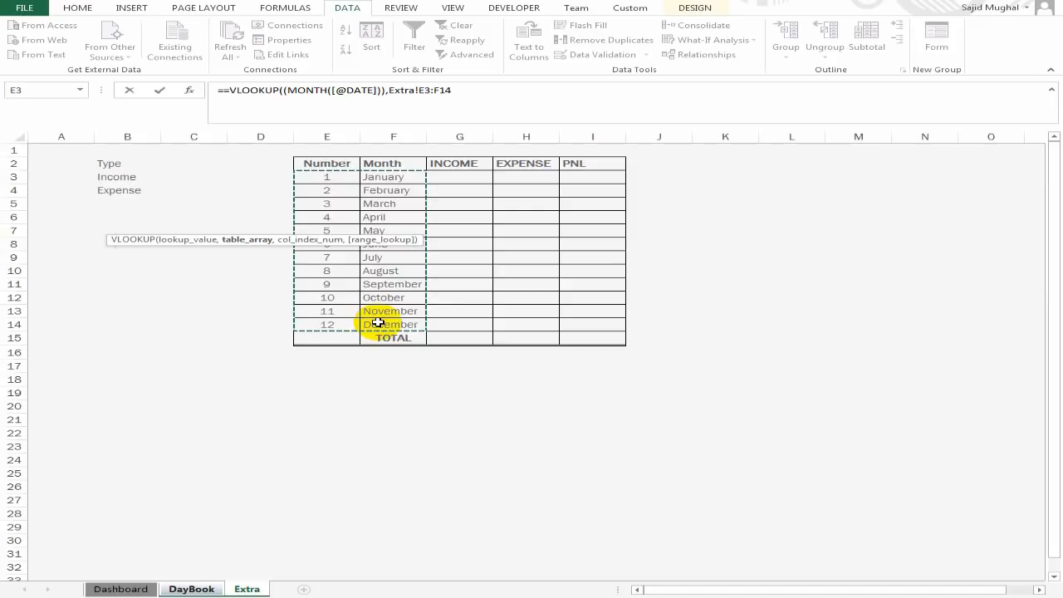
key(F4)
text(,)
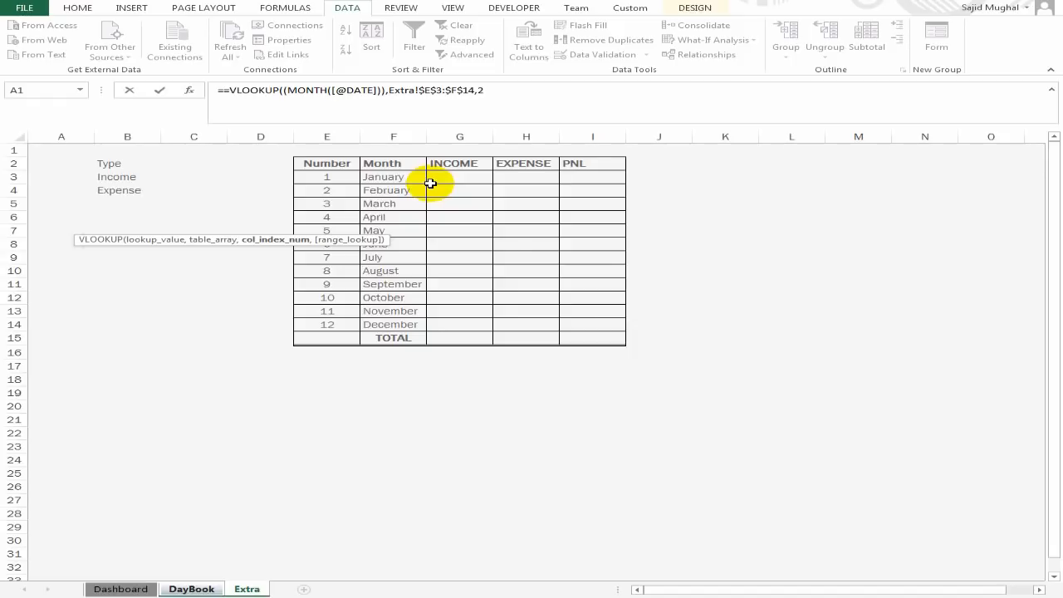
text(2,0)
key(Return)
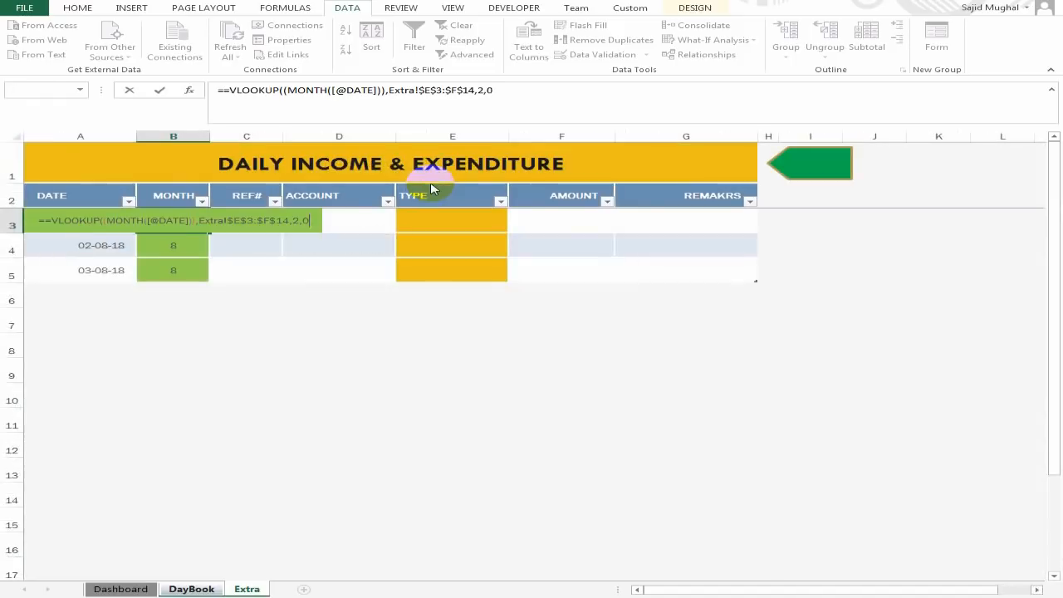
- Close the VLOOKUP's parenthesis at the end of the first MONTH cell's formula and try to enter it
key(Return)
key(Right)
key(Right)
key(Right)
key(Right)
key(Right)
key(Right)
key(Right)
key(Right)
key(Right)
key(Right)
key(Right)
key(Right)
key(Right)
key(Right)
key(Right)
key(Right)
key(Right)
key(Right)
key(Right)
key(Right)
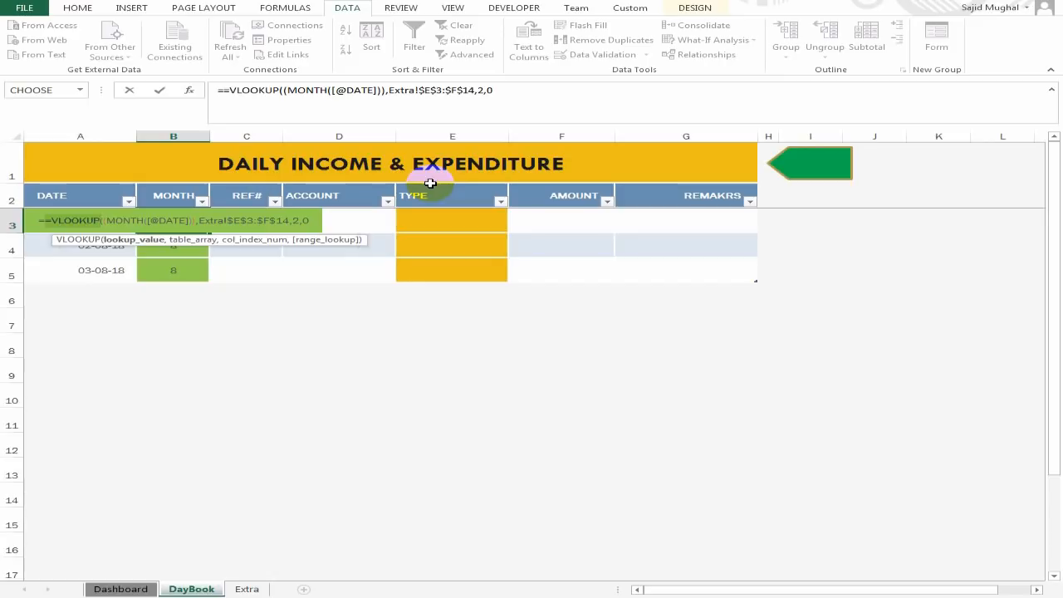
key(Right)
key(Right)
key(Right)
key(Right)
key(Right)
key(Right)
key(Right)
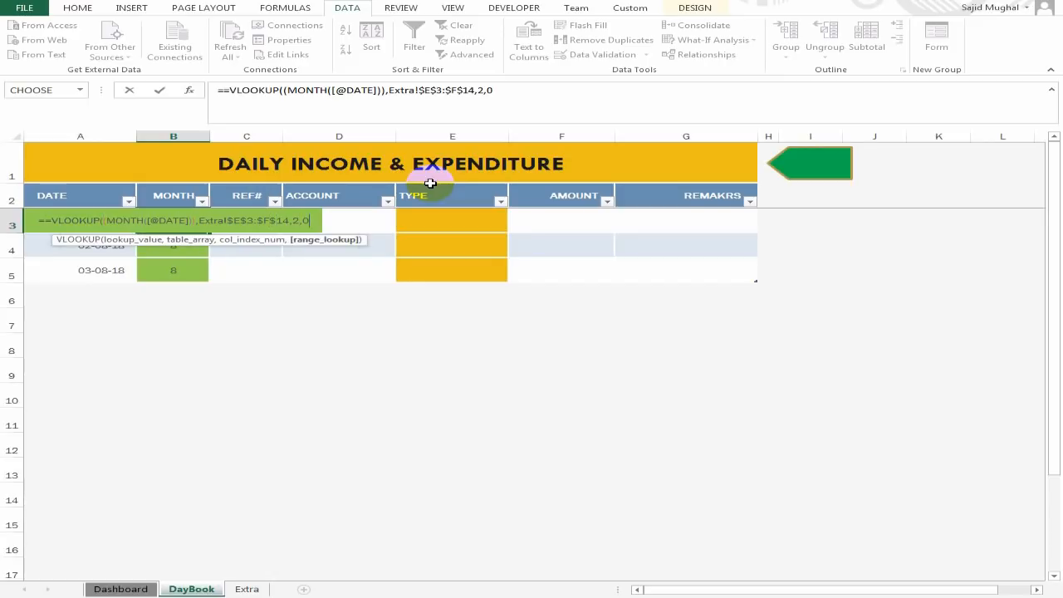
text())
key(Return)
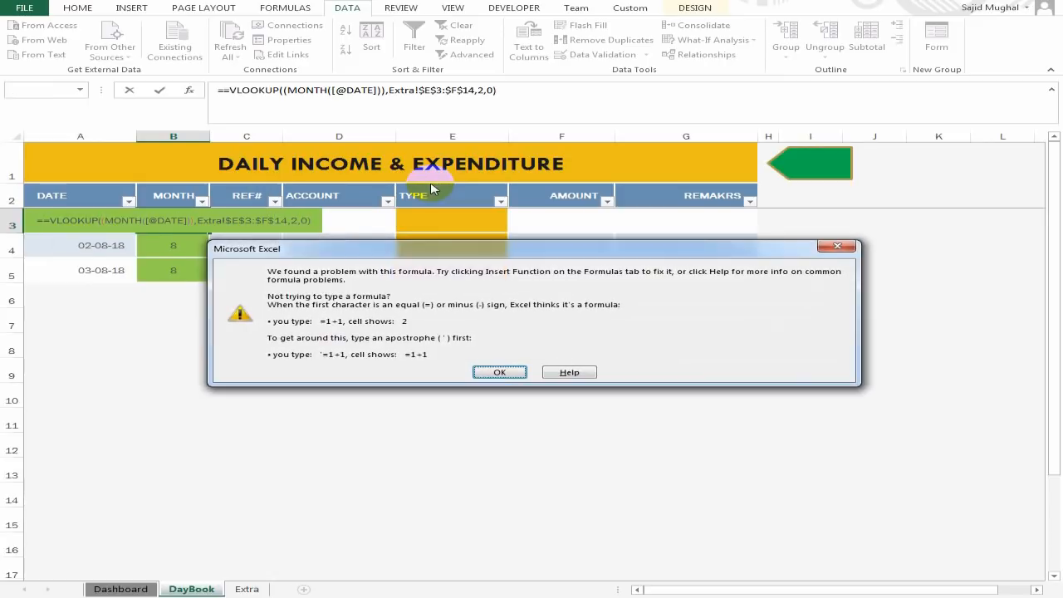
key(Return)
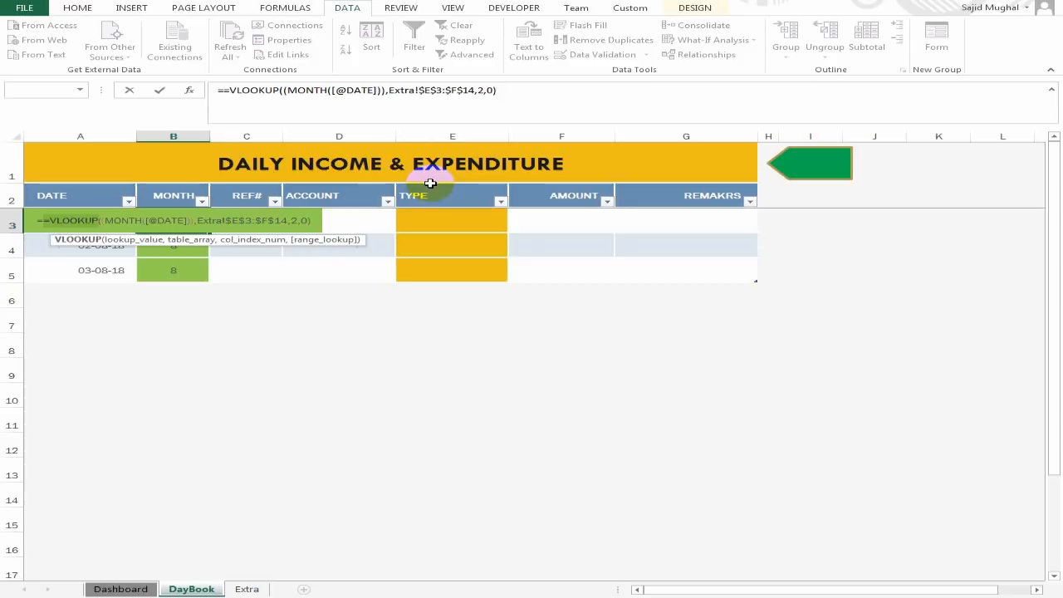
click(310, 221)
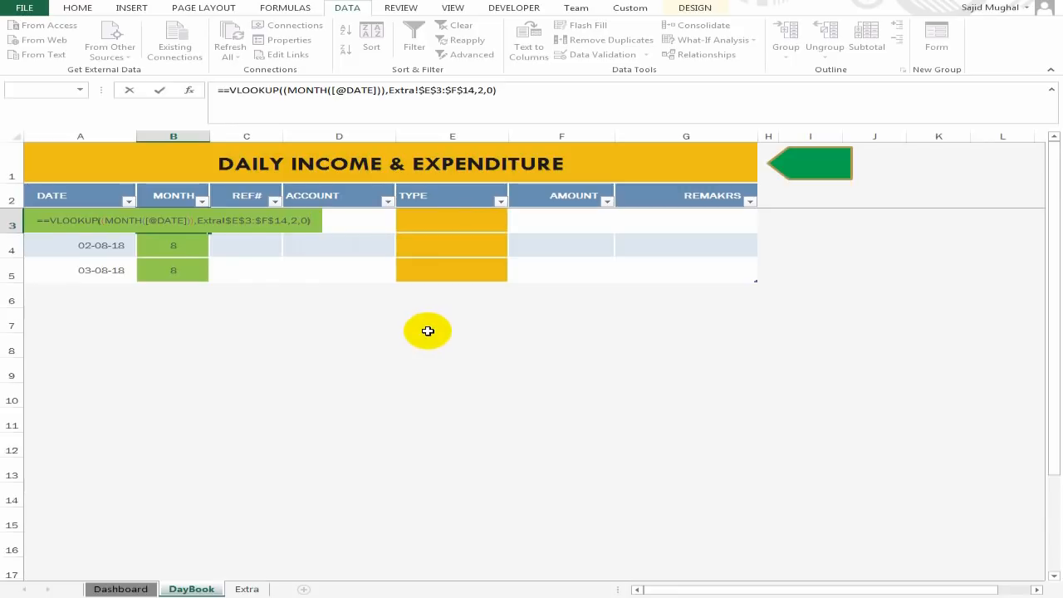
key(Left)
key(Left)
key(Left)
key(Left)
key(Left)
key(Left)
key(Left)
key(Left)
key(Left)
key(Left)
key(Left)
key(Left)
key(Left)
key(Left)
key(Left)
key(Left)
key(Left)
key(Left)
key(Left)
key(Left)
key(BackSpace)
key(ctrl+Return)
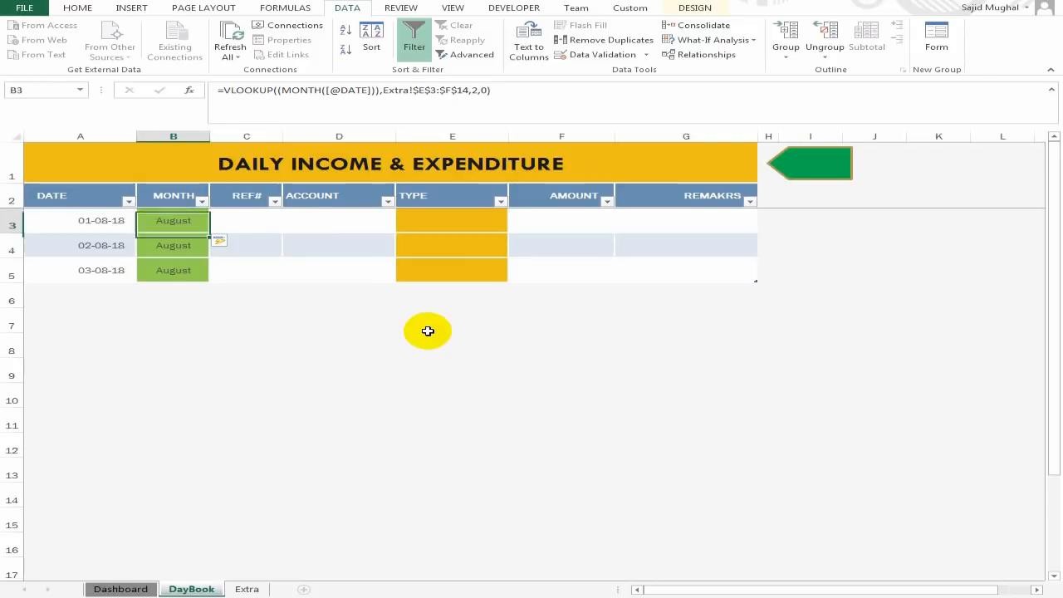
- Edit the first MONTH cell's formula, inserting IFERROR( in front of VLOOKUP
key(F2)
key(Left)
key(Left)
key(Left)
key(Left)
key(Left)
key(Left)
key(Left)
key(Left)
key(Left)
key(Left)
key(Left)
key(Left)
key(Left)
key(Left)
key(Left)
key(Left)
key(Left)
key(Left)
key(Left)
key(Left)
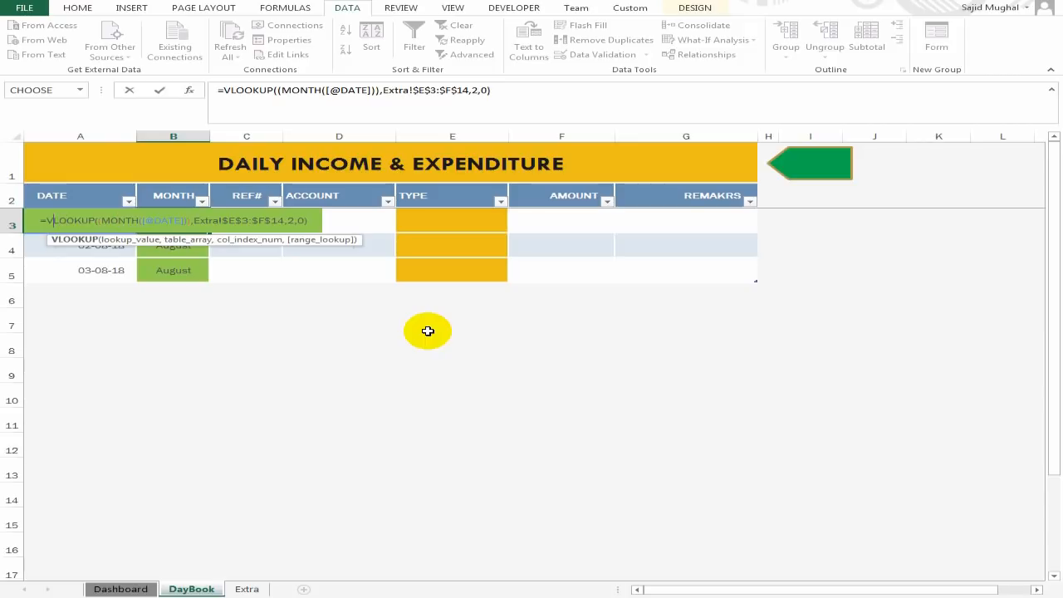
key(Left)
text(IF)
key(Down)
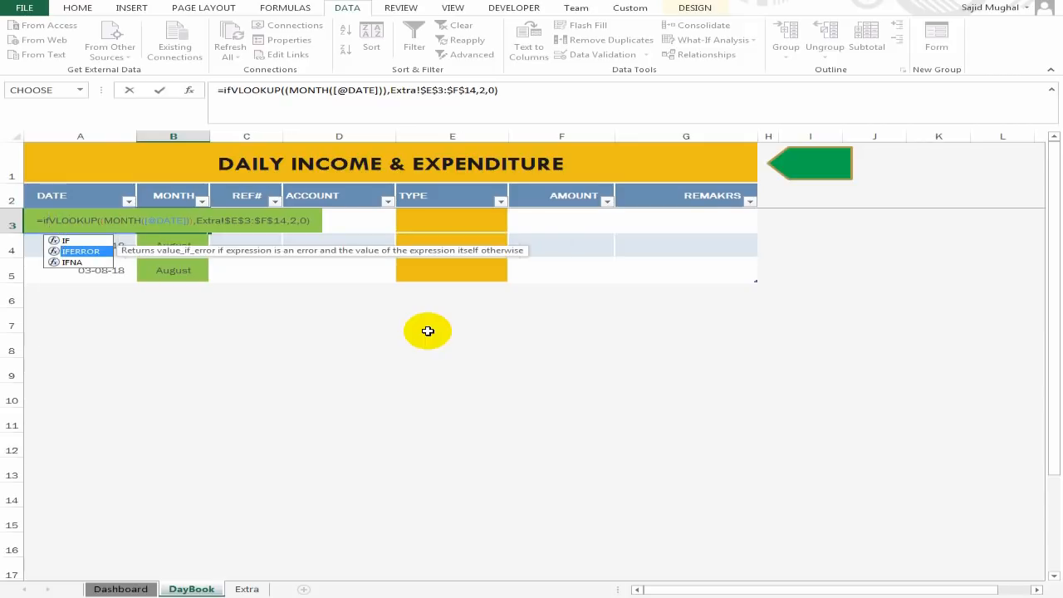
key(Tab)
- Complete the IFERROR after the VLOOKUP with a comma, "-" as the value if error and a closing parenthesis, and enter the formula
key(Right)
key(Right)
key(Right)
key(Right)
key(Right)
key(Right)
key(Right)
key(Right)
key(Right)
key(Right)
key(Right)
key(Right)
key(Right)
key(Right)
key(Right)
key(Right)
key(Right)
key(Right)
key(Right)
key(Right)
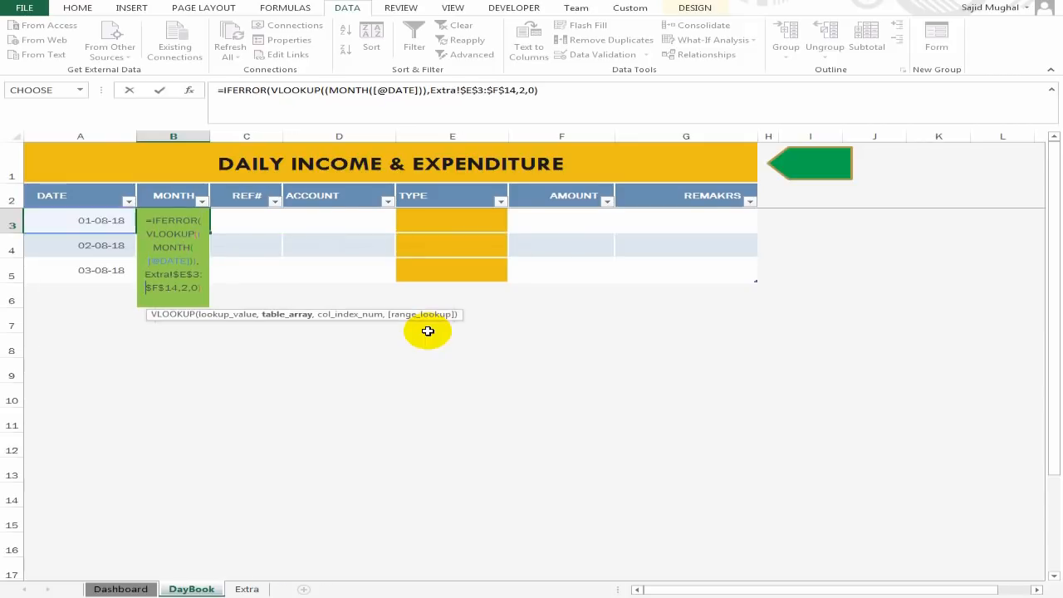
key(Right)
key(Right)
key(Right)
key(Right)
key(Right)
key(Right)
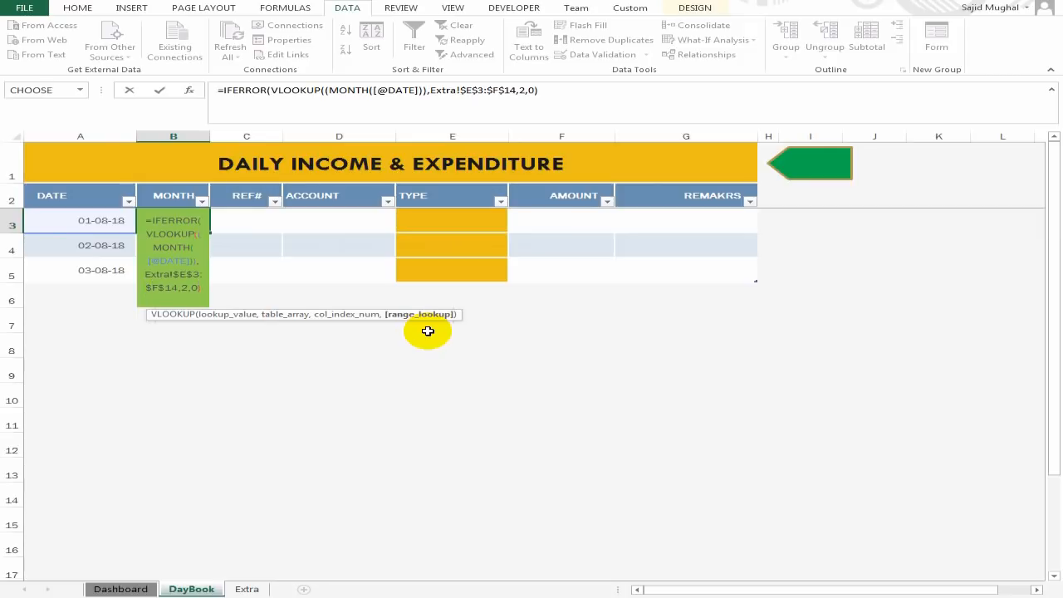
key(Right)
key(Right)
text(")
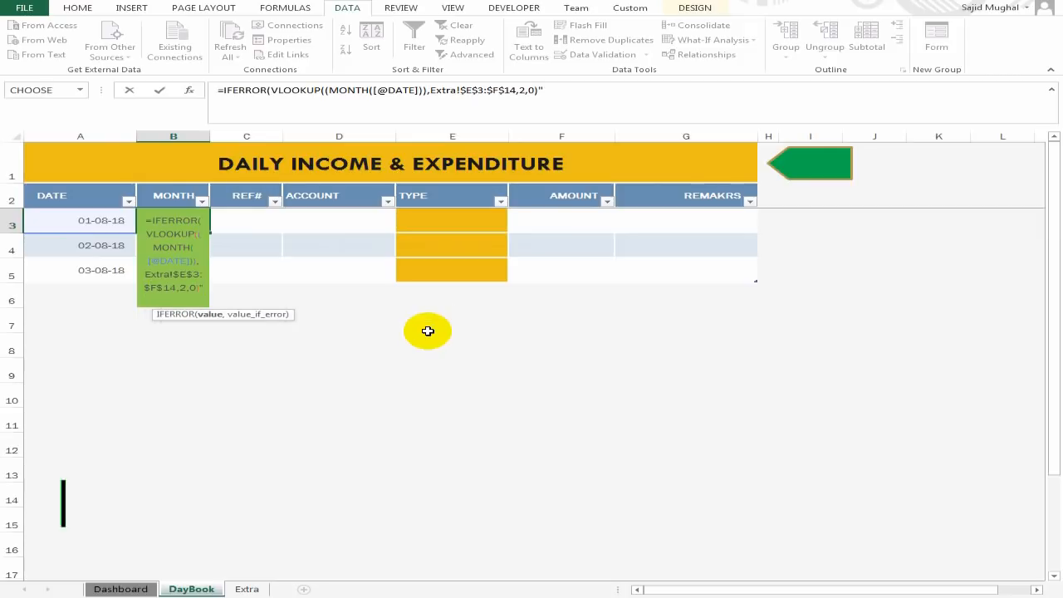
text(-")
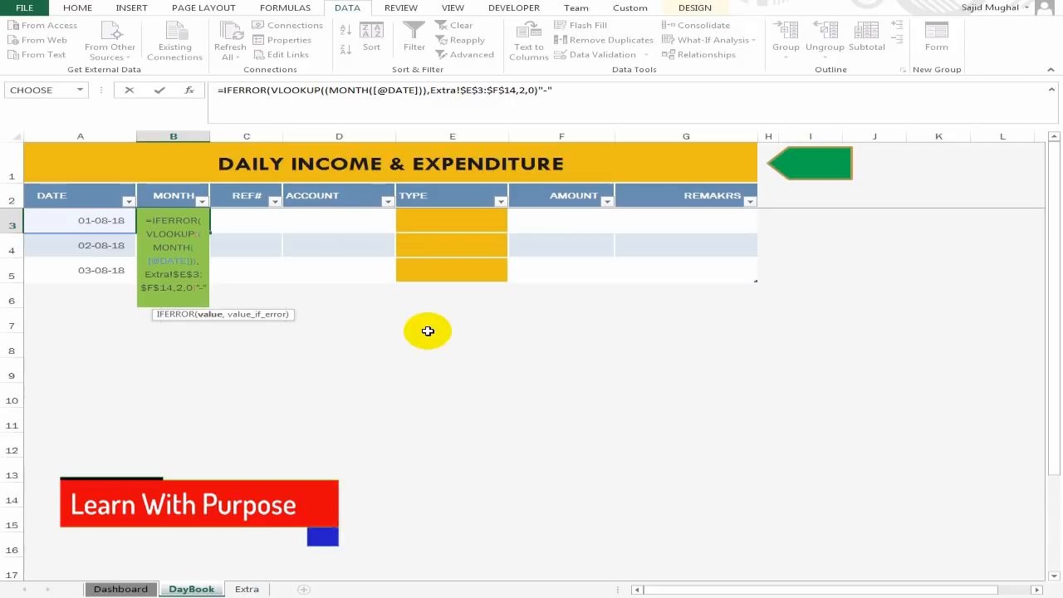
text())
key(Return)
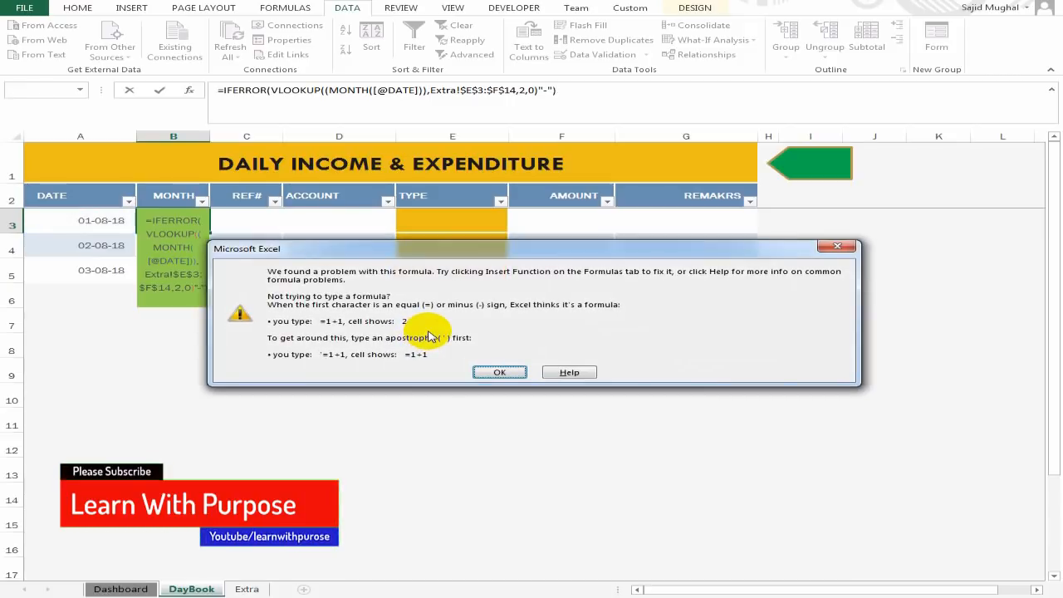
key(Return)
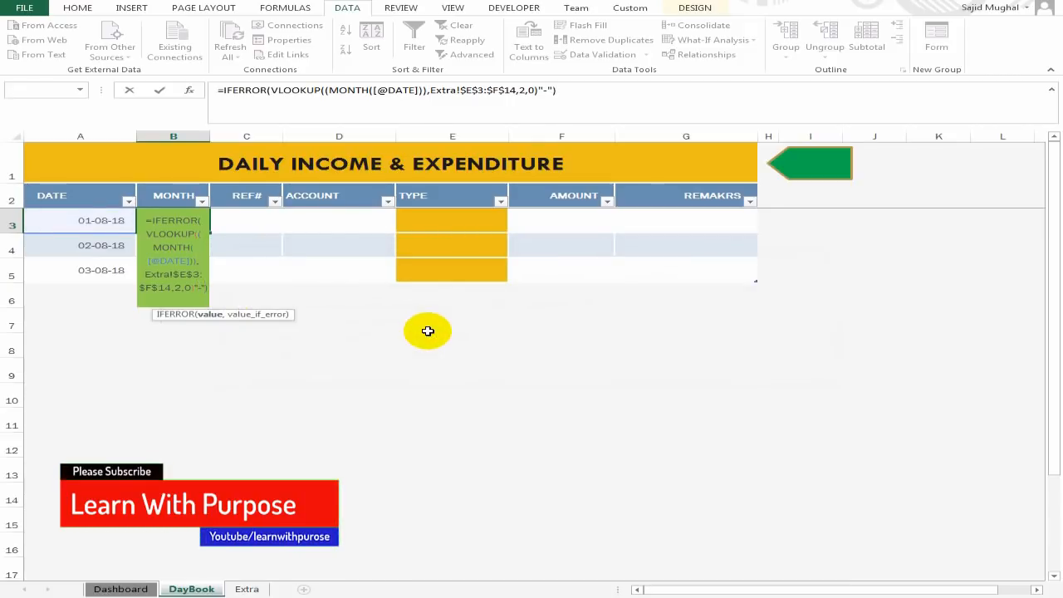
text(,)
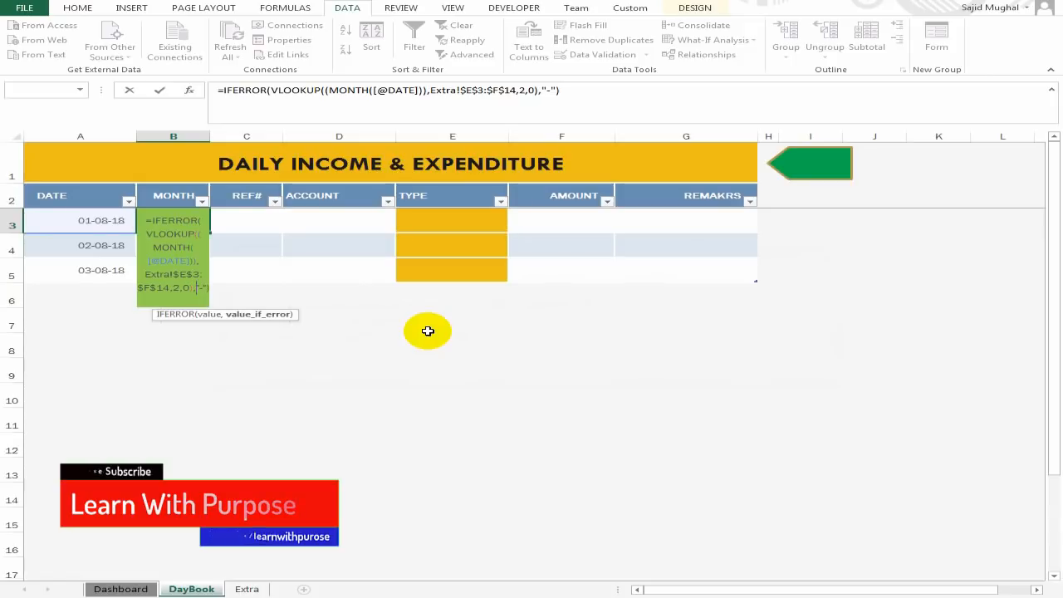
key(Return)
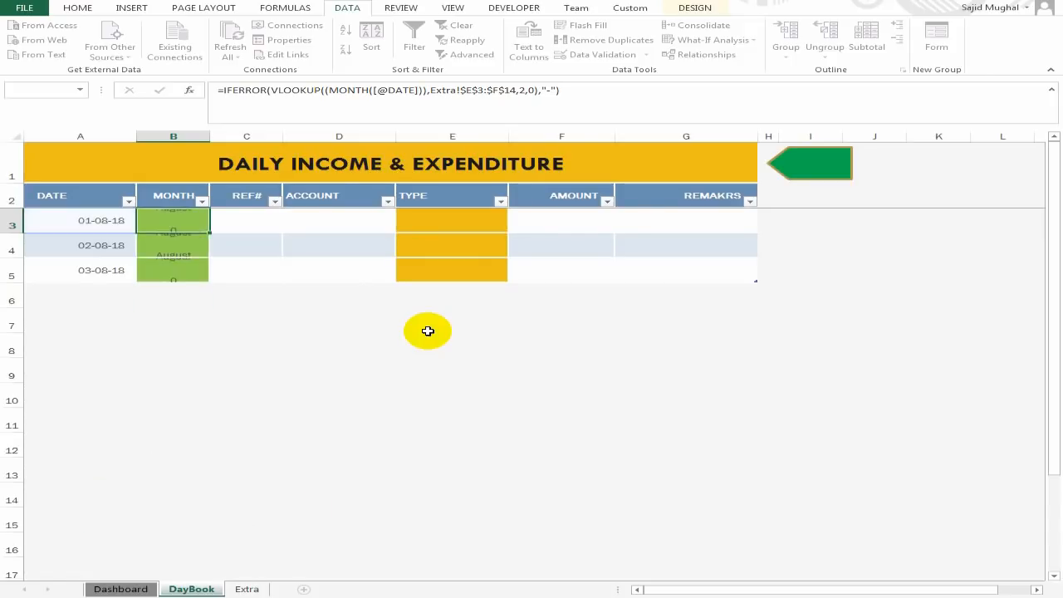
- Clear the date of the third day book entry and check its MONTH cell
key(Up)
key(Left)
key(Down)
key(Down)
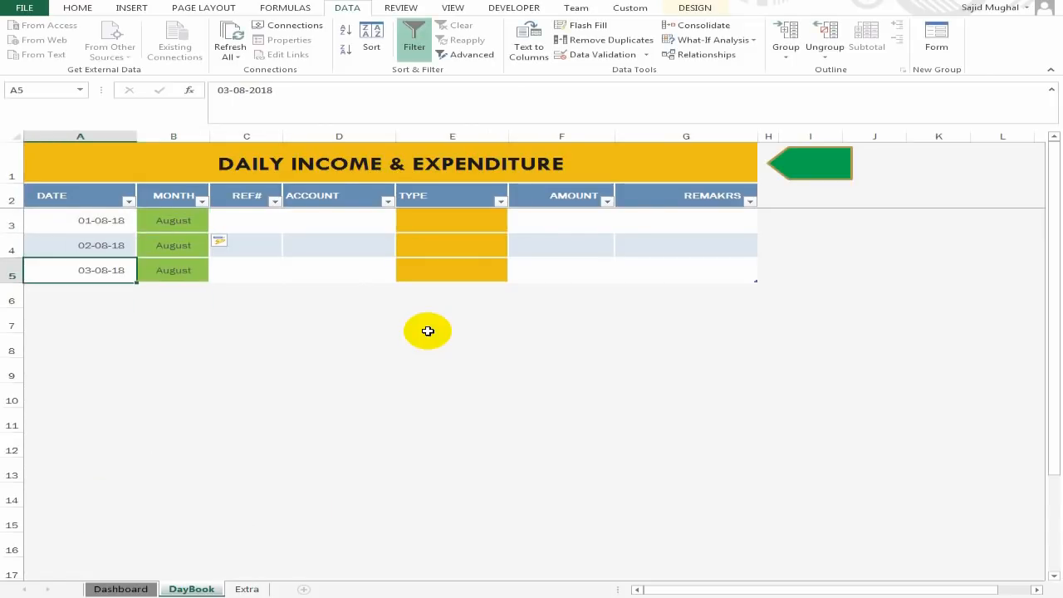
key(Delete)
key(Up)
key(Down)
key(Right)
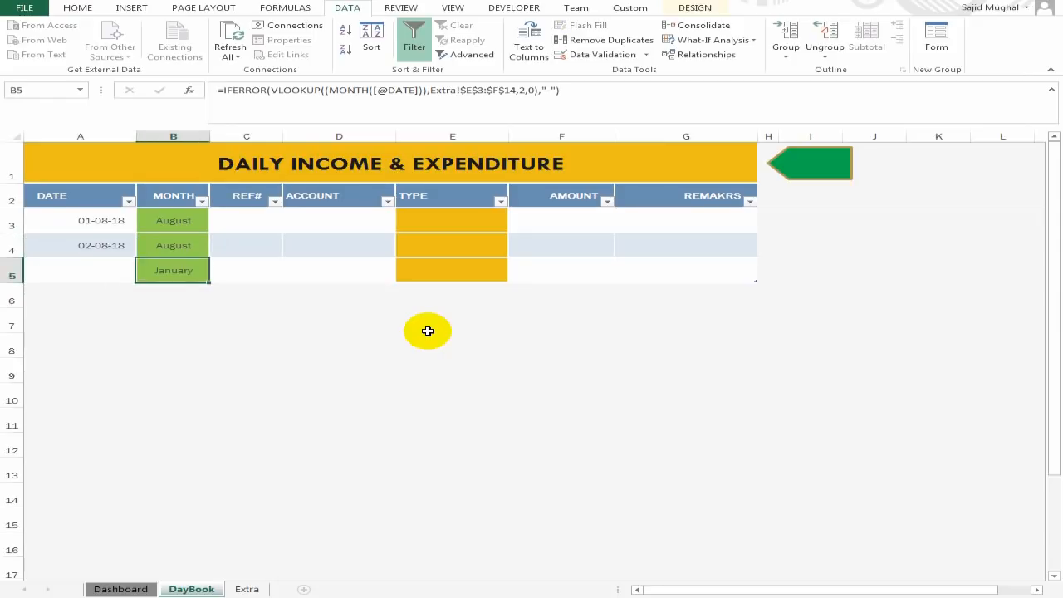
key(Left)
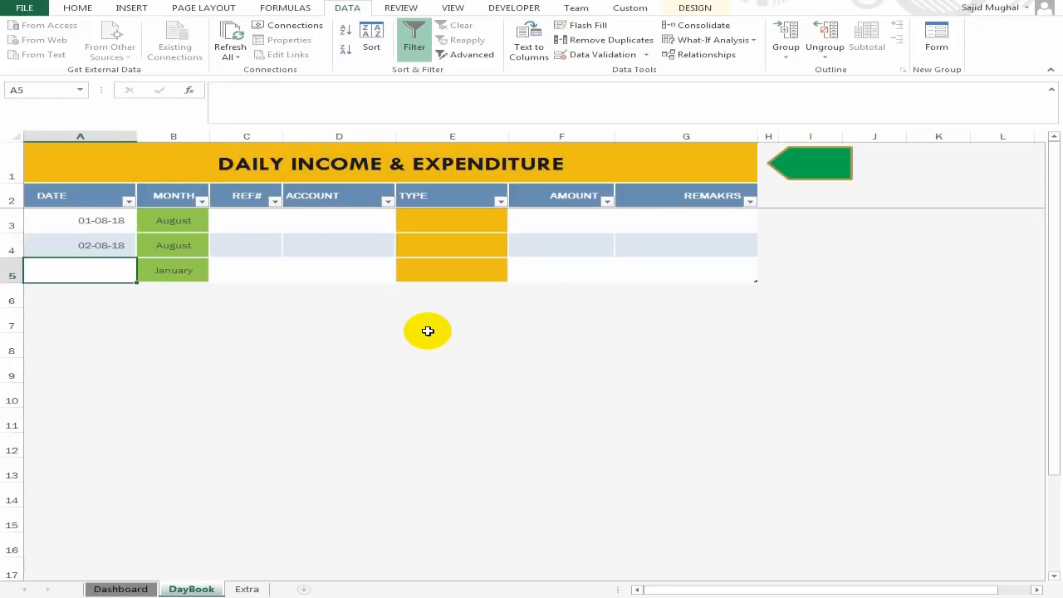
- Re-enter the date 03-08-18 for the third day book entry
key(Up)
key(Down)
text(3-)
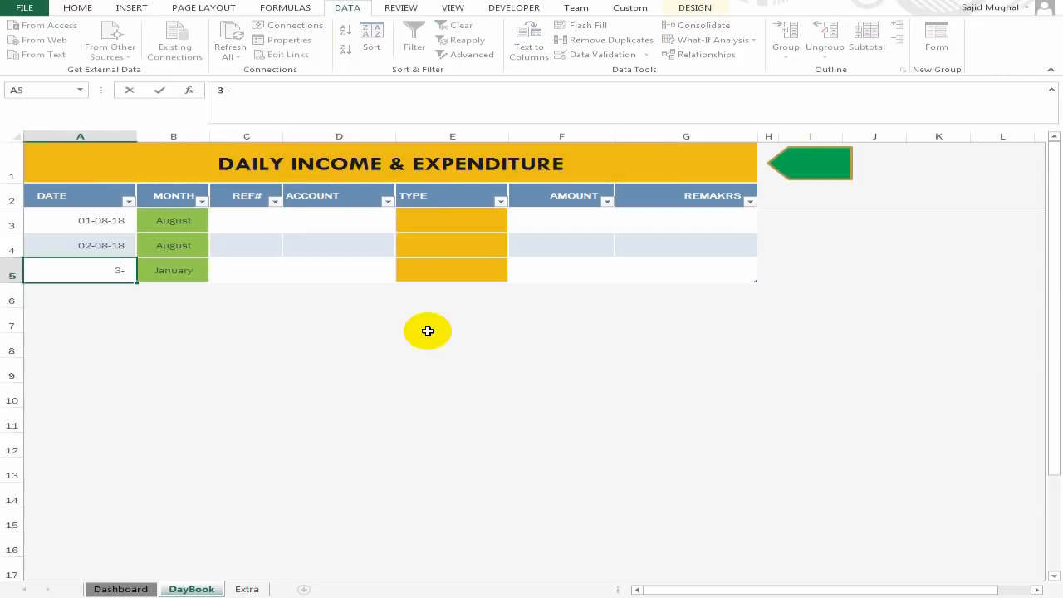
key(Tab)
key(Up)
key(Up)
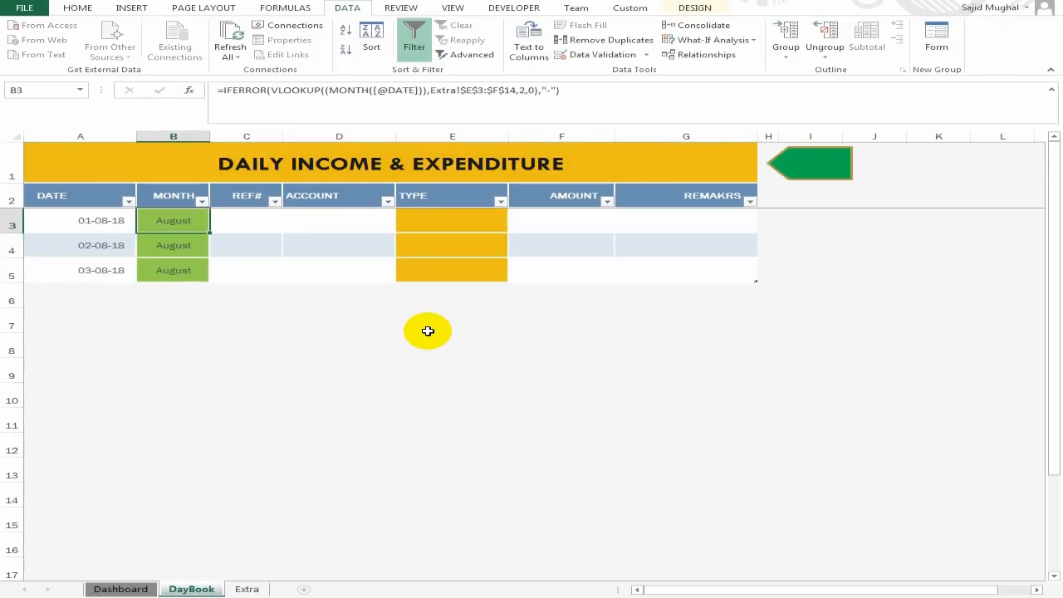
- Examine the IFERROR formula in the first MONTH cell
key(Right)
key(Left)
key(F2)
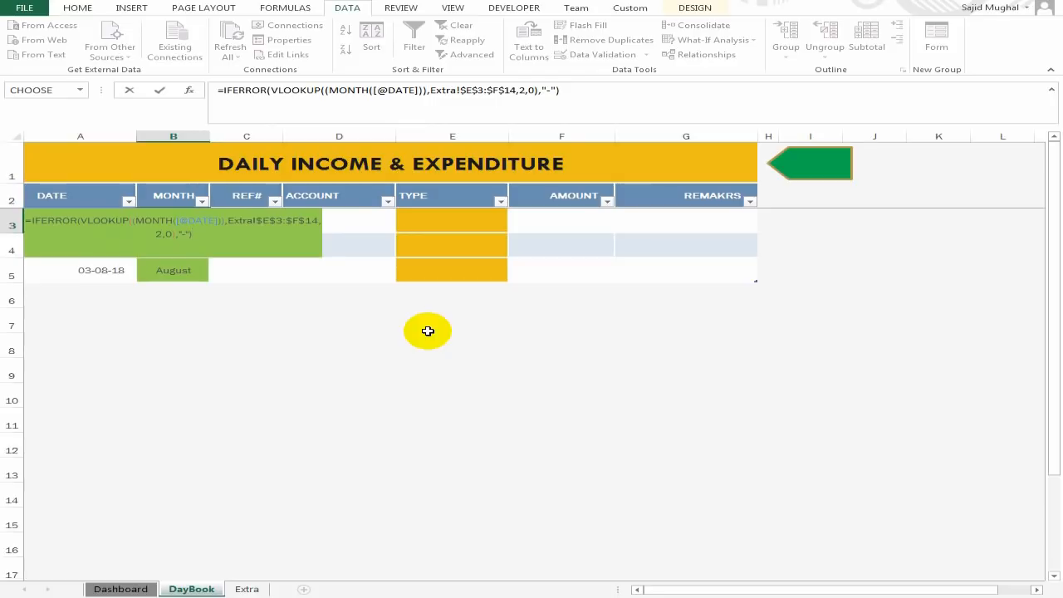
key(Return)
- Enter the reference numbers 1, 2 and 3 in the REF# column of the three entries
key(Up)
key(Right)
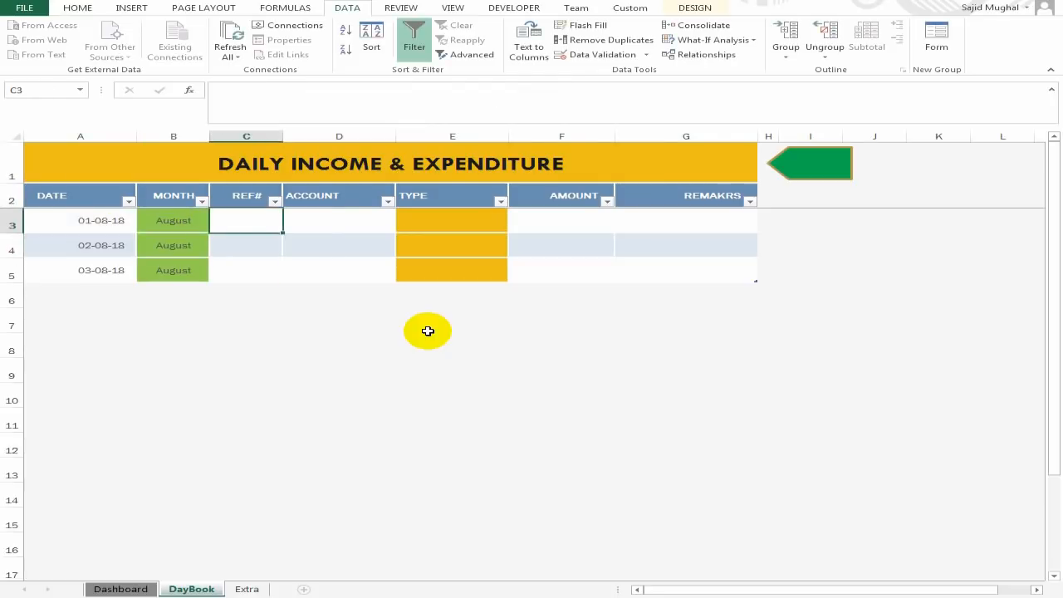
text(1)
key(Return)
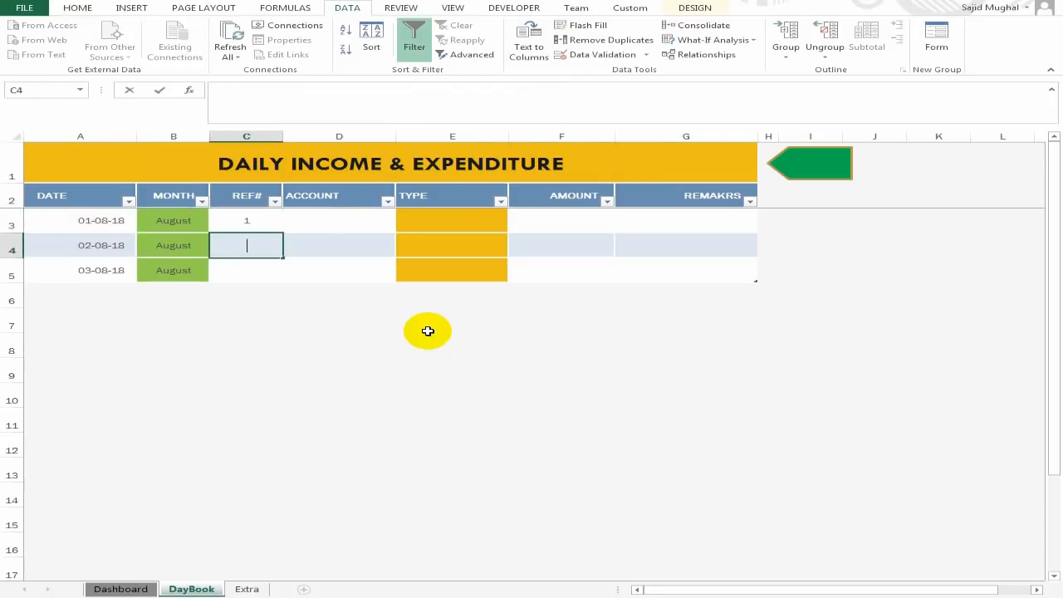
text(2)
key(Return)
text(3)
key(Return)
key(Up)
key(Up)
key(Up)
key(Up)
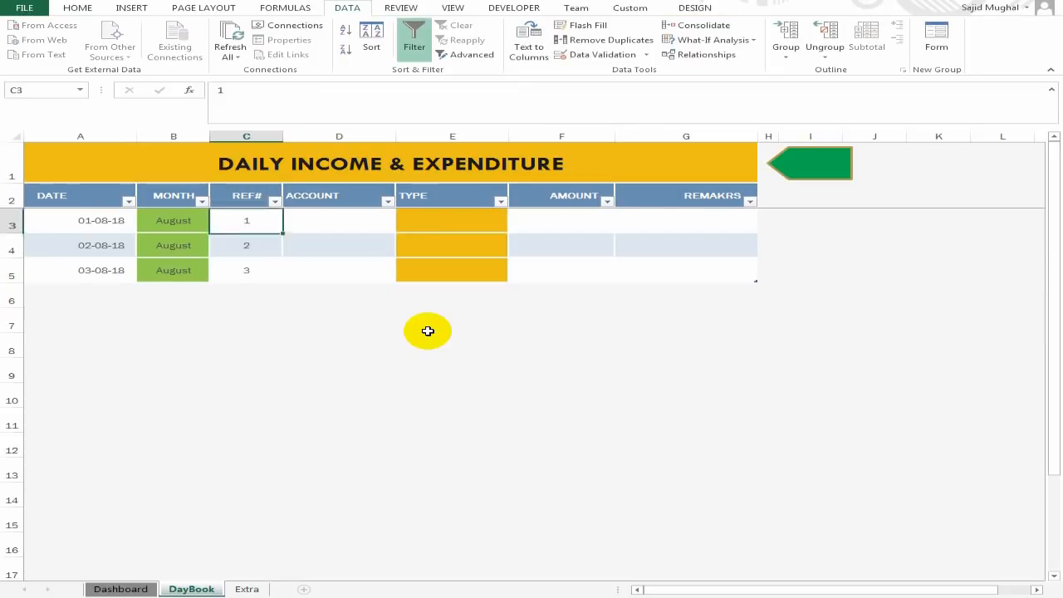
- Start a data validation on the first ACCOUNT cell that allows a List
key(Right)
key(Down)
click(358, 219)
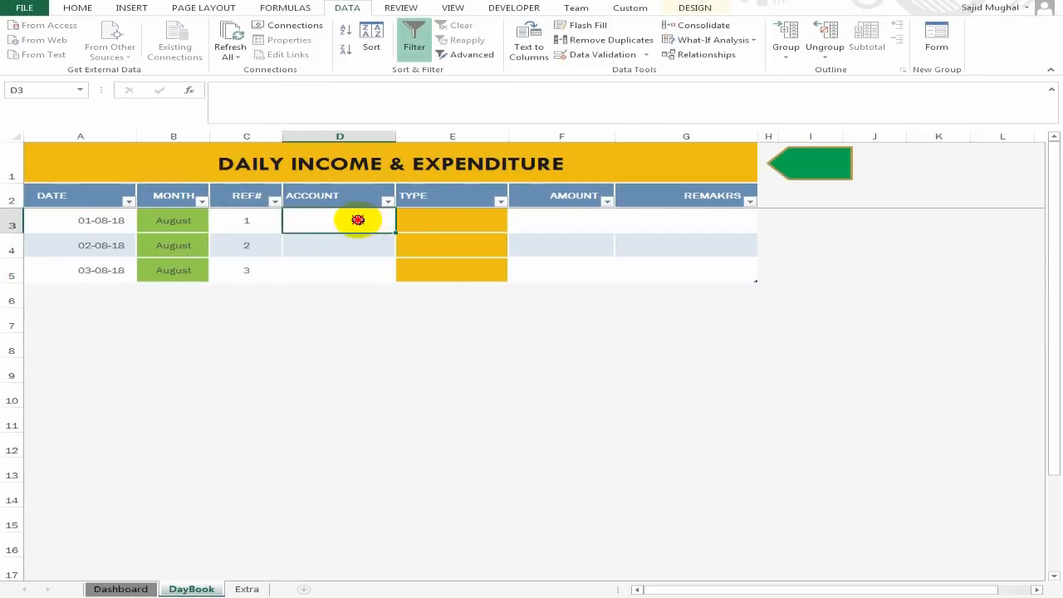
click(590, 54)
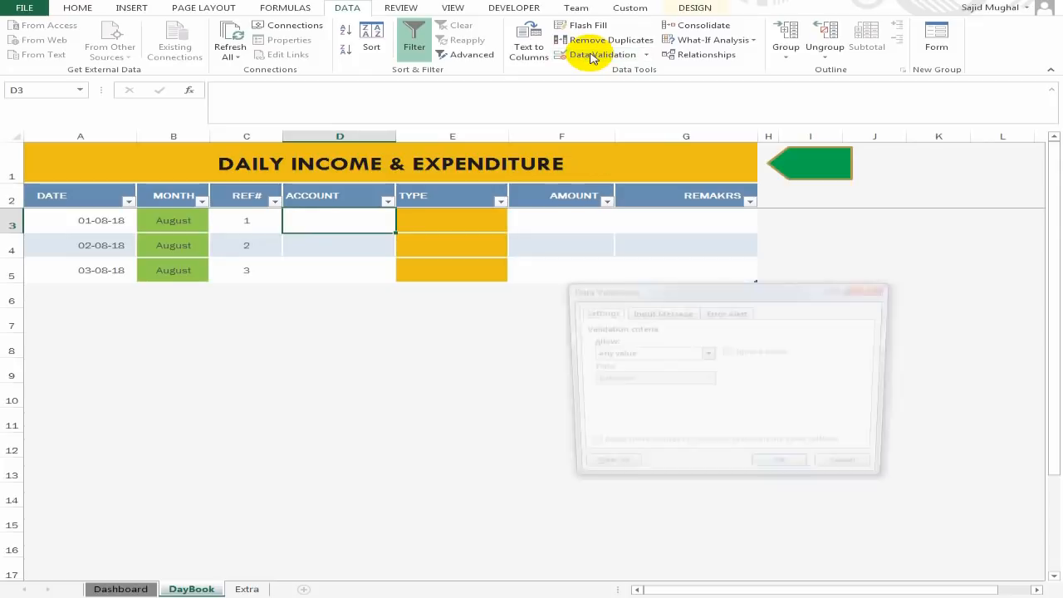
click(706, 353)
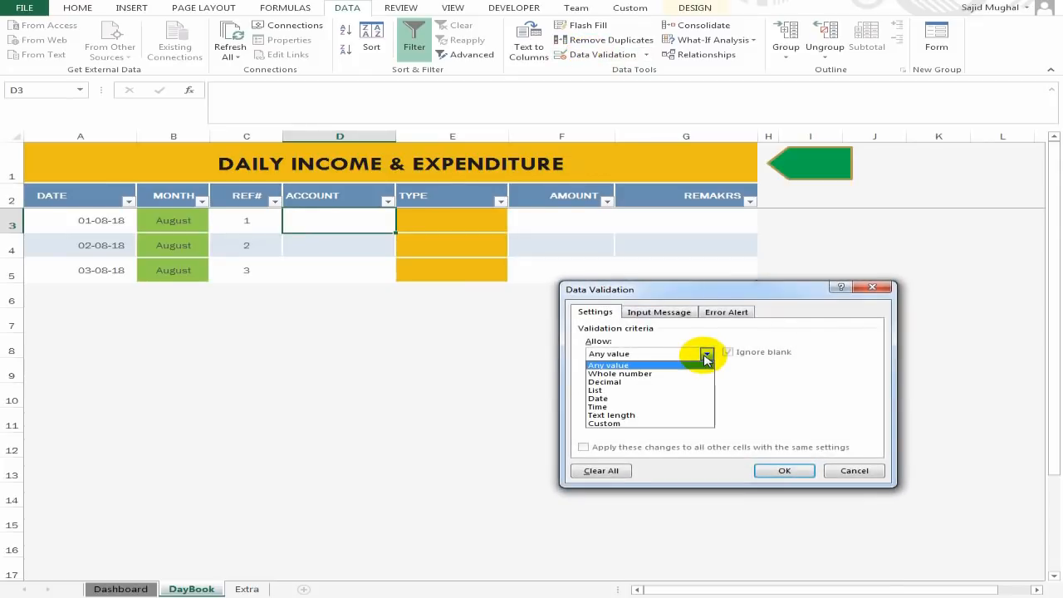
click(668, 390)
click(768, 405)
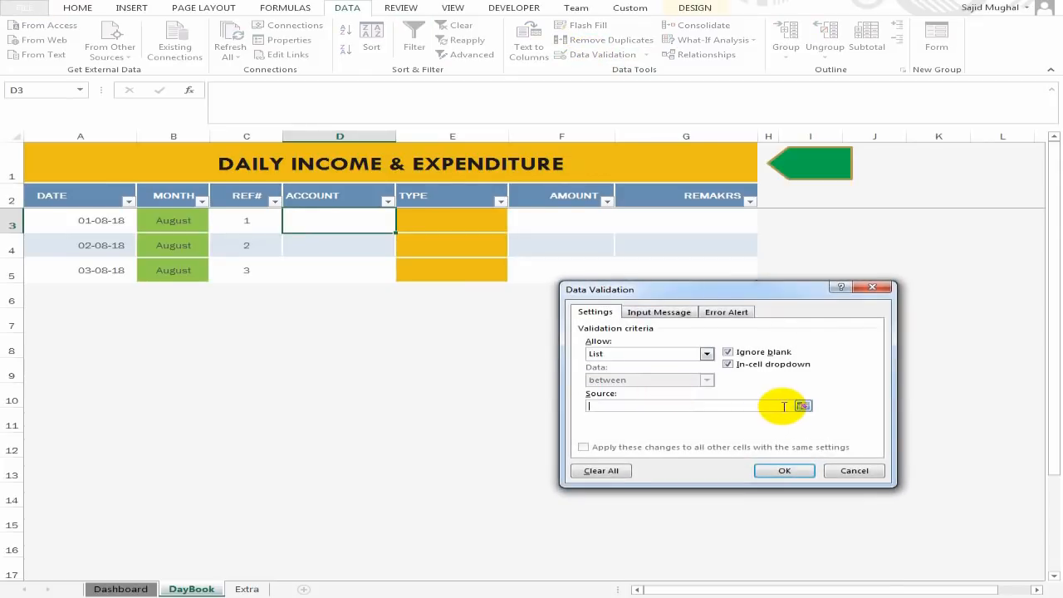
- Set the list source to the Dashboard sheet's Account Head column, =Dashboard!$B$8:$B$14000, and apply the validation
click(122, 588)
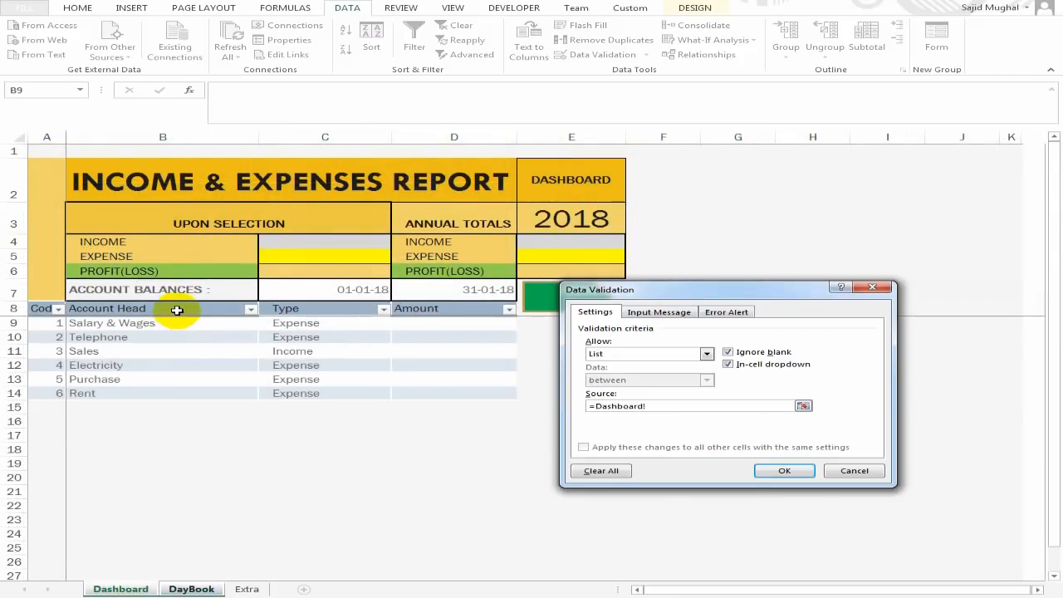
drag(176, 310, 162, 393)
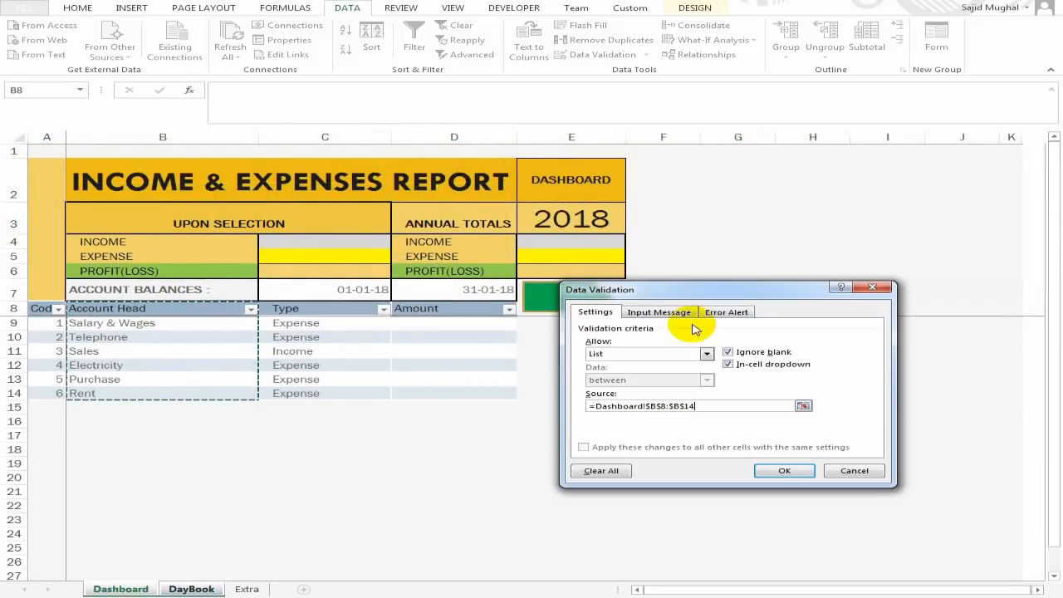
click(712, 408)
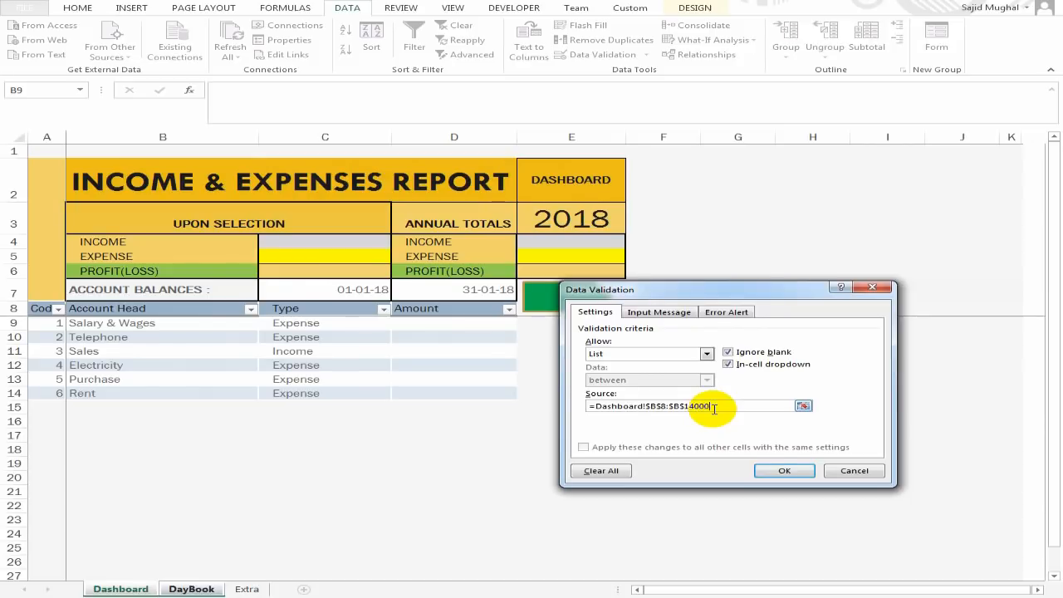
click(783, 469)
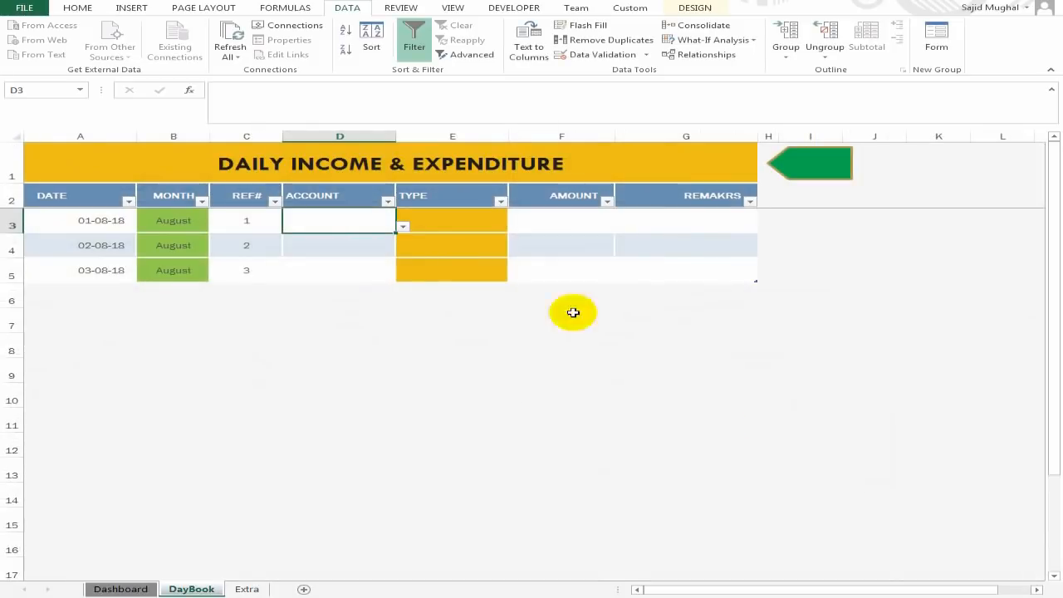
- Choose Telephone from the account dropdown for the first day book entry
click(403, 228)
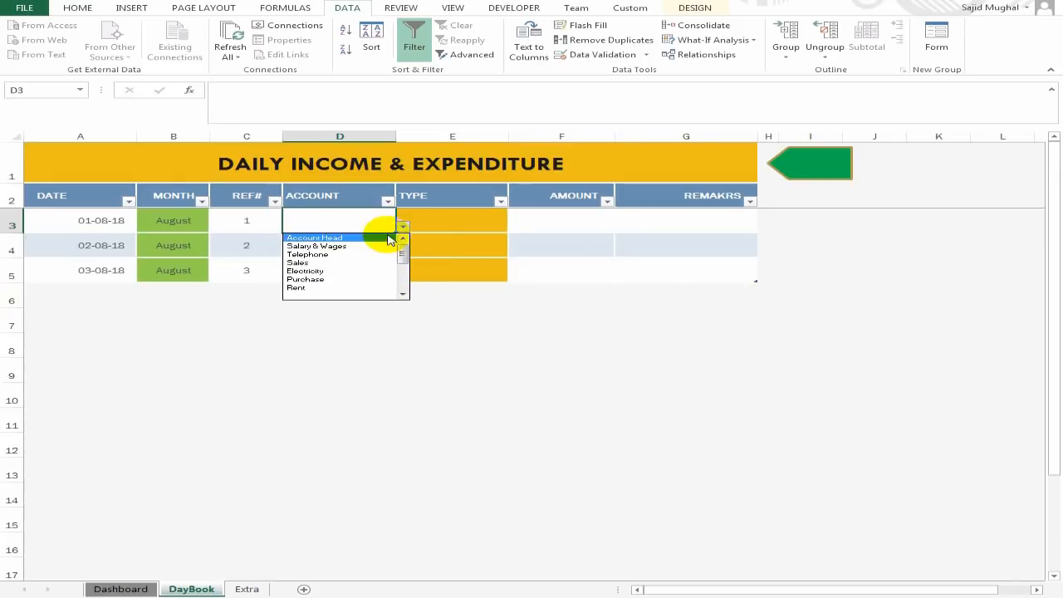
scroll(378, 239, up, 1)
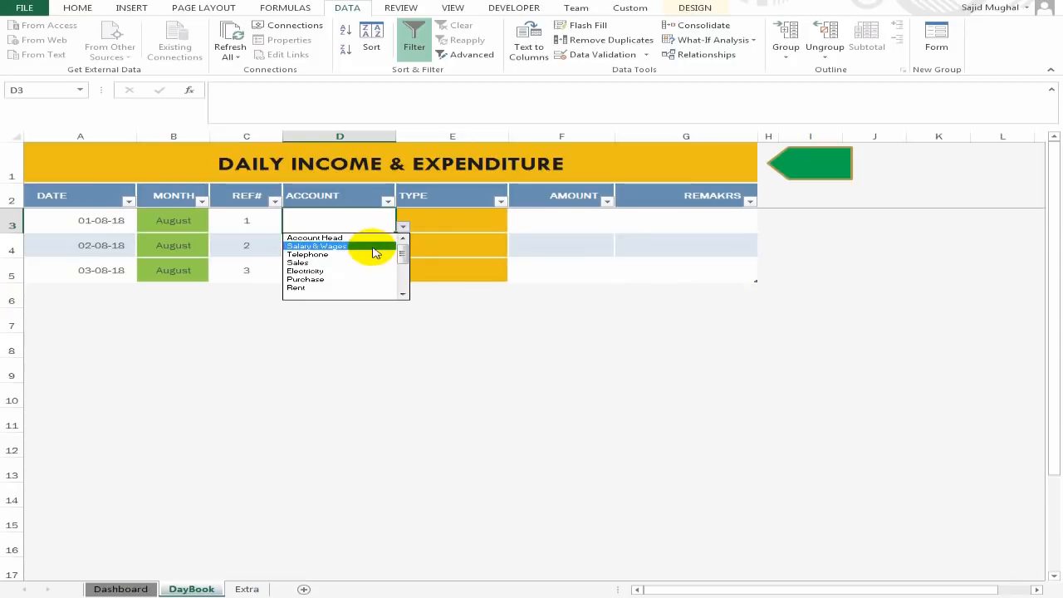
click(370, 254)
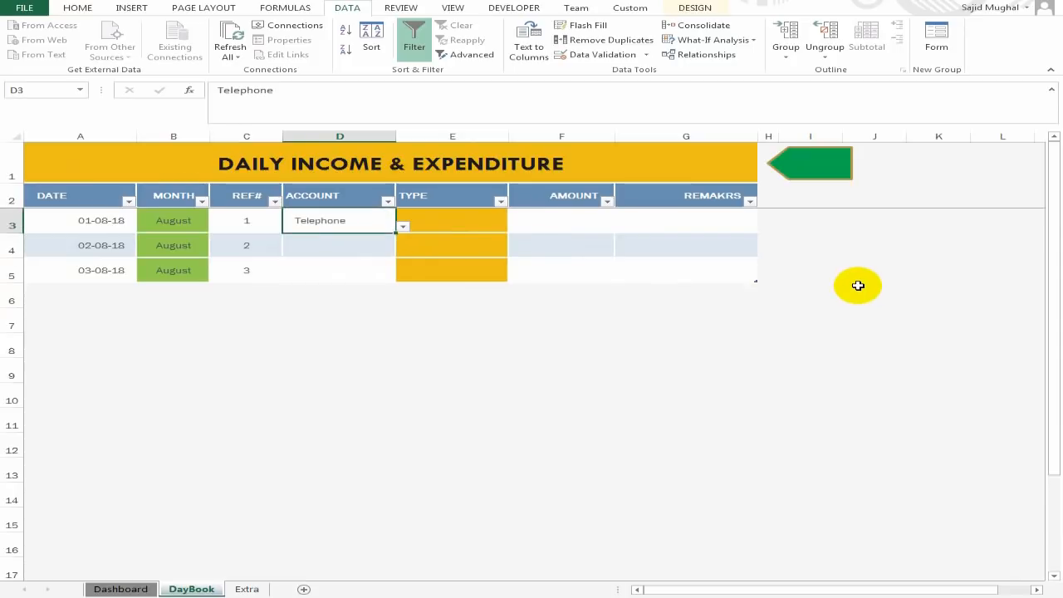
- Copy the first ACCOUNT cell, including its dropdown, down to the other two entries
key(shift+Down)
key(shift+Down)
key(shift+Down)
key(shift+Up)
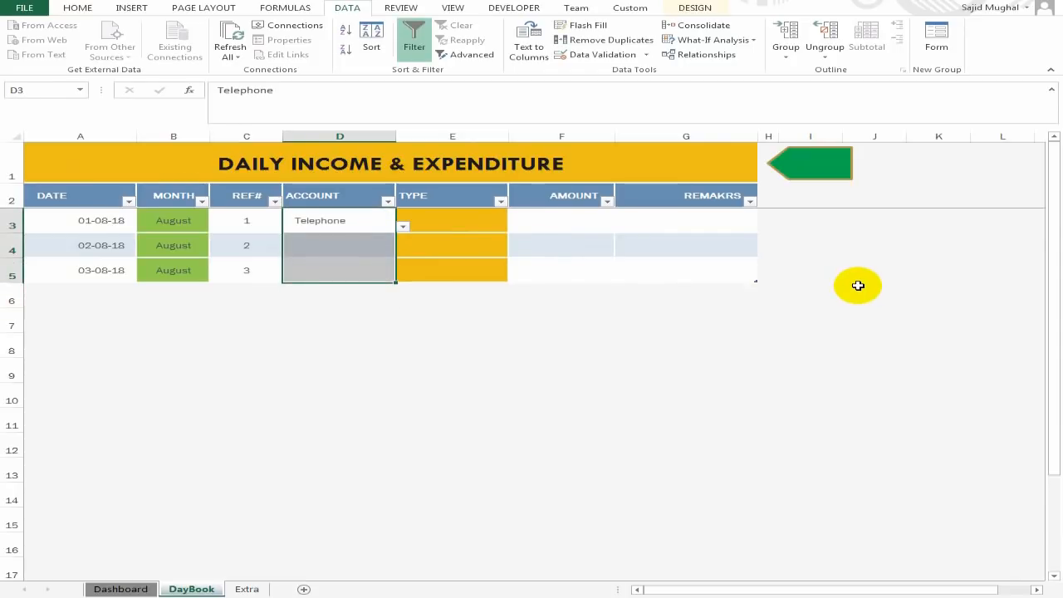
key(ctrl+d)
key(shift+Up)
key(shift+Up)
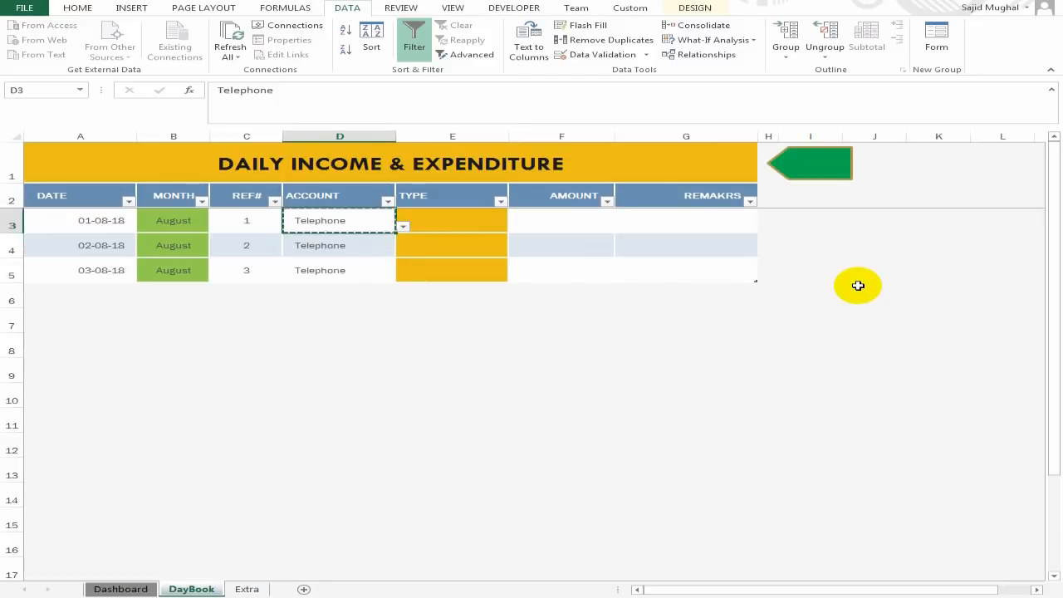
key(shift+Down)
key(shift+Down)
text(Telephone Telephone Telephone)
key(Escape)
key(Down)
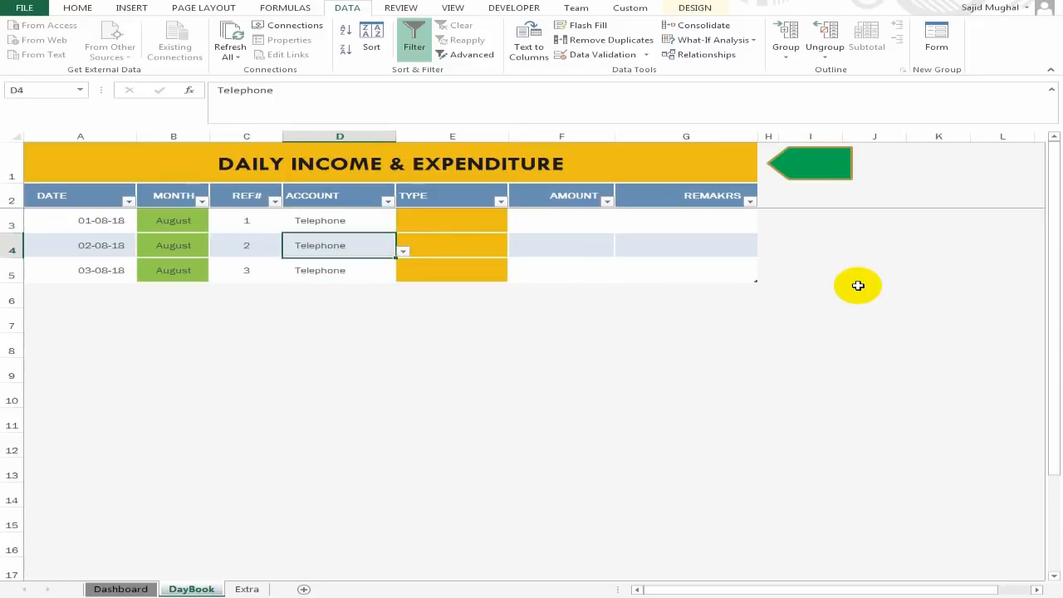
key(Up)
key(Down)
key(Down)
key(Up)
key(Up)
key(Right)
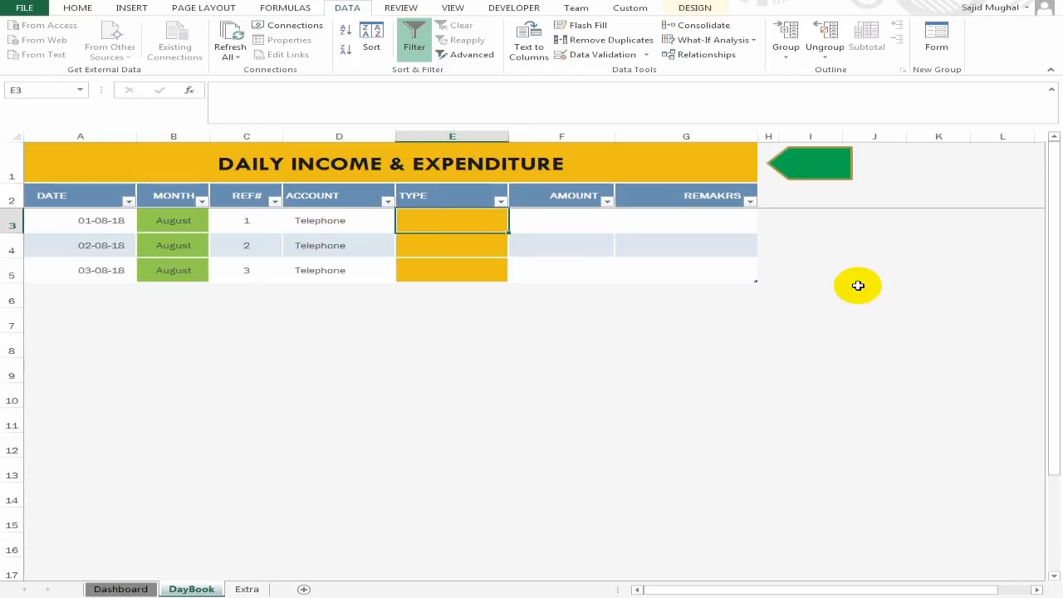
key(Left)
key(Down)
key(Up)
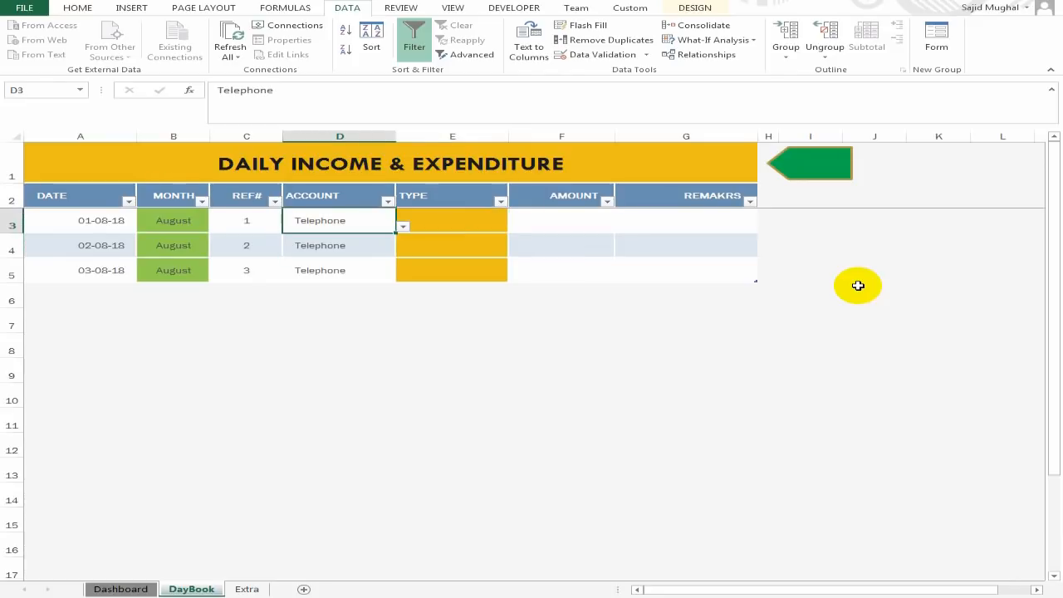
- Set the account of the second entry to Sales and of the third entry to Purchase
key(Down)
text(Sale)
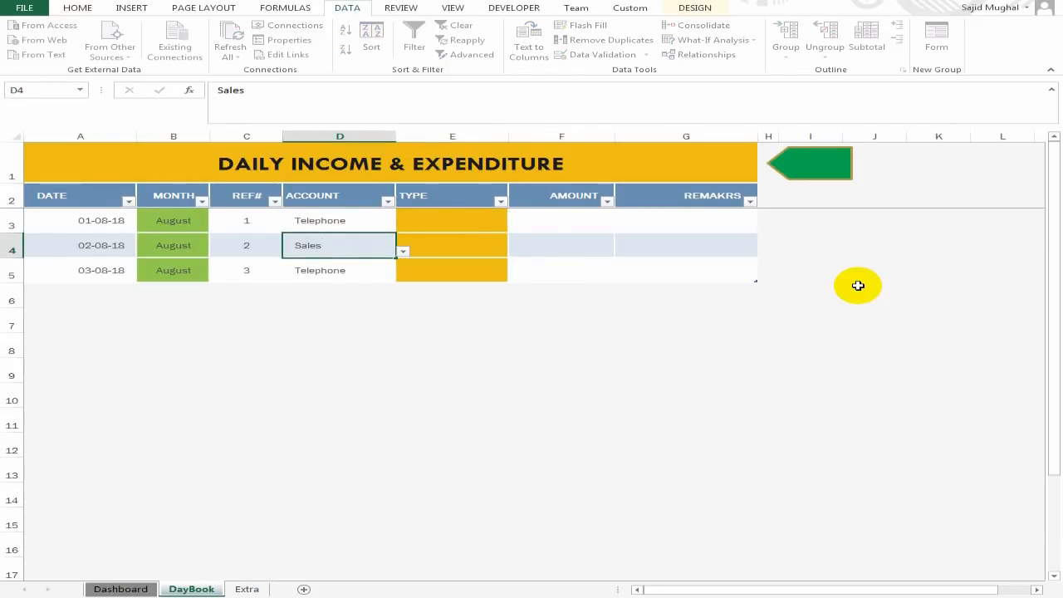
key(Return)
text(Purchase)
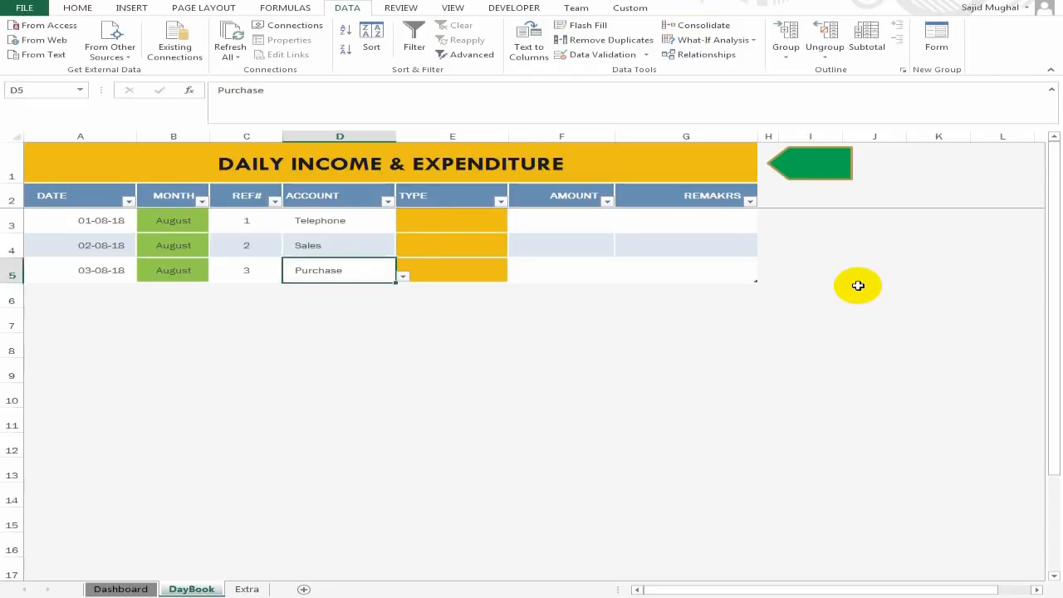
key(Return)
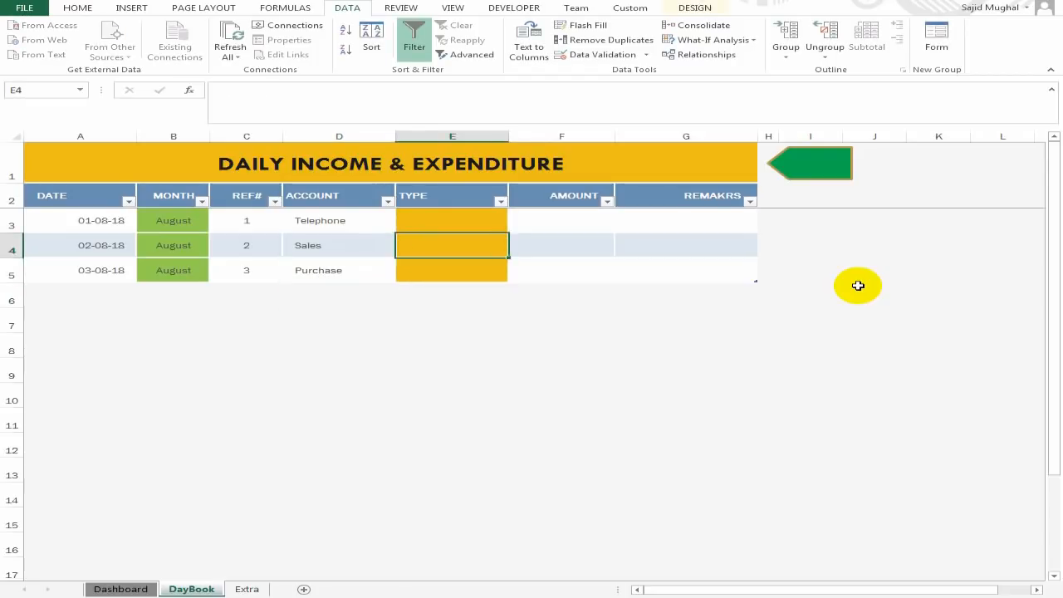
key(Left)
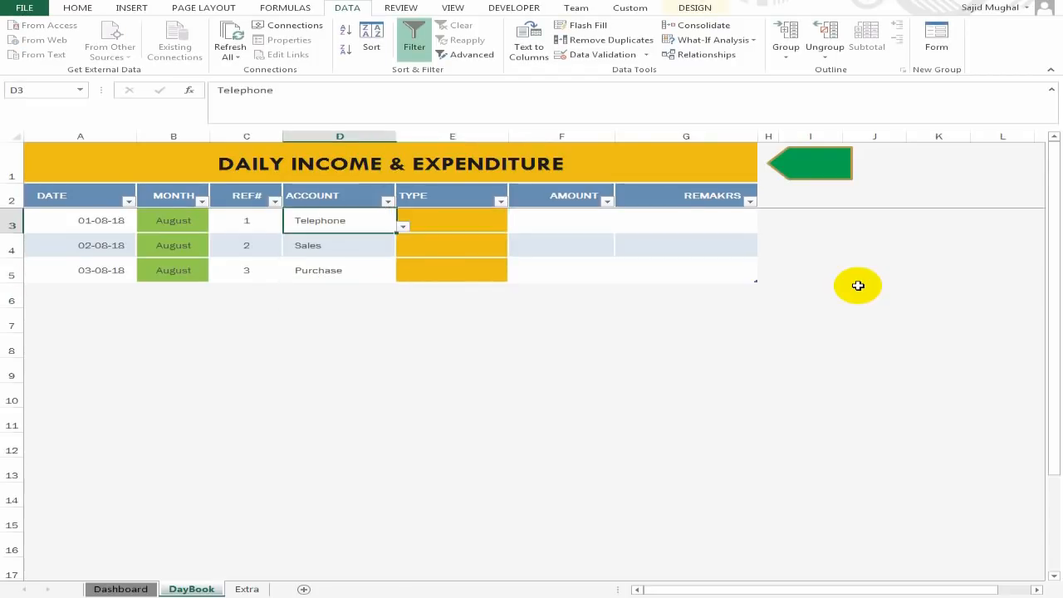
key(Right)
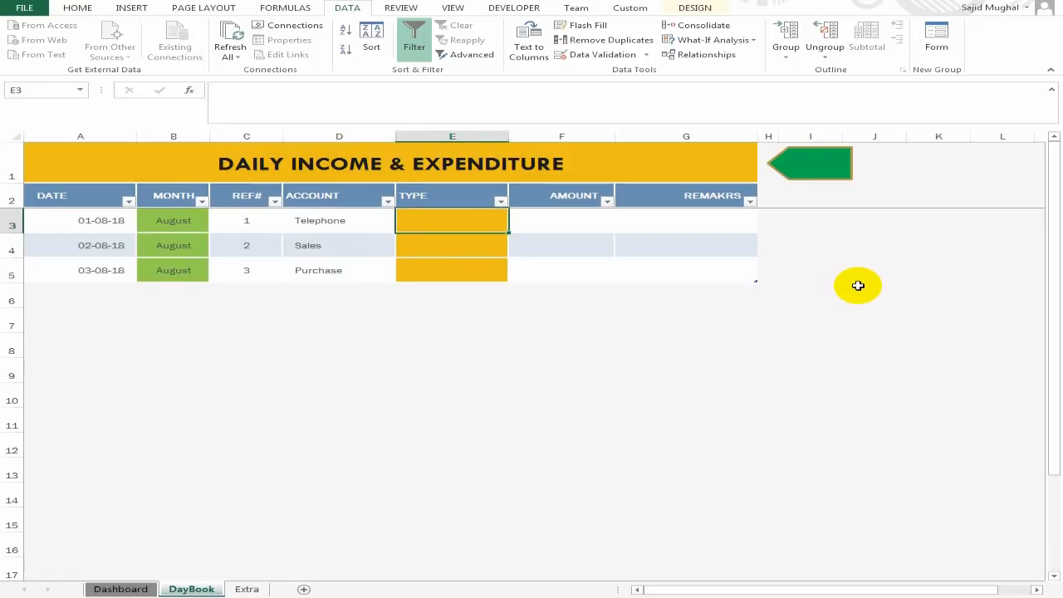
text(=vl)
key(Tab)
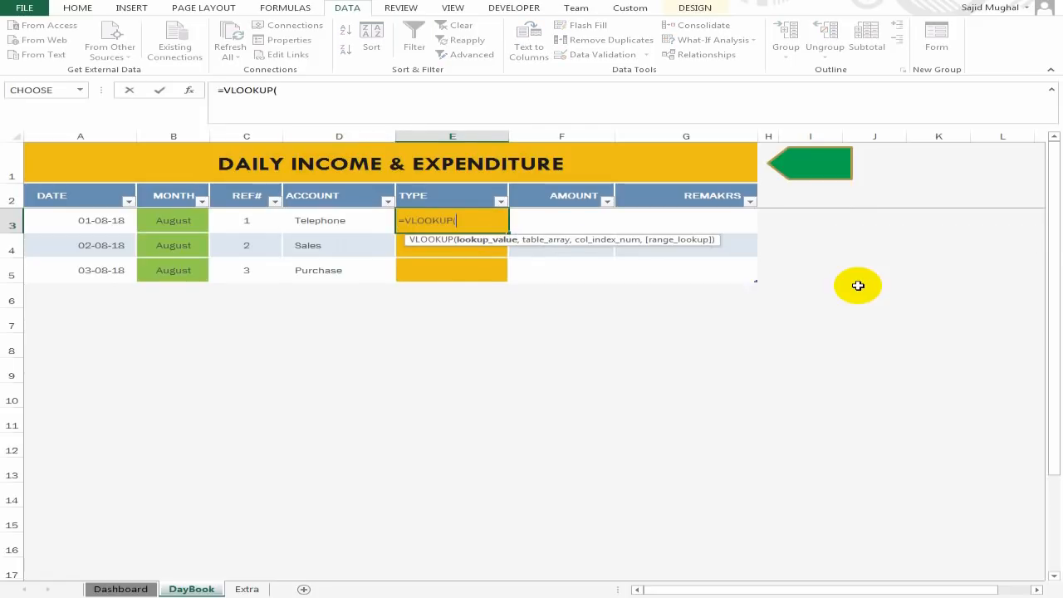
click(325, 224)
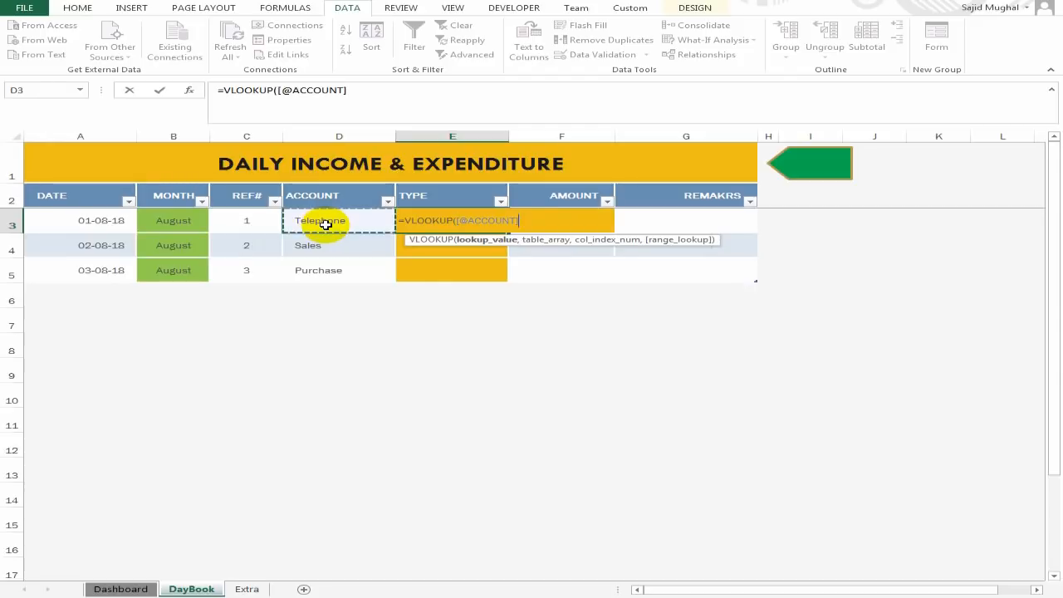
text(,)
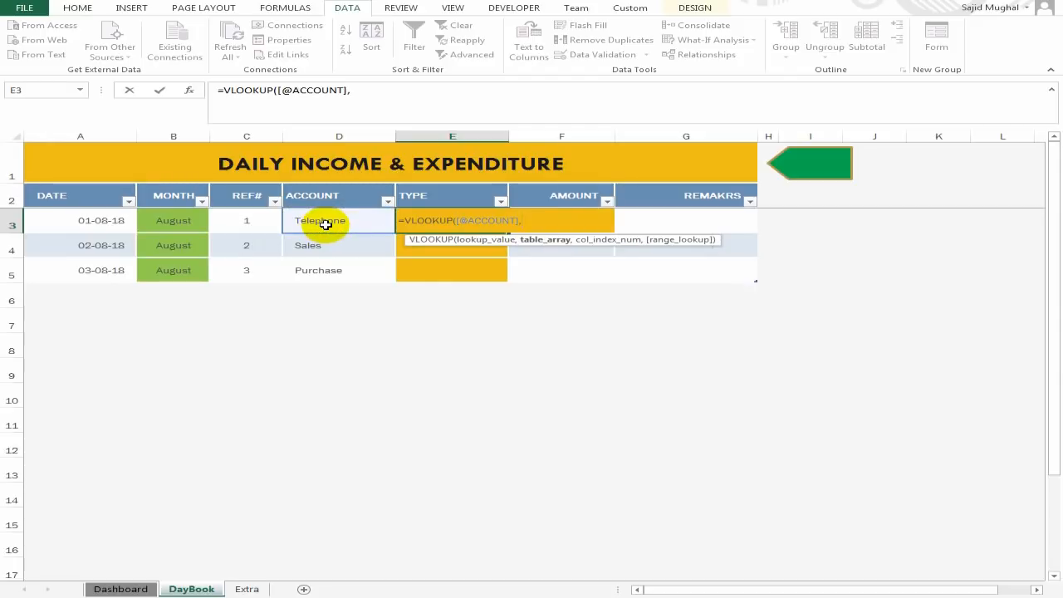
click(120, 588)
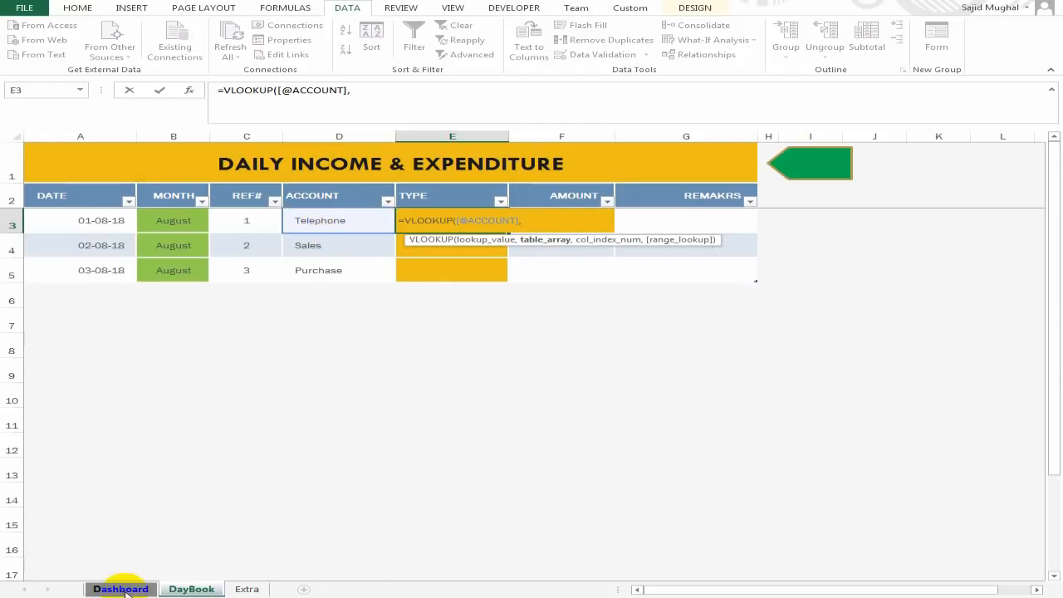
click(151, 309)
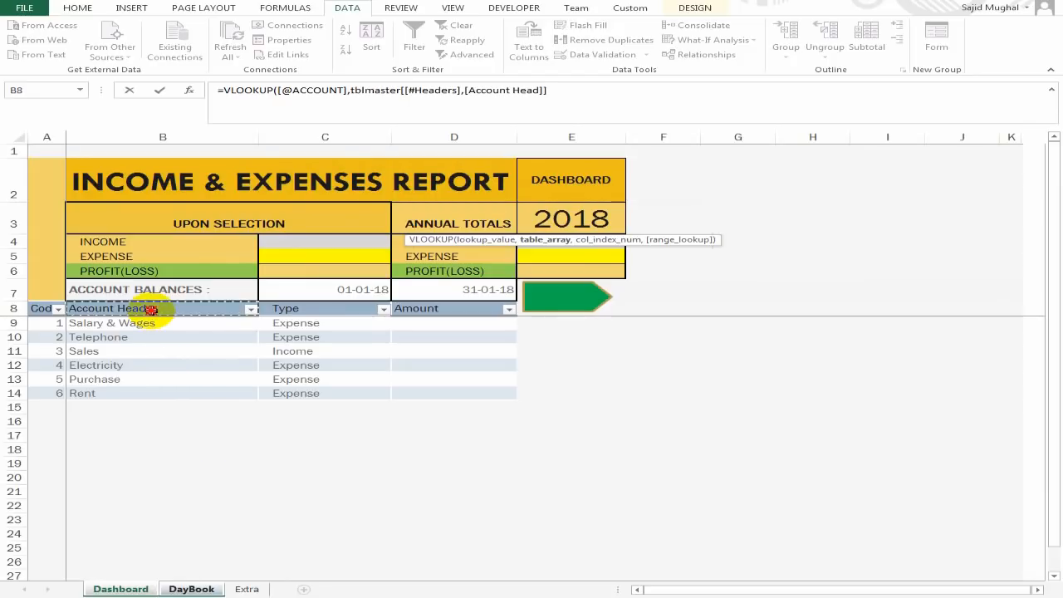
drag(151, 309, 364, 393)
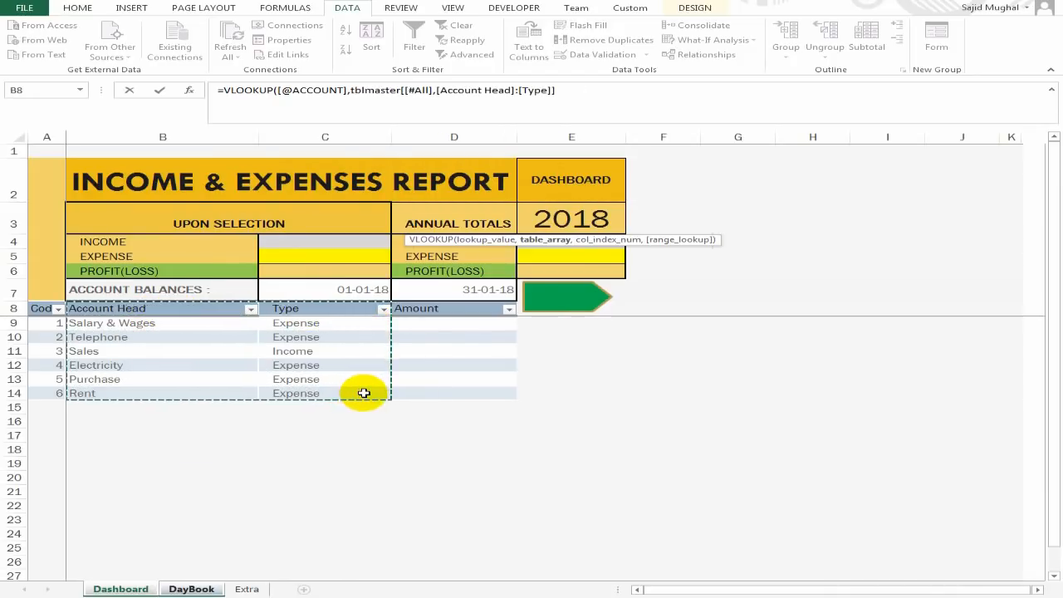
text(,)
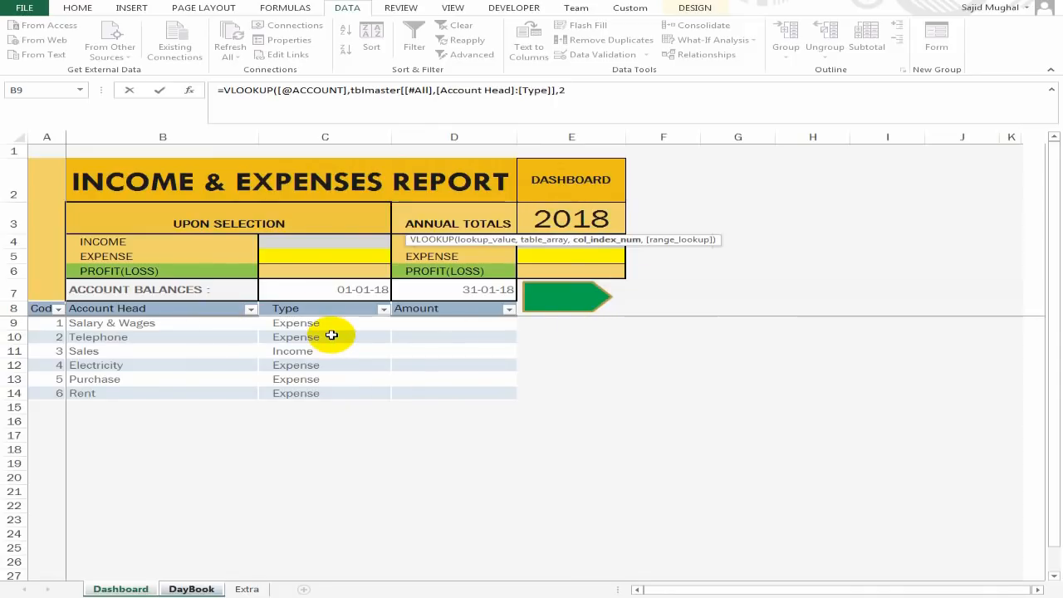
text(2,0)
key(Return)
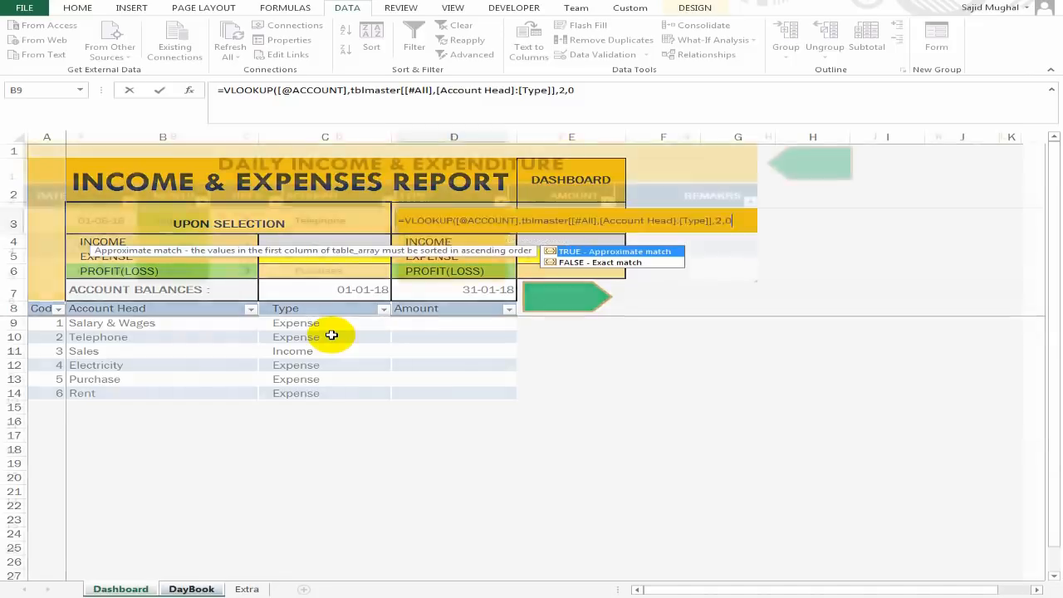
- Check the looked-up types of the three entries and examine the VLOOKUP formula in the first TYPE cell
key(Up)
key(Down)
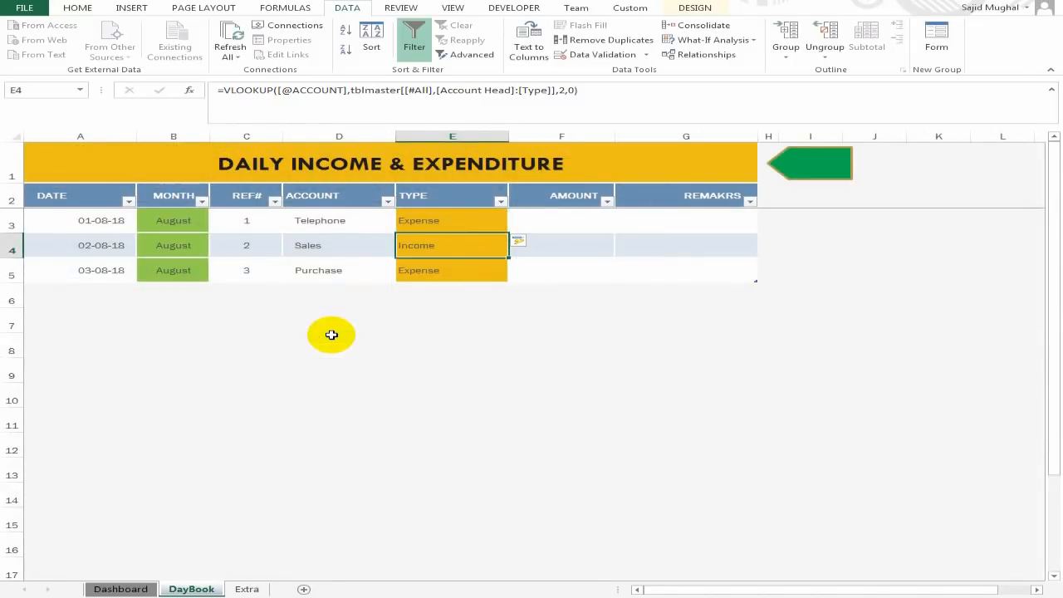
key(Down)
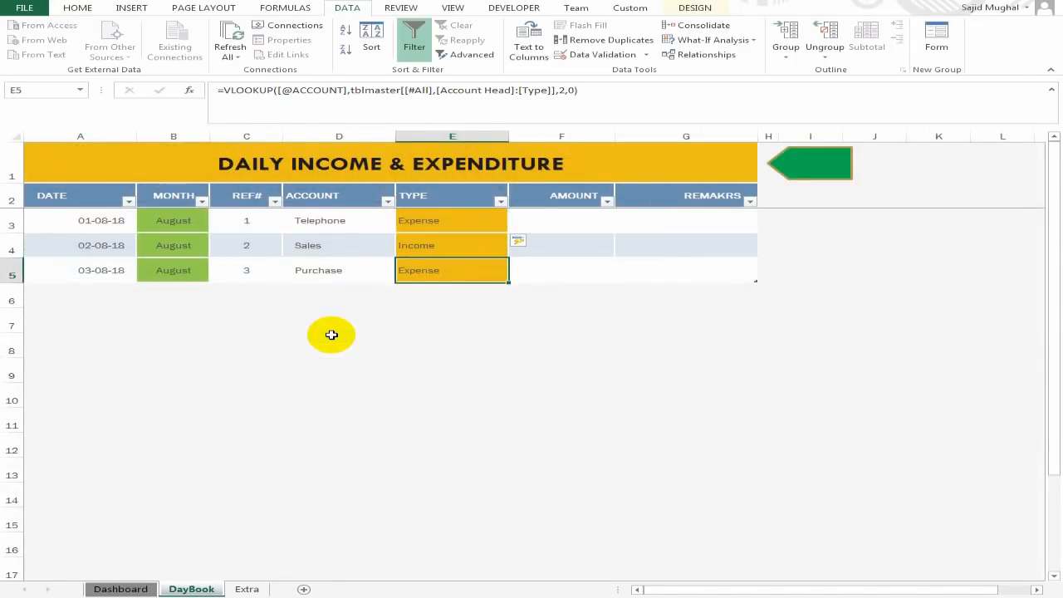
key(Up)
key(Up)
key(F2)
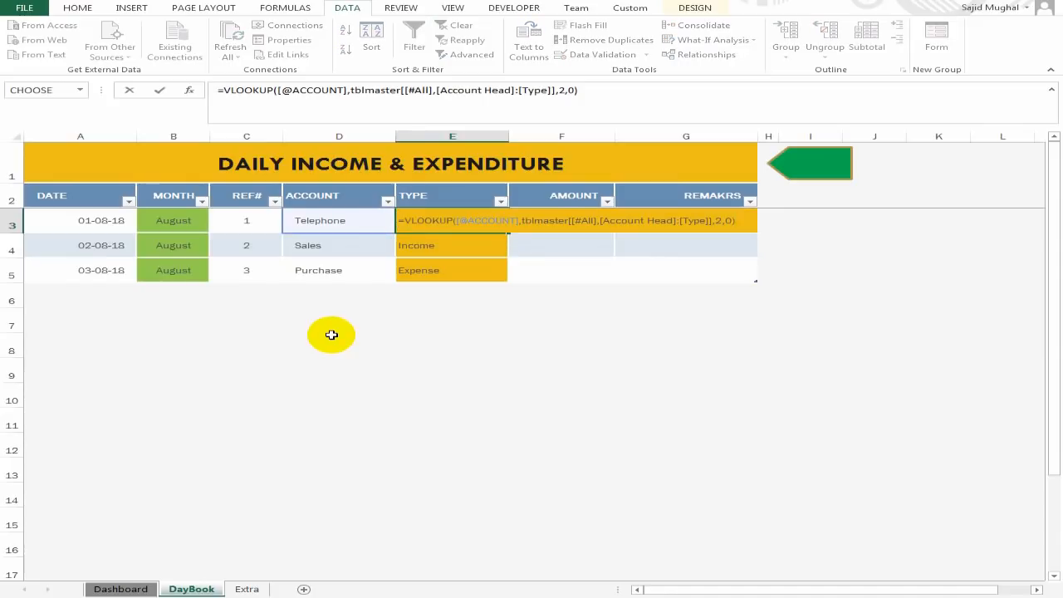
key(Escape)
key(Up)
key(Down)
key(Right)
key(Left)
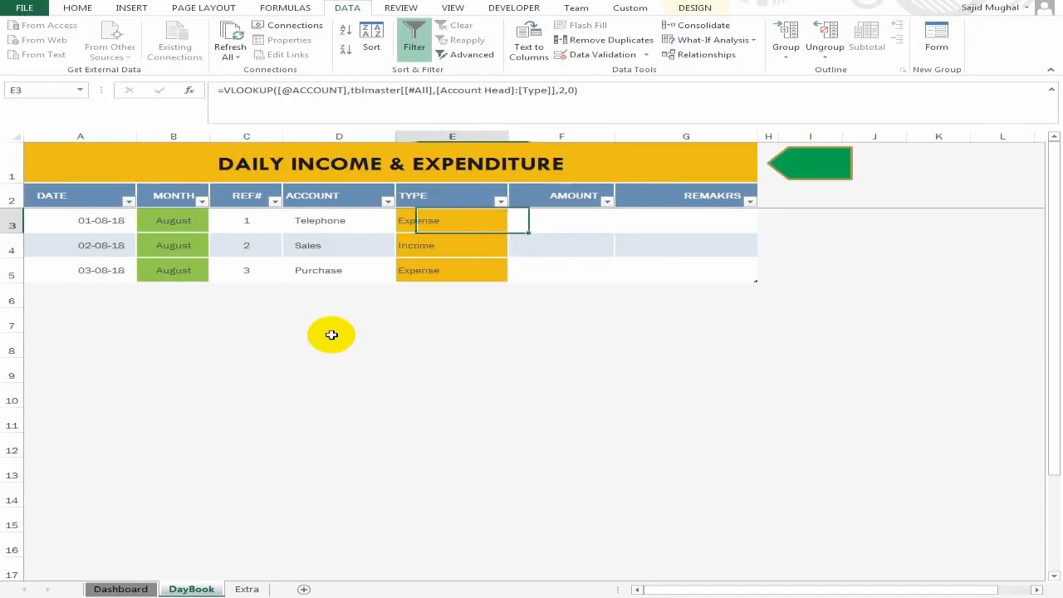
- Enter the amounts 200, 50000 and 3000 for the Telephone, Sales and Purchase entries
key(Right)
text(20)
key(Return)
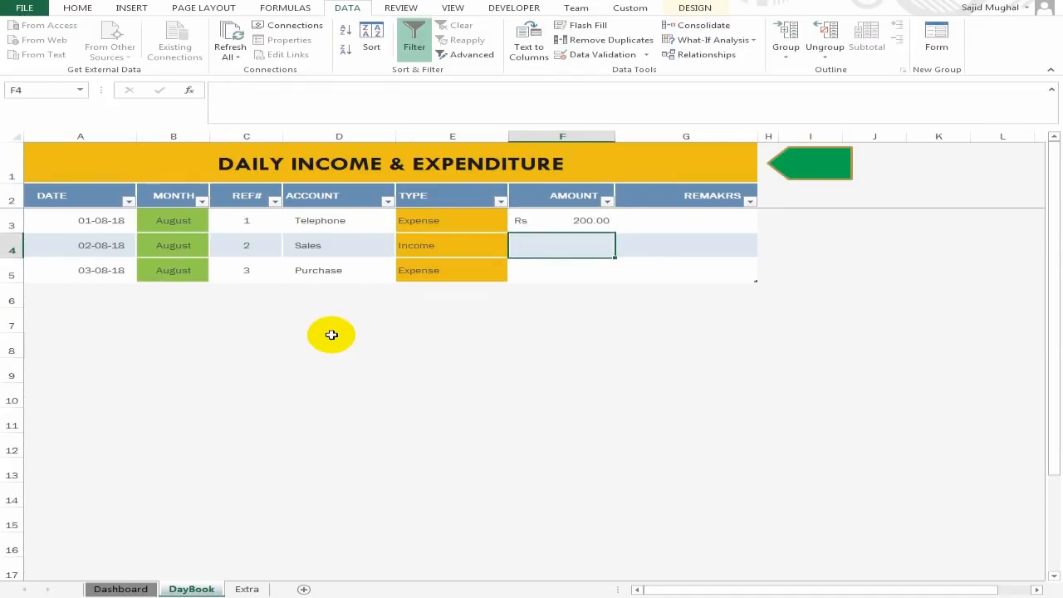
key(Up)
key(Down)
text(50000)
key(Return)
key(Up)
key(Down)
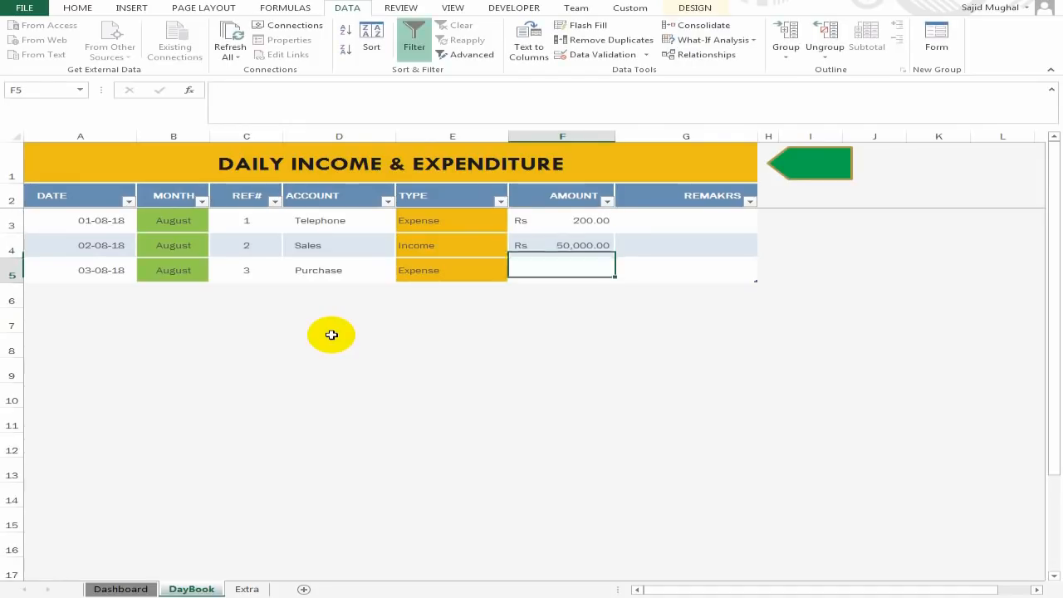
key(Up)
key(Down)
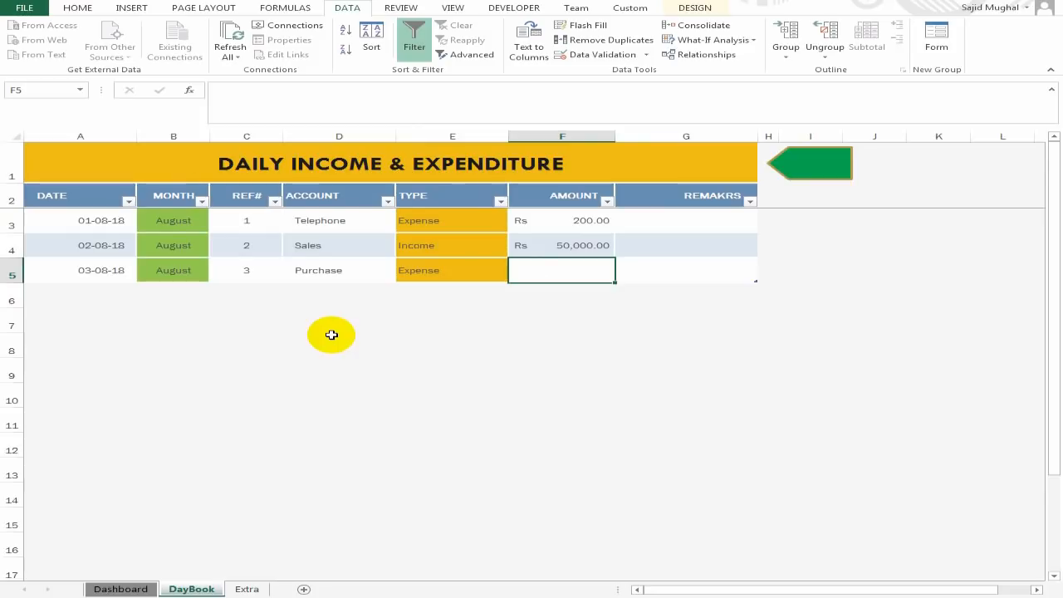
text(3,)
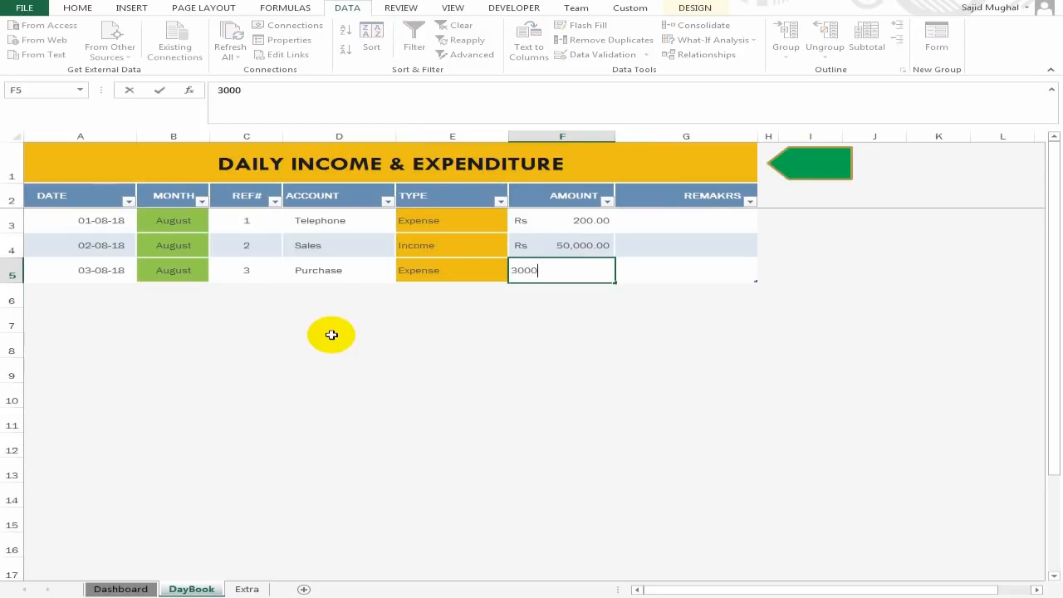
text(000)
key(Return)
- Enter Jul-18 as the remark of the Telephone entry
key(Up)
key(Up)
key(Up)
key(Right)
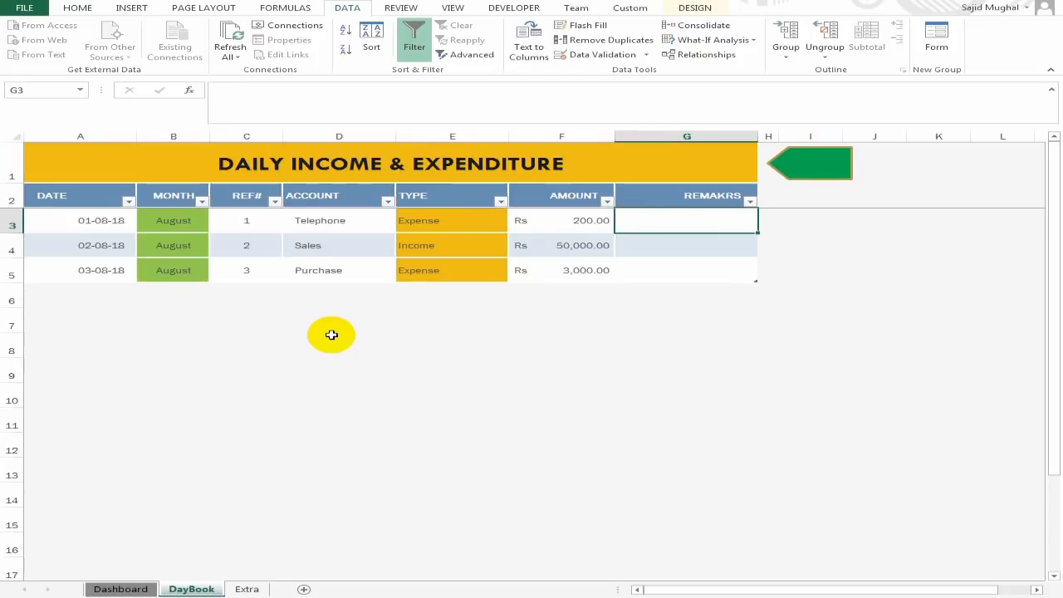
text(Jul-18)
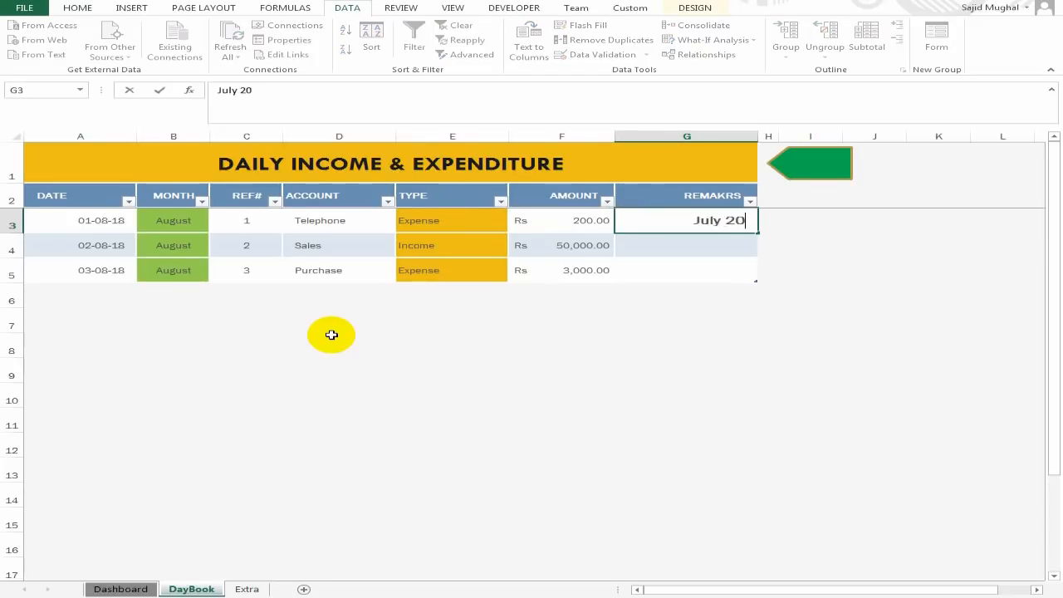
key(Return)
key(Up)
key(Down)
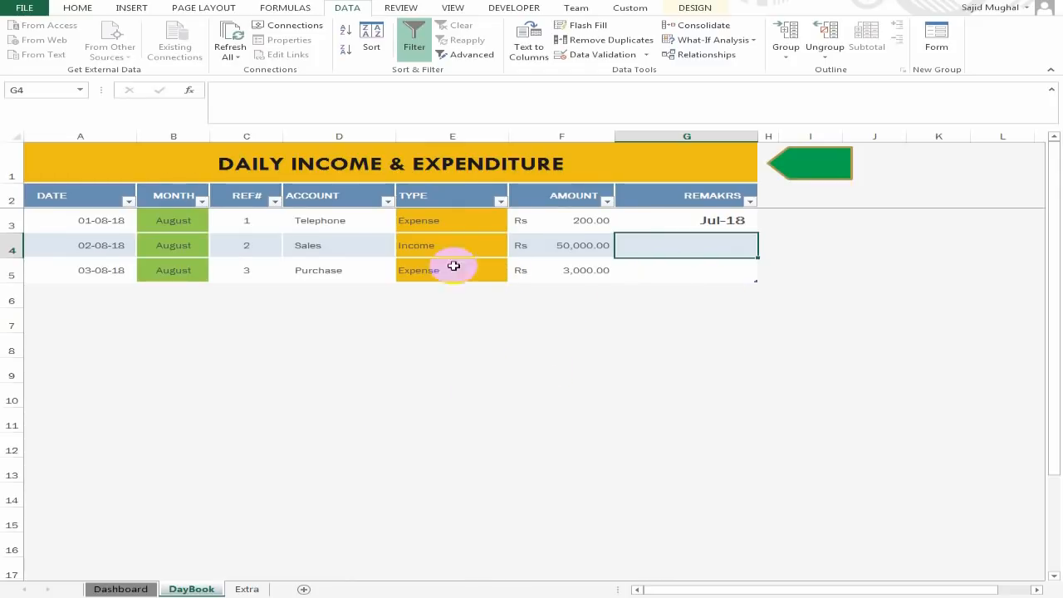
click(491, 299)
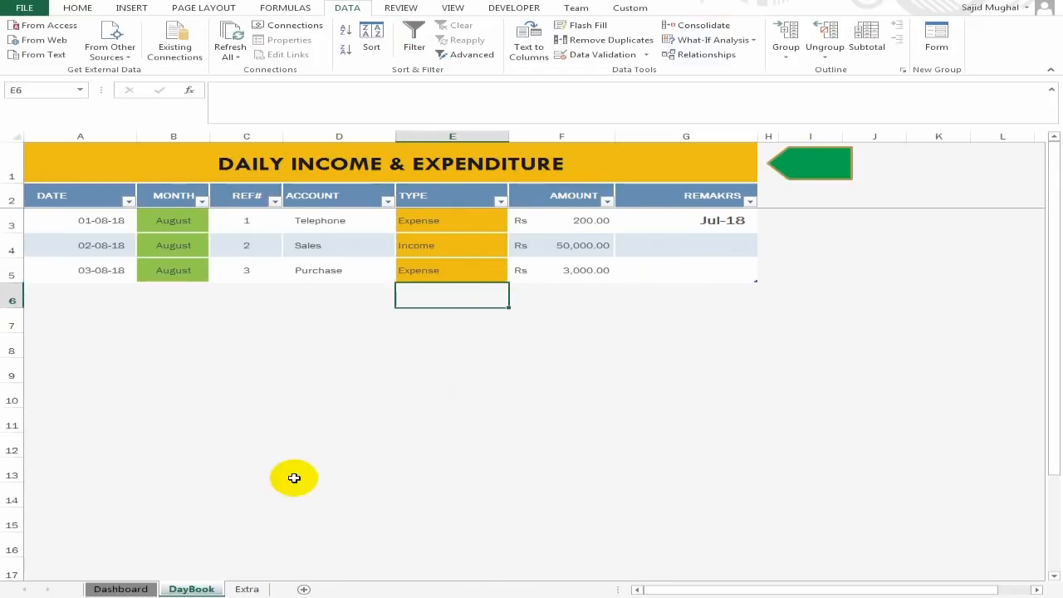
- Return to the Dashboard sheet and examine the account balance date range and the cells for the selection and annual totals
click(800, 165)
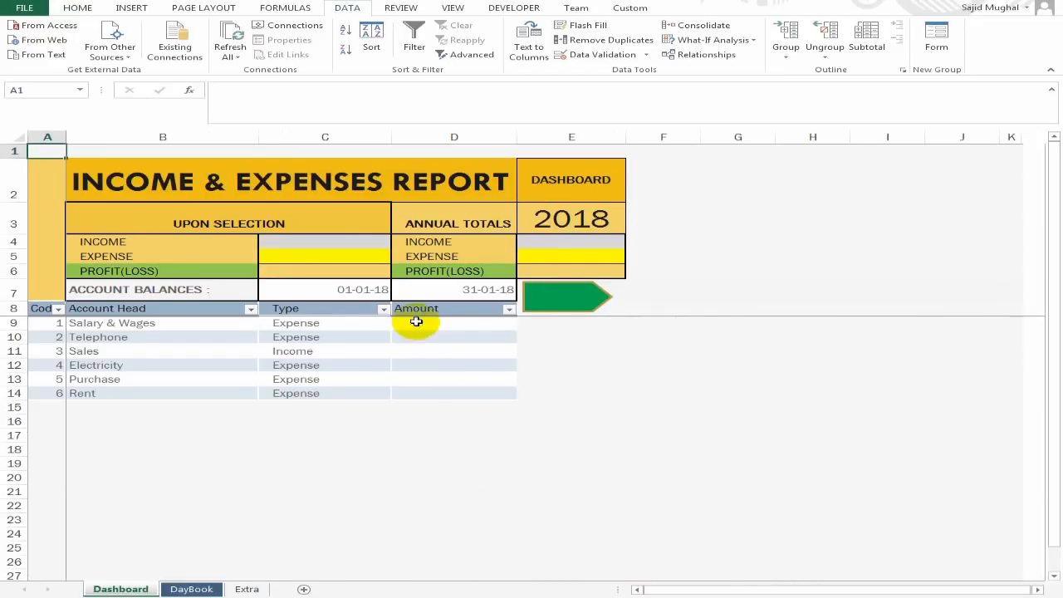
click(305, 288)
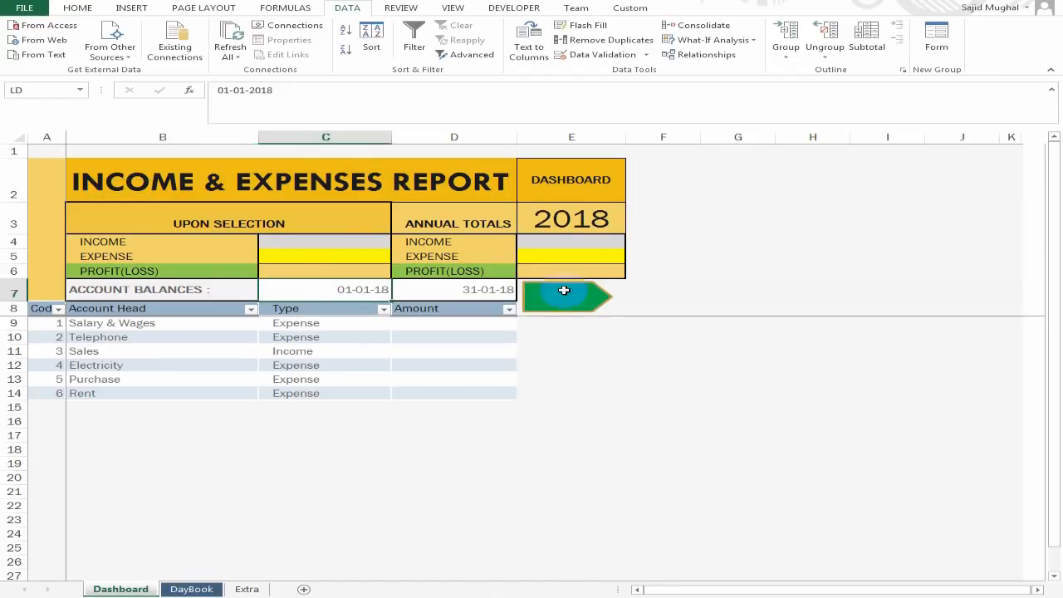
click(543, 240)
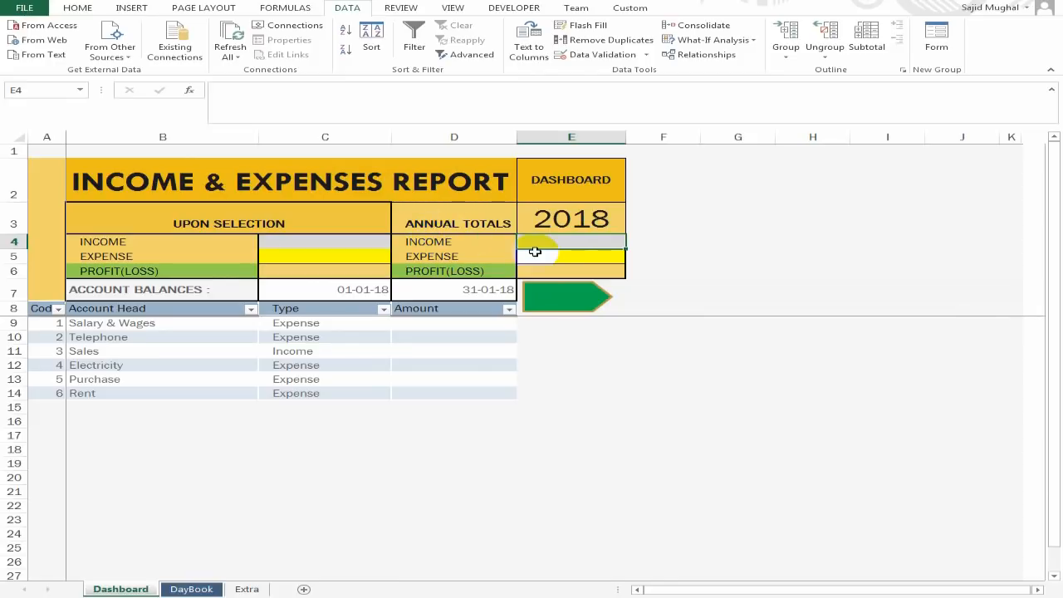
click(362, 286)
click(430, 287)
click(353, 290)
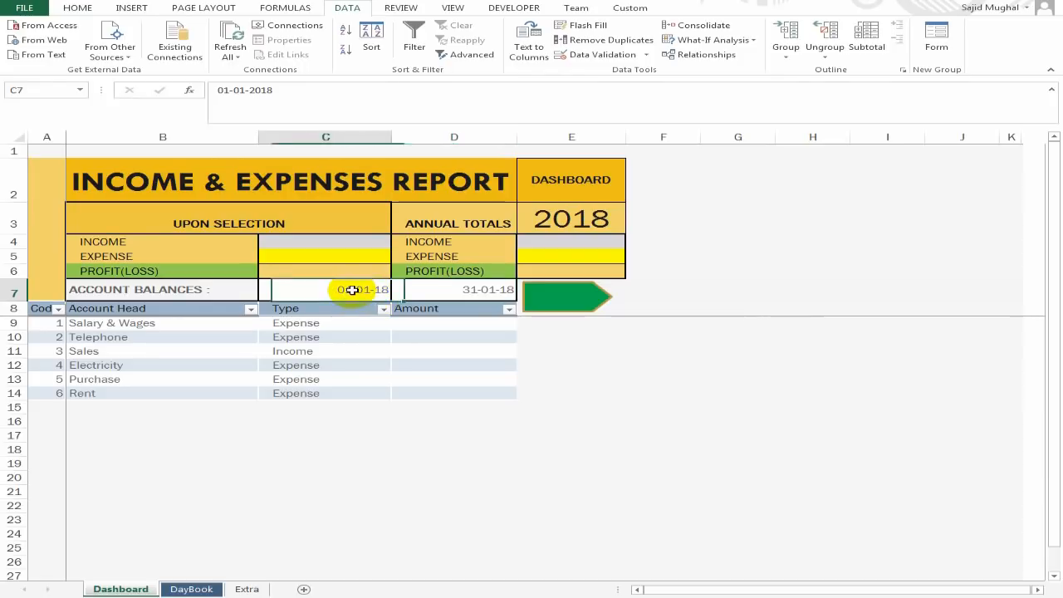
click(483, 290)
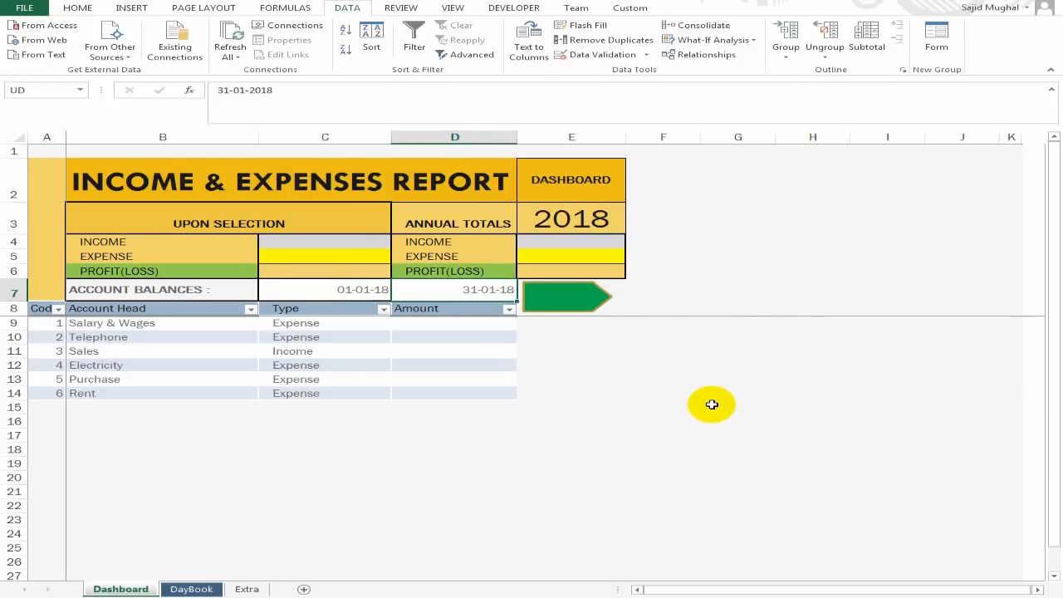
click(332, 241)
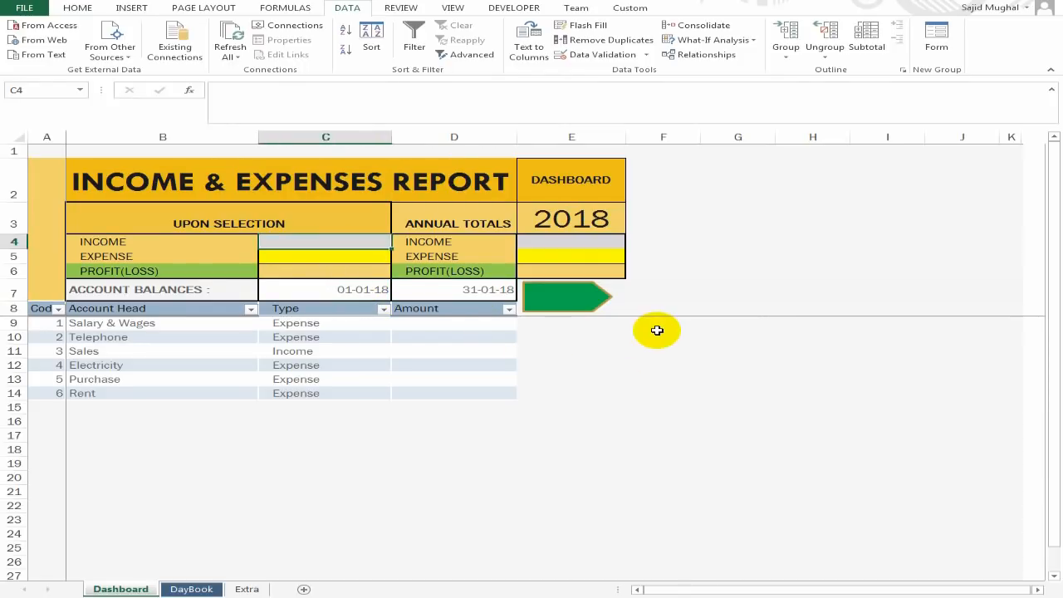
- Start a SUMIFS formula in the Amount cell for Salary & Wages, using the DayBook AMOUNT column, daybook[[#All],[AMOUNT]], as the sum range
click(453, 322)
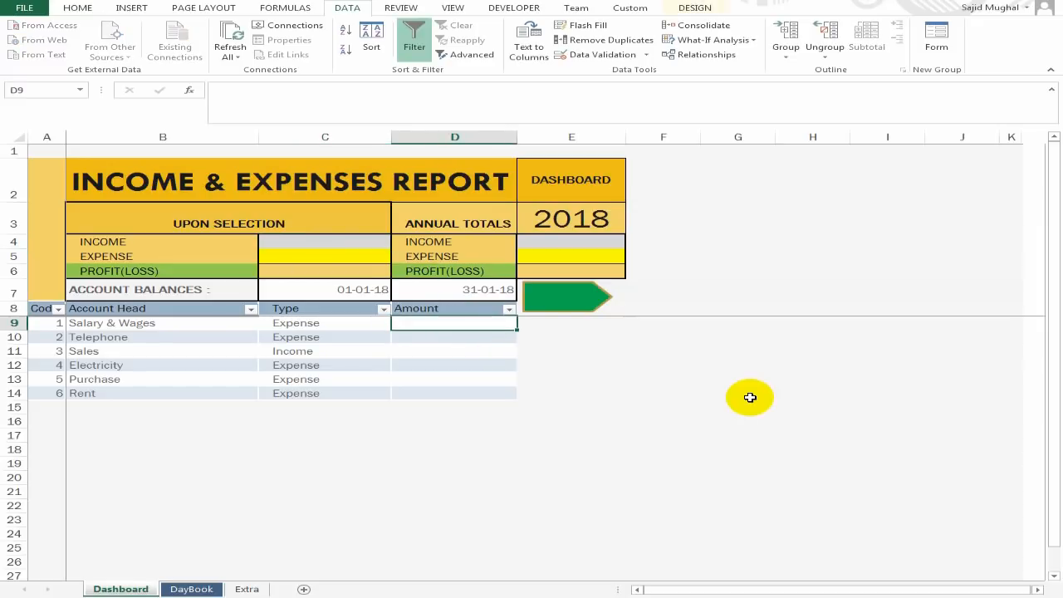
text(=)
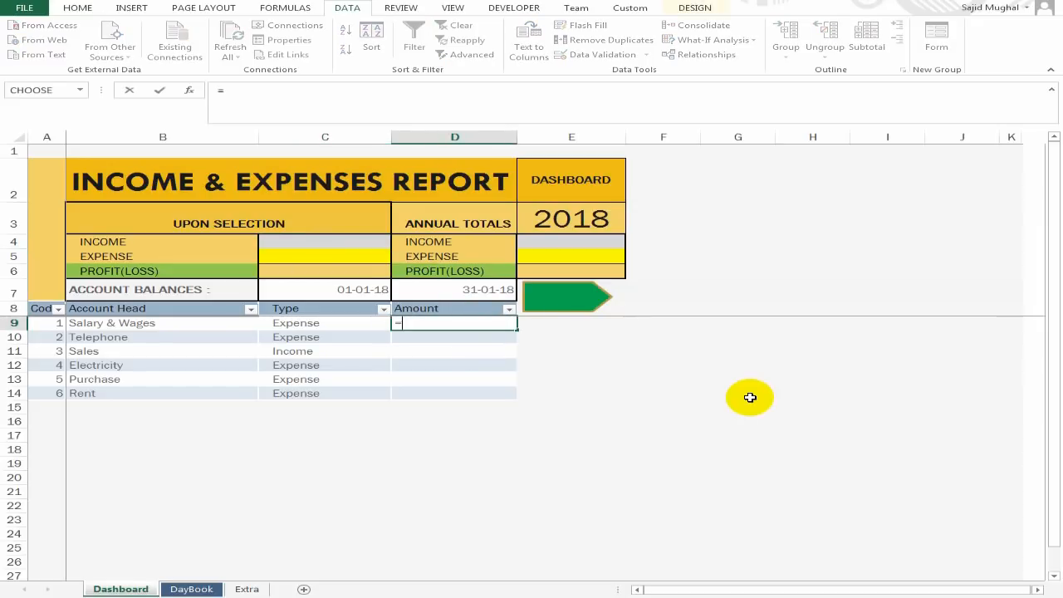
text(sumif)
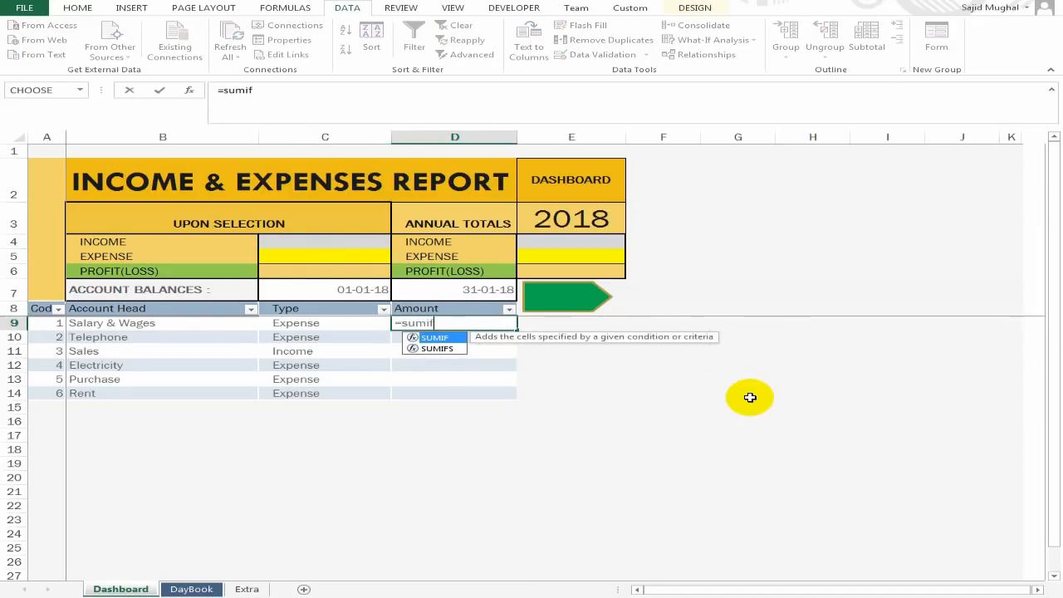
text(s)
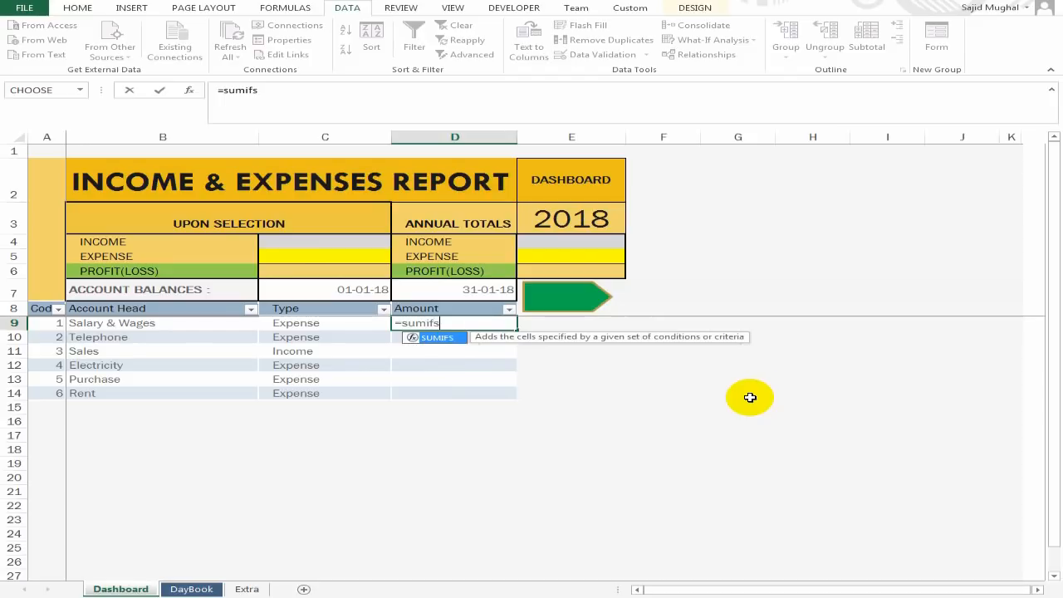
key(Tab)
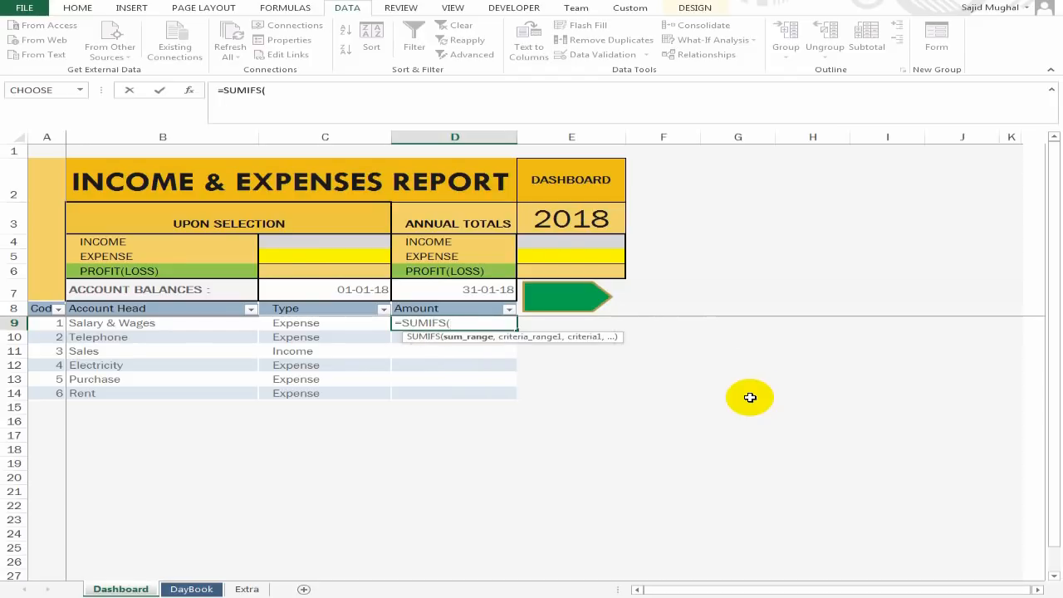
click(194, 590)
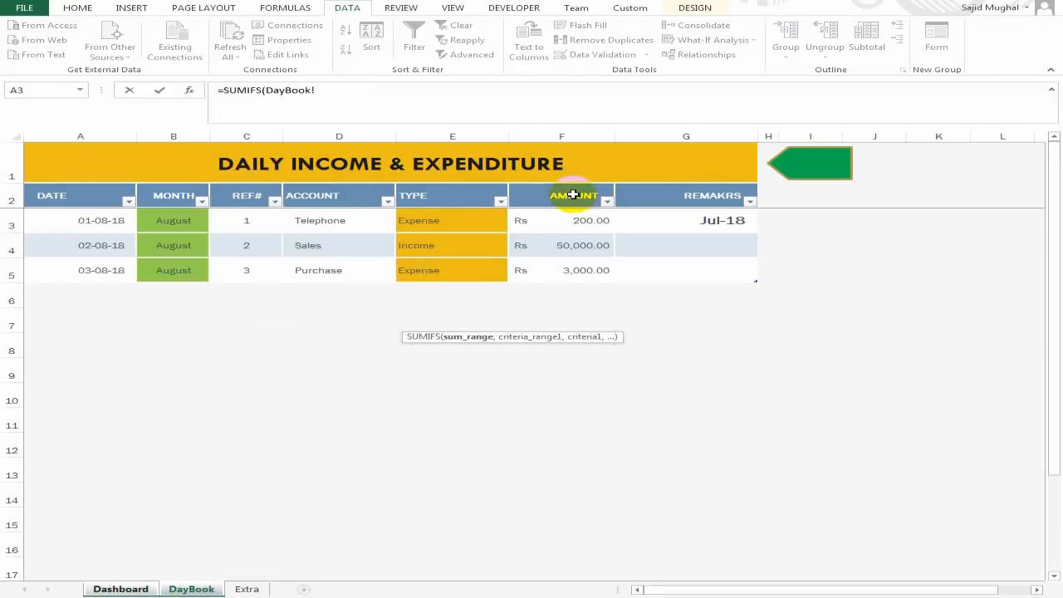
click(573, 200)
drag(572, 199, 567, 265)
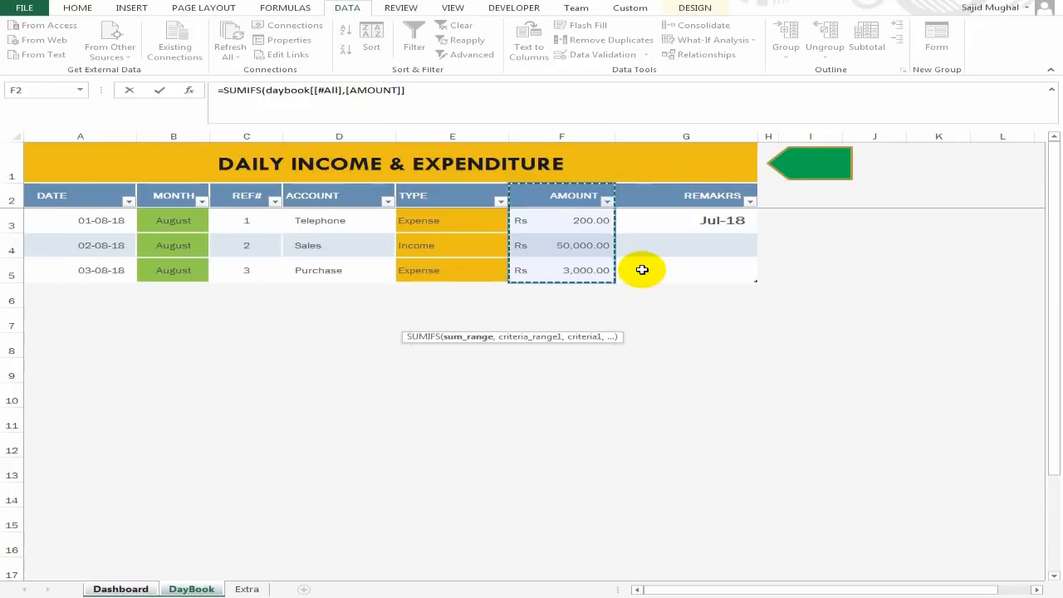
text(,)
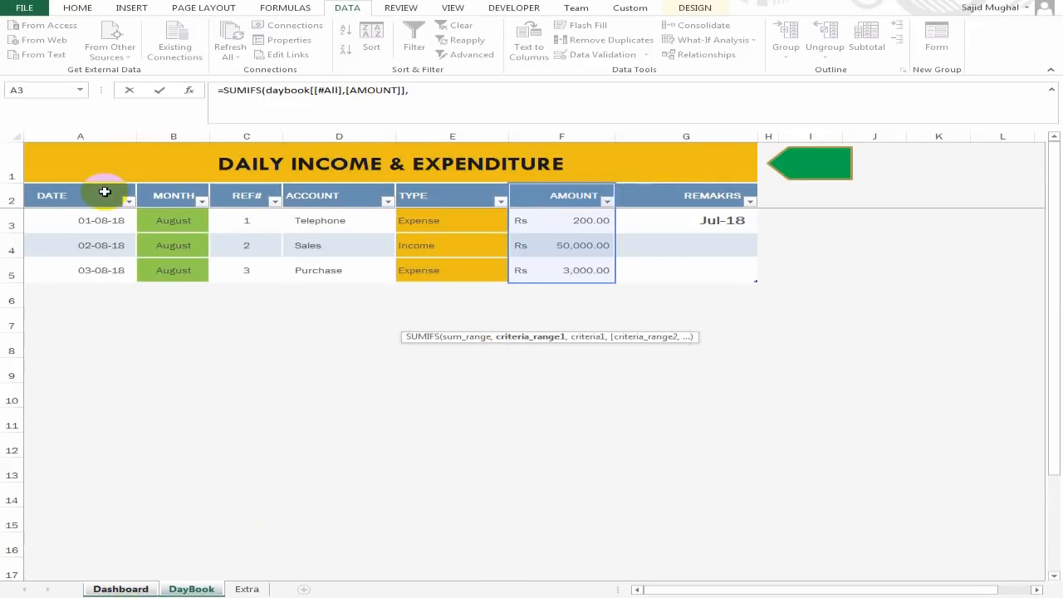
- Add the first SUMIFS criterion, matching daybook[[#All],[DATE]] against ">="&LD, the Dashboard's start date
drag(101, 196, 100, 267)
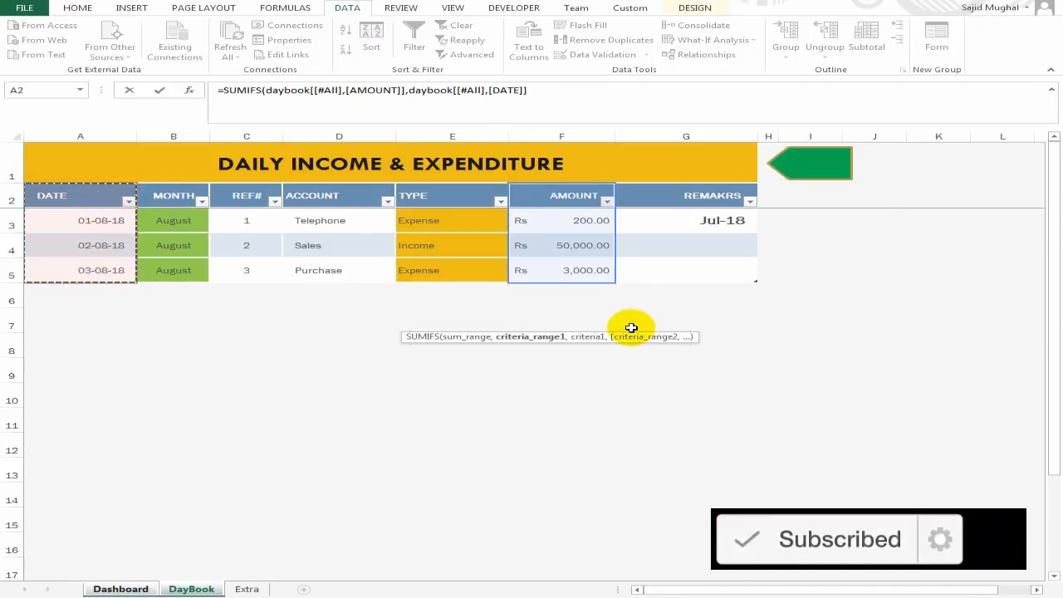
text(,)
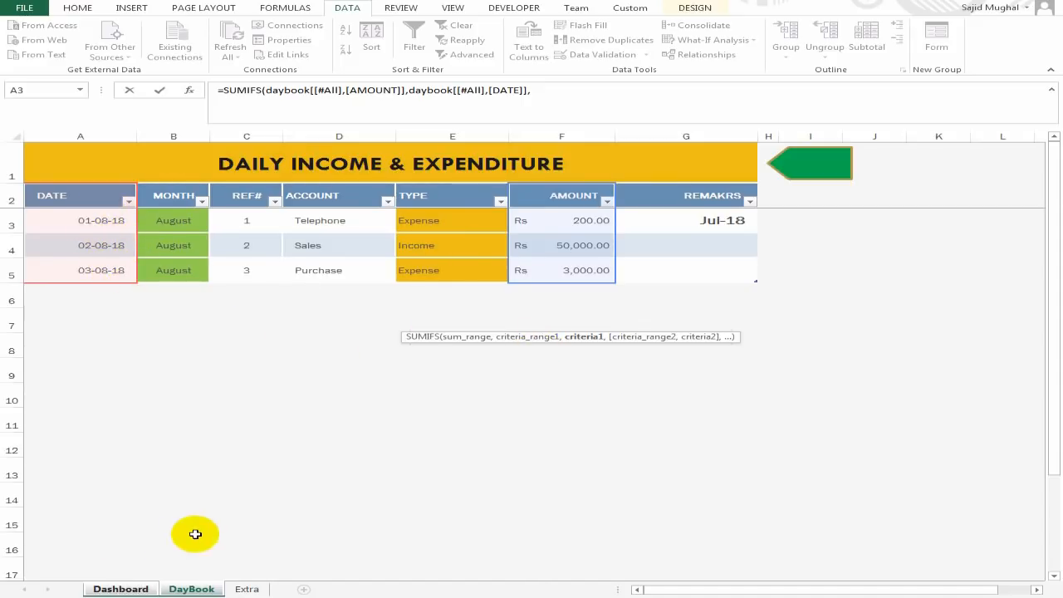
click(120, 589)
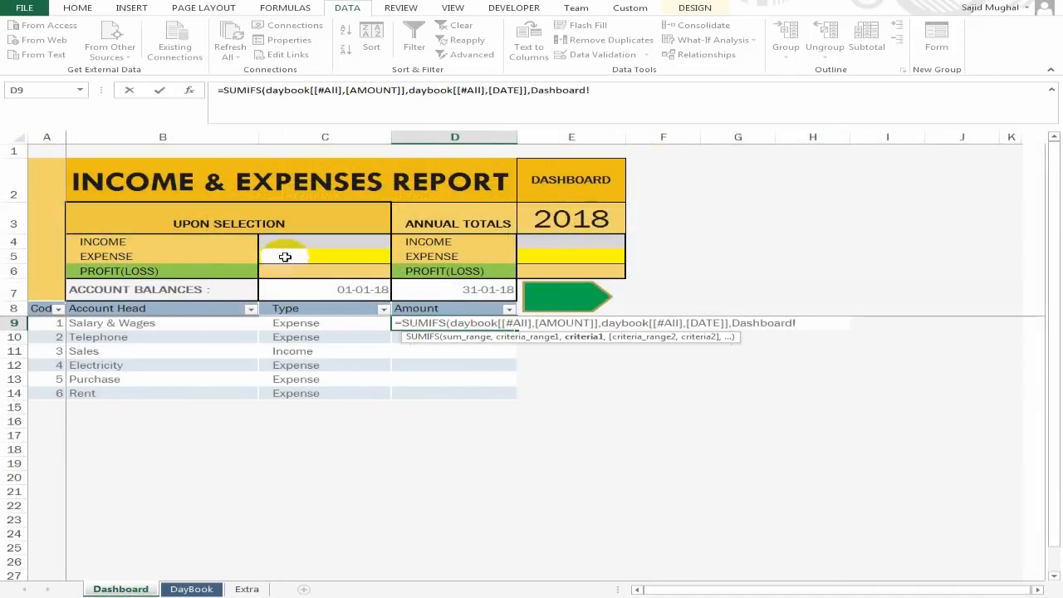
click(352, 289)
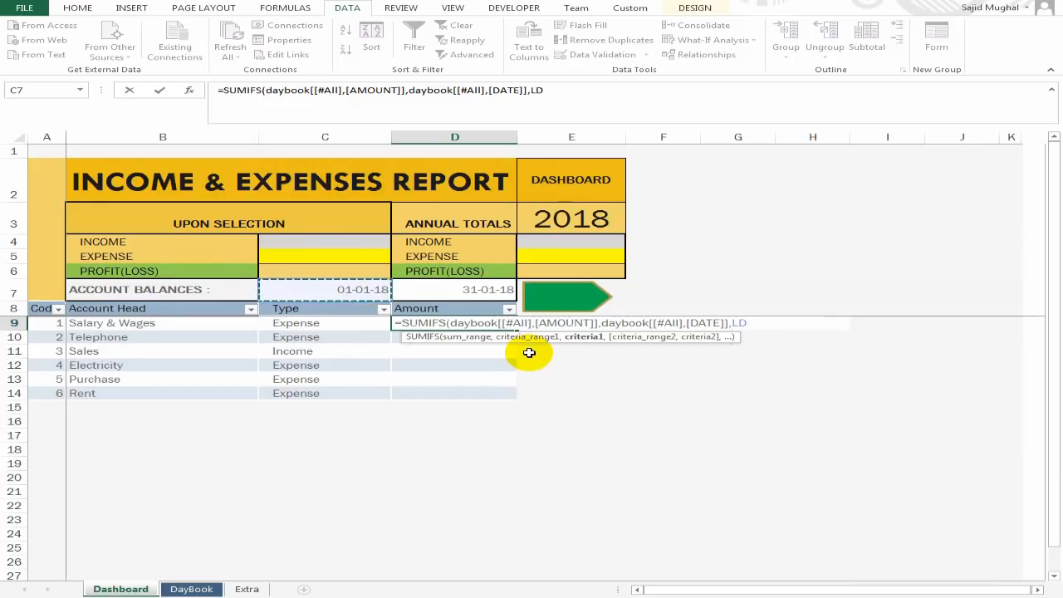
key(BackSpace)
key(BackSpace)
key(BackSpace)
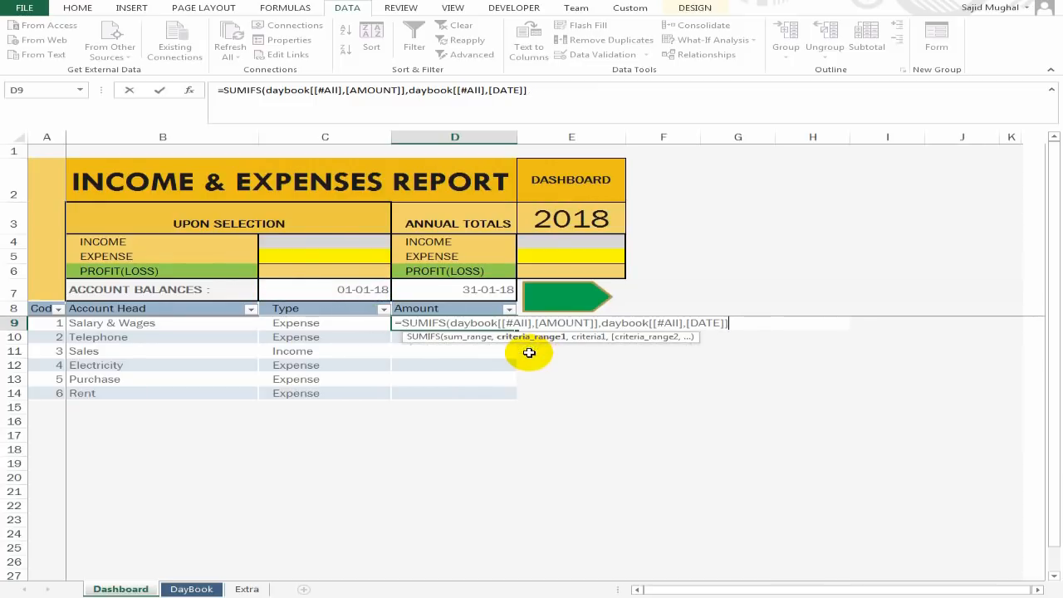
text(,">="&)
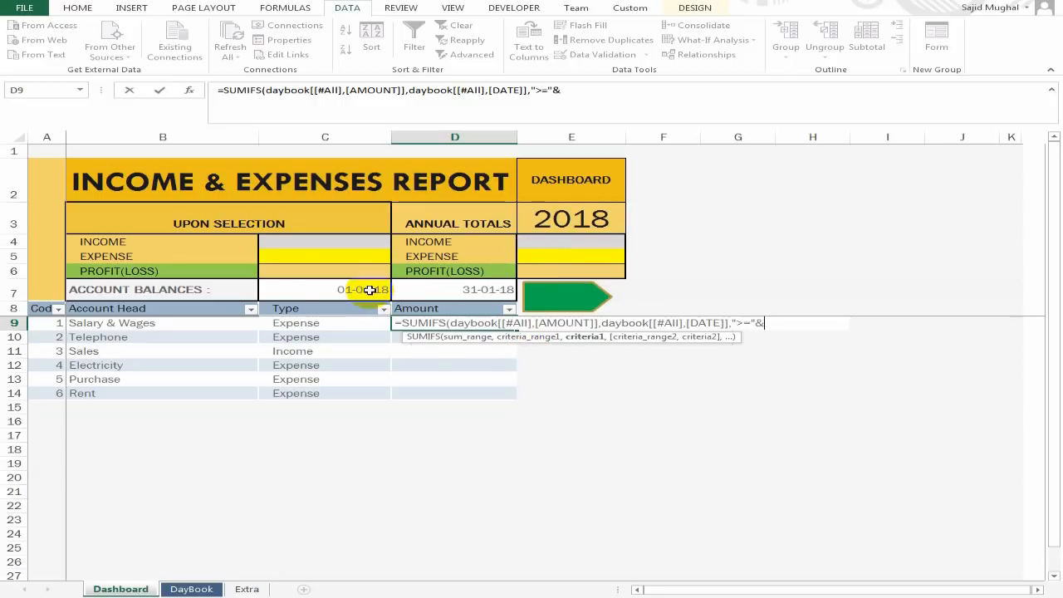
click(369, 289)
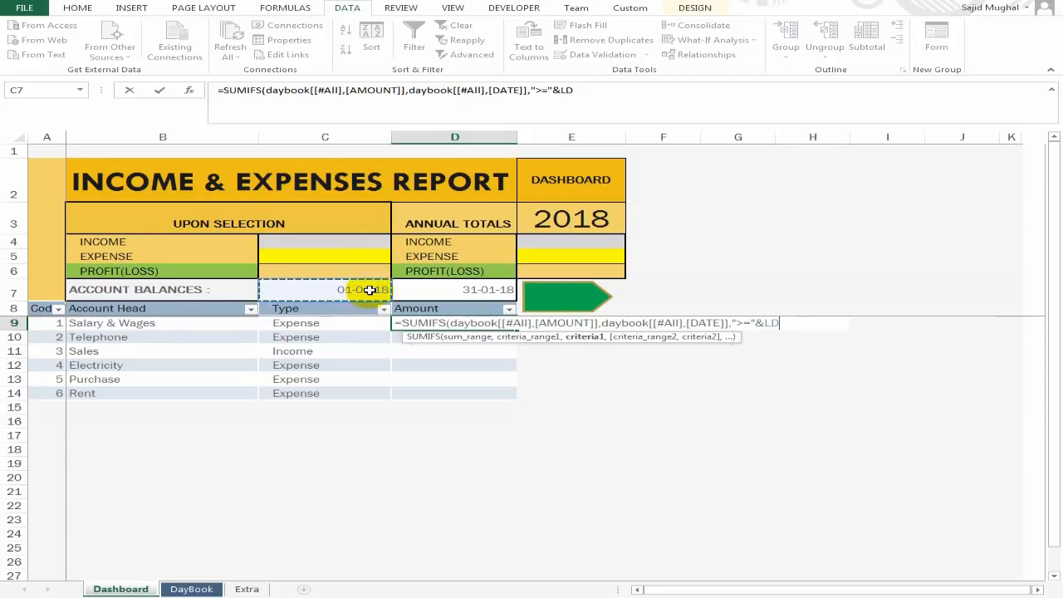
text(,)
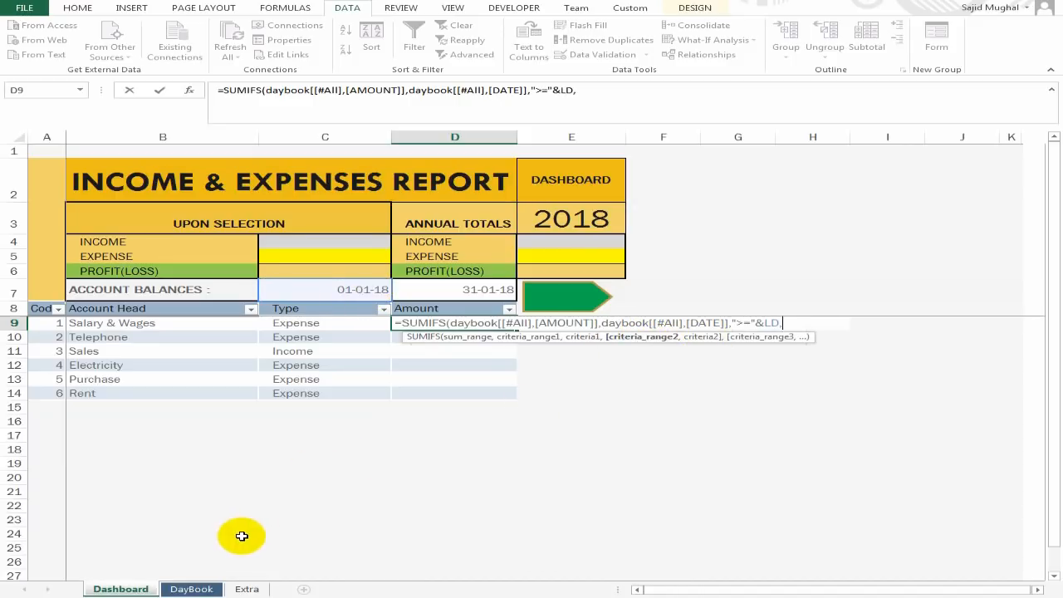
- Add the second SUMIFS criterion, matching daybook[[#All],[DATE]] against "<="&UD, the Dashboard's end date
click(191, 587)
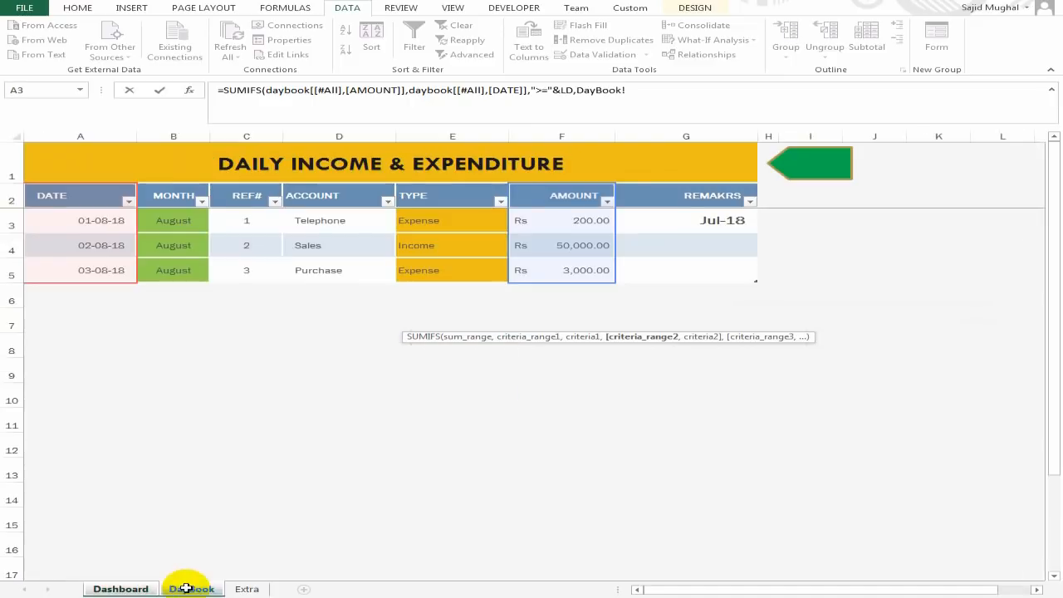
drag(87, 200, 76, 268)
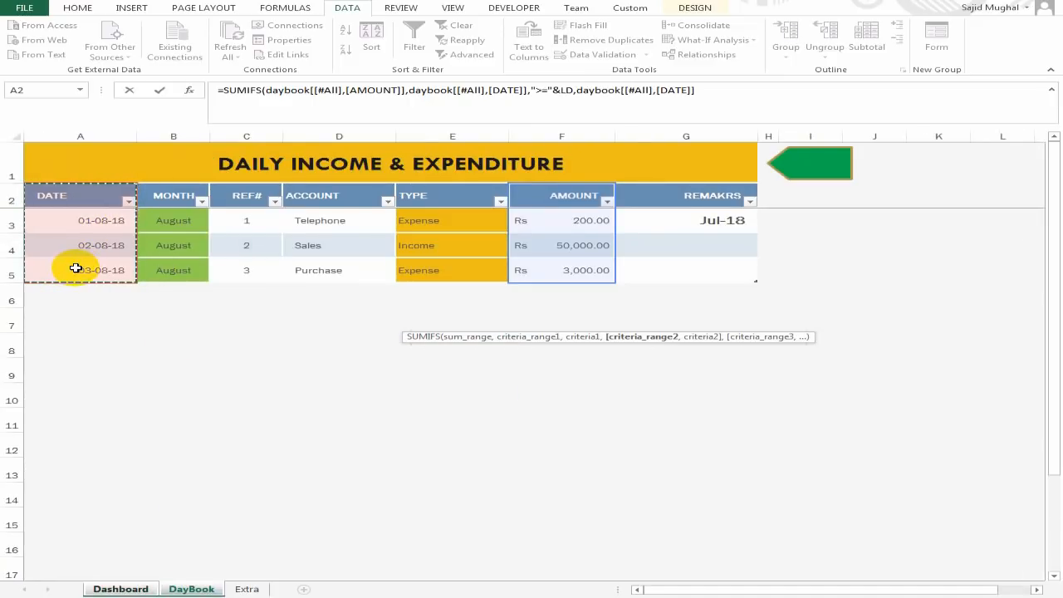
text(,)
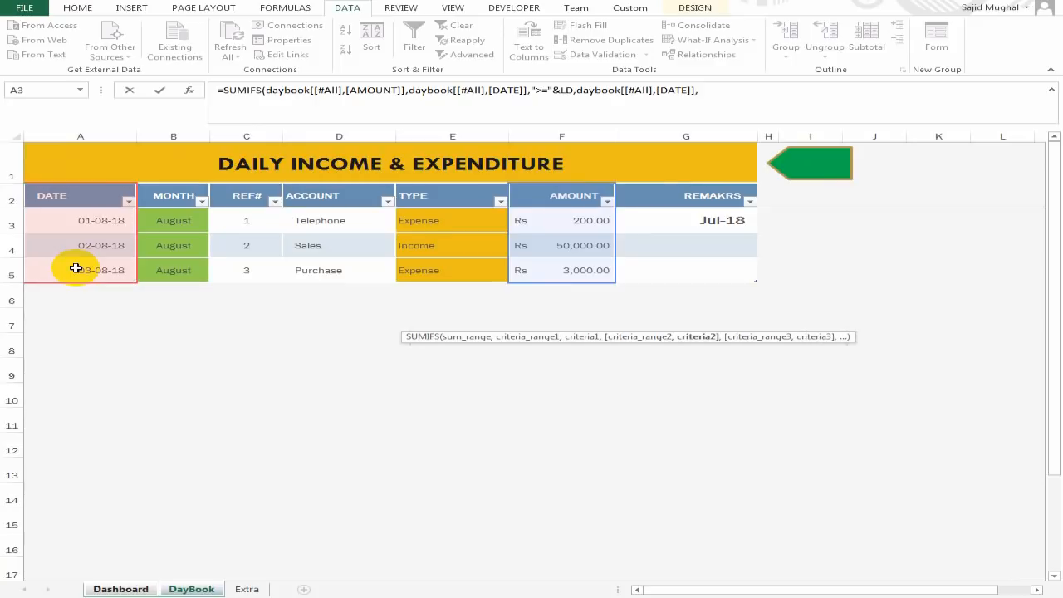
click(120, 587)
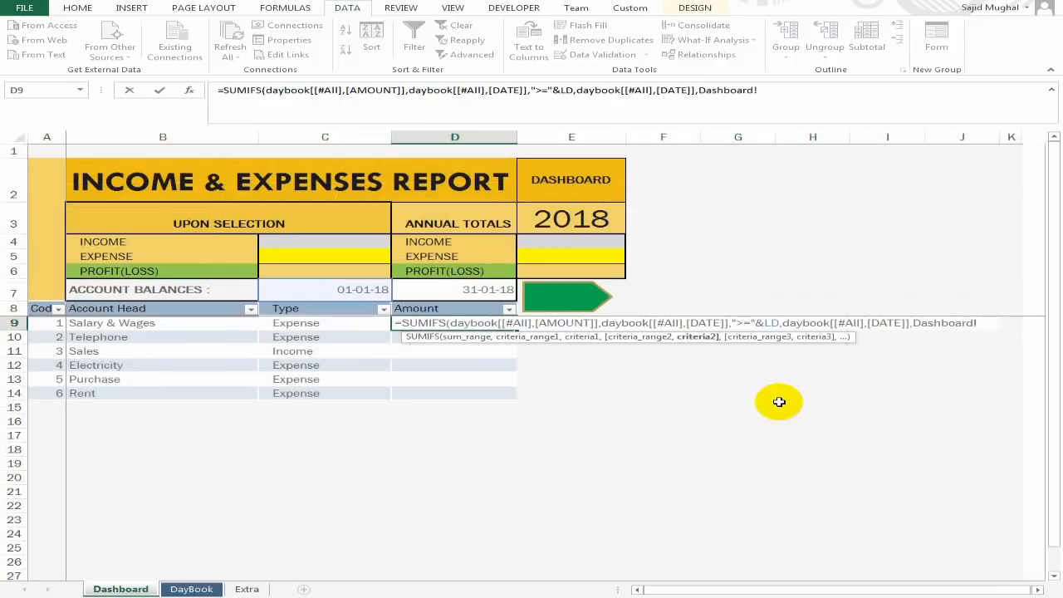
key(BackSpace)
key(BackSpace)
key(BackSpace)
key(BackSpace)
key(BackSpace)
key(BackSpace)
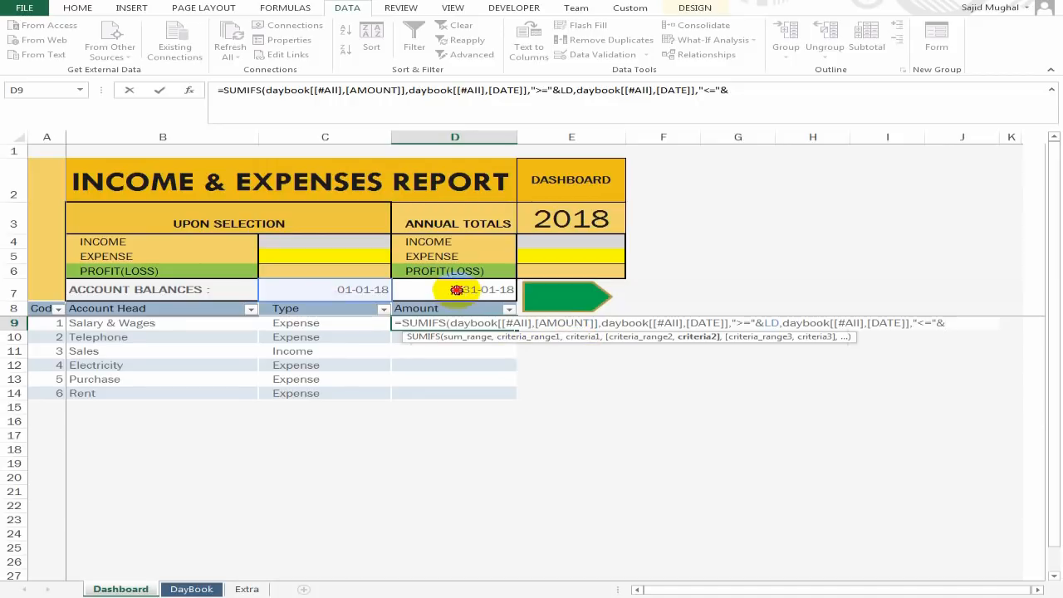
click(457, 289)
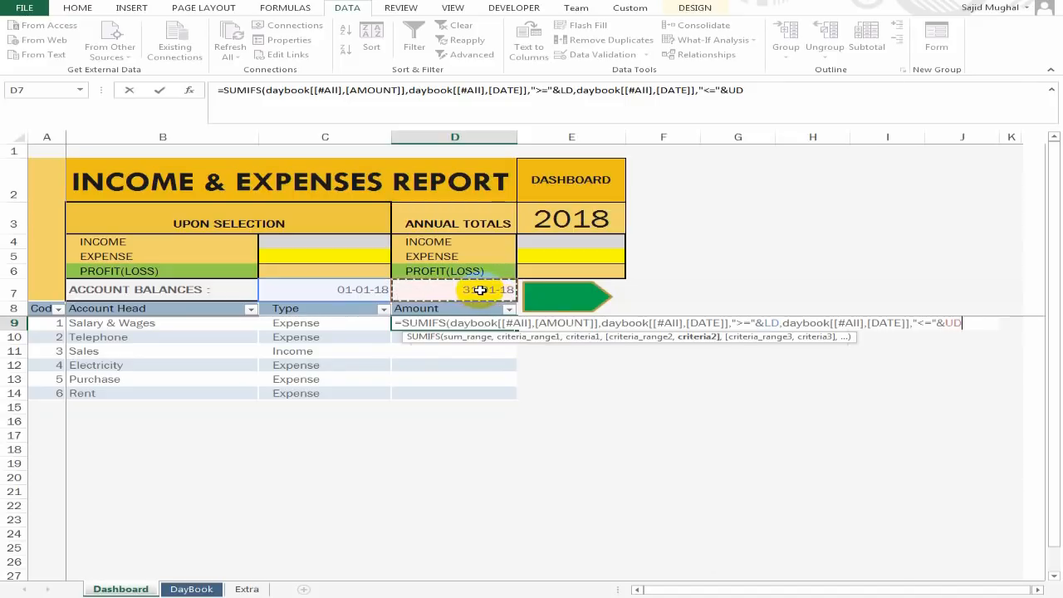
text(,)
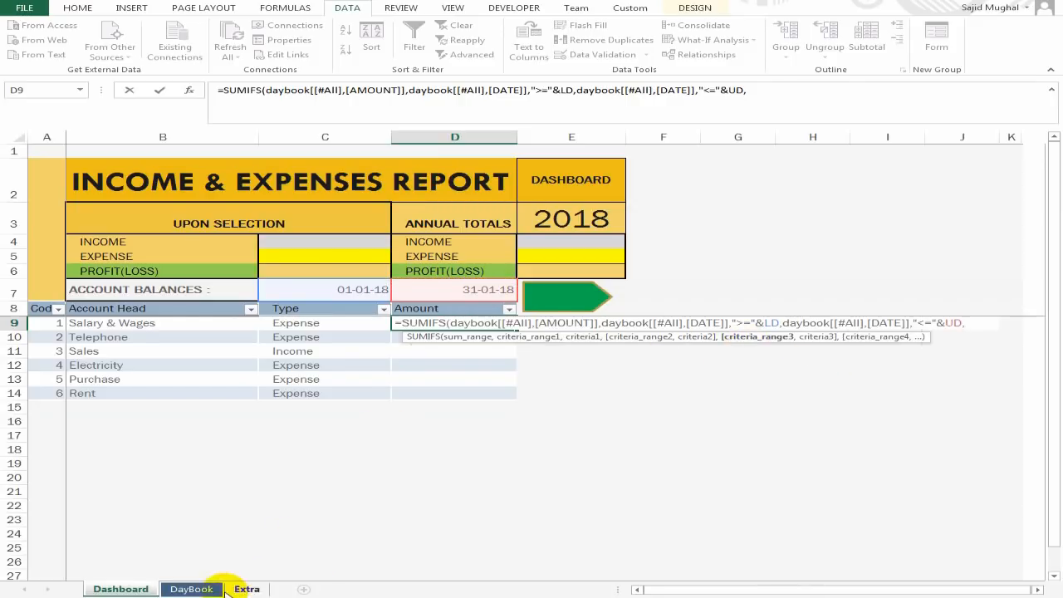
- Complete the SUMIFS formula with a third criterion matching daybook[[#All],[ACCOUNT]] to [@[Account Head]], and enter it in the Amount column
click(197, 589)
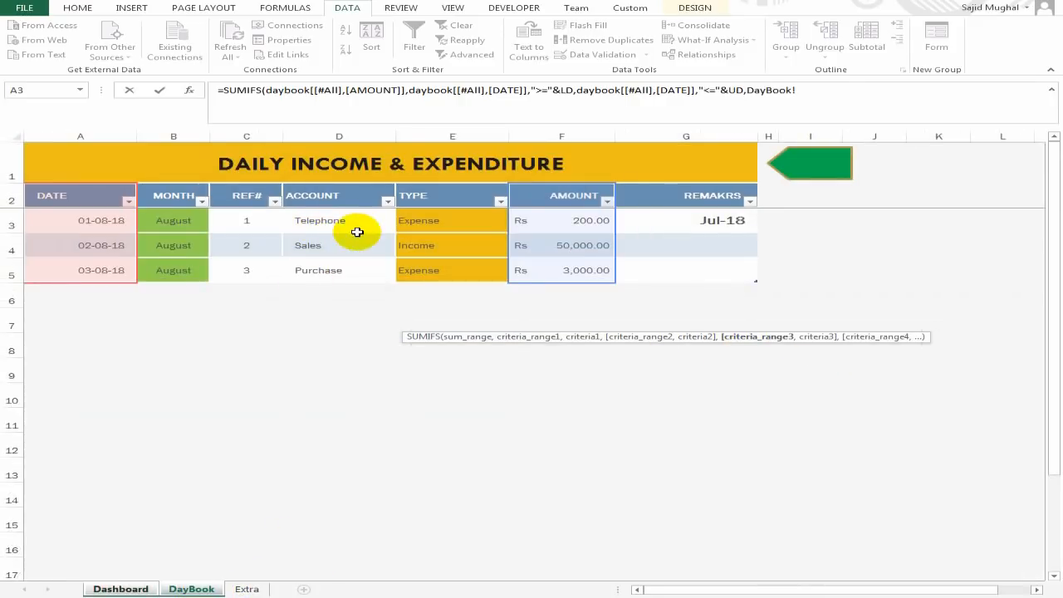
drag(332, 197, 329, 264)
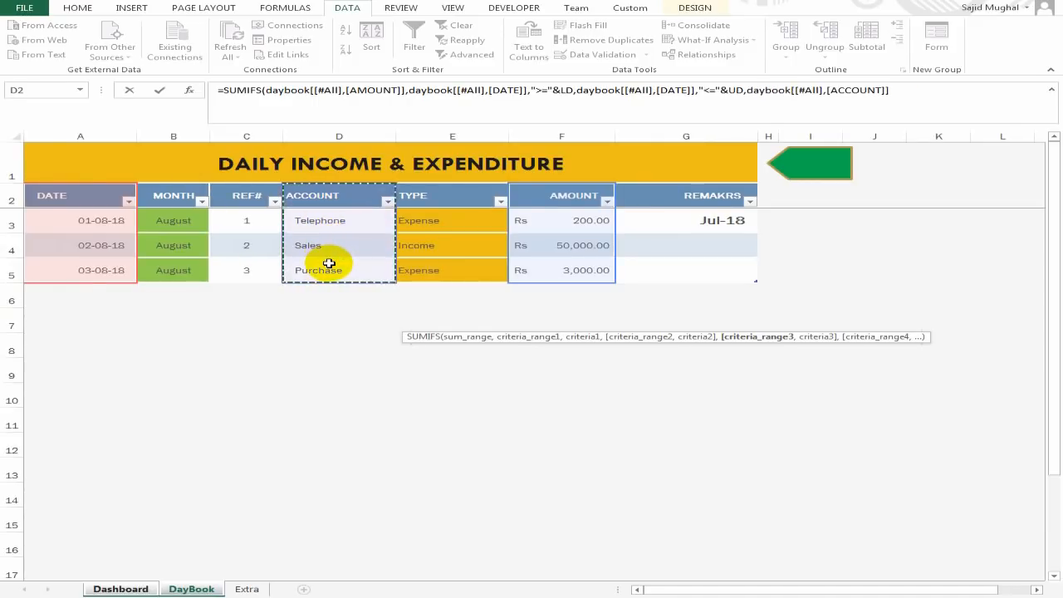
text(,)
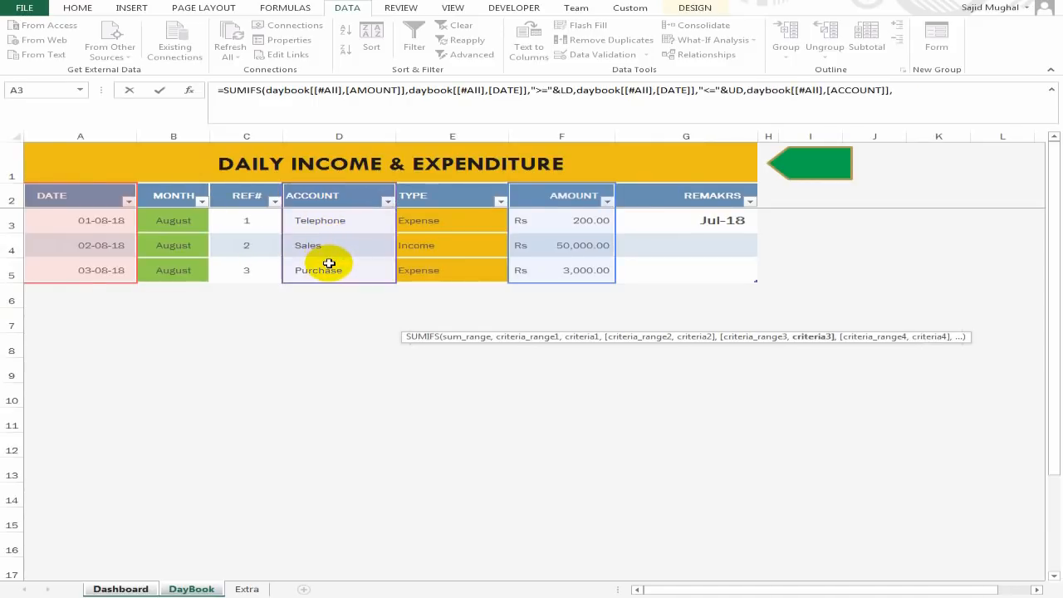
click(123, 588)
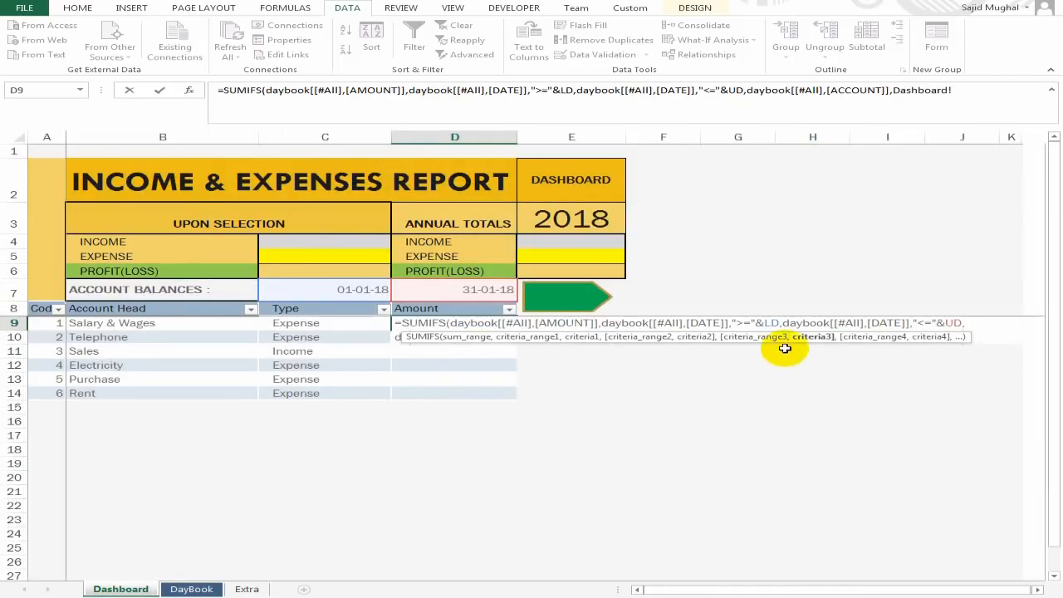
click(177, 323)
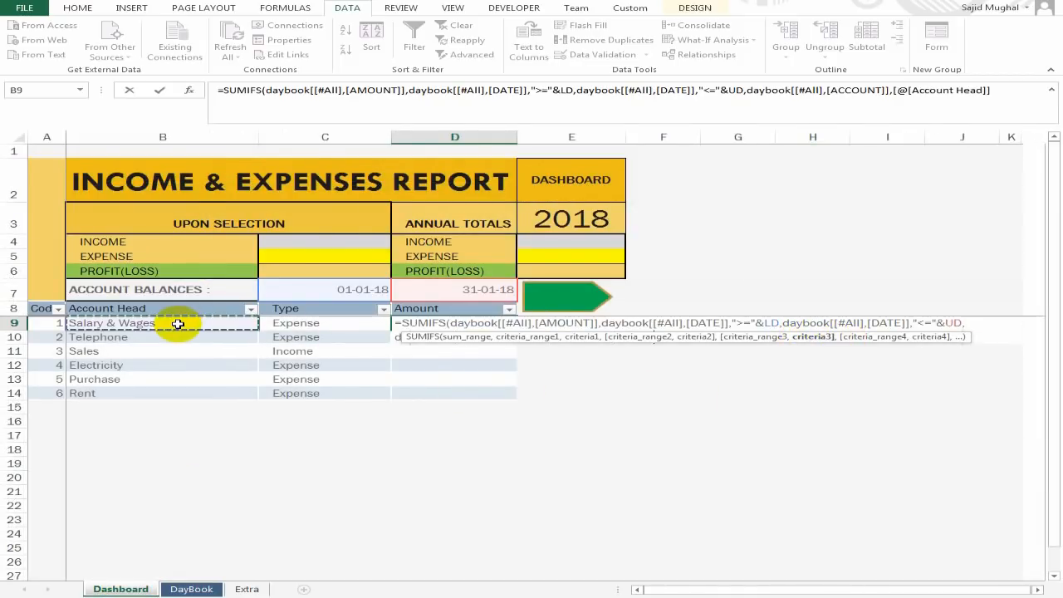
key(Return)
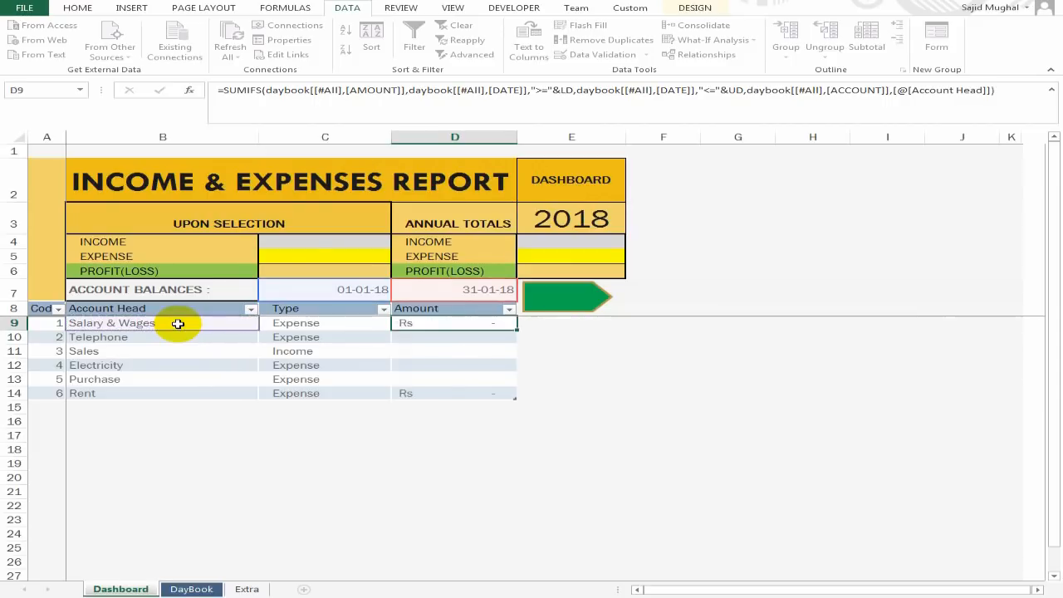
- Set the Dashboard's date range to 01-08-18 through 31-08-18 in the Account Balances row
key(Up)
key(Left)
key(Right)
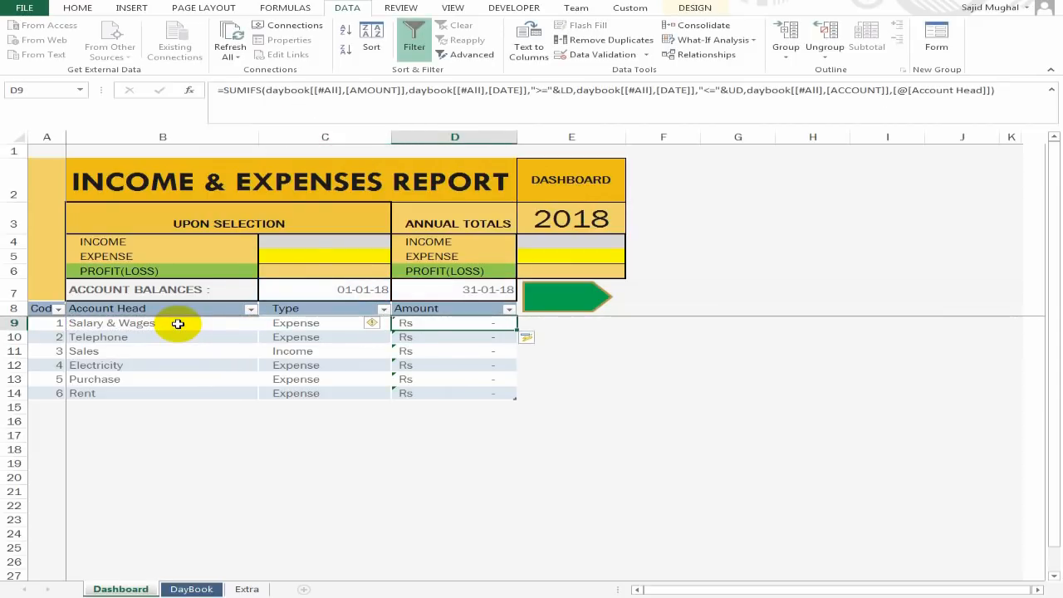
key(Left)
key(Right)
key(Up)
key(Up)
key(Up)
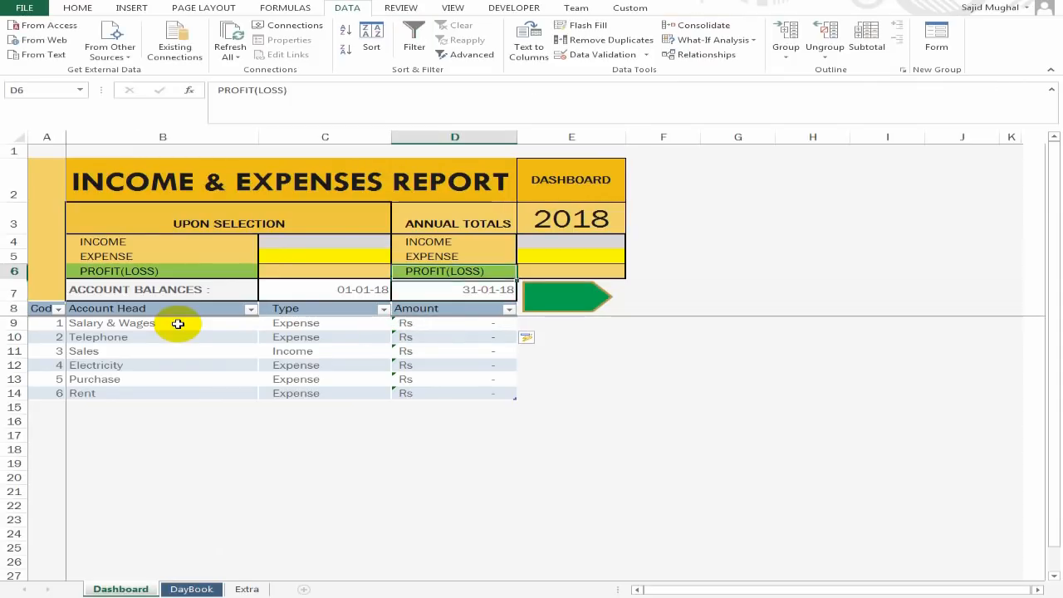
key(Left)
key(Down)
text(1-)
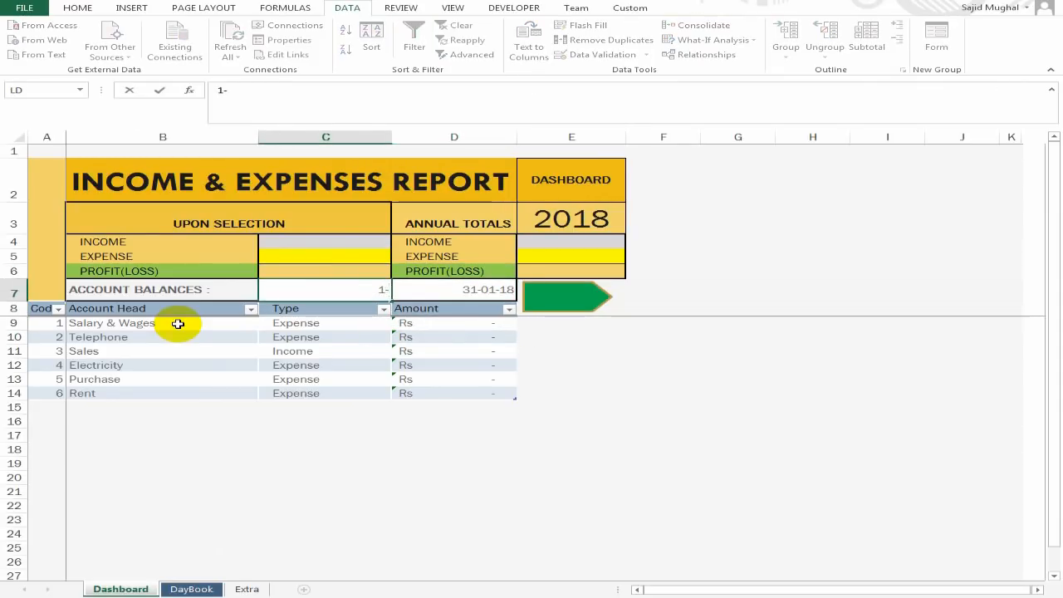
text(08-18)
key(Return)
key(Up)
key(Right)
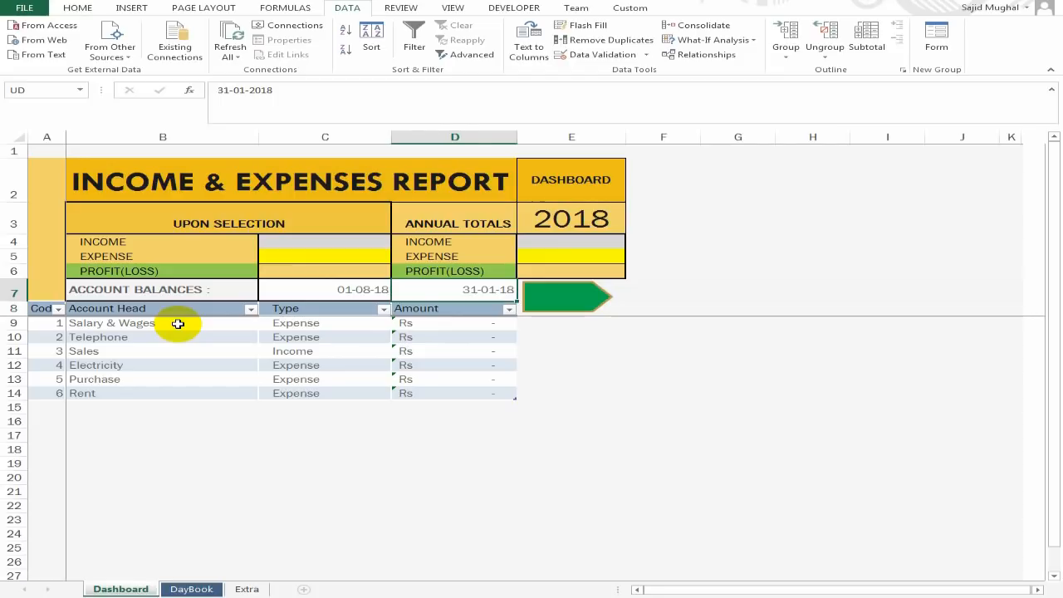
text(31)
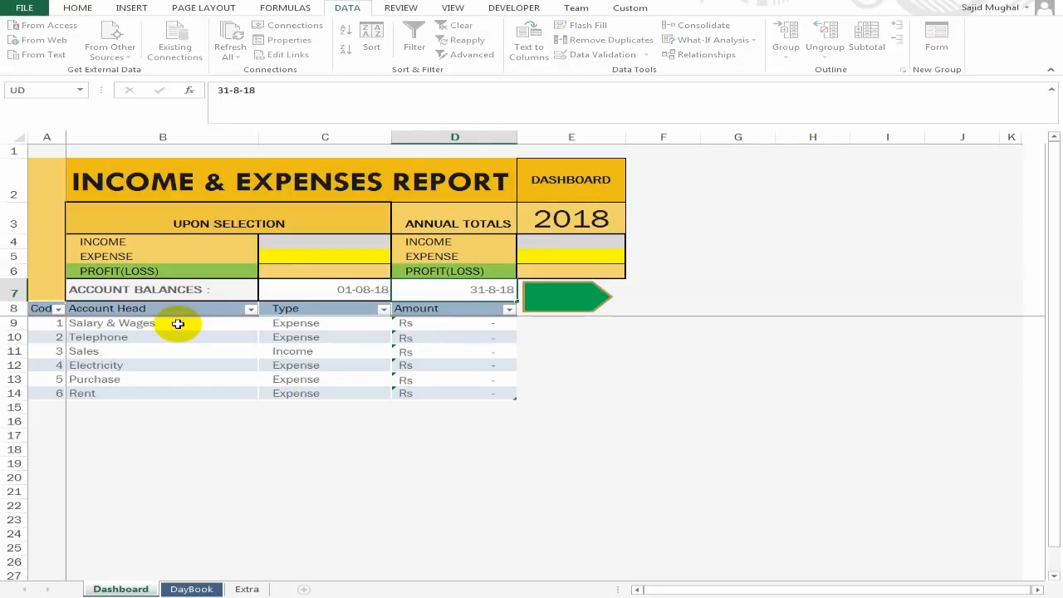
key(Return)
key(Down)
key(Down)
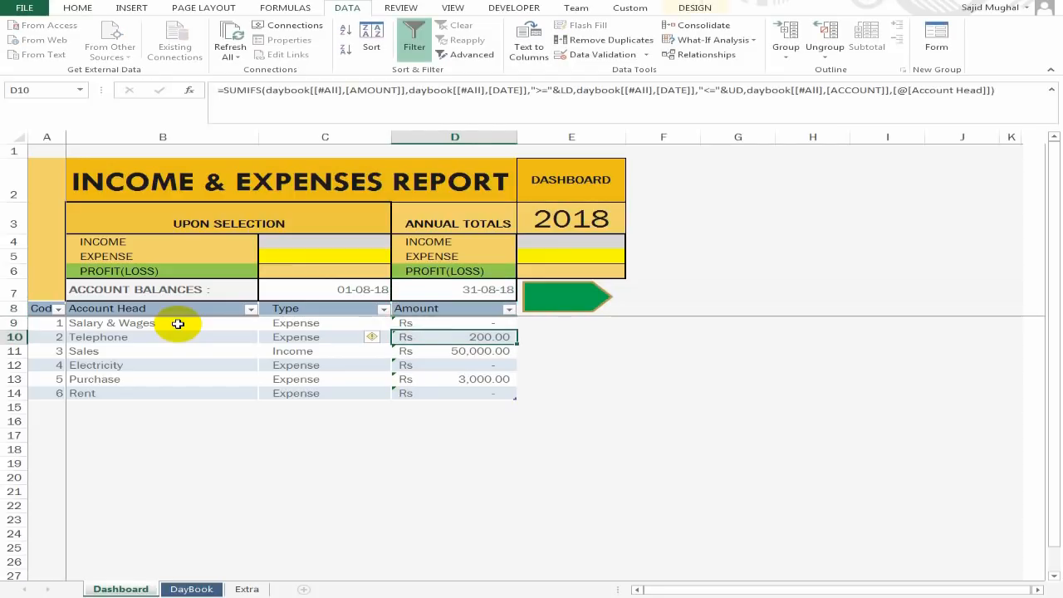
- Set both the start and end dates in the Account Balances row to 01-07-18 to test the Amount formulas
key(Up)
key(Up)
key(Up)
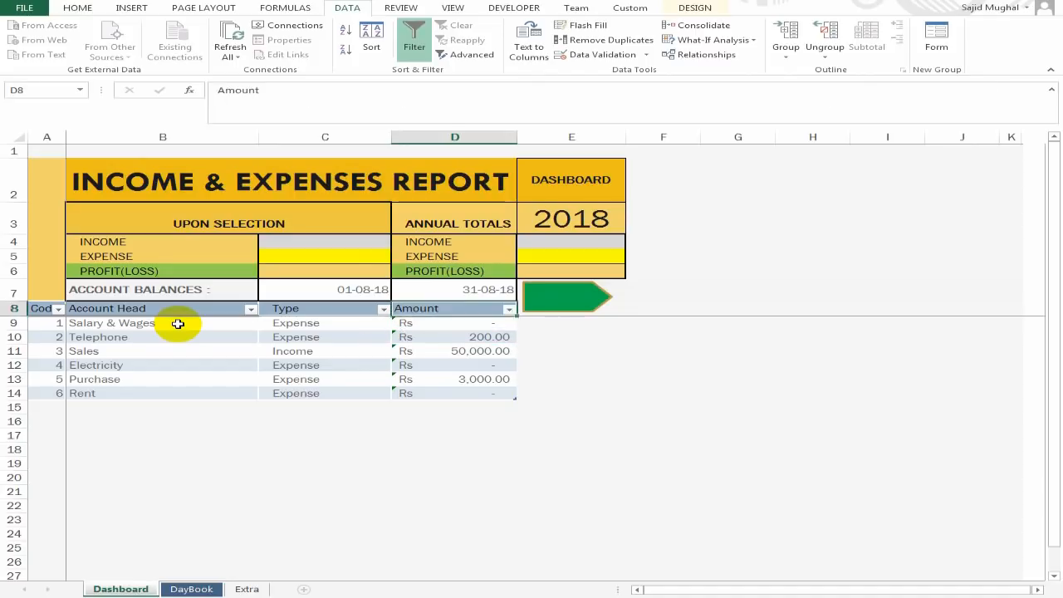
key(Left)
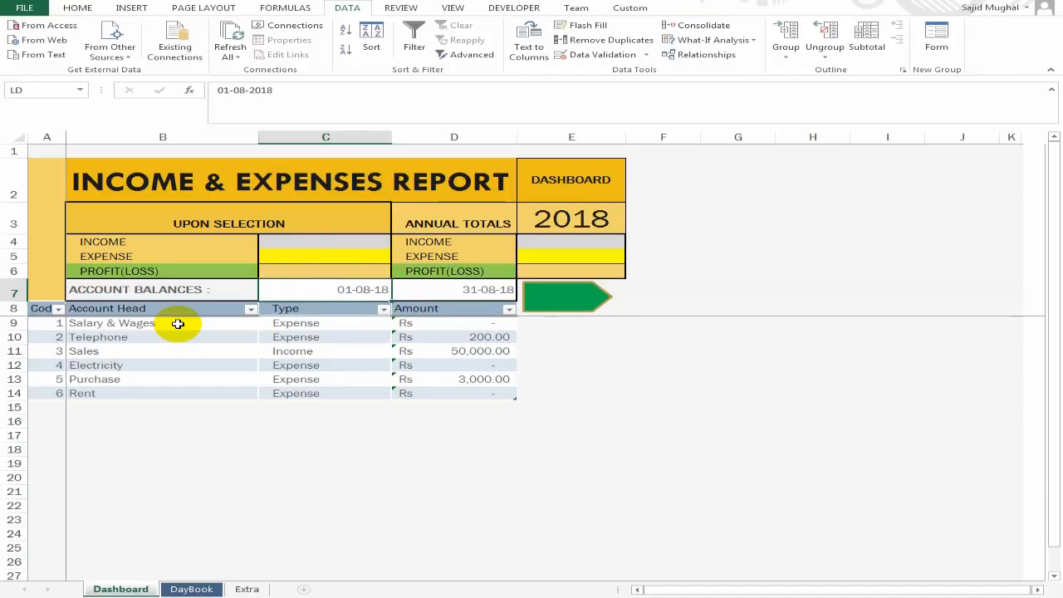
text(1-7)
key(Tab)
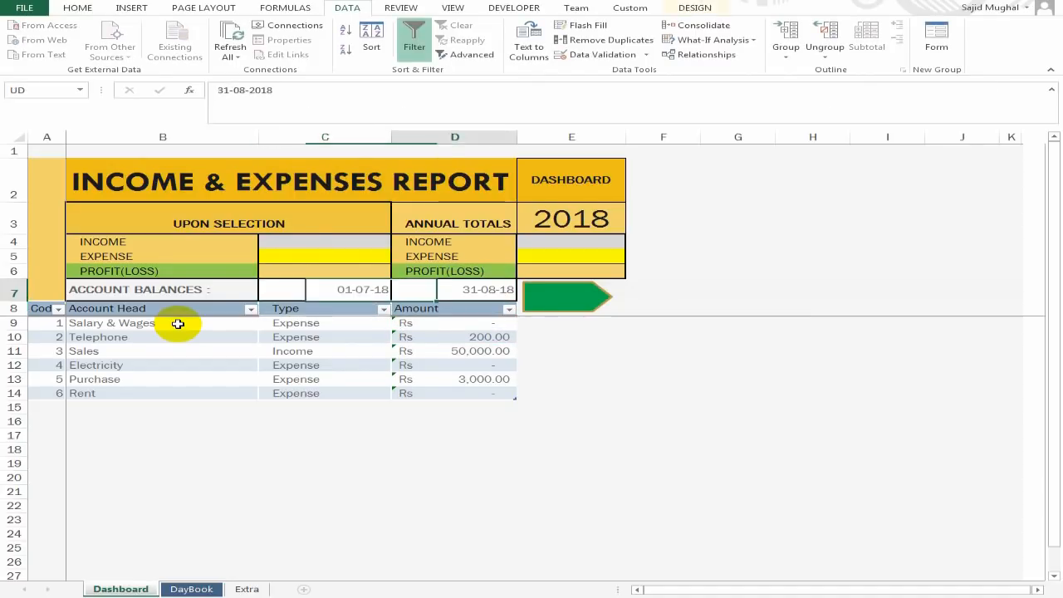
text(1-07)
key(Return)
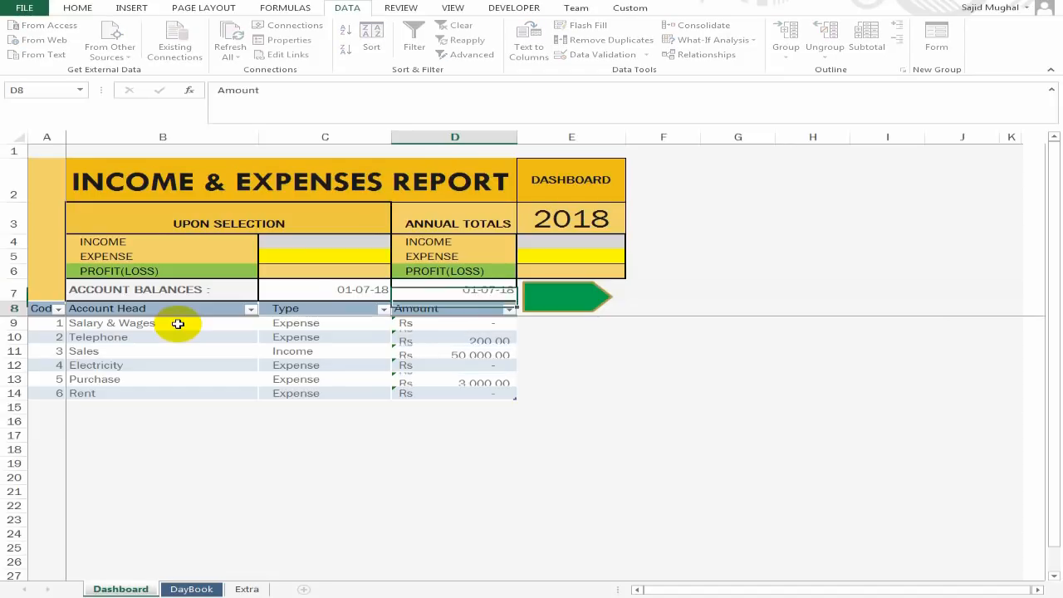
key(Up)
key(Left)
key(Right)
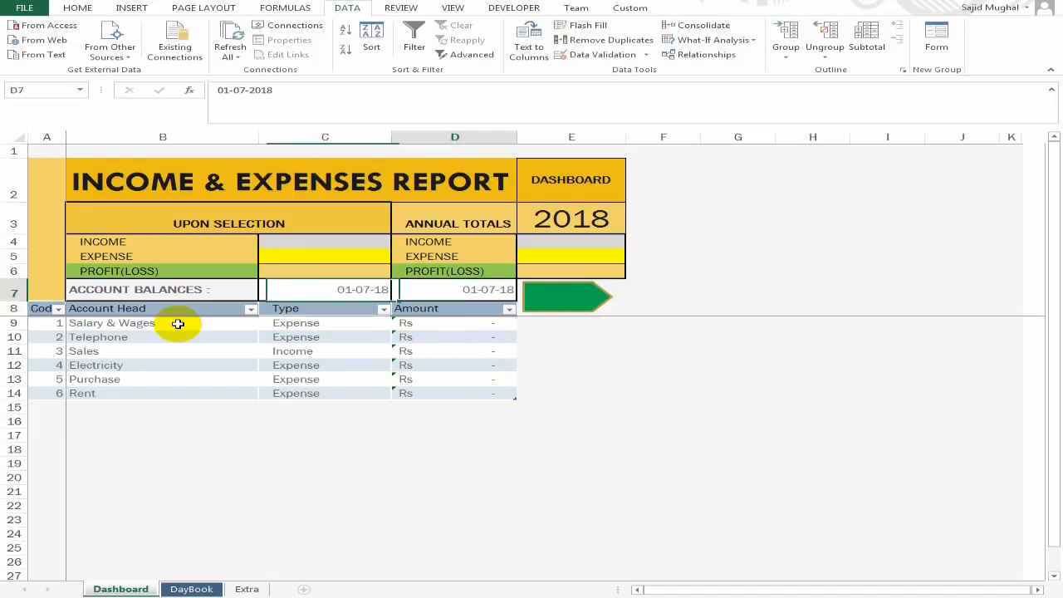
key(Left)
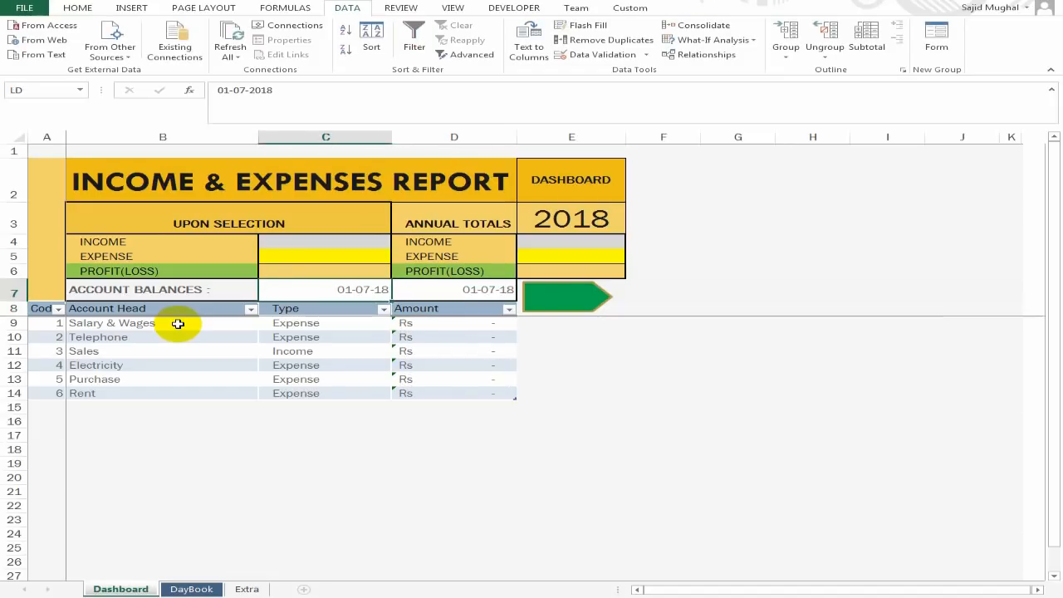
- Check the entry dates in the DayBook, and set the Dashboard's date range to 01-08-18 through 03-08-18
click(552, 300)
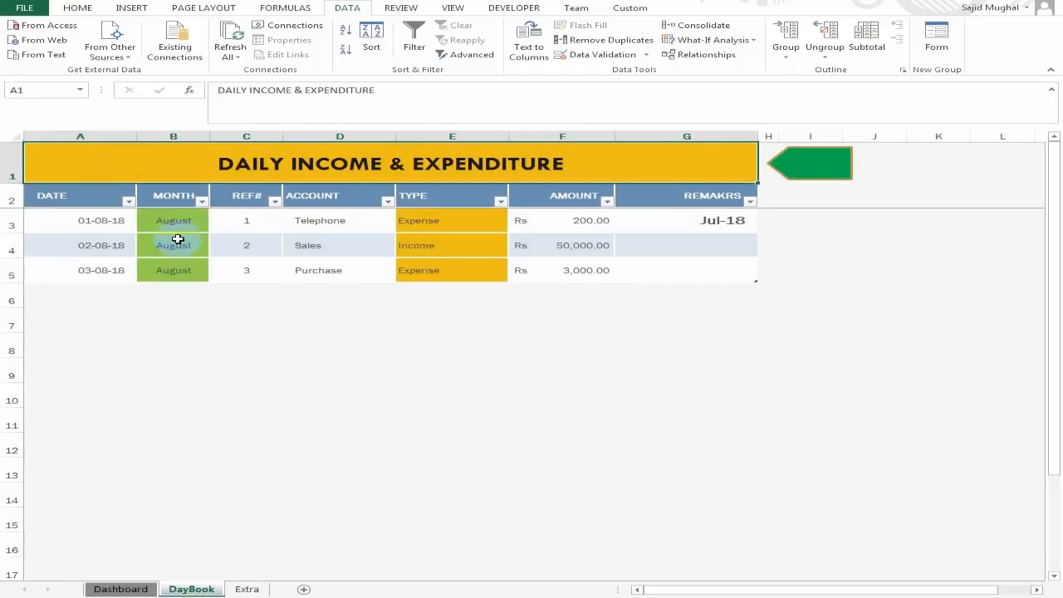
click(799, 167)
click(351, 291)
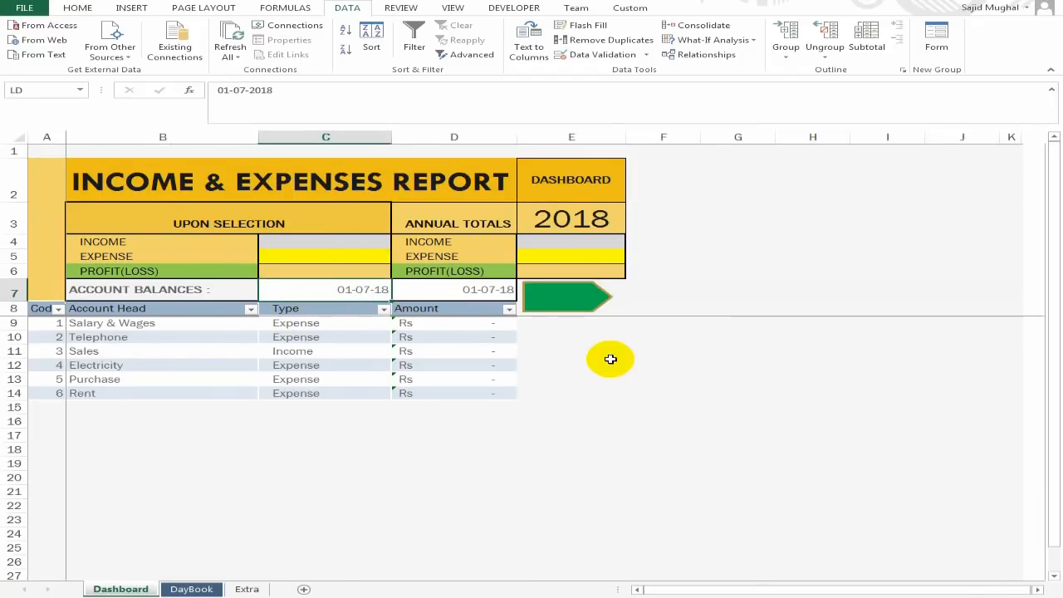
text(1-8)
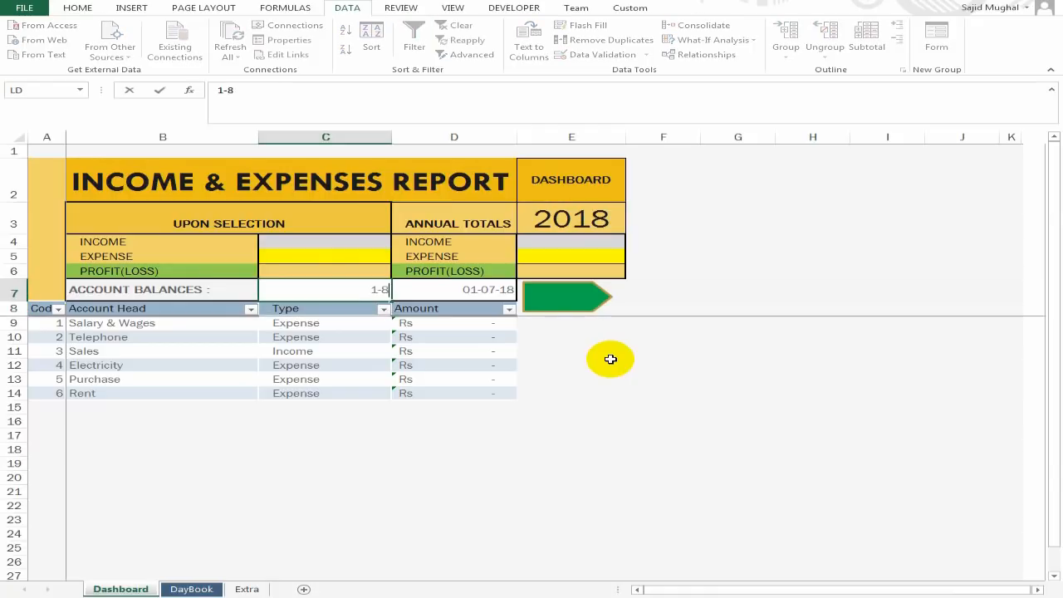
key(Tab)
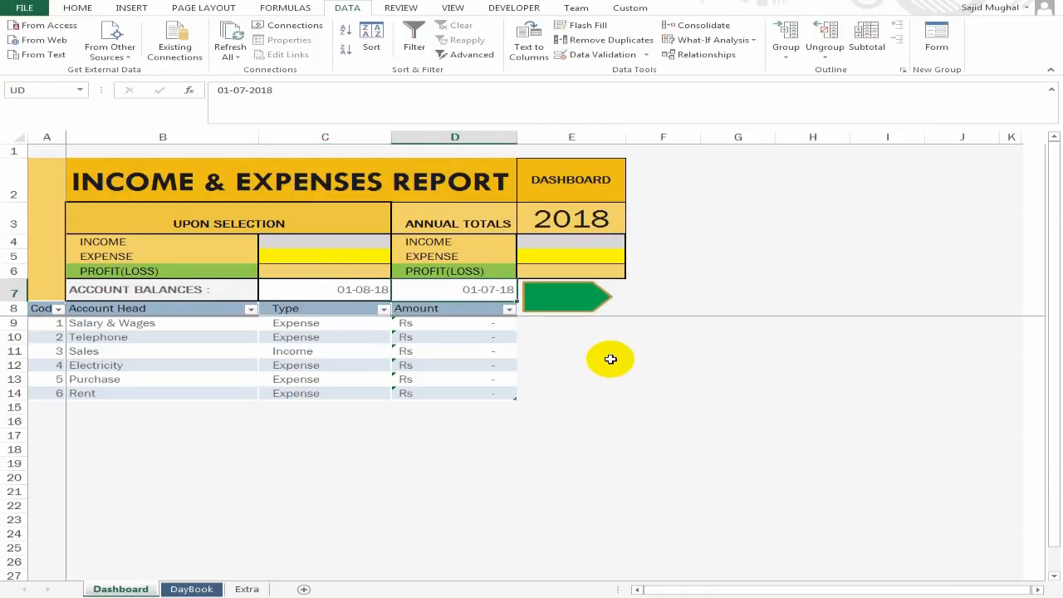
text(3-8)
key(Return)
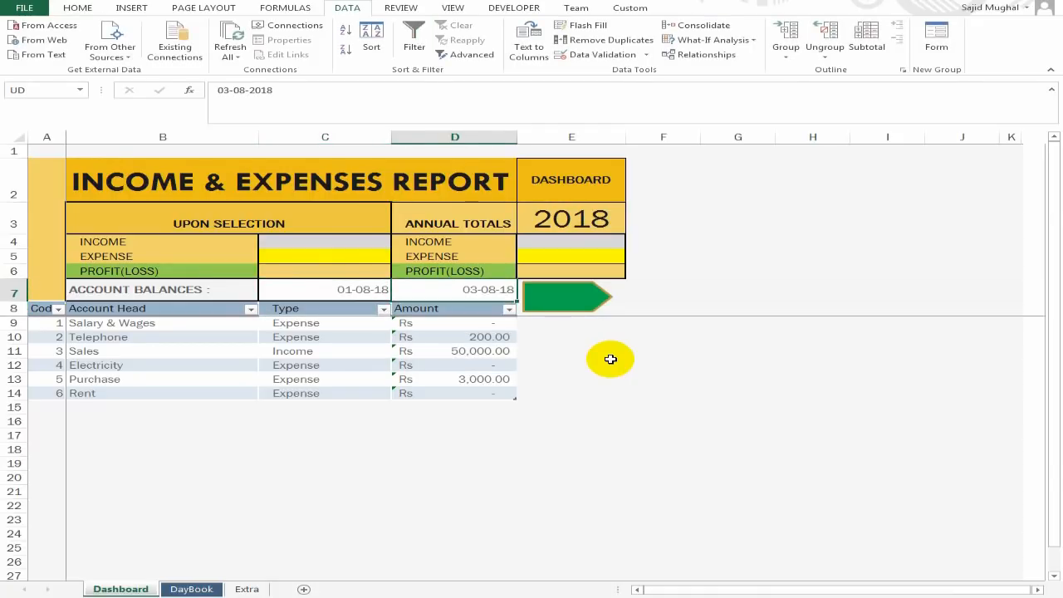
- Test the Amount formulas with 02-08-18 as the end date, and set the end date back to 03-08-18
text(2-8)
key(Return)
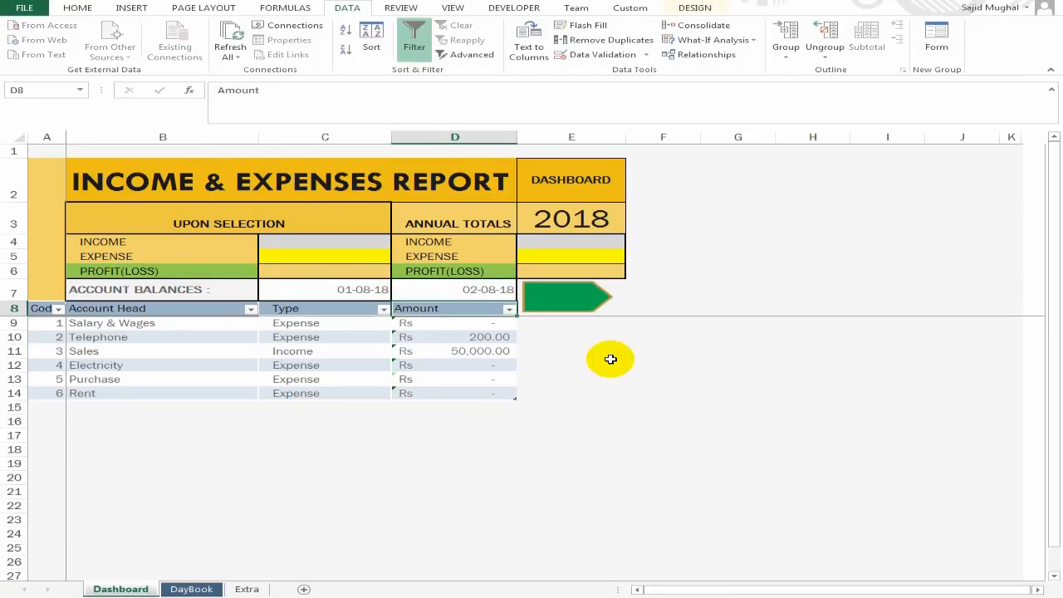
key(Up)
text(3-8)
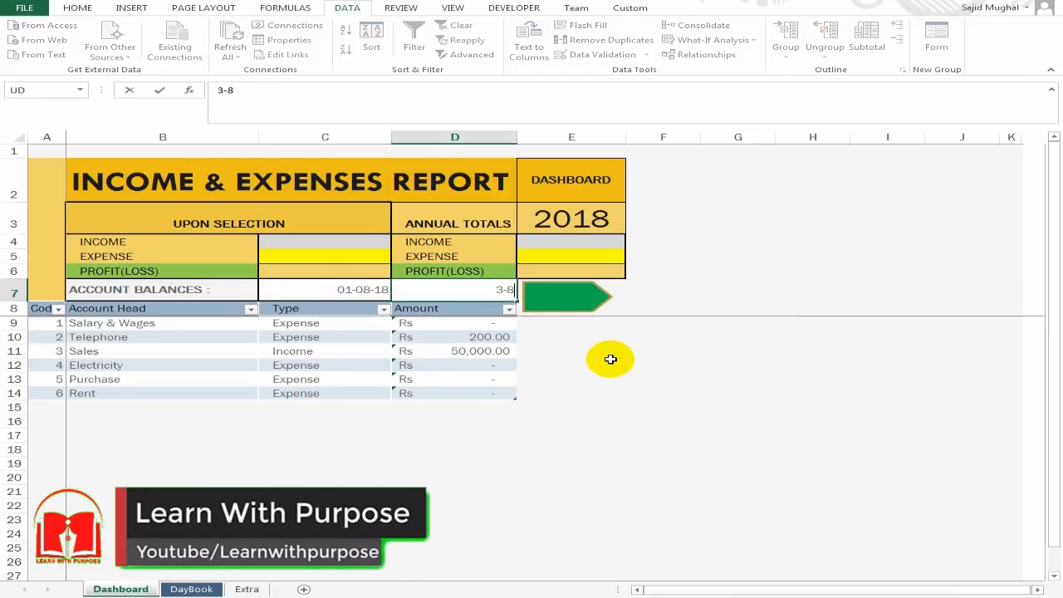
key(Return)
key(Up)
key(Left)
key(Right)
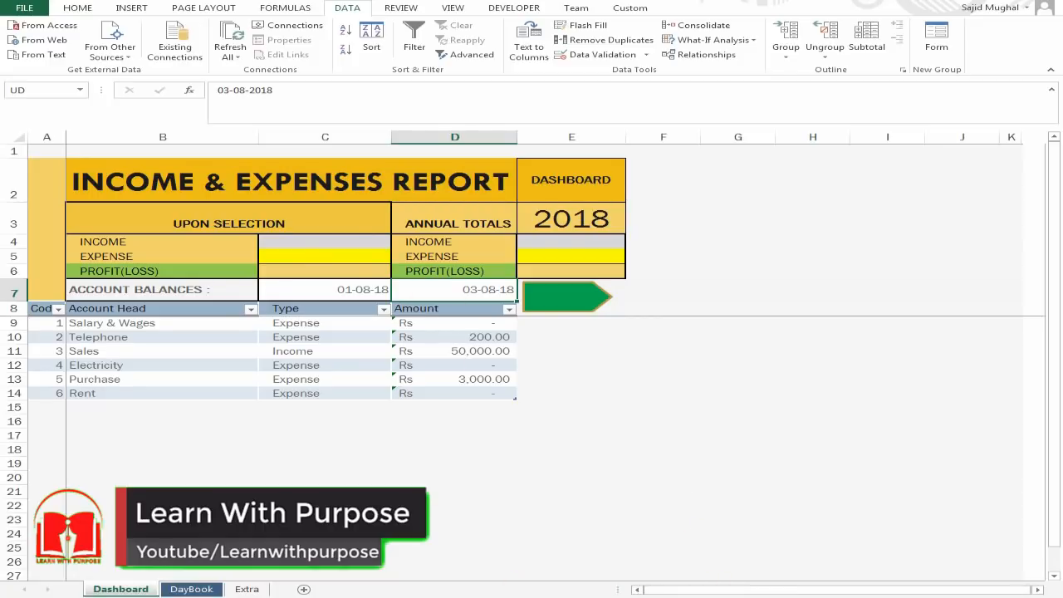
- Start a SUMIF formula in the Income cell under Upon Selection, using tblmaster[[#All],[Type]:[Amount]] as the range
click(351, 246)
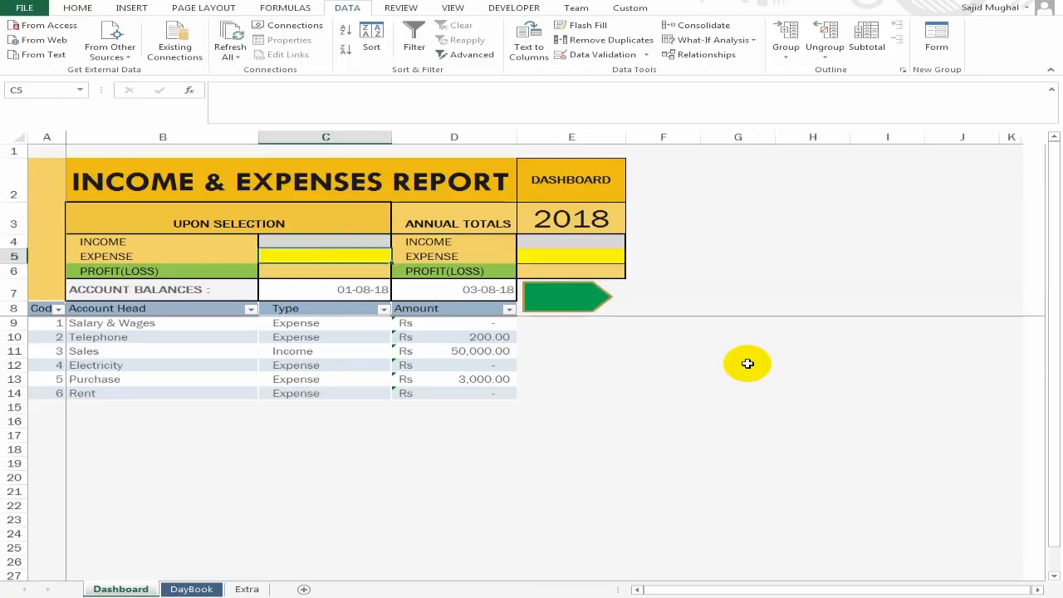
text(=)
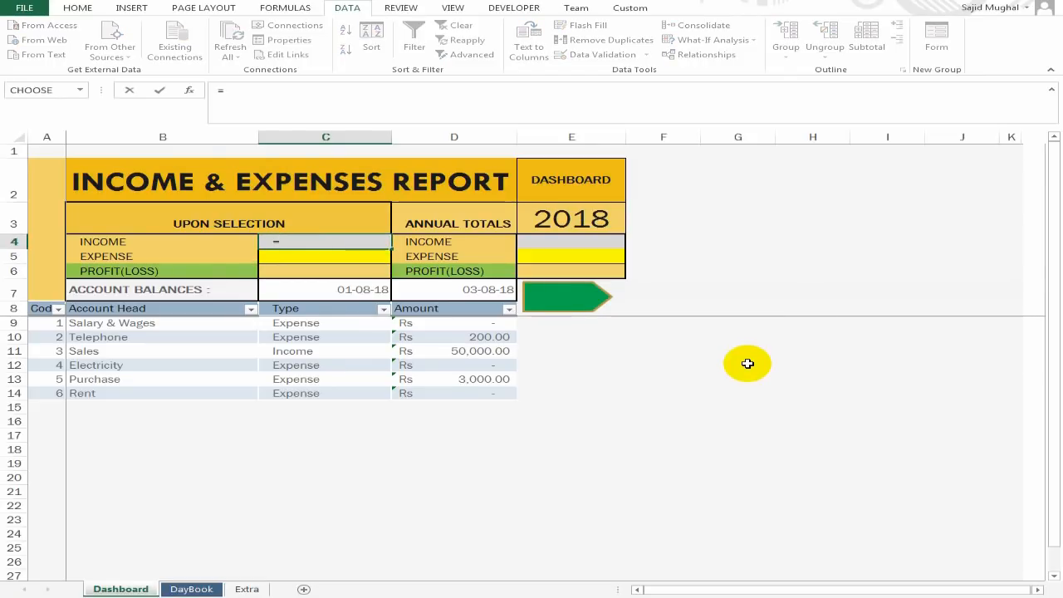
text(sumif)
key(Tab)
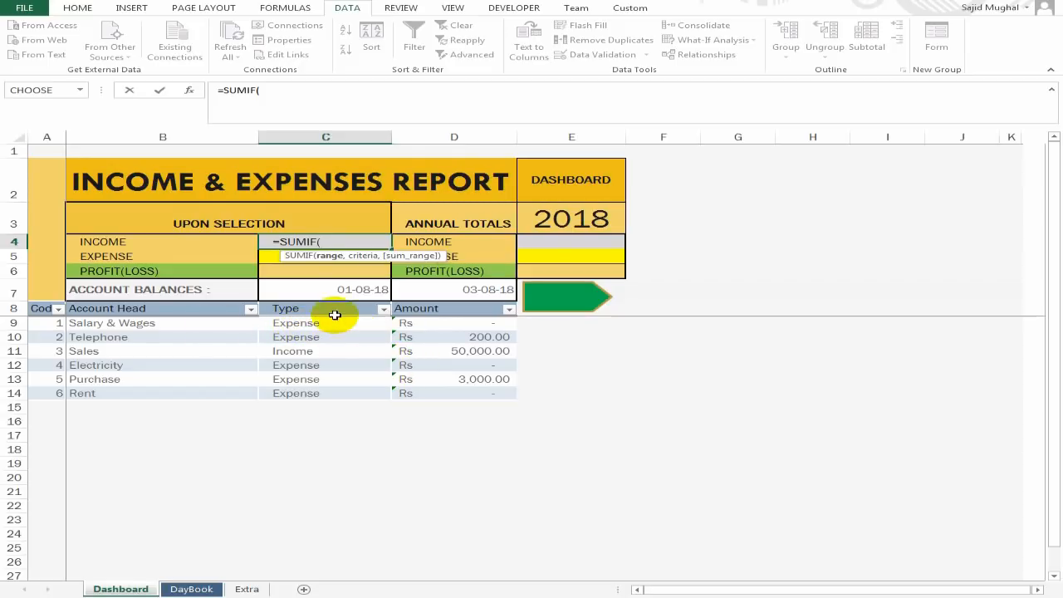
drag(326, 309, 439, 391)
text(,)
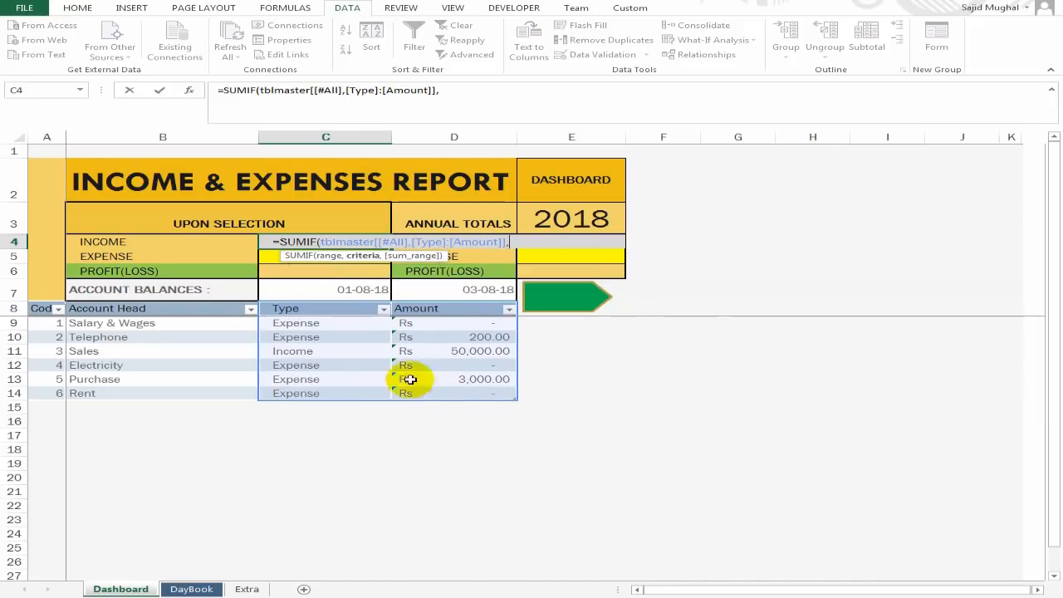
- Complete the Income SUMIF with B4 as the criterion and tblmaster[[#All],[Amount]] as the sum range, and enter it
click(125, 242)
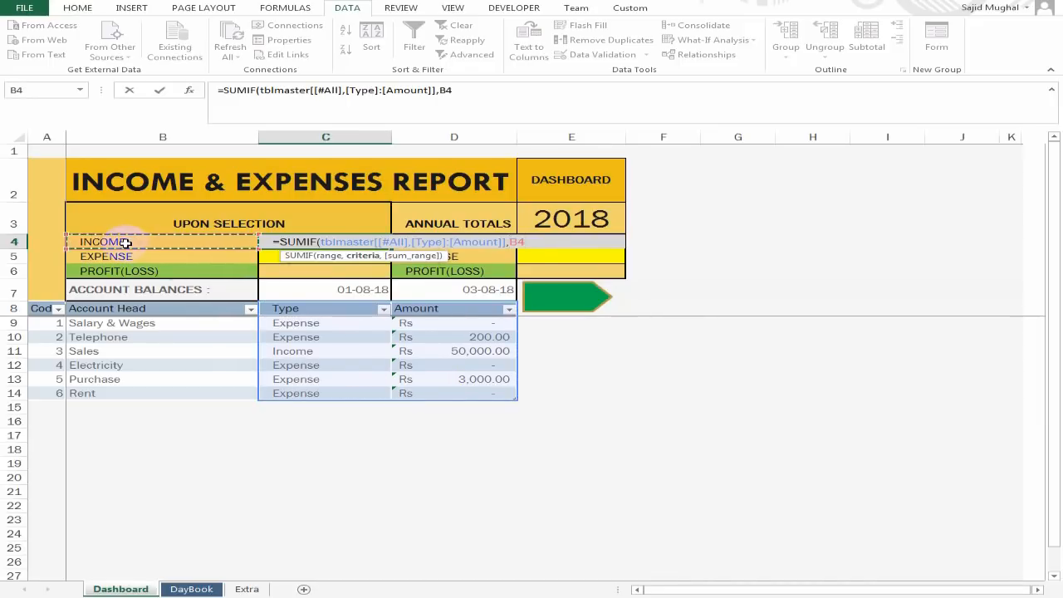
text(,)
drag(452, 309, 451, 390)
text())
key(Return)
key(Up)
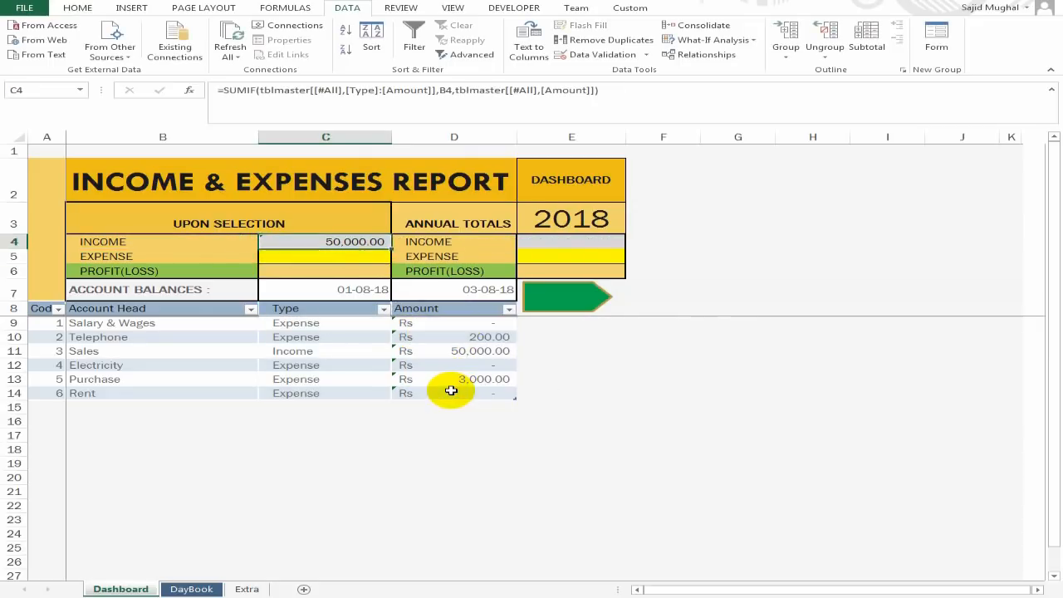
- Copy the full text of the Income cell's SUMIF formula into the Expense cell under Upon Selection
key(Down)
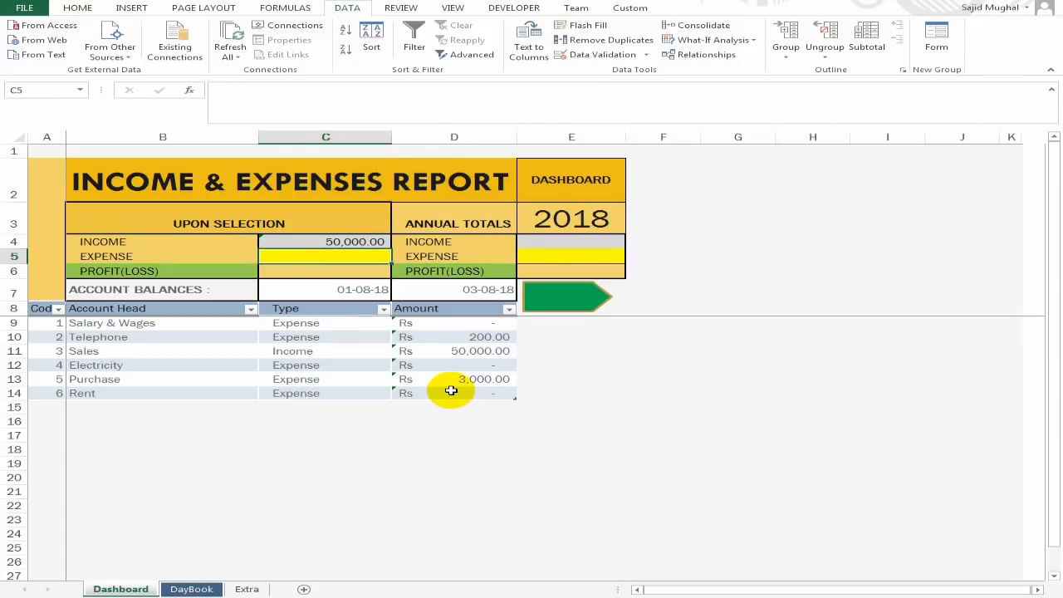
key(Up)
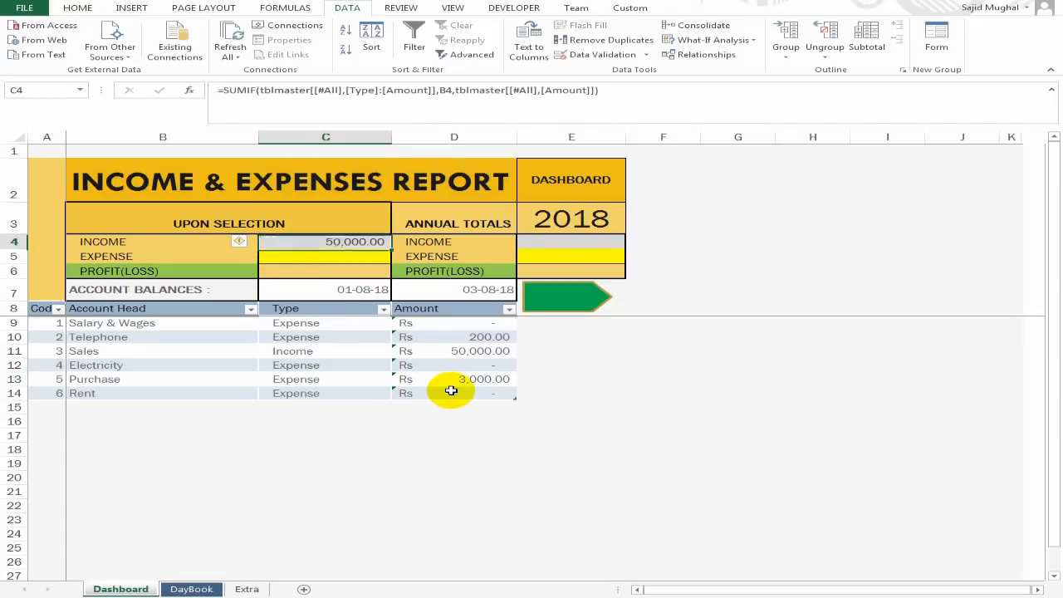
key(F2)
key(Left)
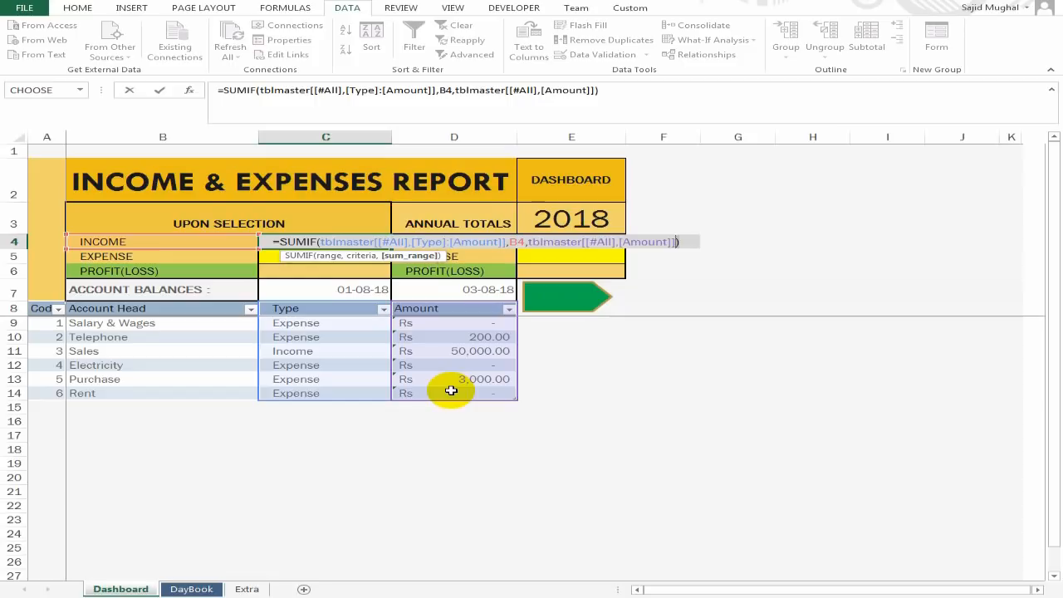
key(Return)
key(Up)
key(F2)
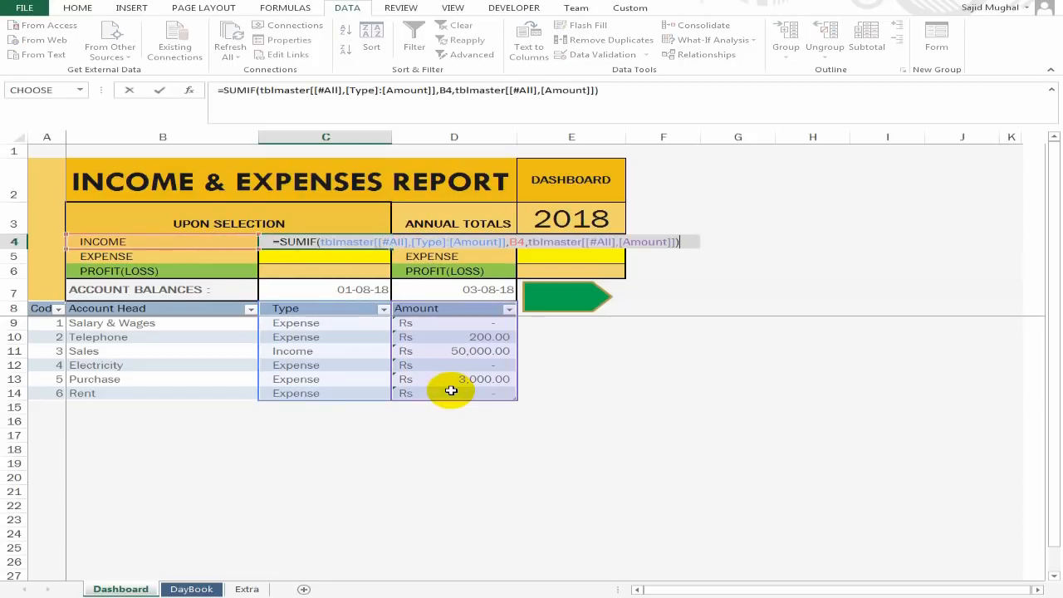
key(shift+Left)
key(shift+Left)
key(shift+Left)
key(shift+Left)
key(shift+Left)
key(shift+Left)
key(shift+Left)
key(shift+Left)
key(shift+Left)
key(shift+Left)
key(shift+Left)
key(shift+Left)
key(shift+Left)
key(shift+Left)
key(shift+Left)
key(shift+Left)
key(shift+Left)
key(shift+Left)
key(shift+Left)
key(shift+Left)
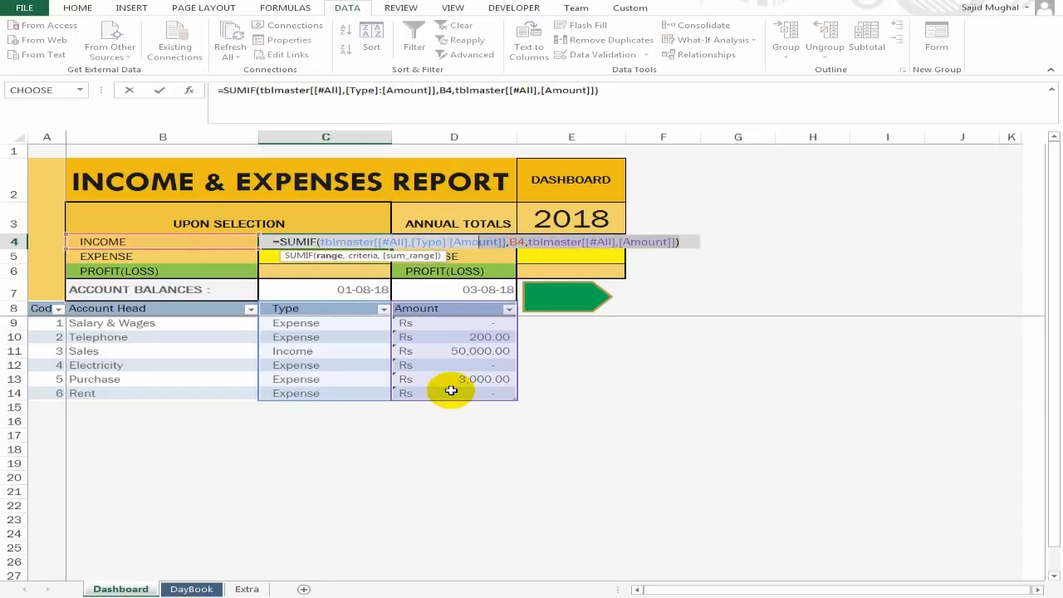
key(shift+Left)
key(shift+Left)
key(shift+Left)
key(shift+Left)
key(shift+Left)
key(shift+Left)
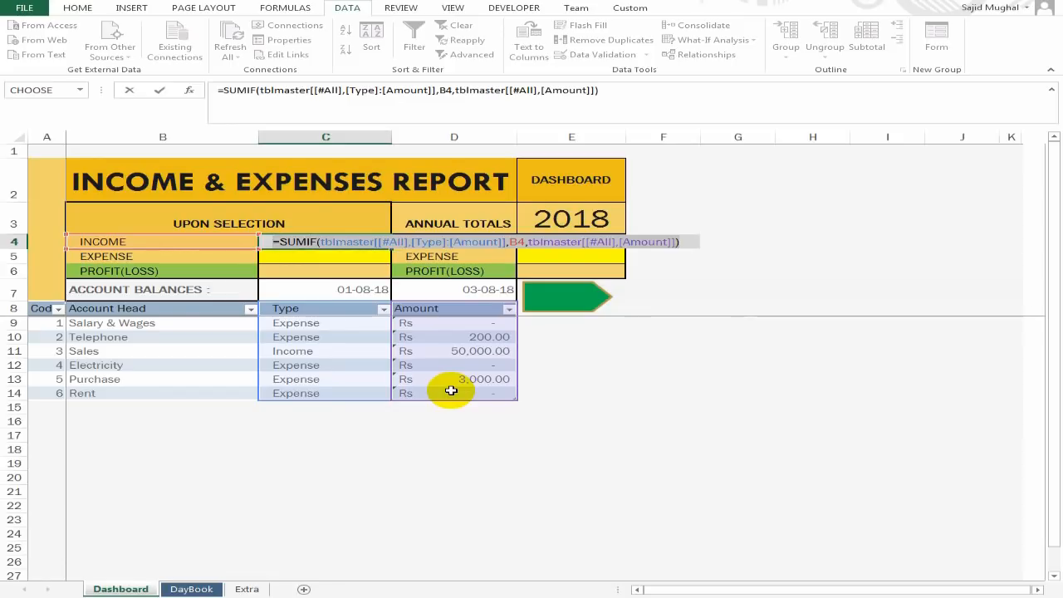
key(ctrl+c)
key(Return)
key(ctrl+v)
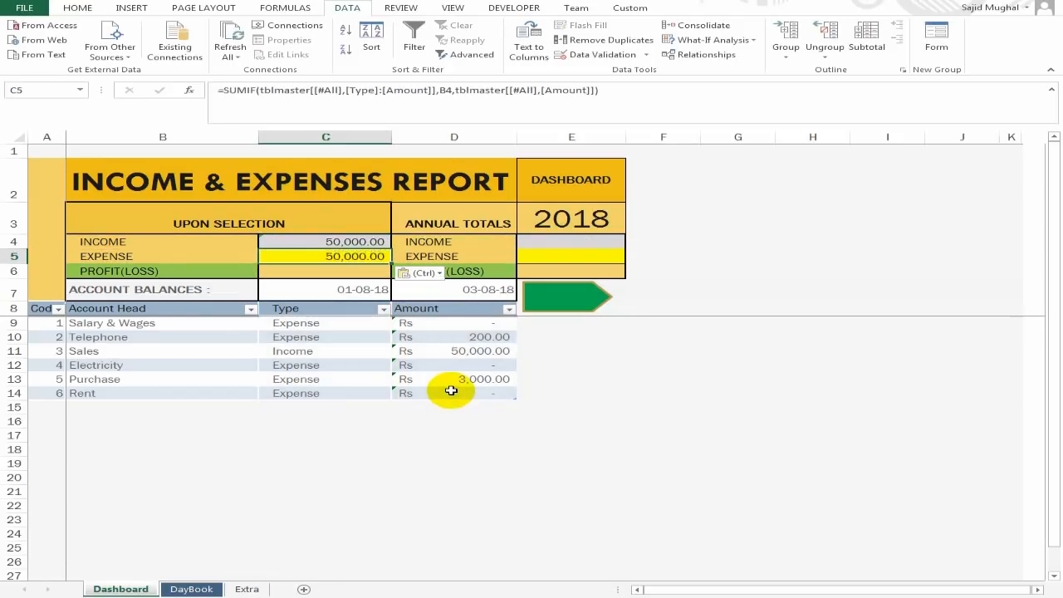
- Change the criterion reference in the Expense cell's SUMIF formula to B5
key(F2)
key(Left)
key(Left)
key(Left)
key(Left)
key(Left)
key(Left)
key(Left)
key(Left)
key(Left)
key(Left)
key(Left)
key(Left)
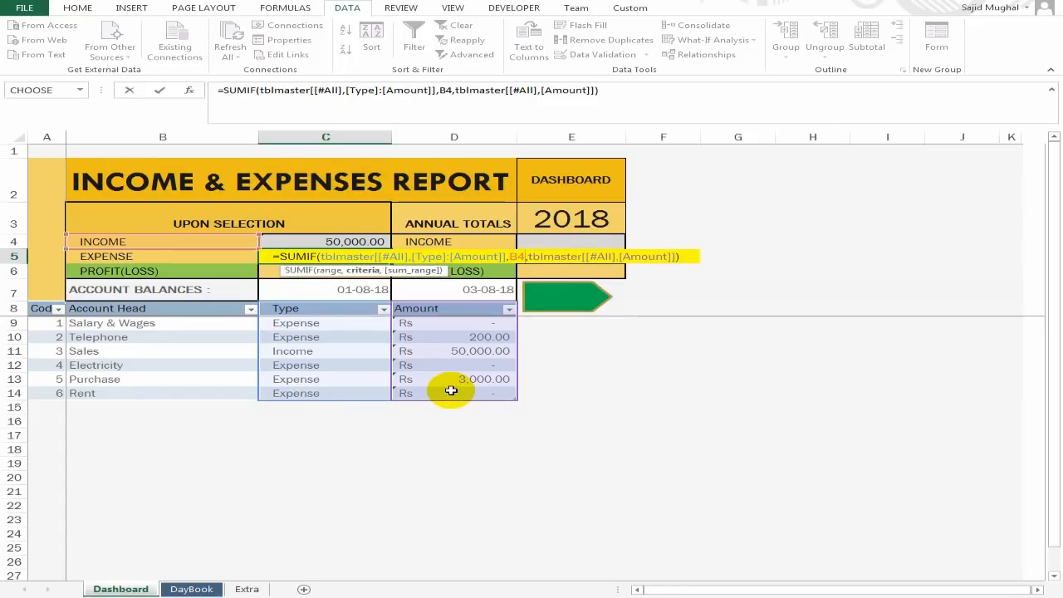
key(BackSpace)
text(5)
key(ctrl+Return)
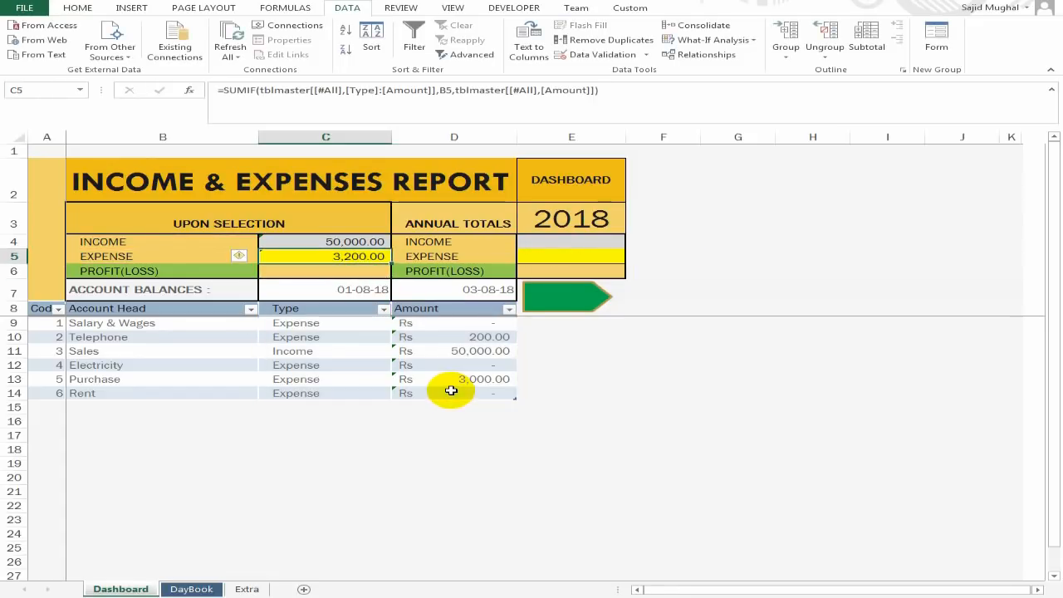
- Calculate Profit(Loss) under Upon Selection with the formula =C4-C5
key(Down)
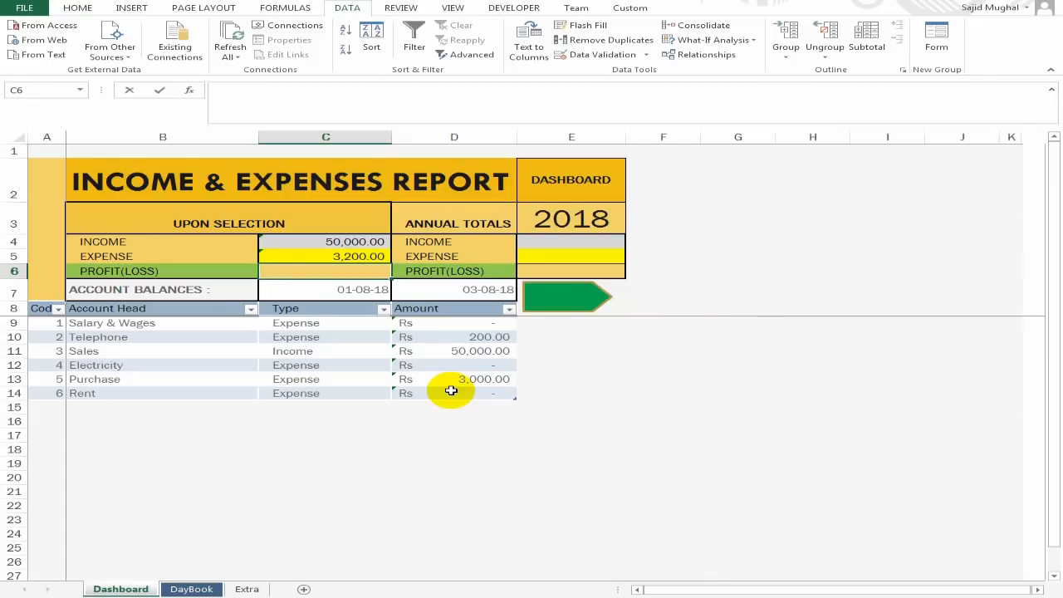
text(=)
key(Up)
key(Up)
text(-)
key(Up)
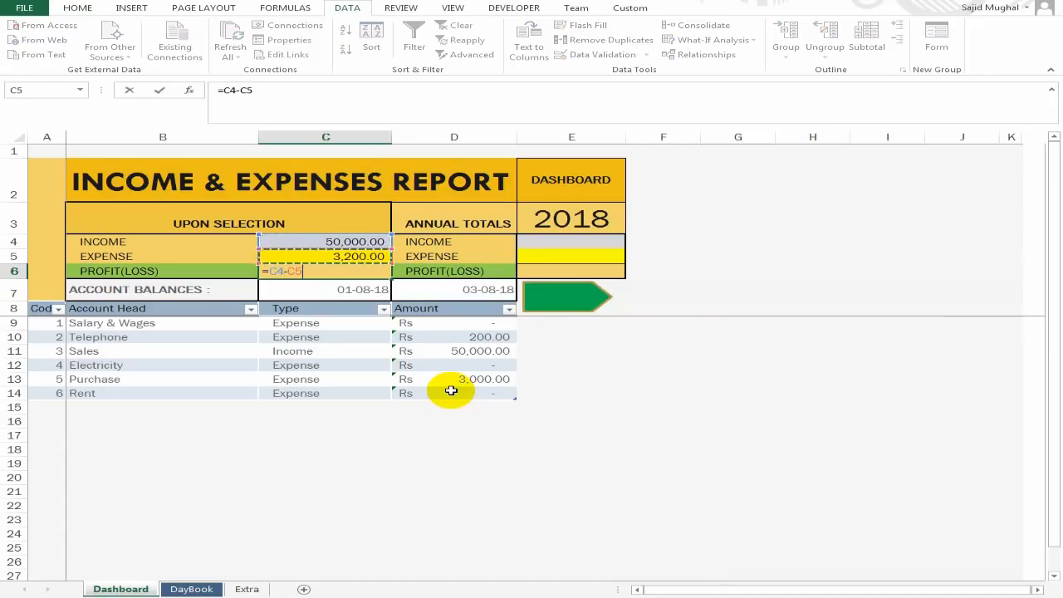
key(Return)
key(Up)
key(Up)
key(Up)
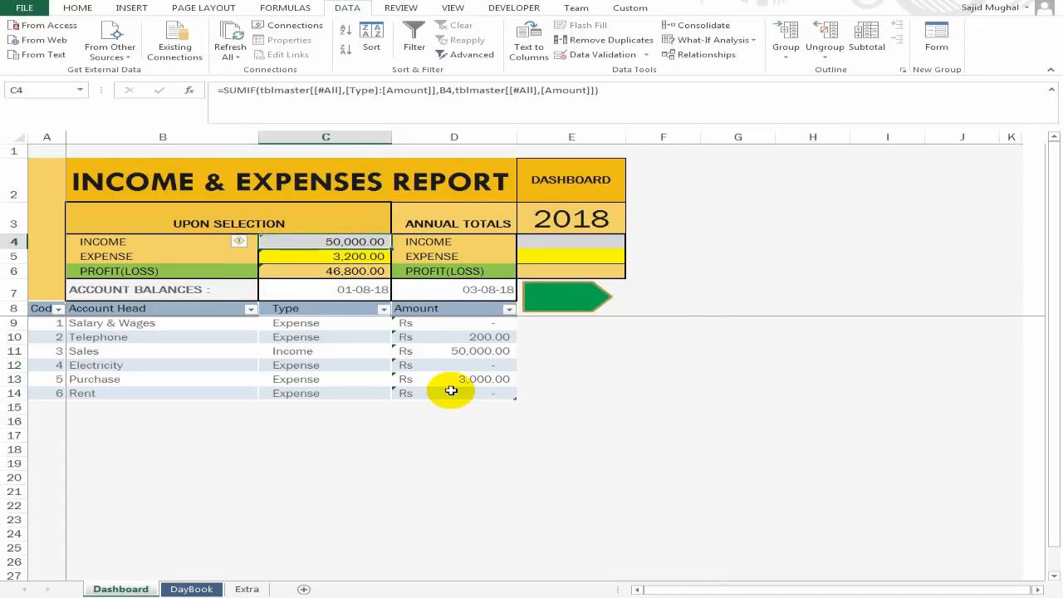
key(Down)
key(Down)
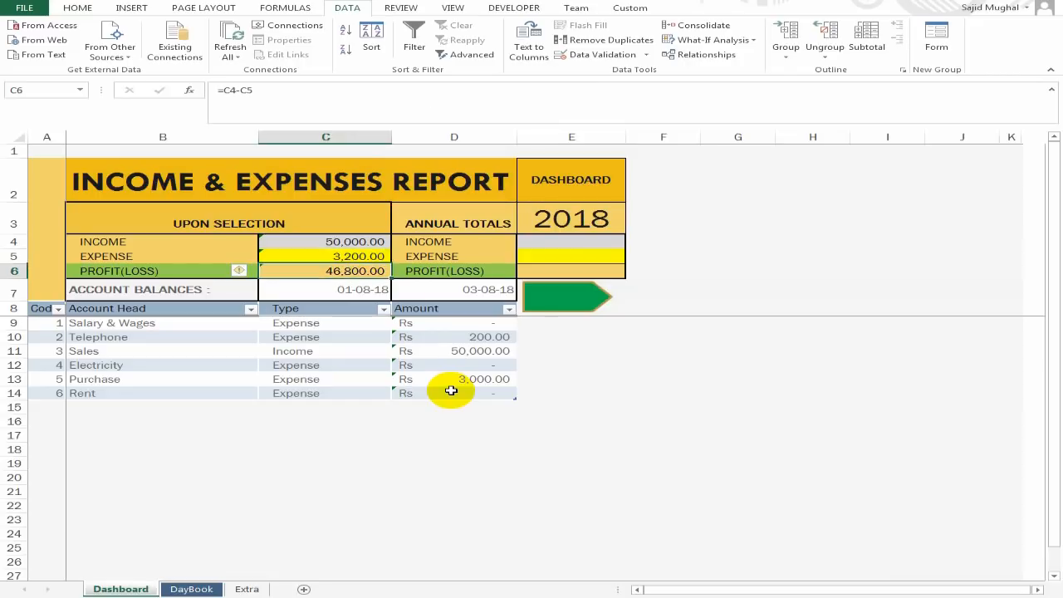
- Test the date range beside Account Balances by setting the start date to 01-08-2018 and the end date to 02-08-2018
click(328, 290)
key(Down)
key(Up)
key(Up)
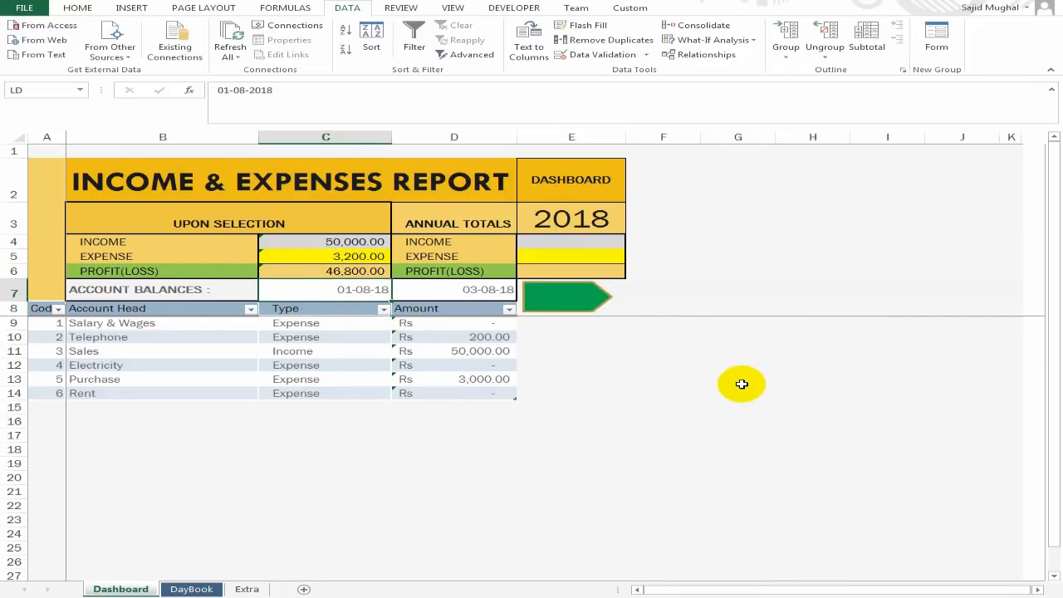
key(Down)
key(Down)
key(Up)
text(1-0)
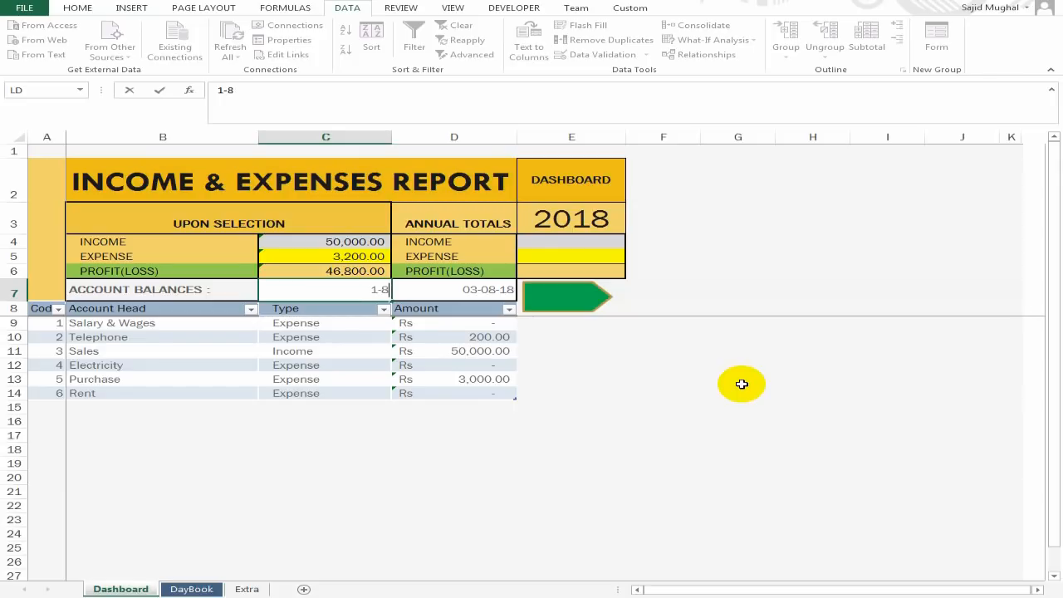
text(8)
key(Return)
key(Up)
key(Right)
text(2)
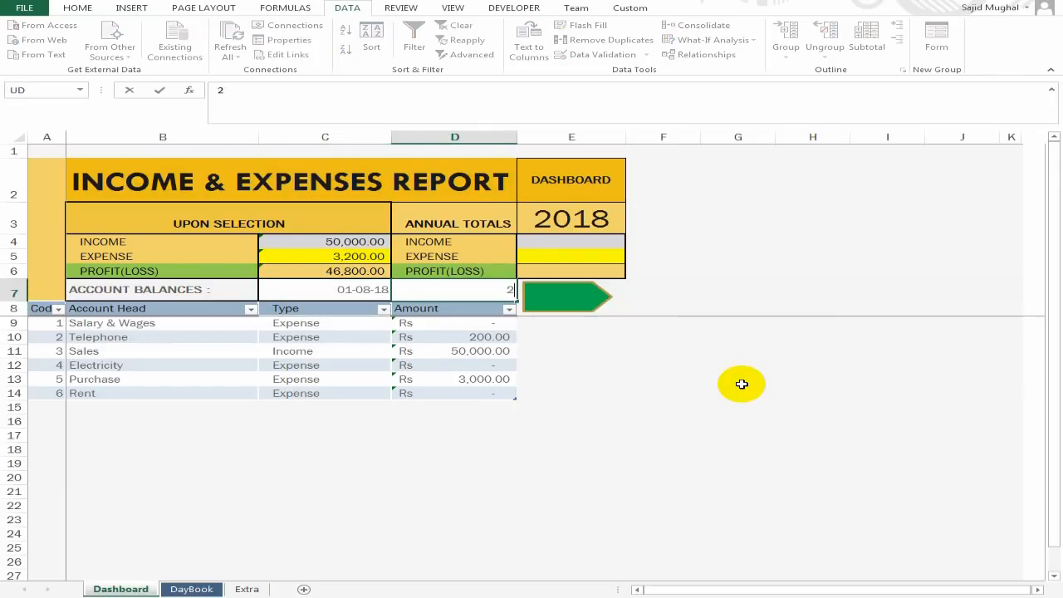
text(-08)
key(Return)
key(Up)
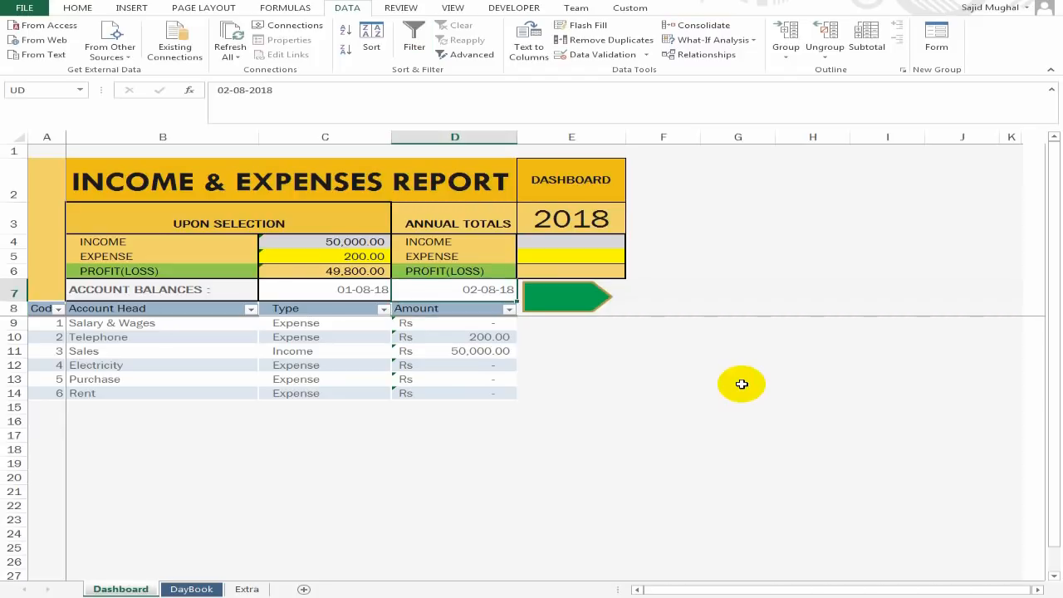
- Set the end date beside Account Balances to 03-08-2018
key(Left)
key(Right)
key(Down)
key(Up)
text(3)
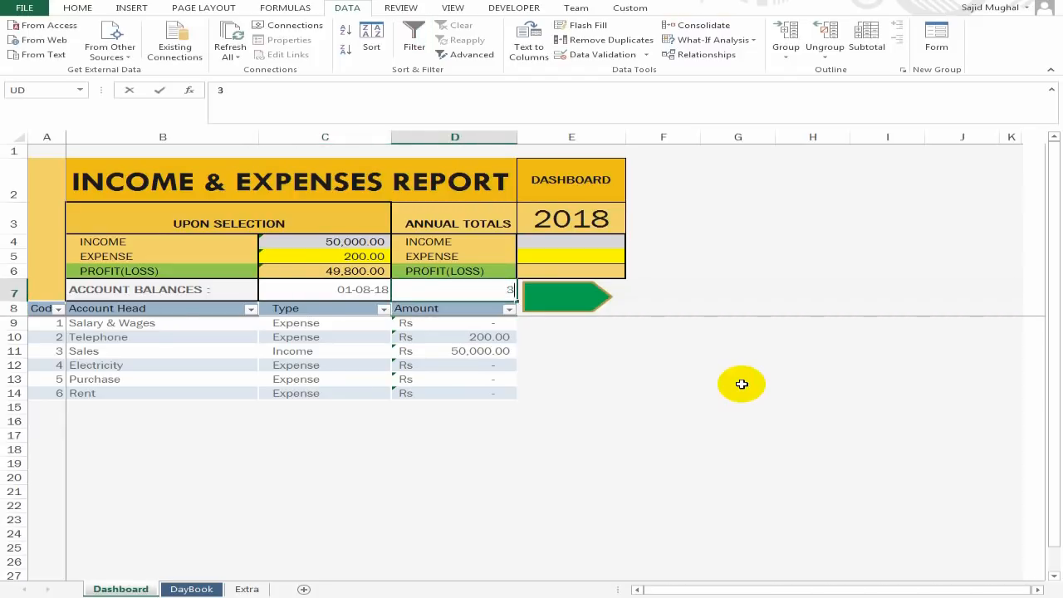
text(-08)
key(Return)
key(Up)
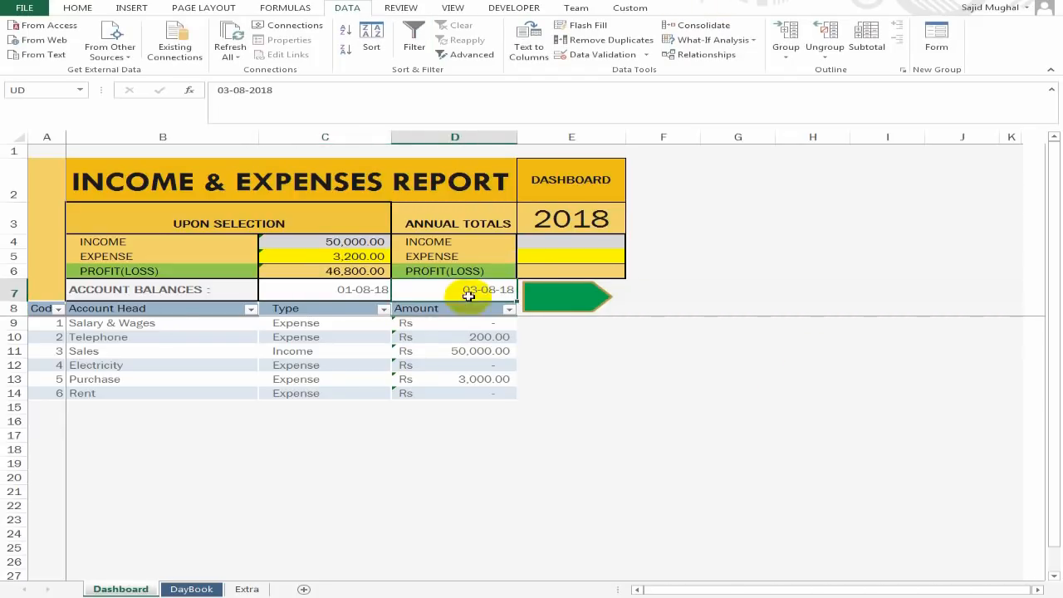
- On the Extra sheet, start a SUMIFS formula in January's Income cell with daybook[[#All],[AMOUNT]] as the sum range
click(571, 240)
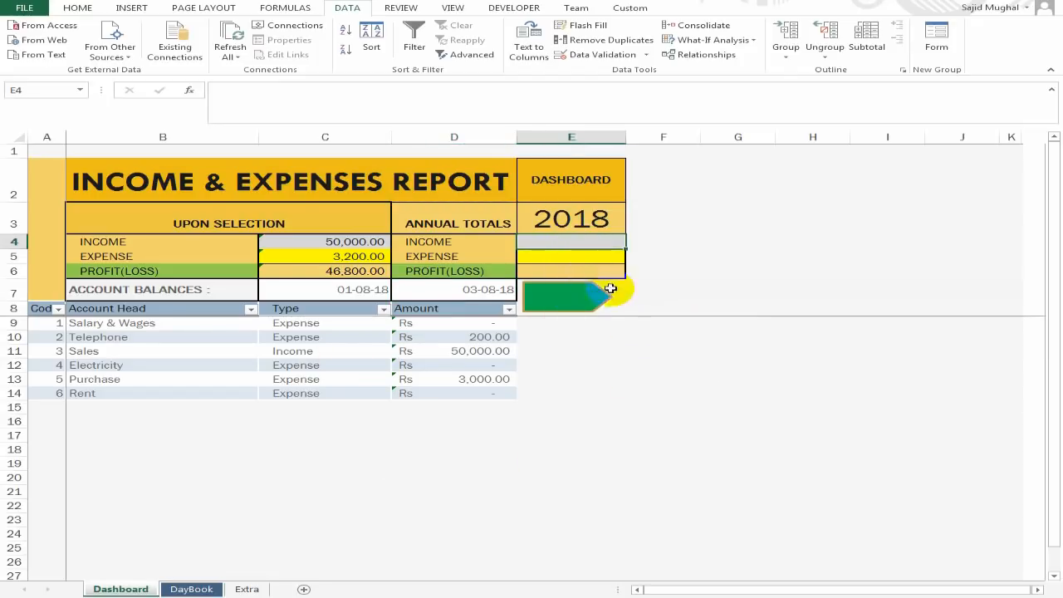
click(194, 588)
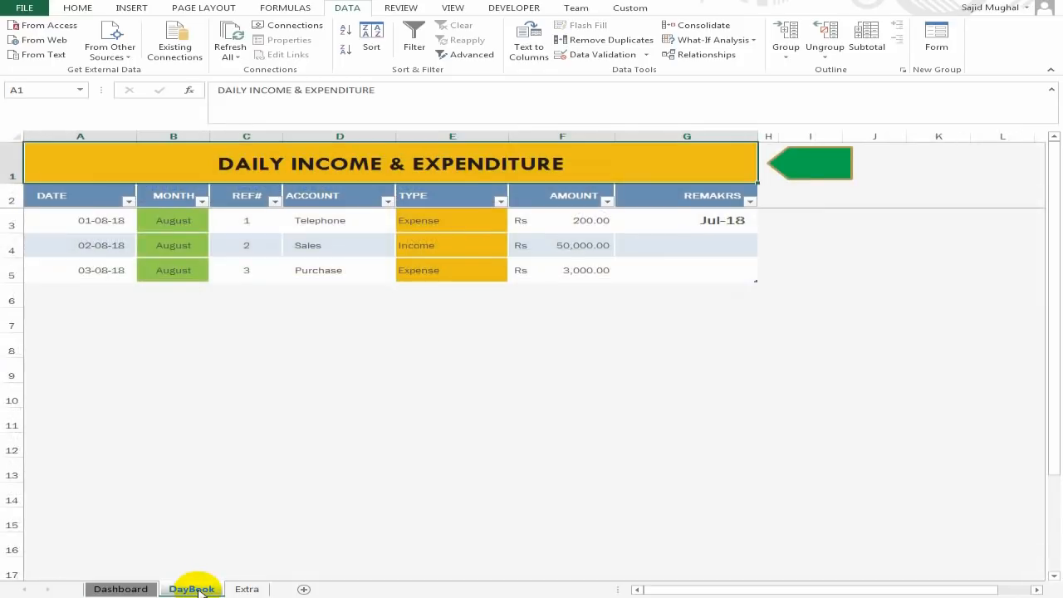
click(251, 588)
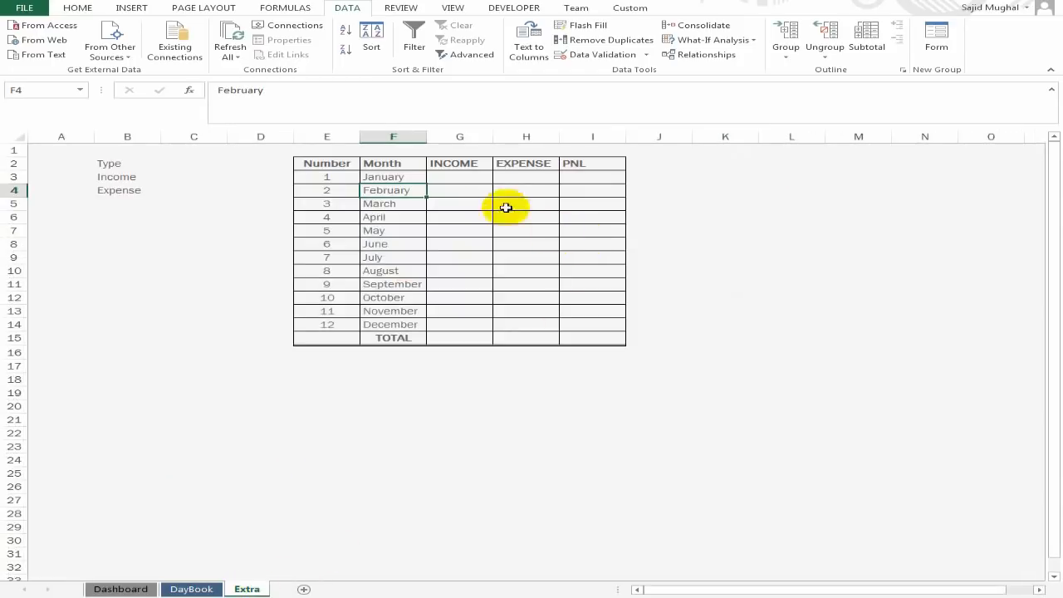
click(463, 178)
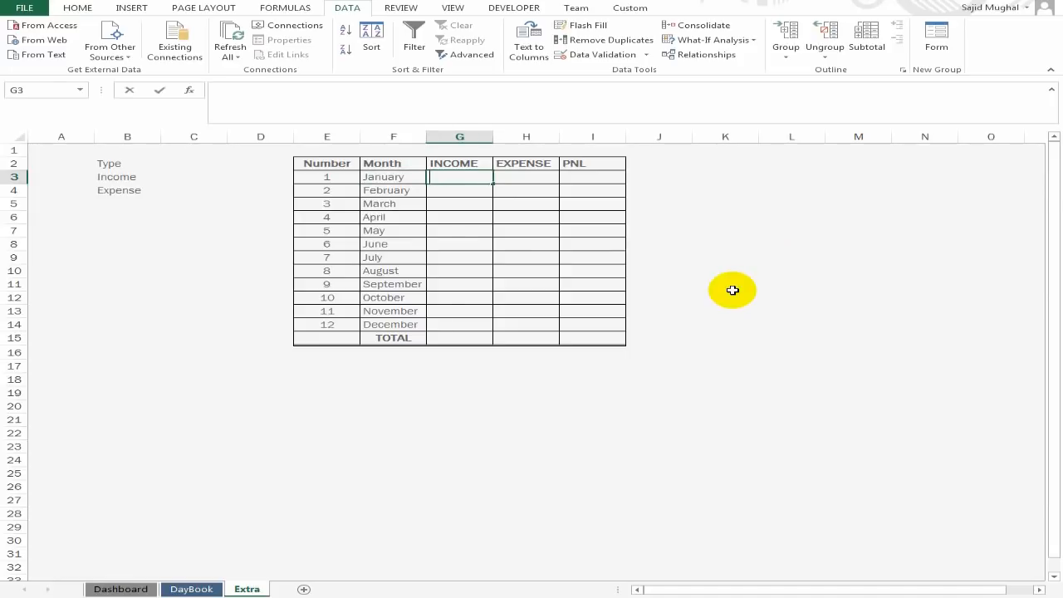
text(=sumif)
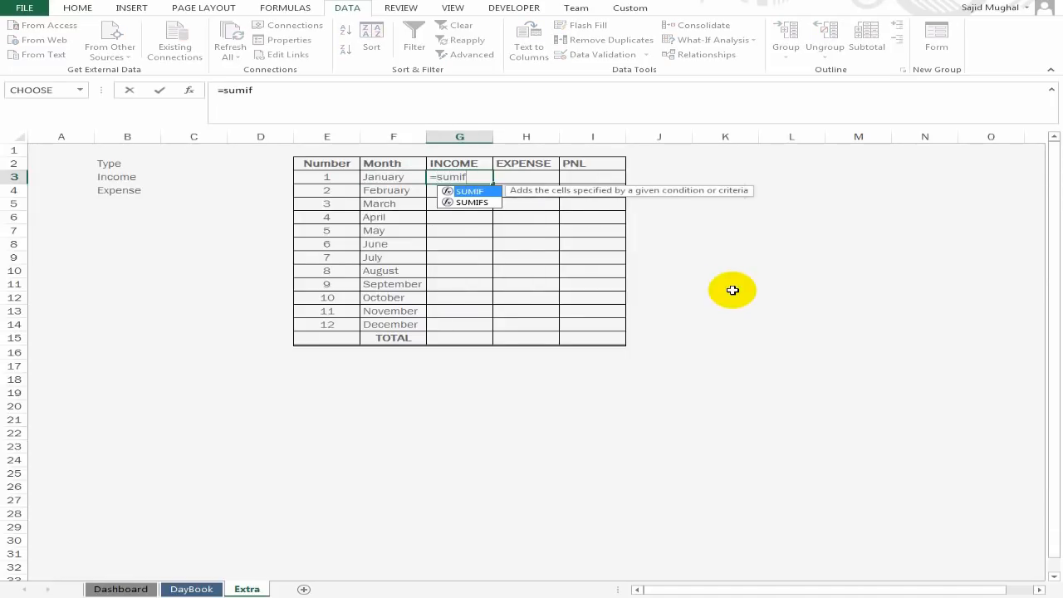
key(Tab)
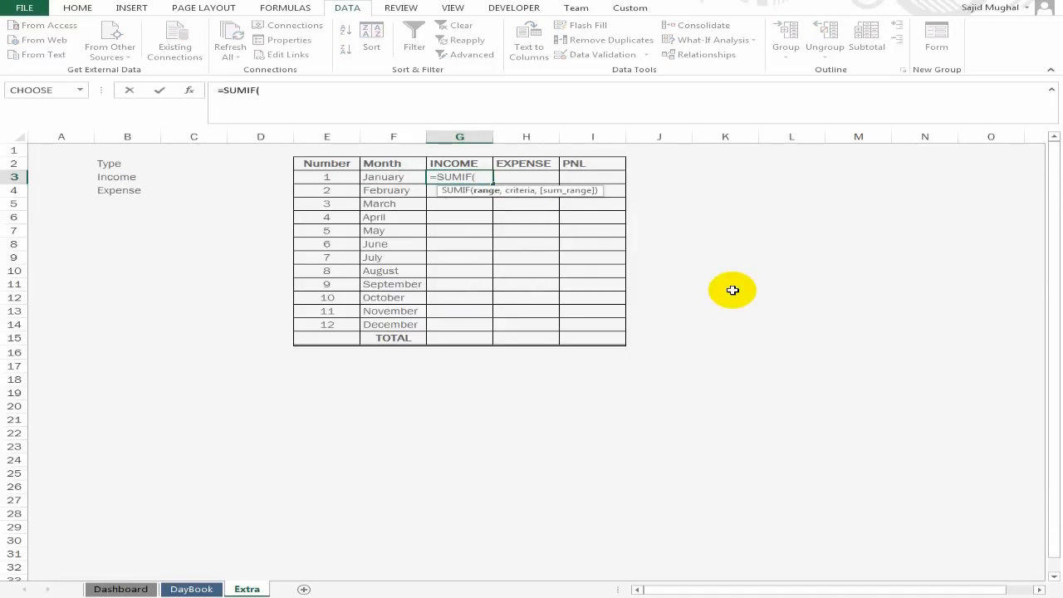
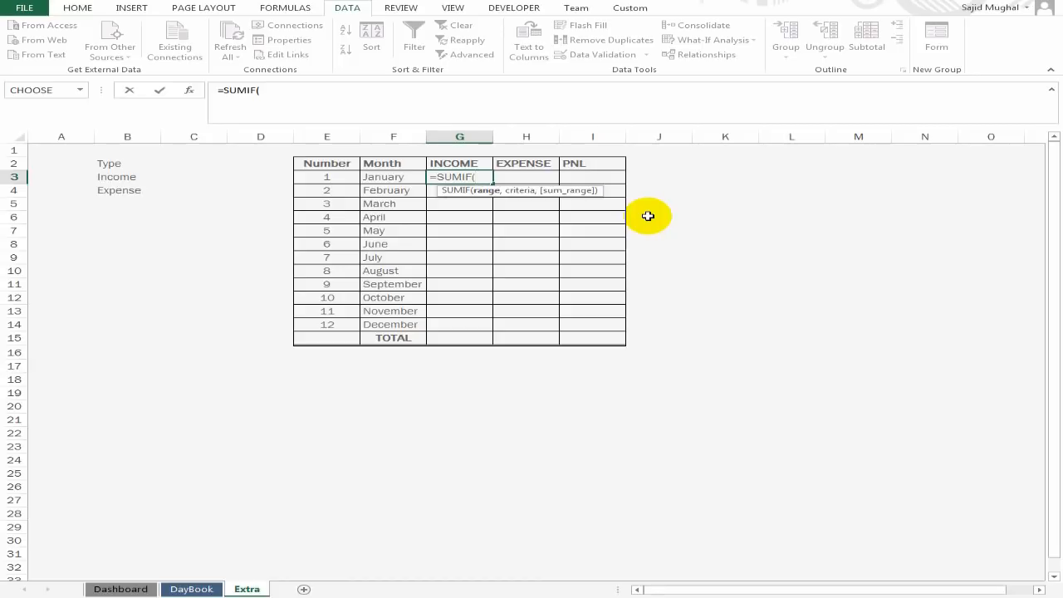
key(BackSpace)
text(s)
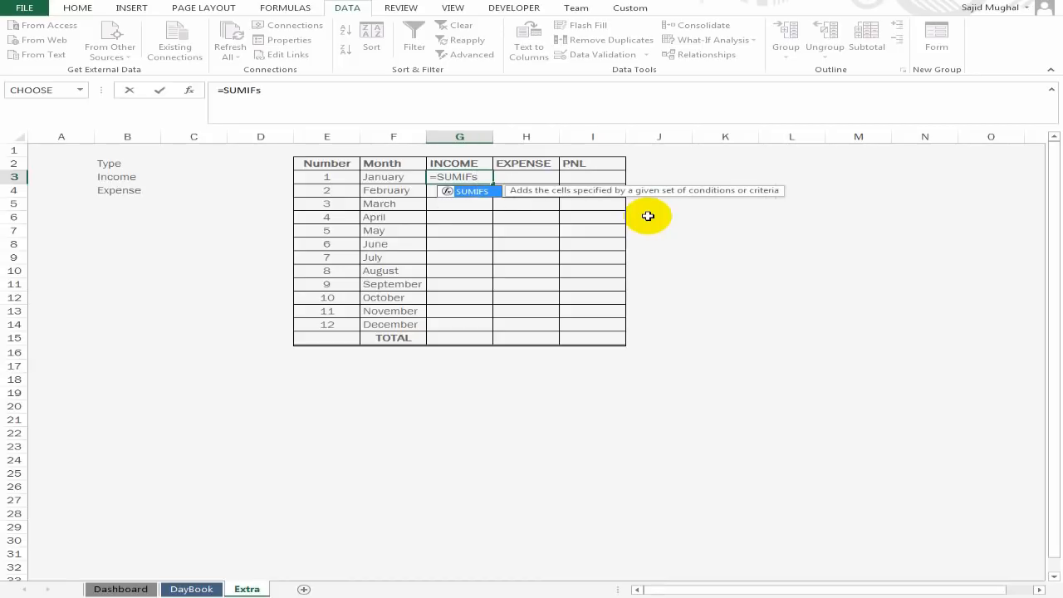
key(Tab)
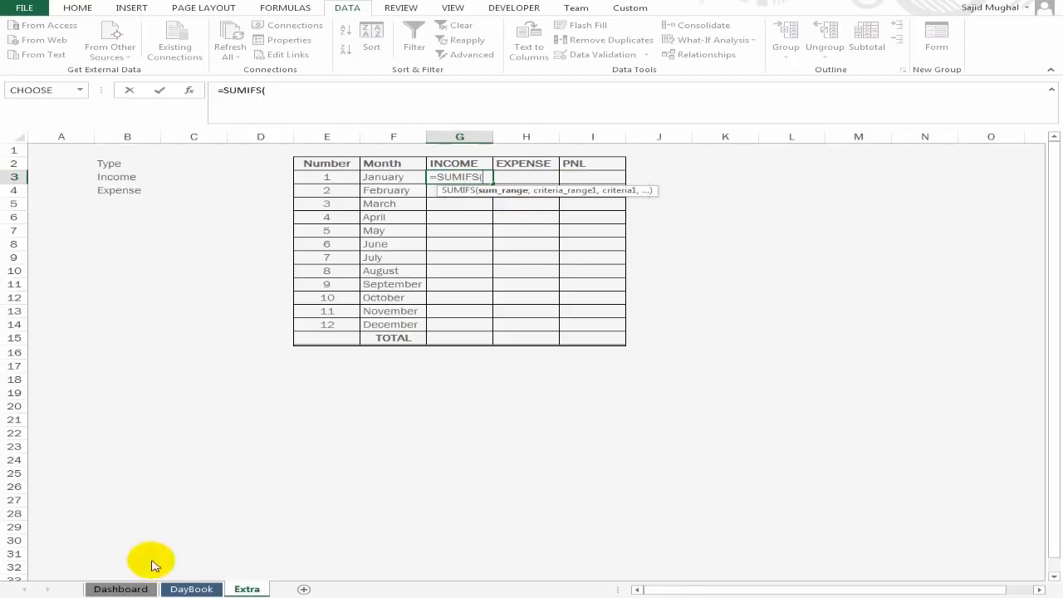
click(191, 588)
click(557, 198)
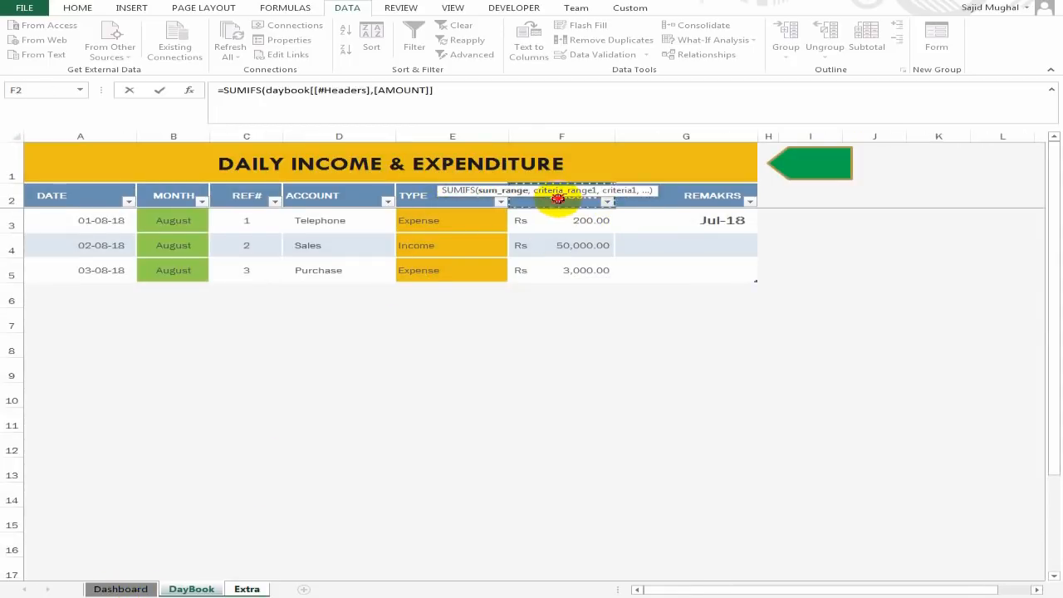
drag(558, 199, 562, 266)
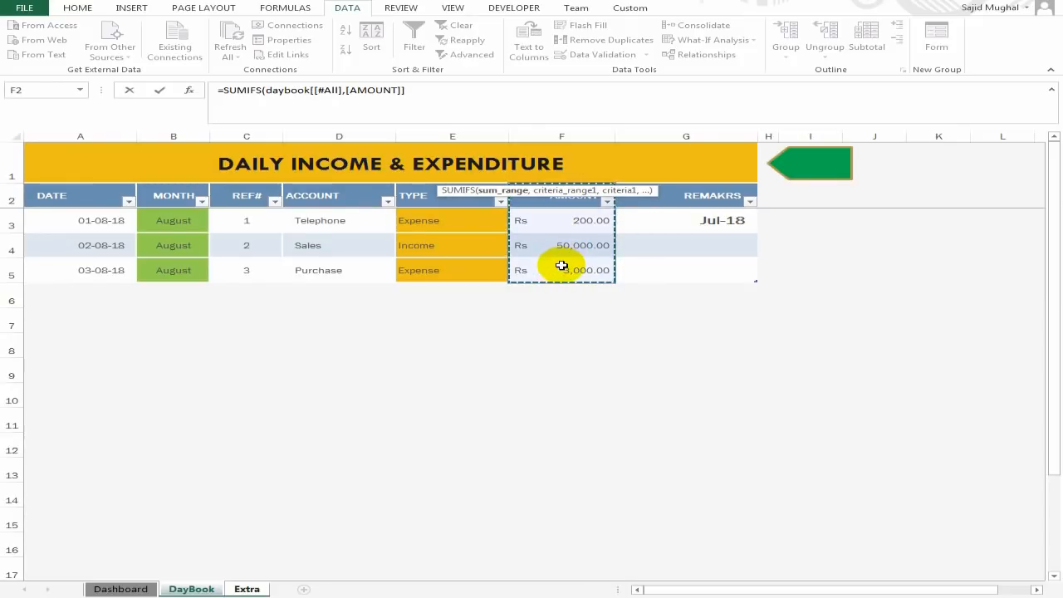
text(,)
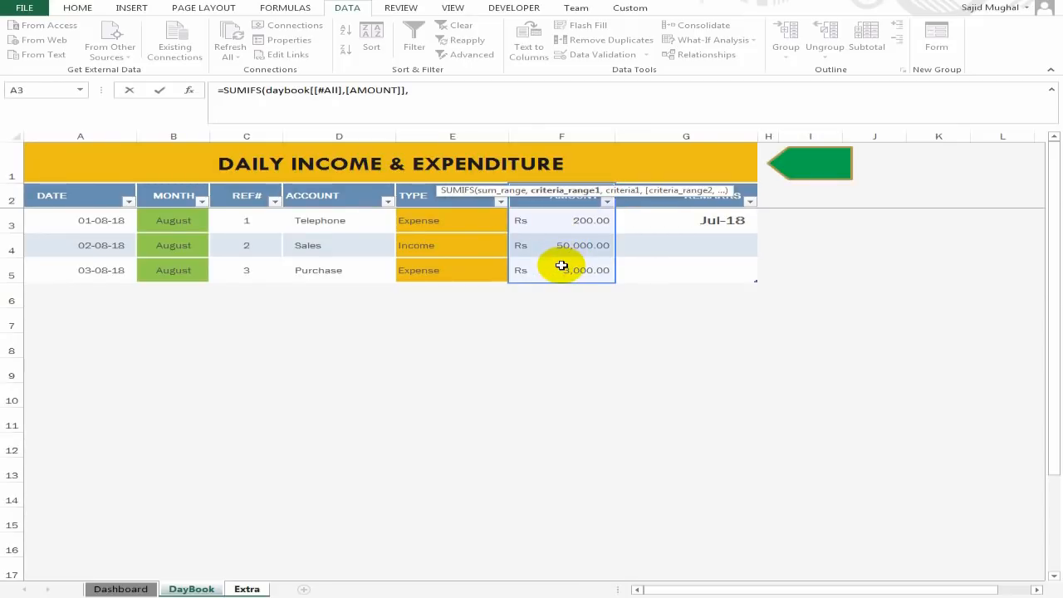
- Add daybook[[#All],[MONTH]] as the first criteria range, with the January cell Extra!F3 as its criterion
click(176, 198)
drag(176, 220, 179, 267)
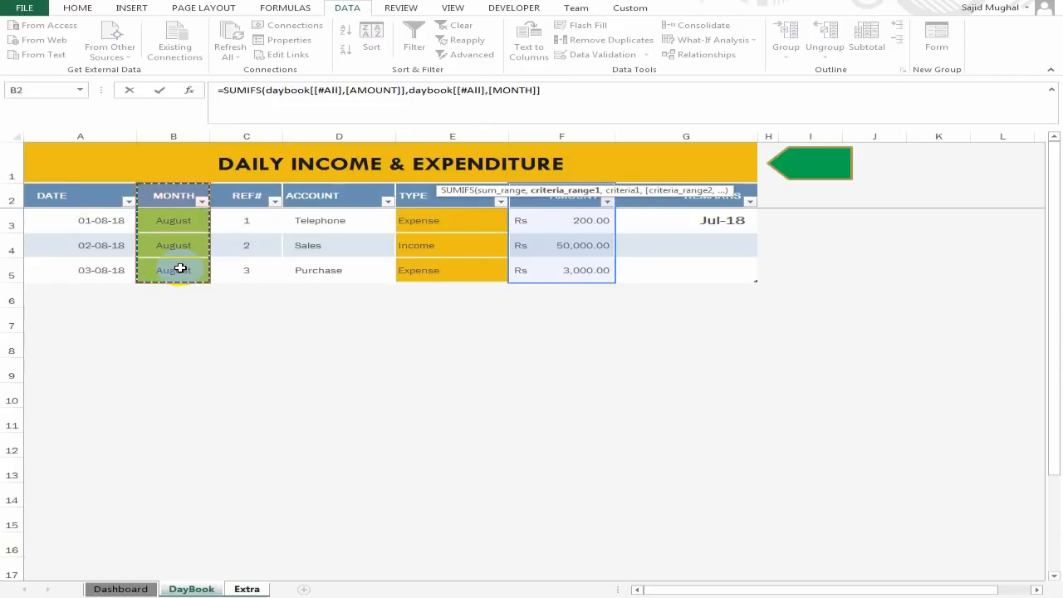
text(,)
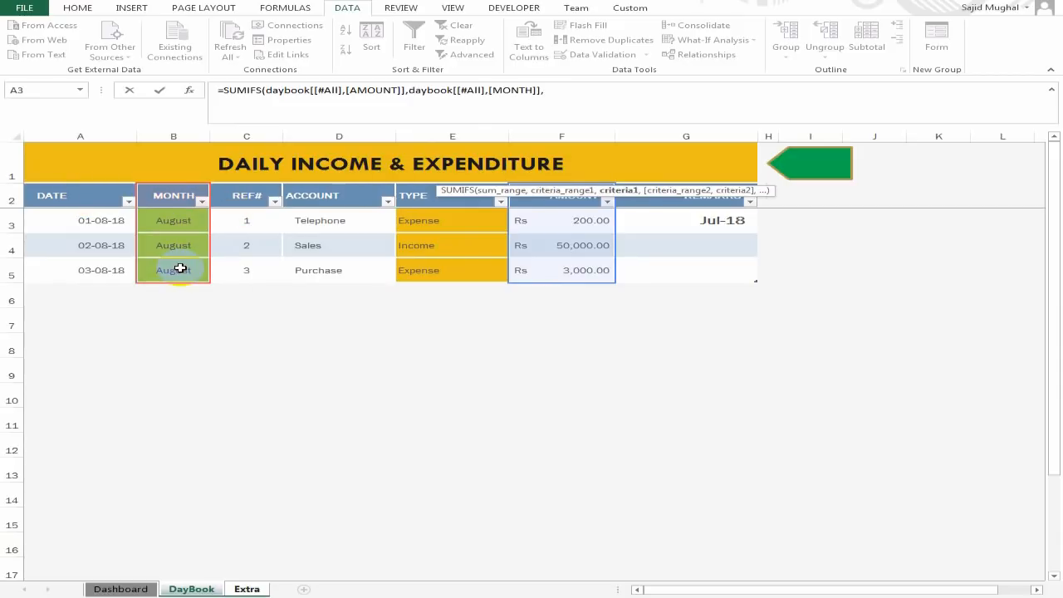
click(247, 589)
click(389, 178)
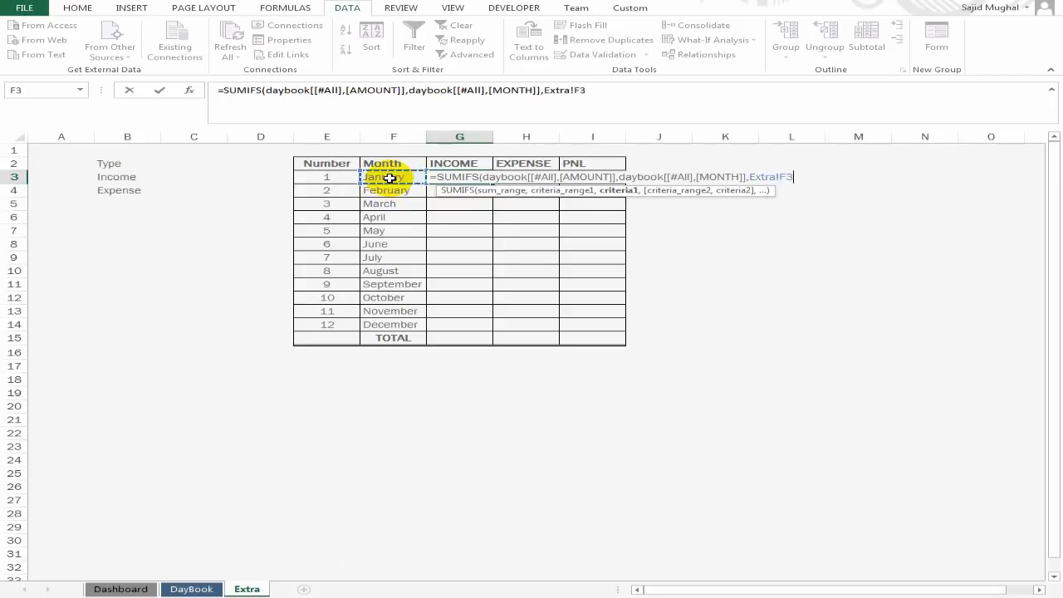
text(,)
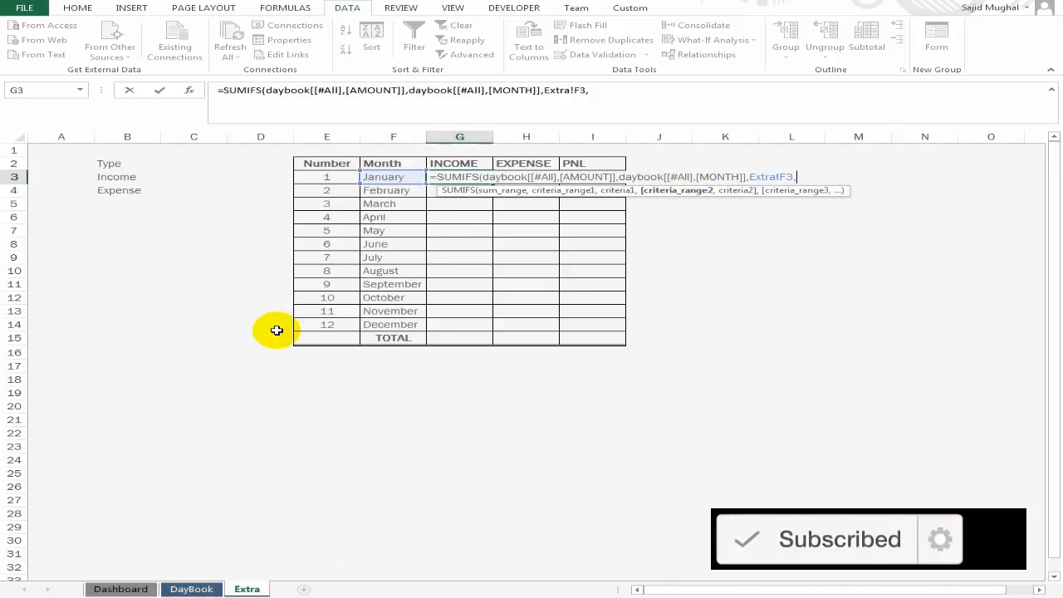
- Add daybook[[#All],[TYPE]] as the second criteria range with the absolute reference Extra!$G$2 as criterion, and enter the formula
click(190, 588)
drag(415, 193, 421, 261)
text(,)
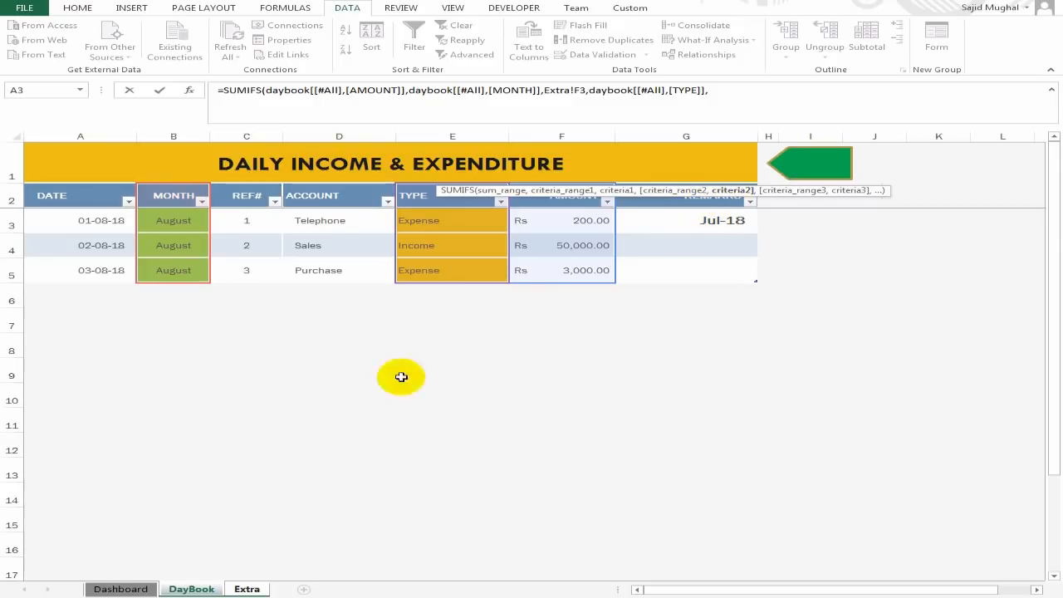
click(120, 589)
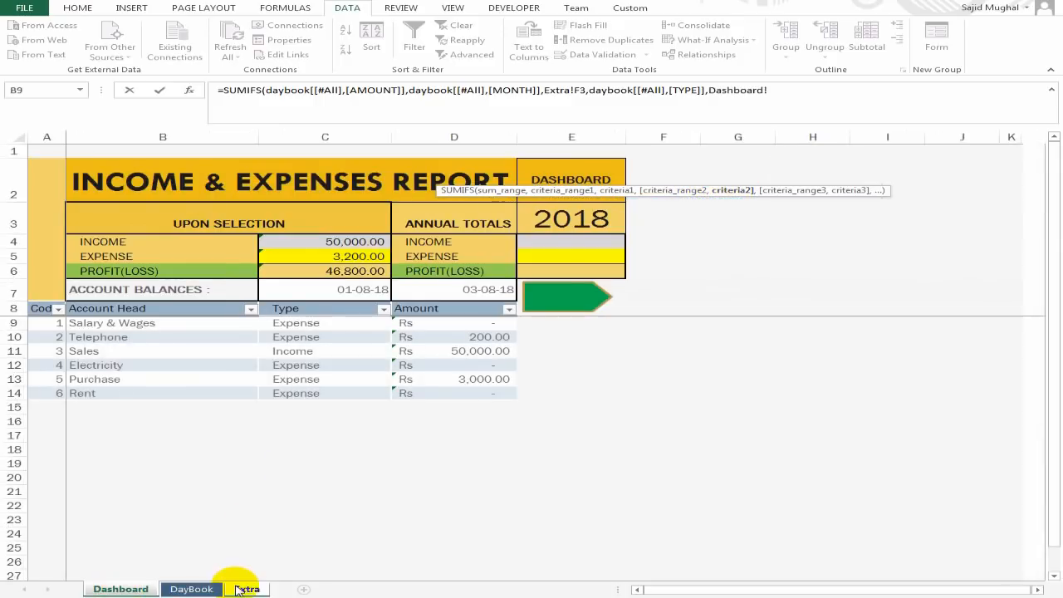
click(246, 588)
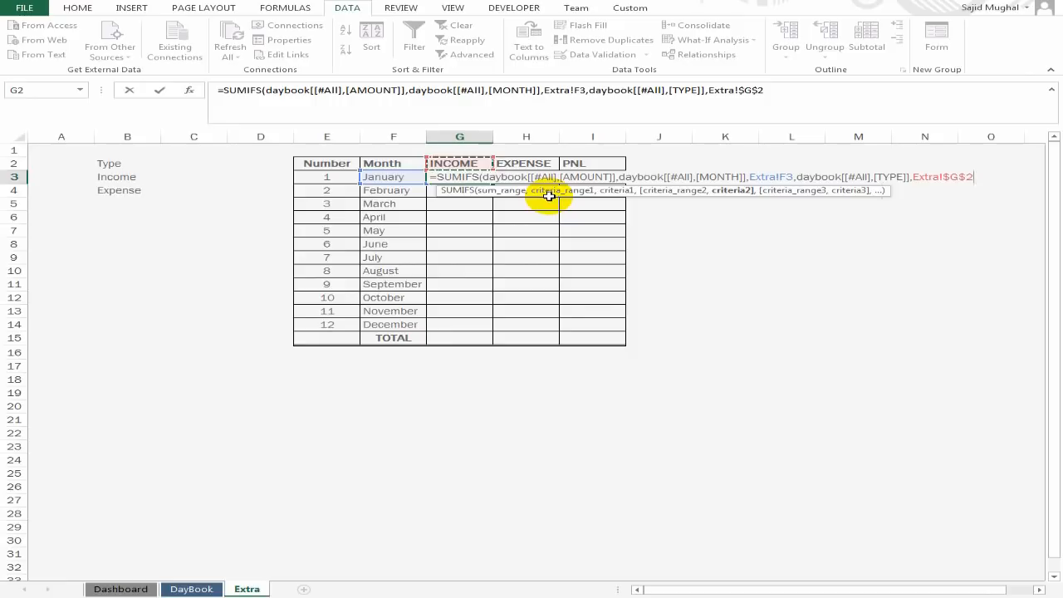
key(Return)
key(Up)
key(Down)
key(Up)
key(Down)
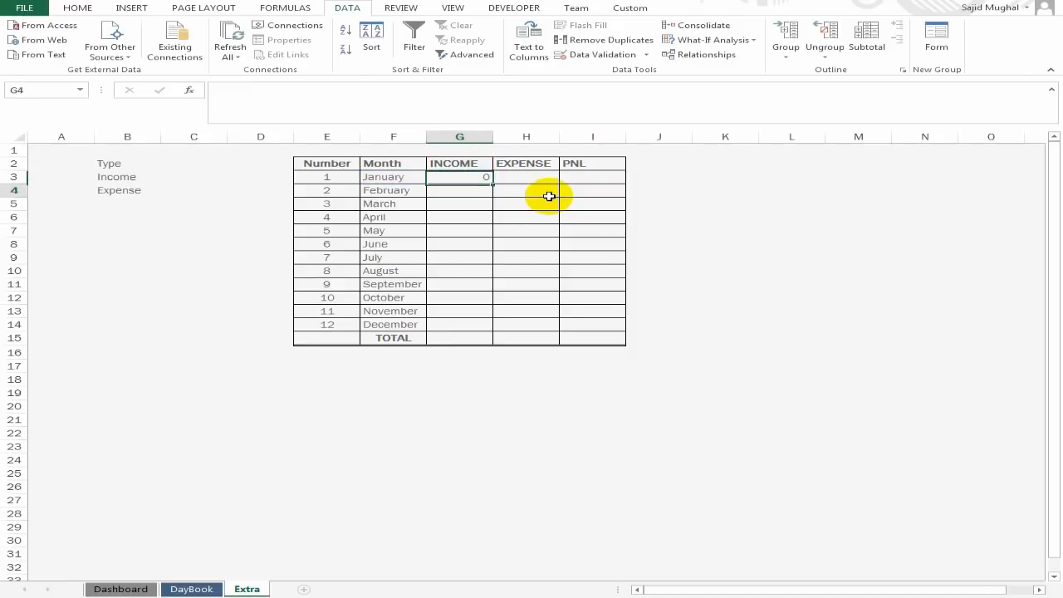
- Copy the full text of January's Income SUMIFS formula into January's Expense cell
key(Up)
key(F2)
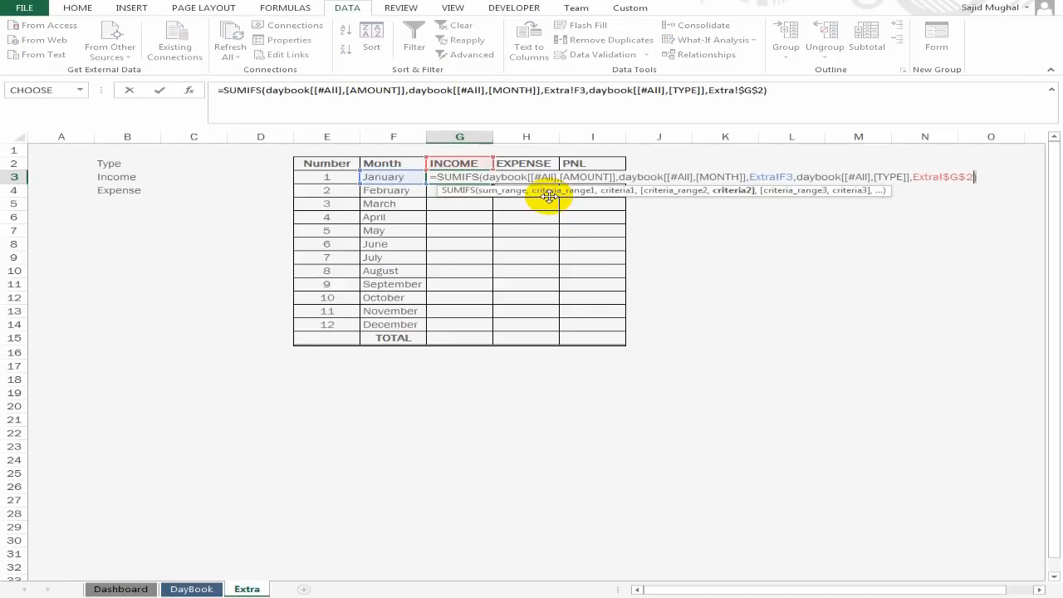
key(shift+Left)
key(shift+Left)
key(shift+Left)
key(shift+Left)
key(shift+Left)
key(shift+Left)
key(shift+Left)
key(shift+Left)
key(shift+Left)
key(shift+Left)
key(shift+Left)
key(shift+Left)
key(shift+Left)
key(shift+Left)
key(shift+Left)
key(shift+Left)
key(shift+Left)
key(shift+Left)
key(shift+Left)
key(shift+Left)
key(shift+Left)
key(shift+Left)
key(shift+Left)
key(shift+Left)
key(shift+Left)
key(shift+Left)
key(shift+Left)
key(shift+Left)
key(shift+Left)
key(shift+Left)
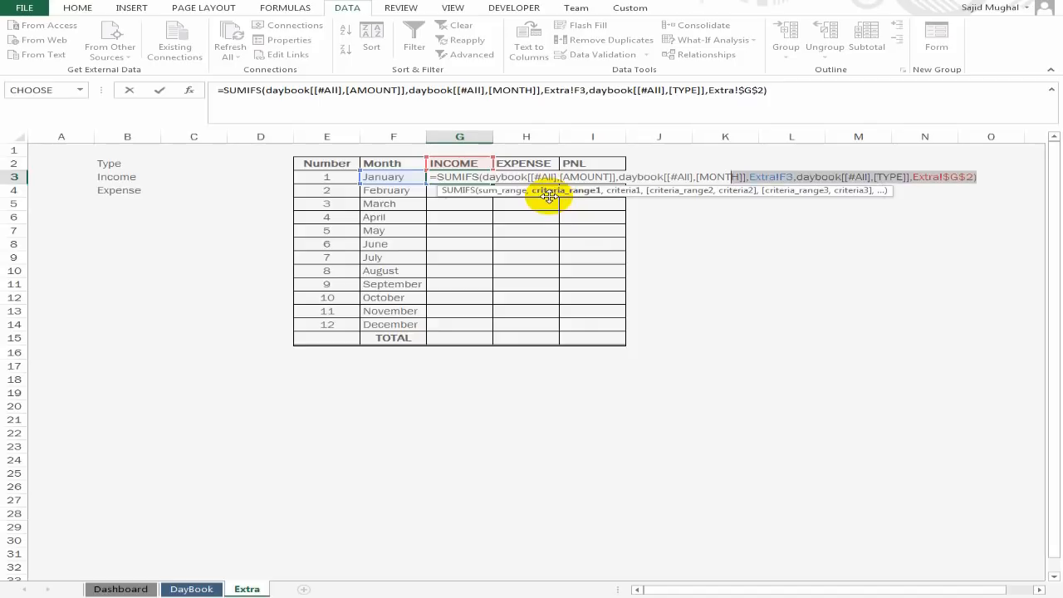
key(shift+Left)
key(shift+Left)
key(shift+Left)
key(shift+Left)
key(shift+Left)
key(shift+Left)
key(shift+Left)
key(shift+Left)
key(shift+Left)
key(shift+Left)
key(shift+Left)
key(shift+Left)
key(shift+Left)
key(shift+Left)
key(shift+Left)
key(shift+Left)
key(shift+Left)
key(shift+Left)
key(shift+Left)
key(shift+Left)
key(shift+Left)
key(shift+Left)
key(shift+Left)
key(shift+Left)
key(shift+Left)
key(shift+Left)
key(shift+Left)
key(ctrl+c)
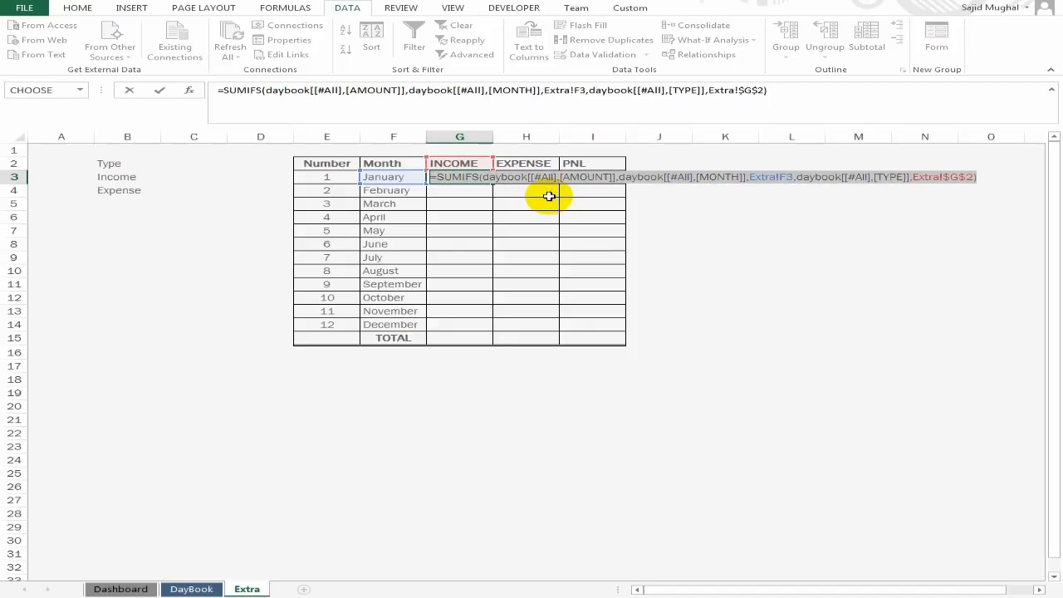
key(Return)
key(Up)
key(Right)
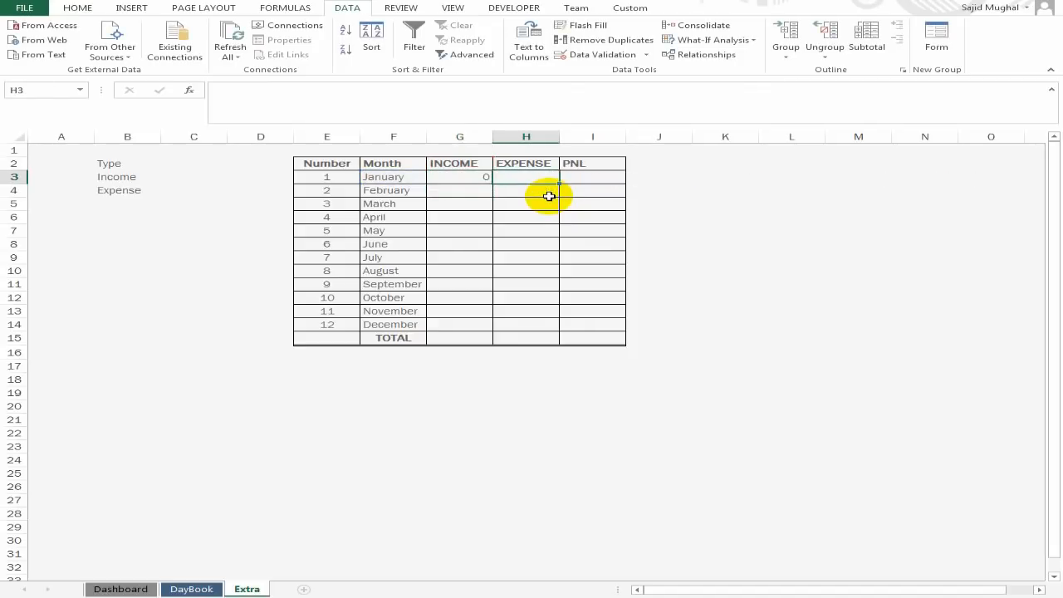
key(F2)
key(ctrl+v)
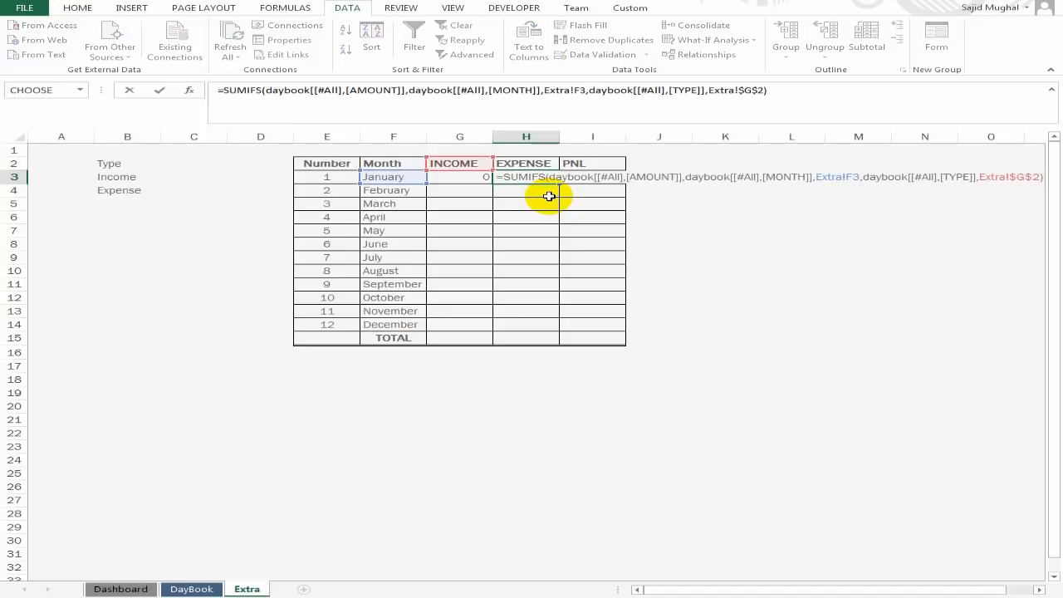
- Change the type criterion in January's Expense SUMIFS formula to Extra!$H$2 and enter it
key(Left)
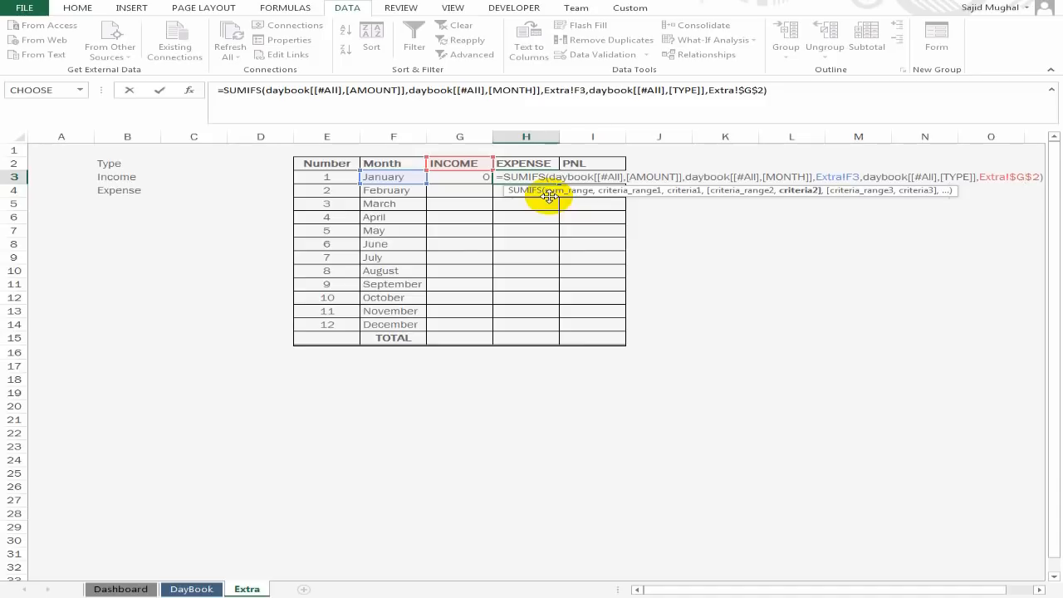
text(H)
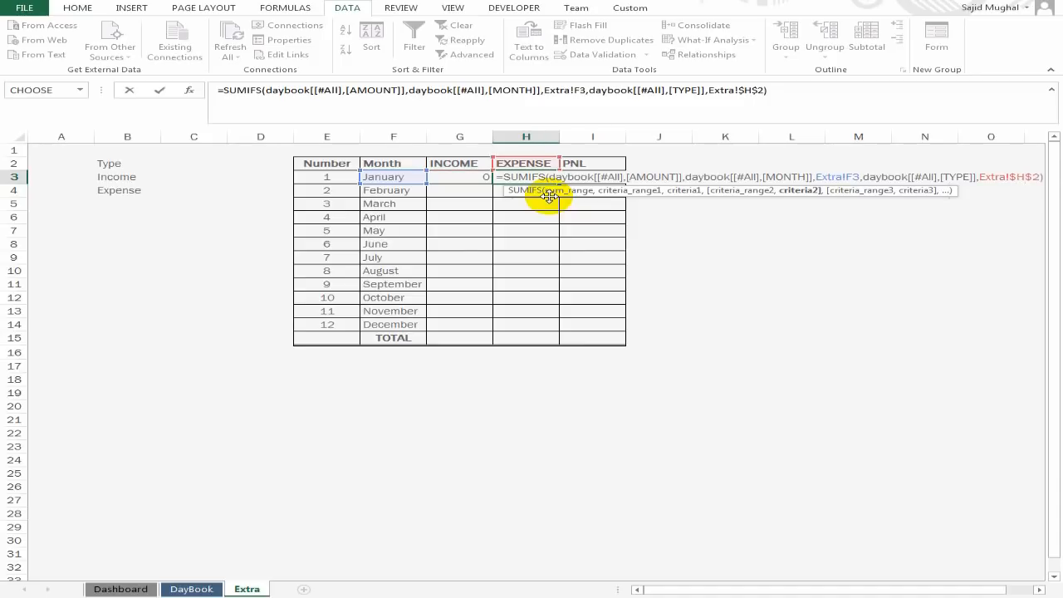
key(Return)
- Fill January's Income and Expense formulas down through December
key(Up)
key(Left)
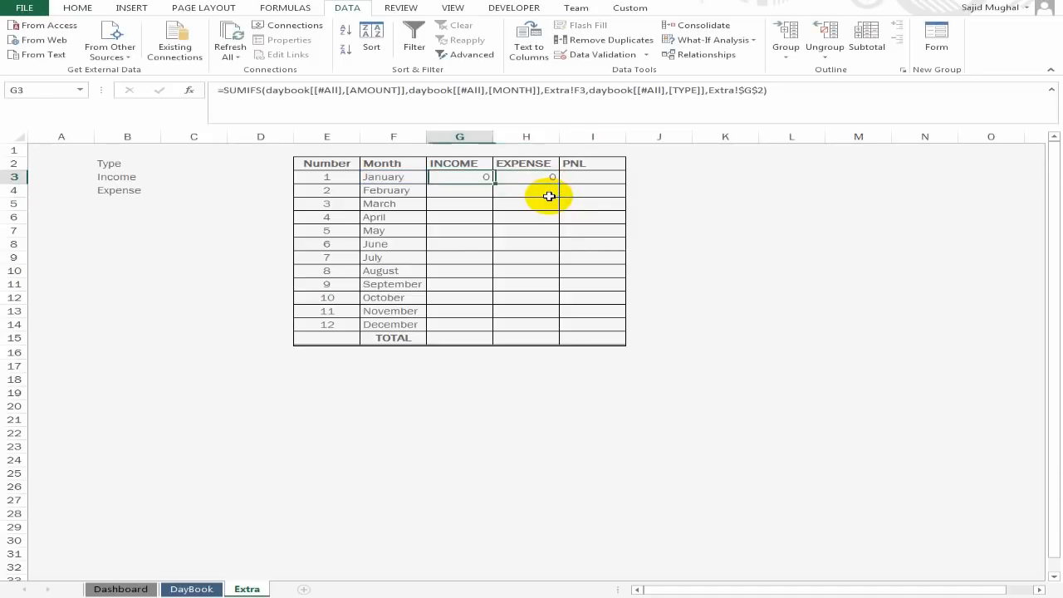
key(shift+Right)
key(shift+Down)
key(shift+Down)
key(shift+Down)
key(shift+Down)
key(shift+Down)
key(shift+Down)
key(shift+Down)
key(shift+Down)
key(shift+Down)
key(shift+Down)
key(shift+Down)
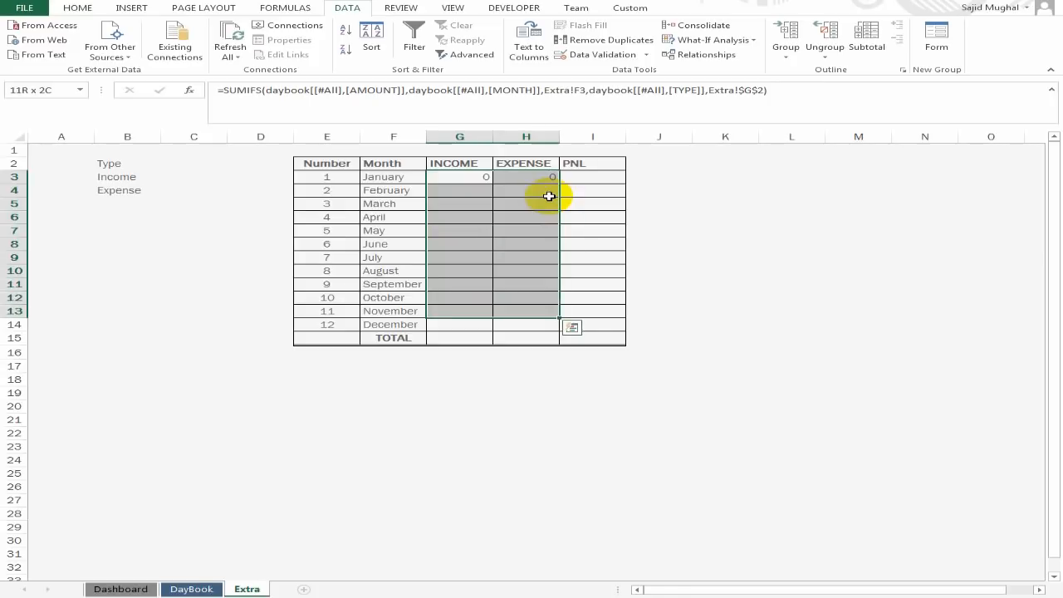
- Check August's Income and Expense figures against the individual amounts on the DayBook sheet
click(481, 269)
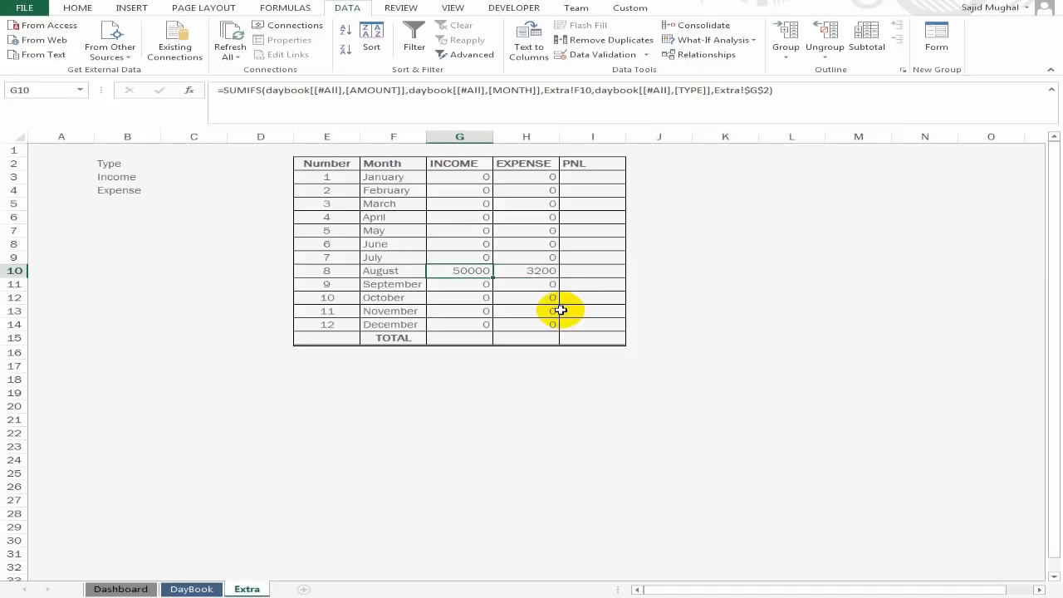
key(Right)
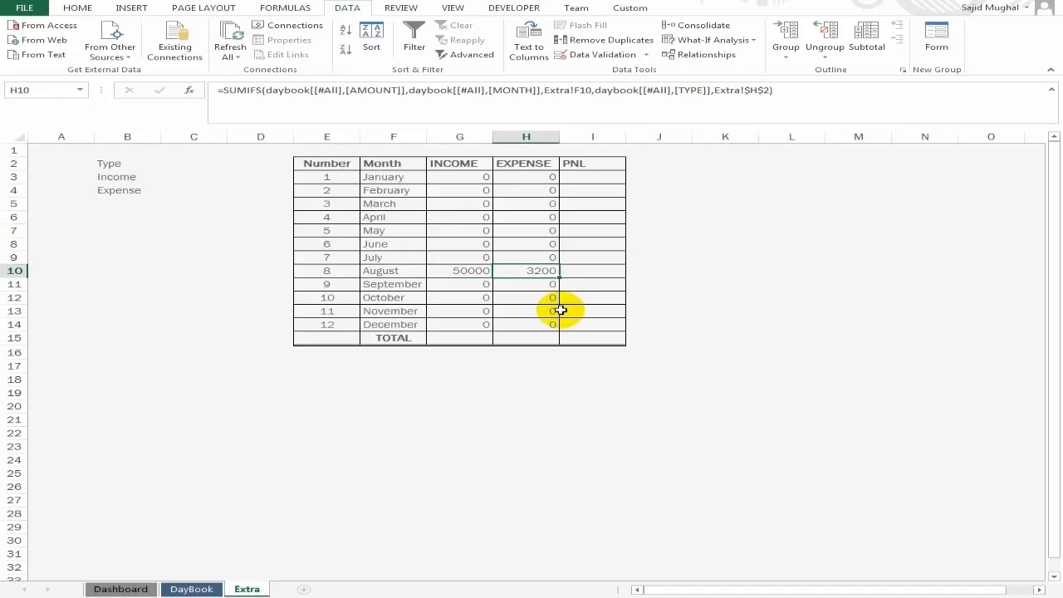
click(192, 589)
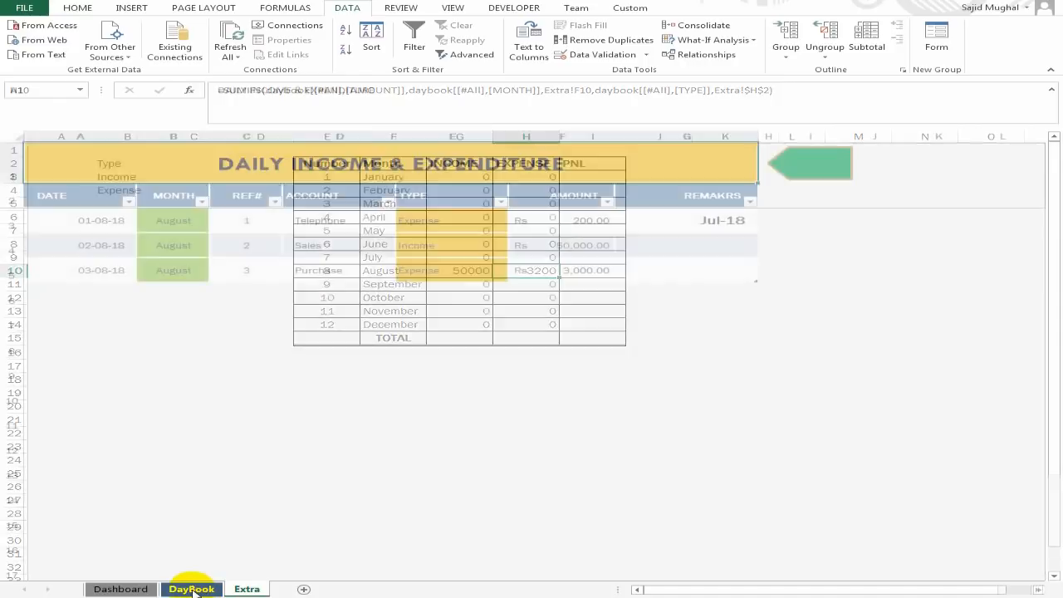
click(551, 247)
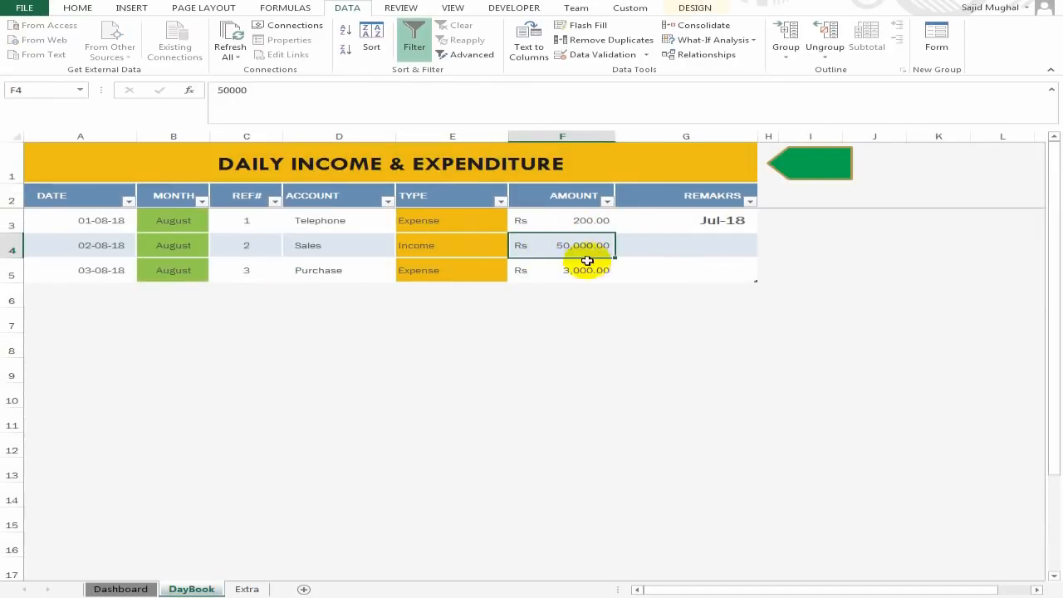
click(581, 276)
click(560, 221)
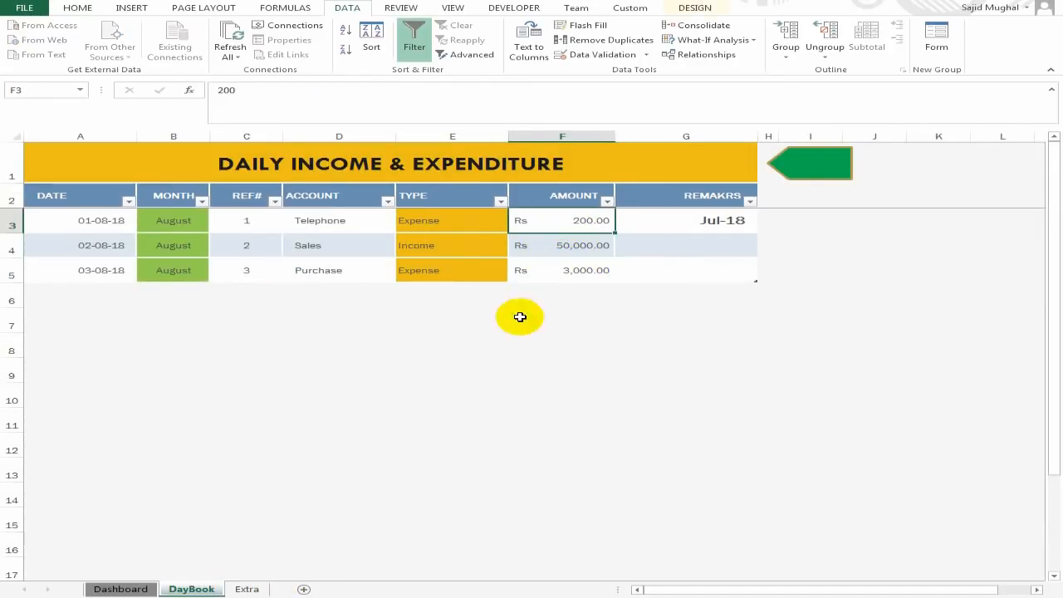
- Start a new DayBook entry in row 6 with the date 1-9 and reference number 4
click(133, 291)
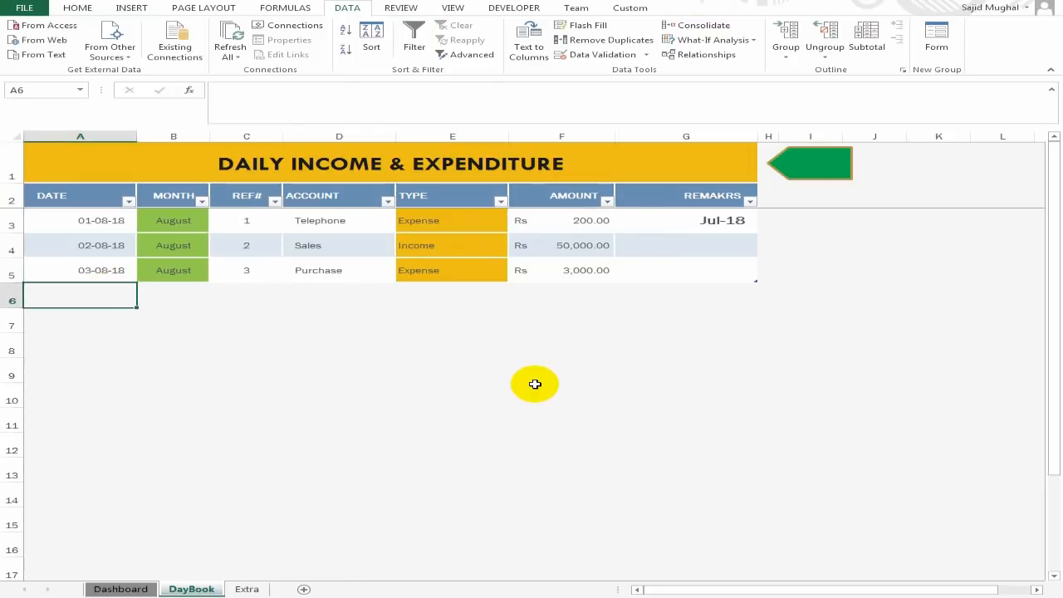
text(1-9)
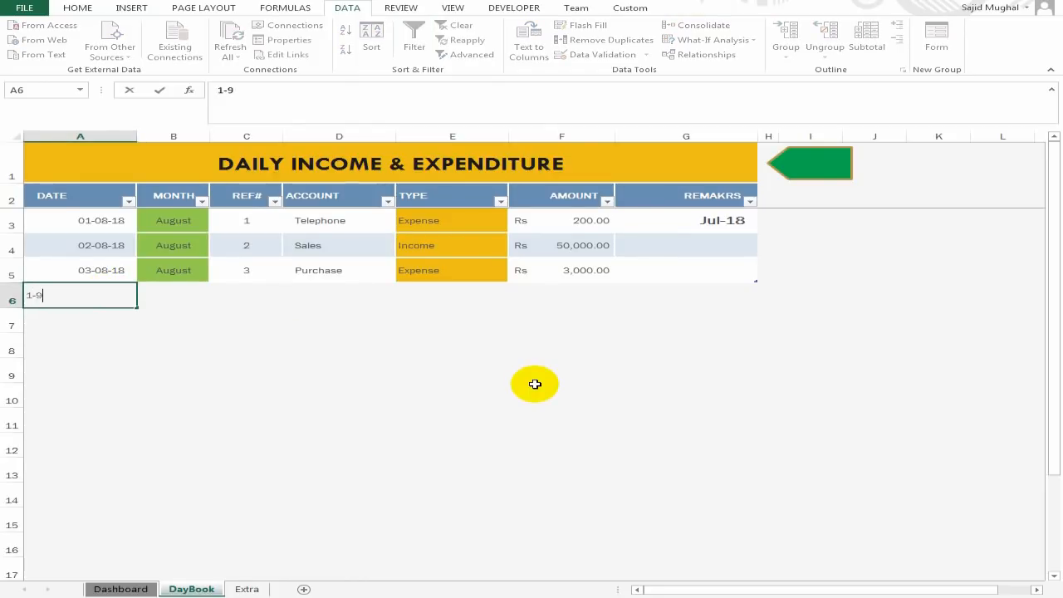
key(Tab)
key(Tab)
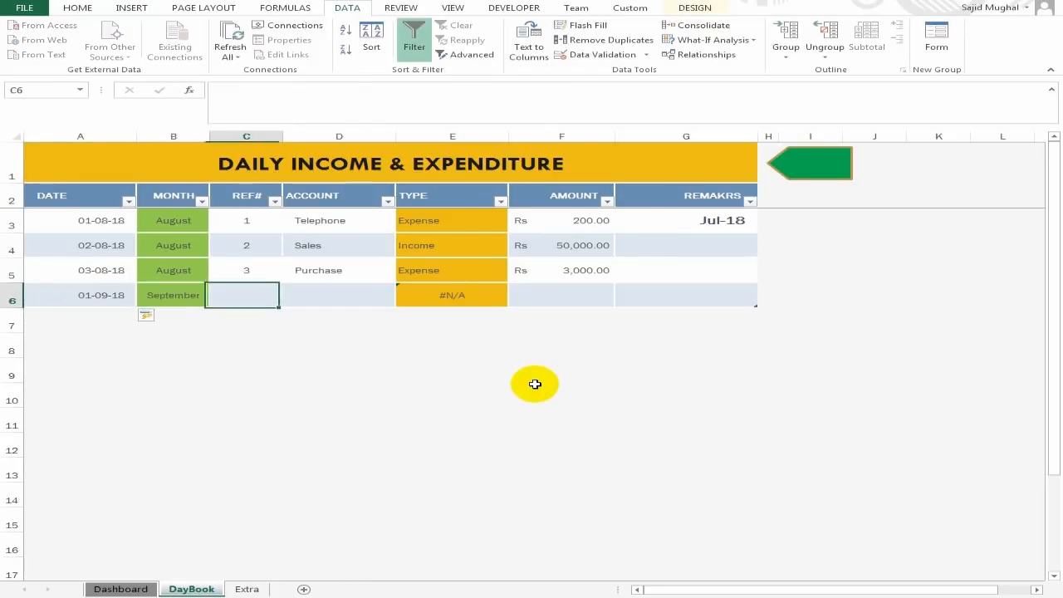
text(4)
key(Tab)
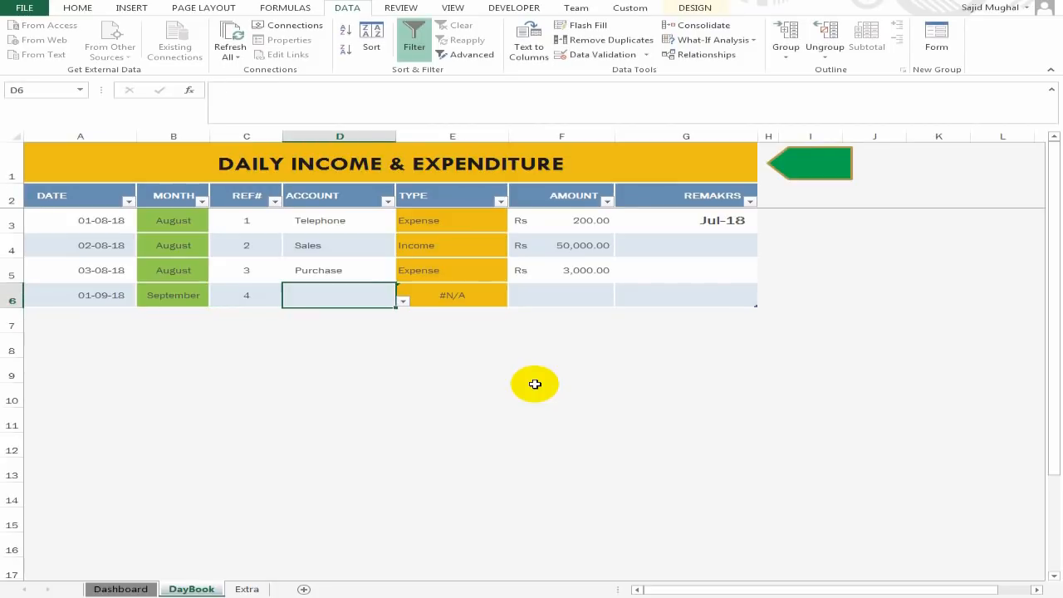
text(p)
key(Tab)
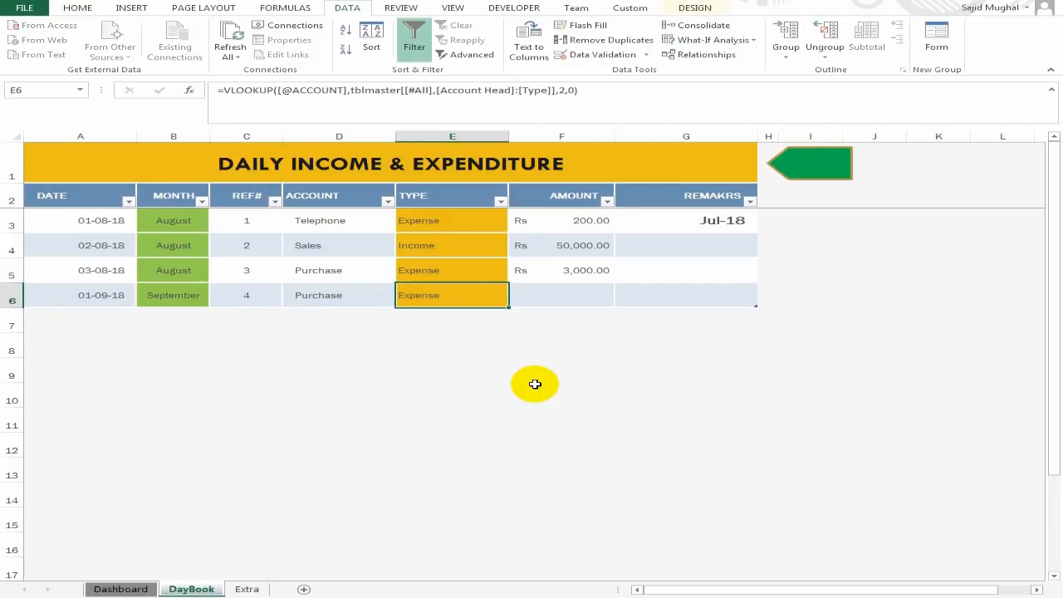
key(Tab)
key(shift+Tab)
key(shift+Tab)
key(Delete)
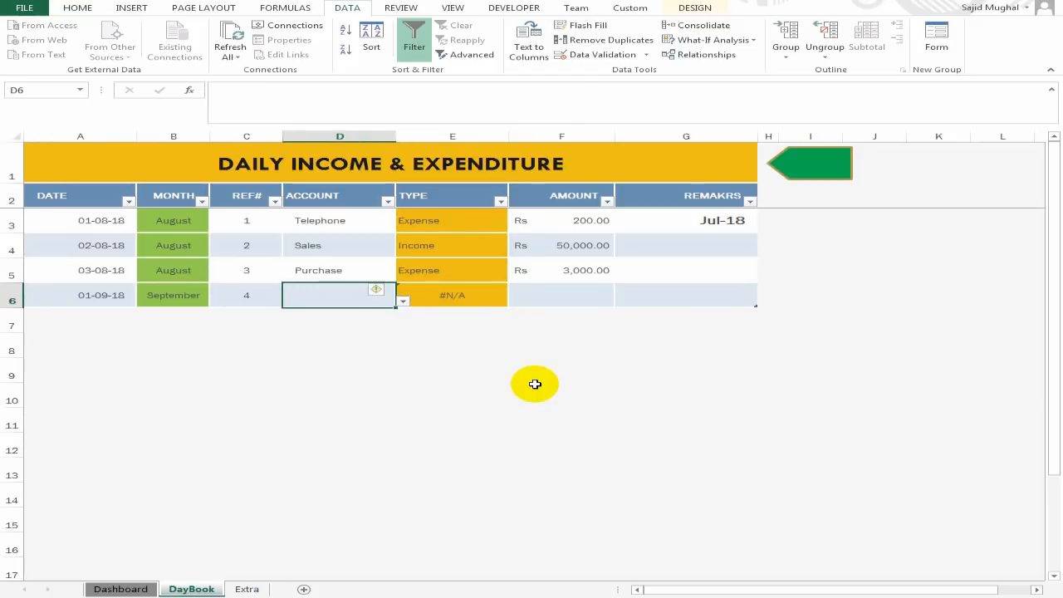
- Wrap the VLOOKUP formula of the DayBook TYPE column in IFERROR with "-" as the value if error
key(Tab)
key(Up)
key(Up)
key(Up)
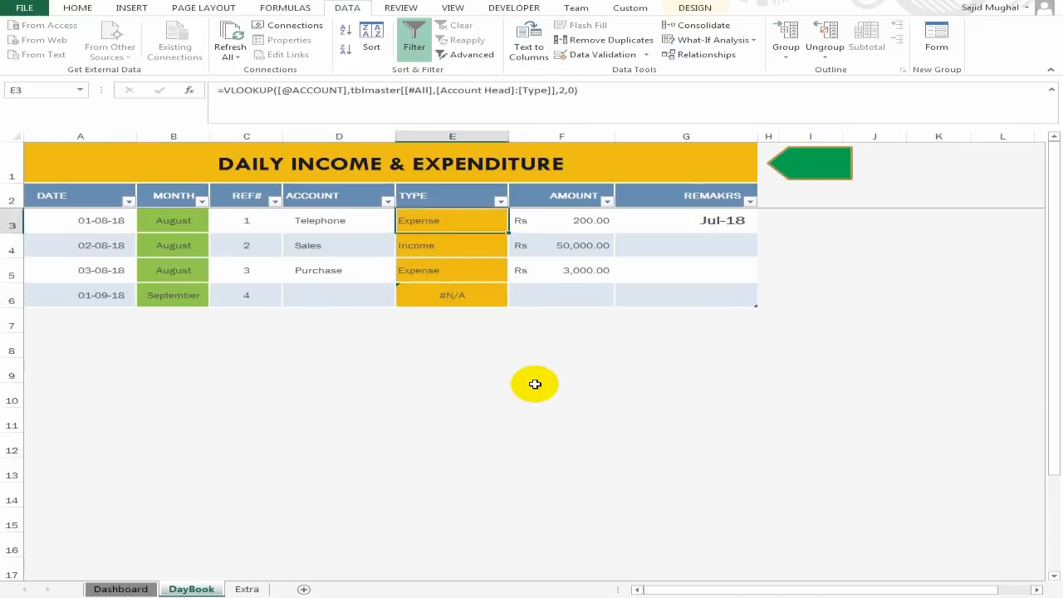
key(F2)
key(Left)
key(Left)
key(Left)
key(Left)
key(Left)
key(Left)
key(Left)
key(Left)
key(Left)
key(Left)
key(Left)
key(Left)
key(Left)
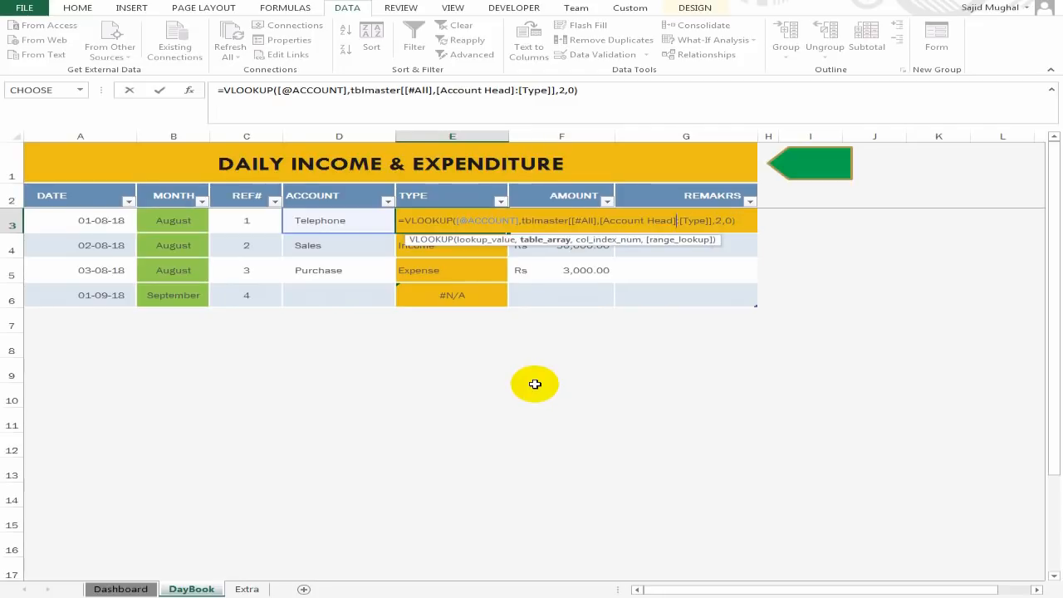
key(Left)
key(Left)
key(Left)
key(Left)
key(Left)
key(Left)
key(Left)
key(Left)
key(Left)
key(Left)
key(Left)
key(Left)
key(Left)
key(Left)
key(Left)
key(Left)
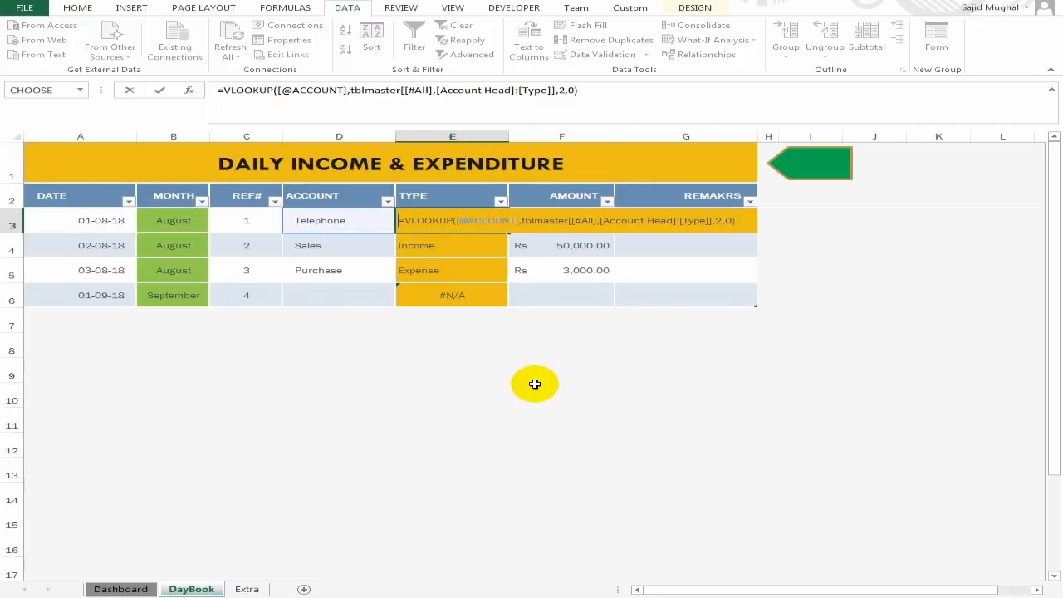
text(IFERROR()
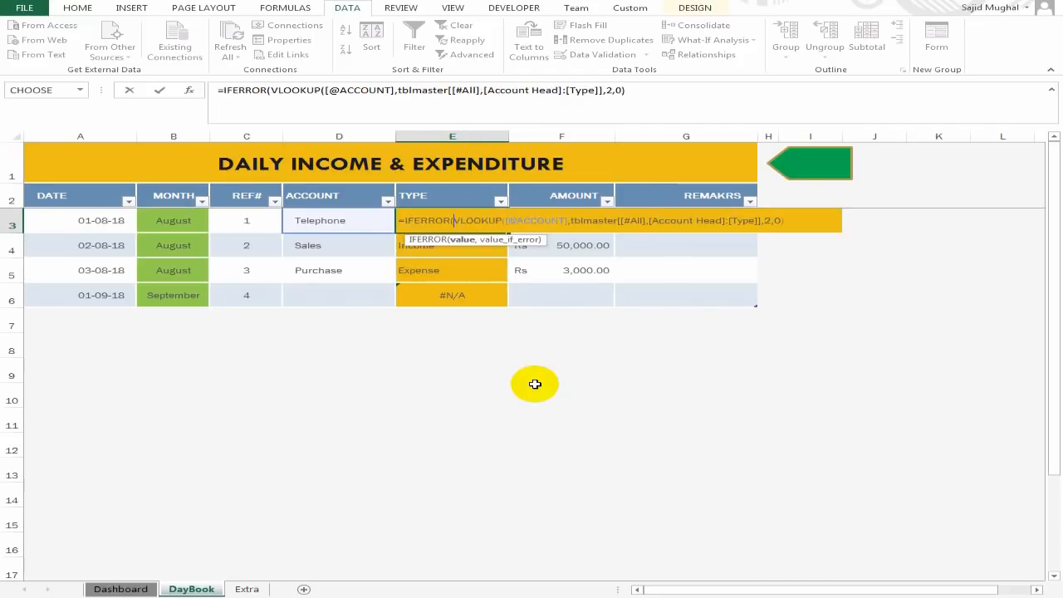
key(Right)
key(Right)
key(Right)
key(Right)
key(Right)
key(Right)
key(Right)
key(Right)
key(Right)
key(Right)
key(Right)
key(Right)
key(Right)
key(Right)
key(Right)
key(Right)
key(Right)
key(Right)
key(Right)
key(Right)
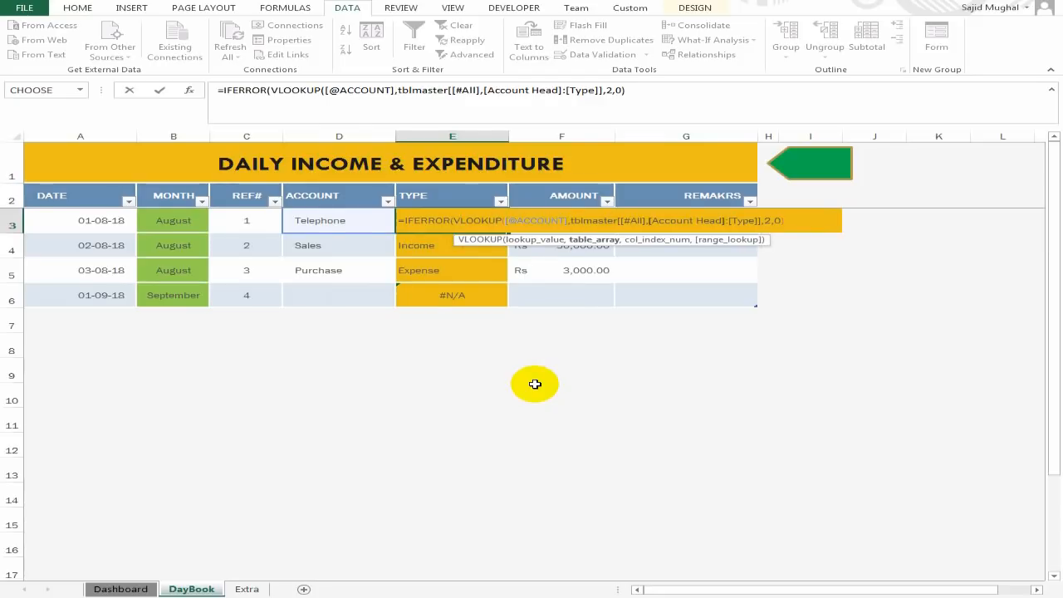
key(Right)
key(Right)
key(Right)
key(Right)
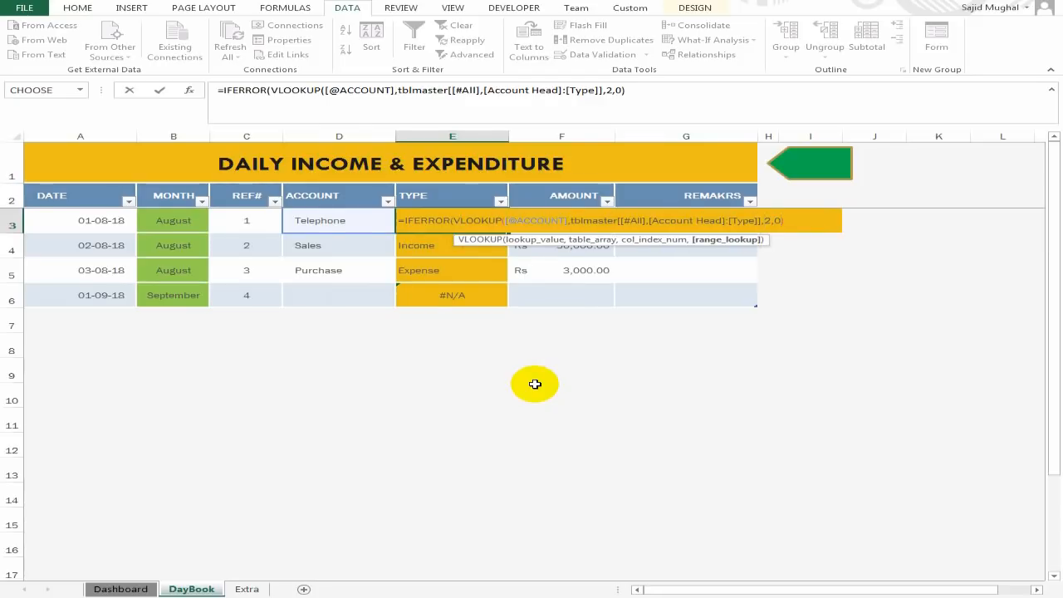
key(Right)
text(,)
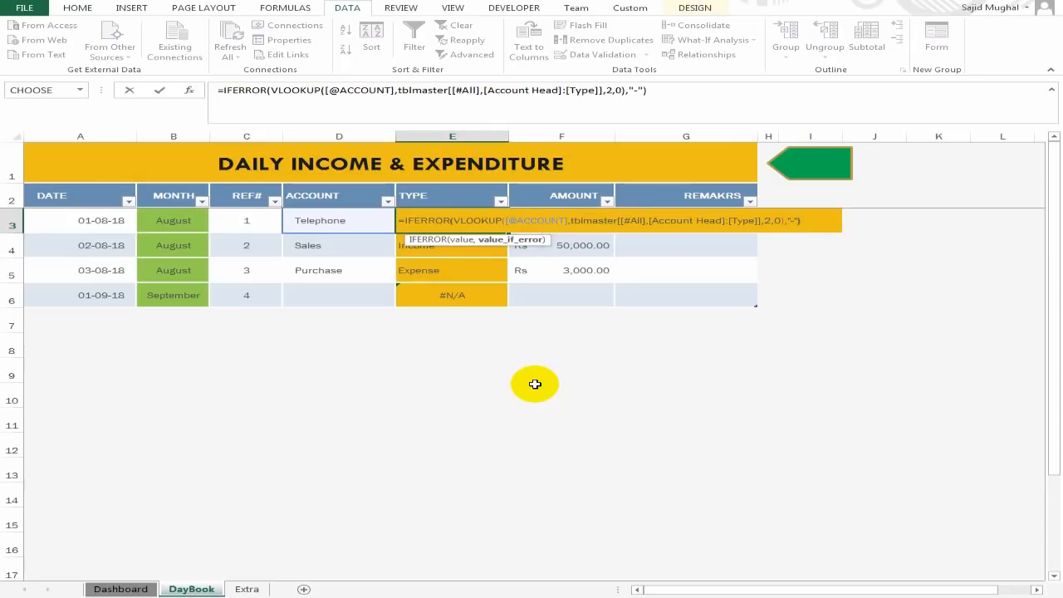
key(Return)
- Complete the 01-09-18 DayBook entry with the account Purchase and an amount of 2000
key(Down)
key(Down)
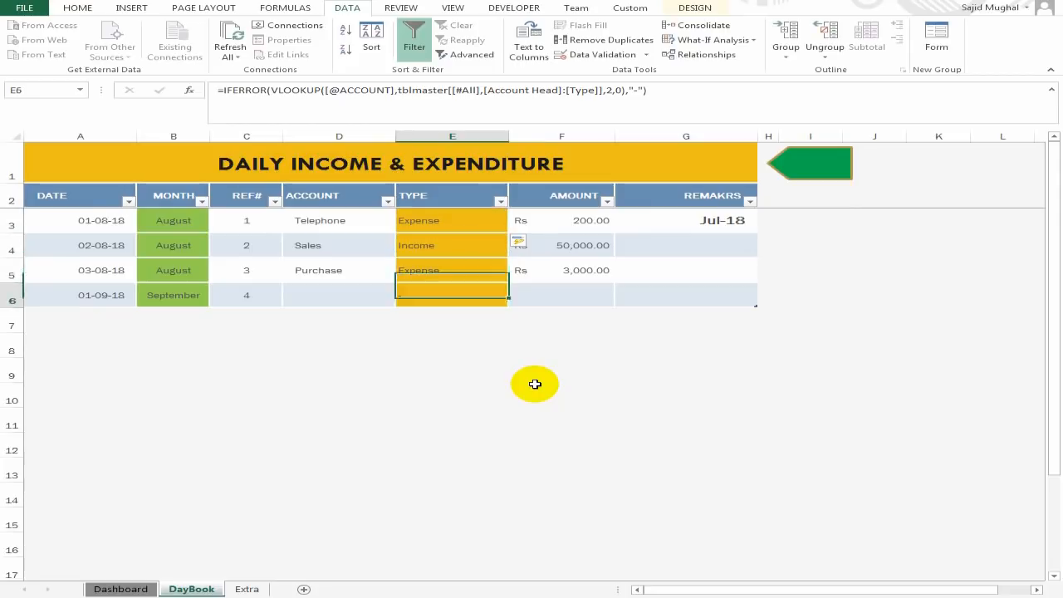
key(Left)
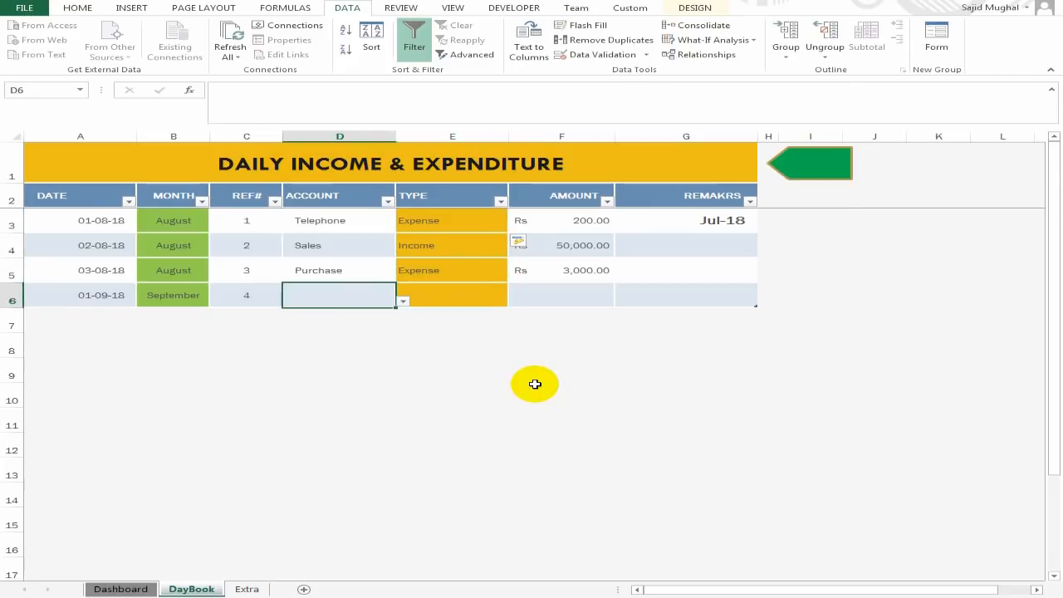
text(purchase)
key(Return)
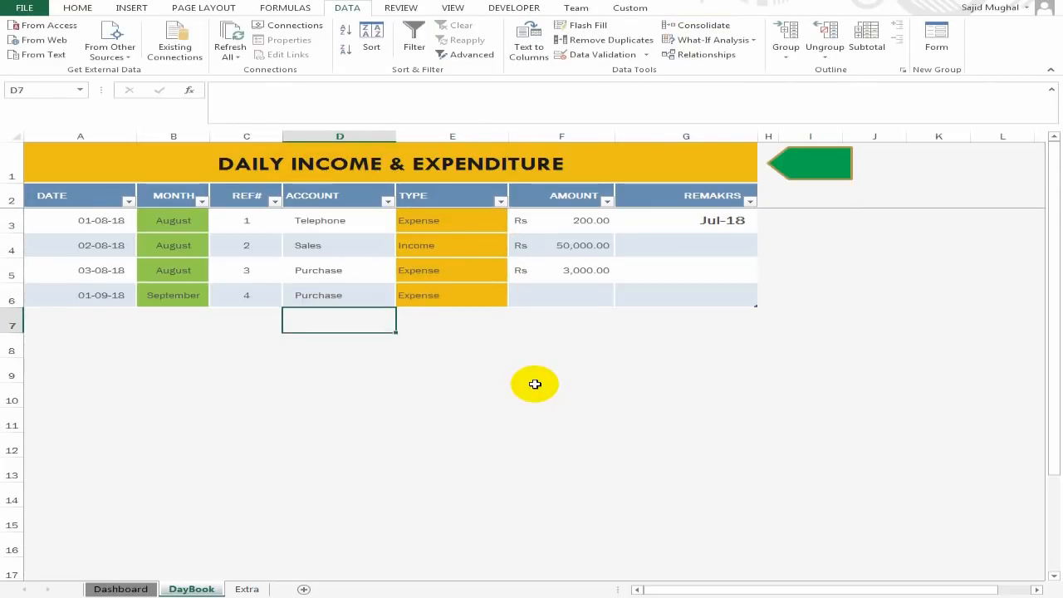
key(Up)
key(Right)
key(Right)
text(2000)
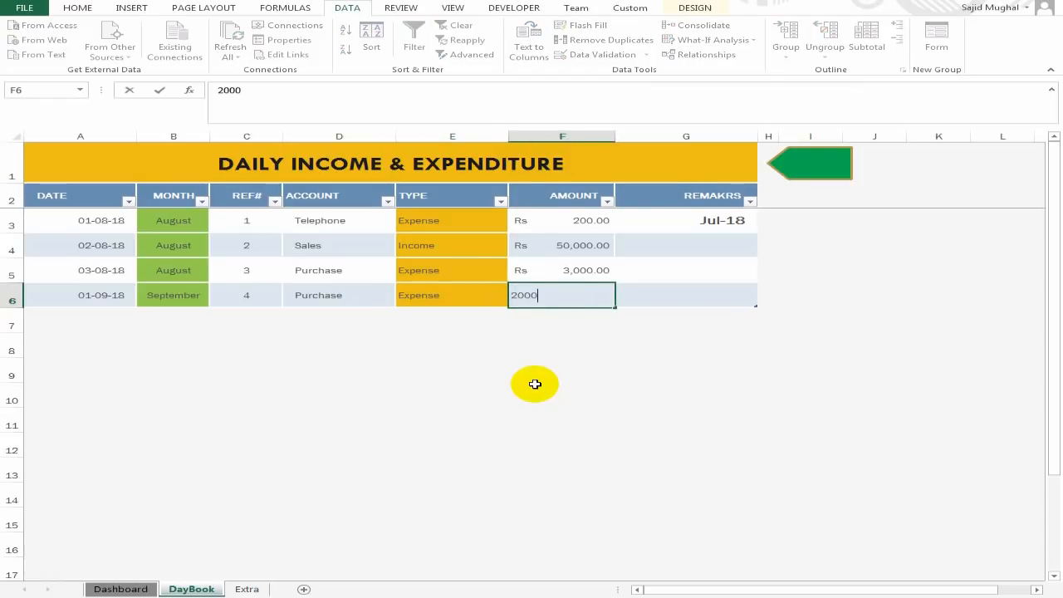
key(Tab)
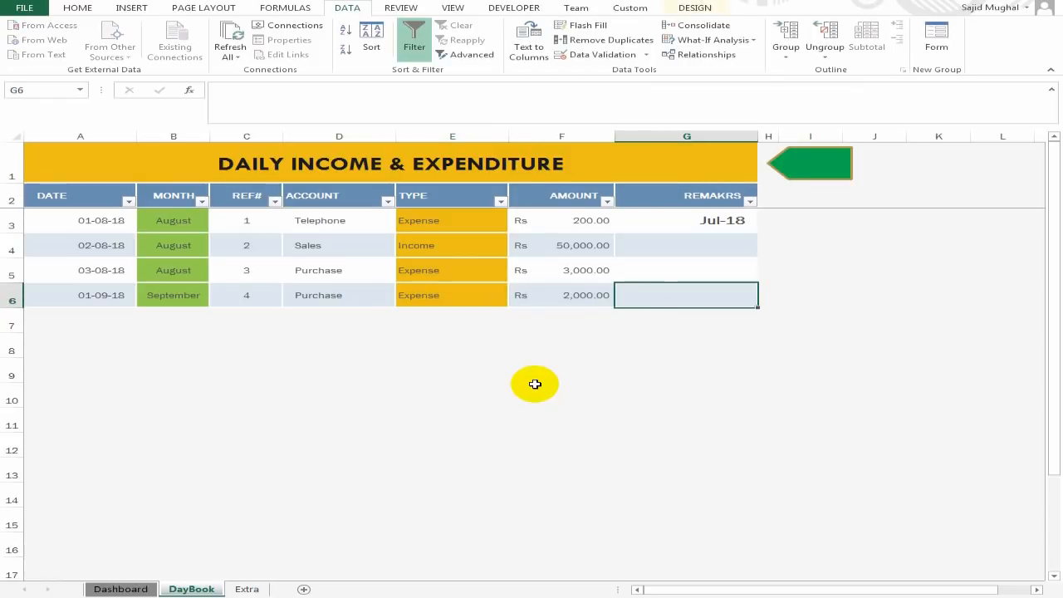
- On the Extra sheet, enter January's PNL formula as income minus expense, =G3-H3
click(247, 588)
click(540, 284)
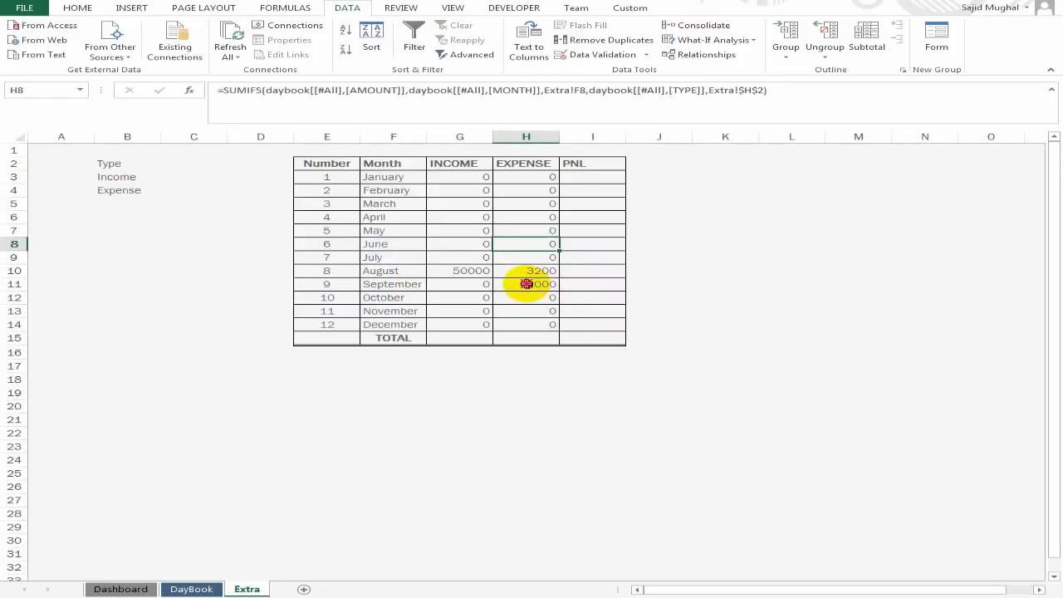
key(Right)
key(ctrl+Up)
key(Down)
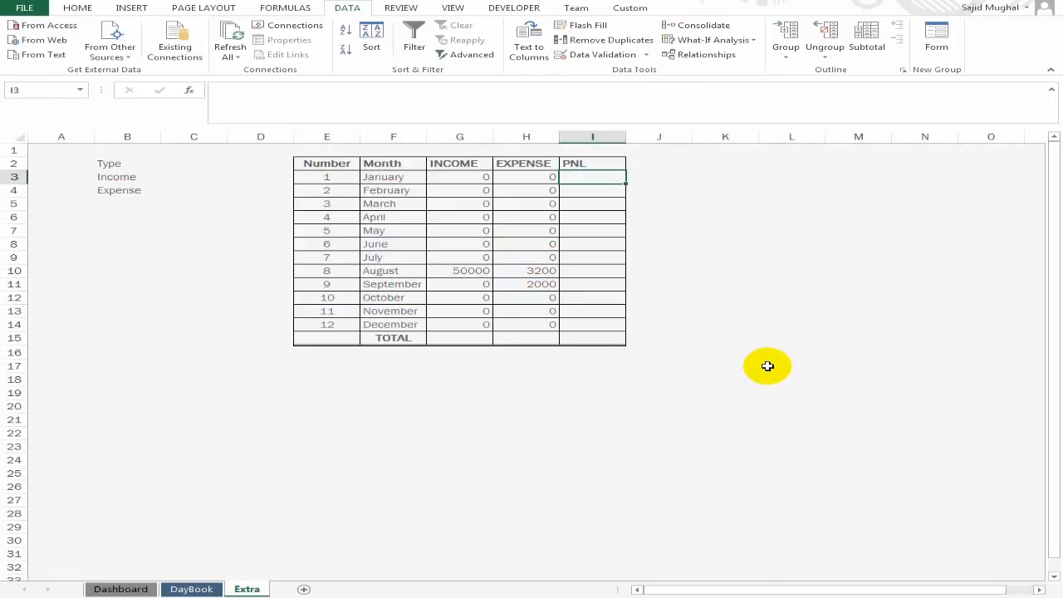
text(=)
key(Left)
key(Left)
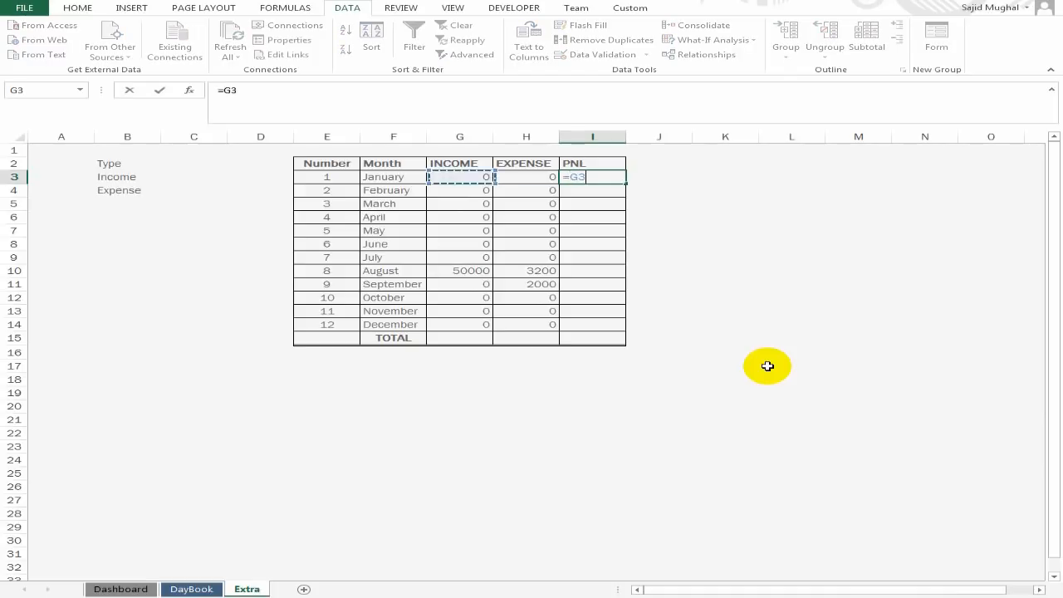
text(-)
key(Left)
key(Return)
- Fill January's PNL formula down through December
key(Up)
key(shift+Down)
key(shift+Down)
key(shift+Down)
key(shift+Down)
key(shift+Down)
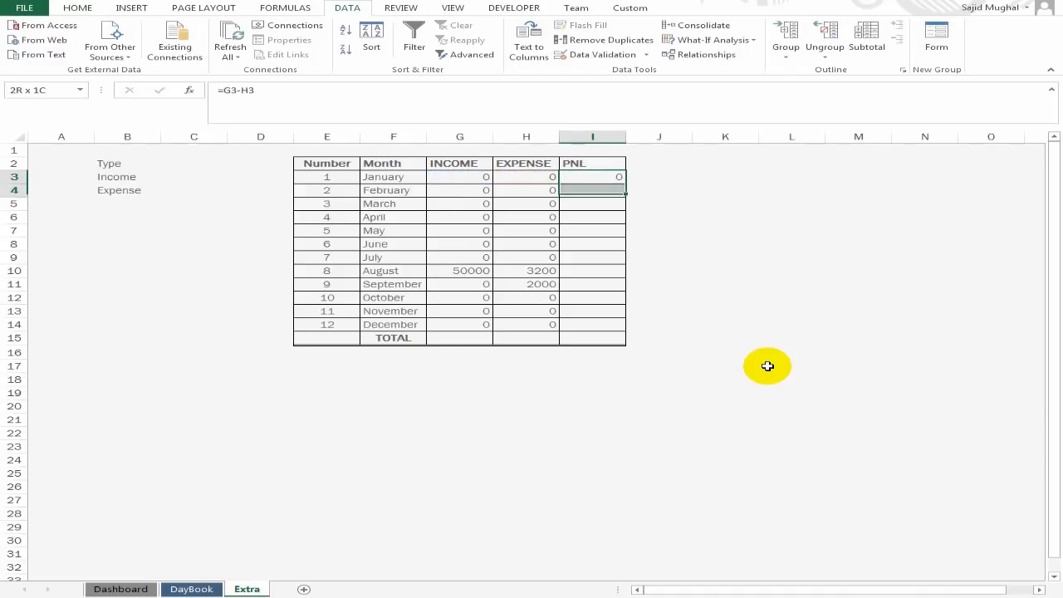
key(shift+Down)
key(shift+Down)
key(shift+Down)
key(shift+Down)
key(shift+Down)
key(shift+Down)
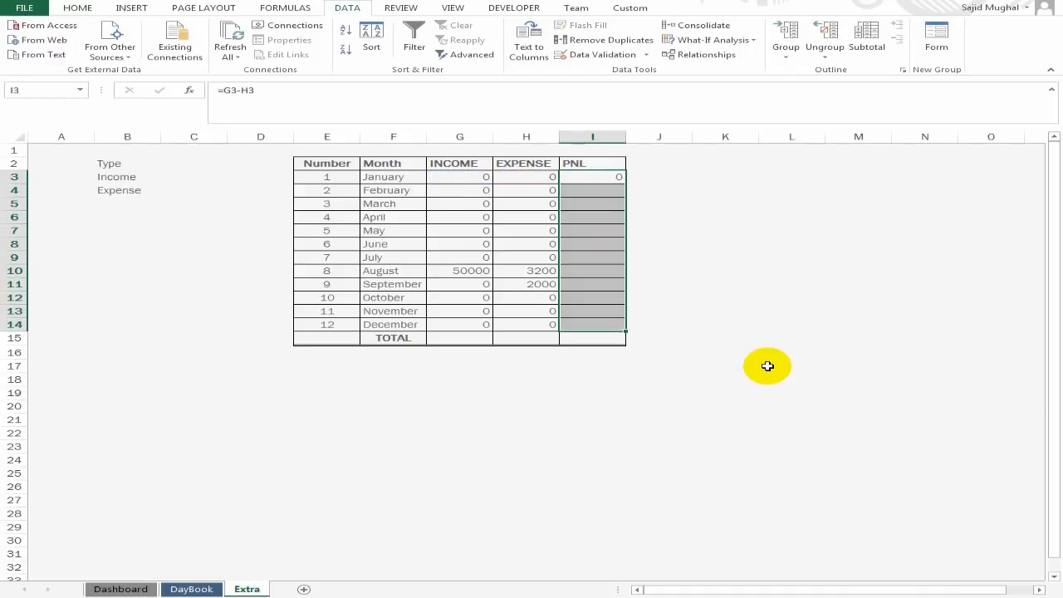
key(ctrl+d)
- Add the sum of the monthly income, =SUM(G3:G14), in the TOTAL row's Income cell
key(ctrl+Down)
key(Down)
key(Left)
key(Left)
key(alt+equal)
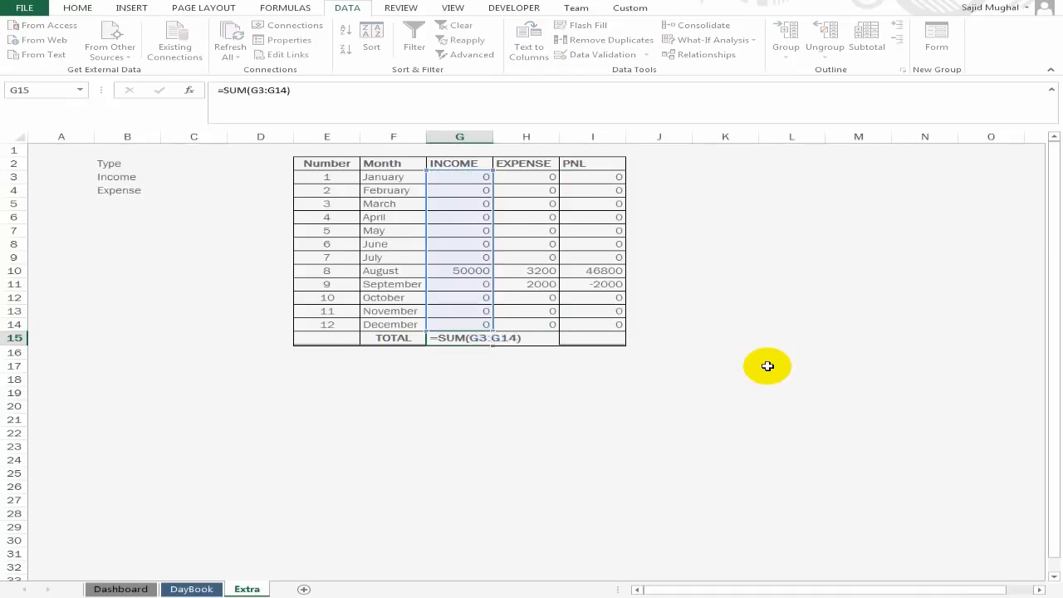
key(ctrl+Return)
- Copy the Income total formula across to the Expense and PNL cells of the TOTAL row
key(shift+Right)
key(shift+Right)
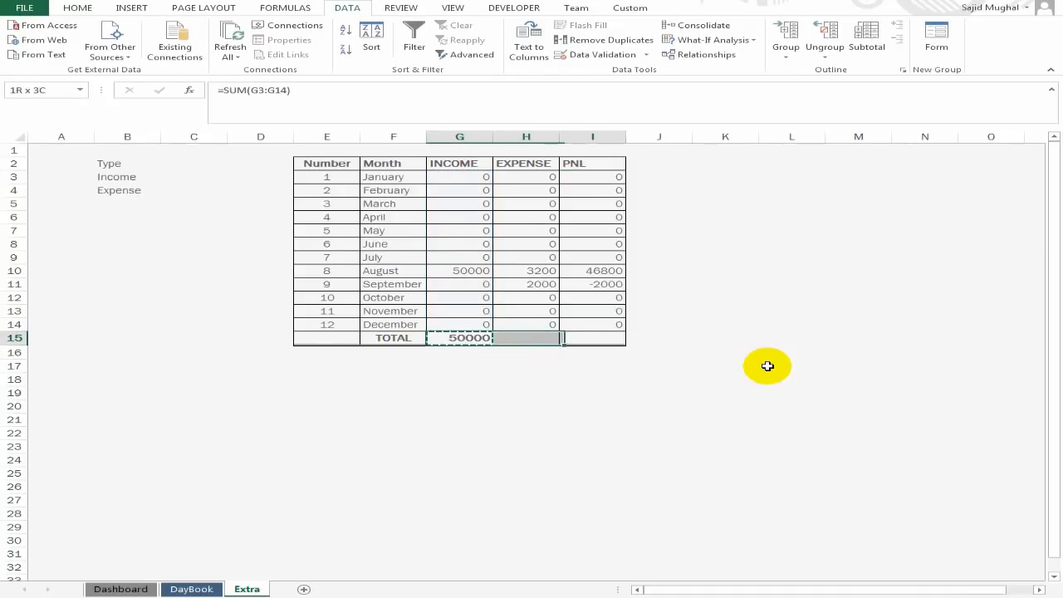
key(Return)
key(shift+Left)
key(shift+Left)
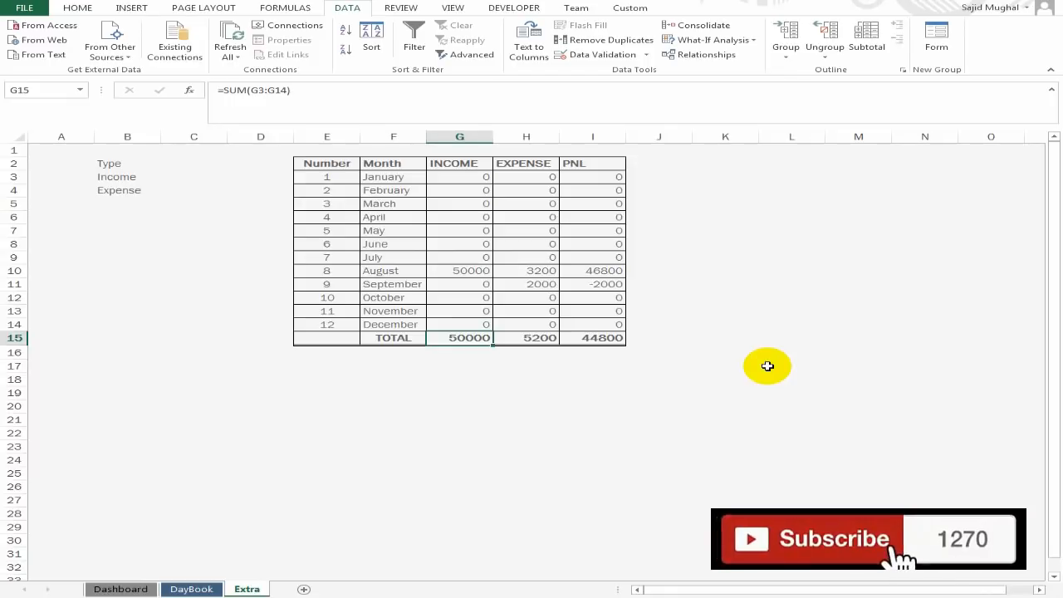
- Link the Dashboard's annual Income cell E4 to the Income total on the Extra sheet, =Extra!G15
key(ctrl+Page_Up)
key(ctrl+Page_Up)
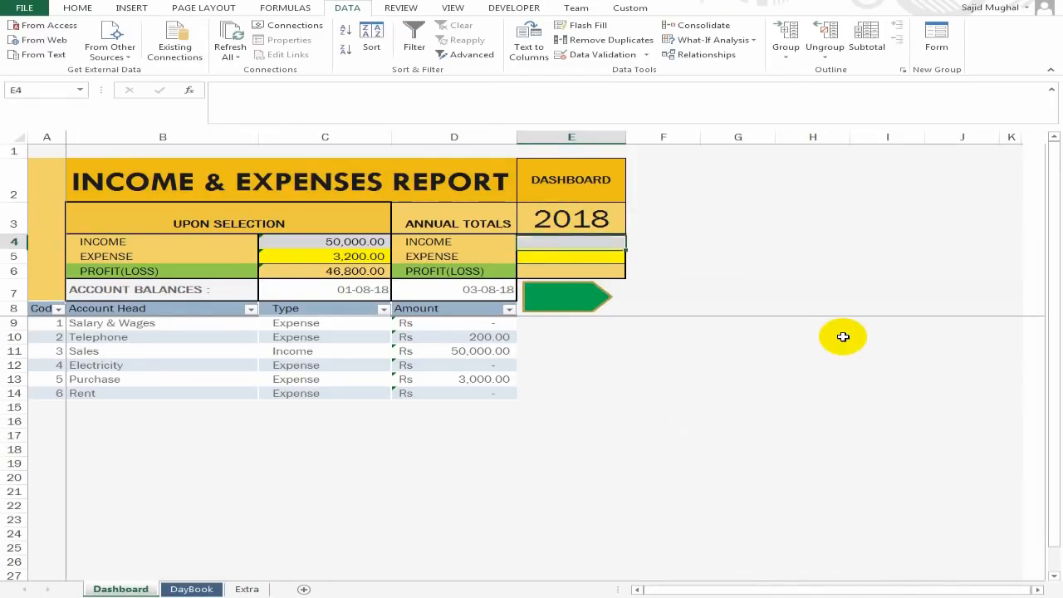
text(=)
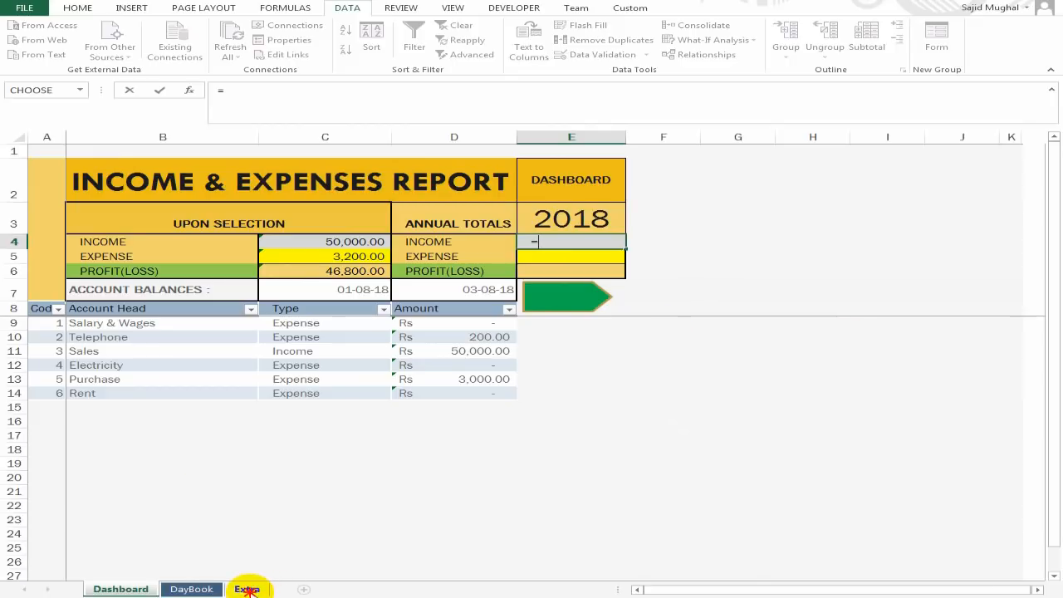
click(247, 588)
click(461, 338)
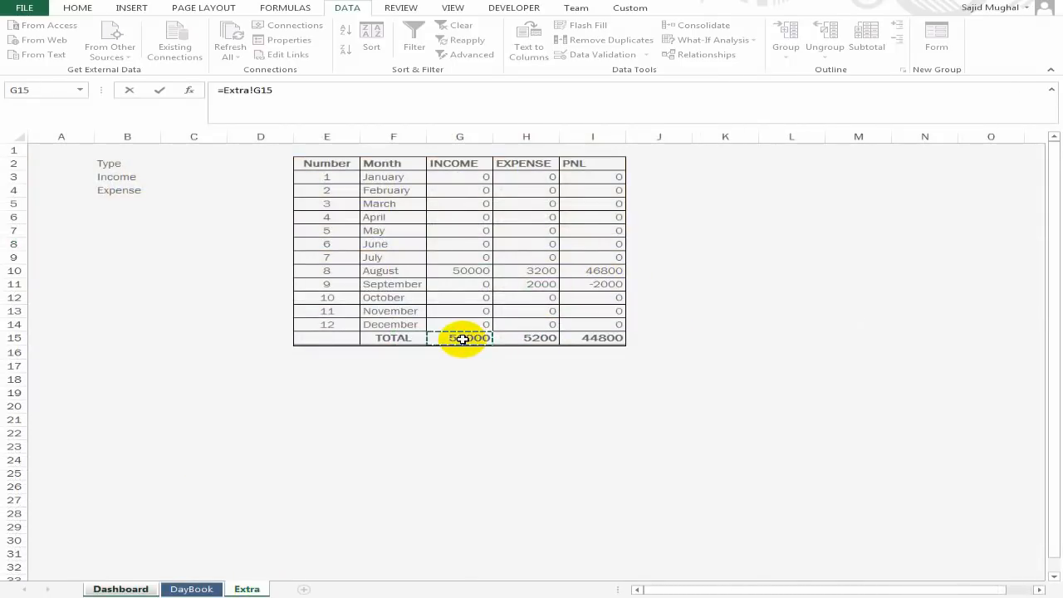
key(Return)
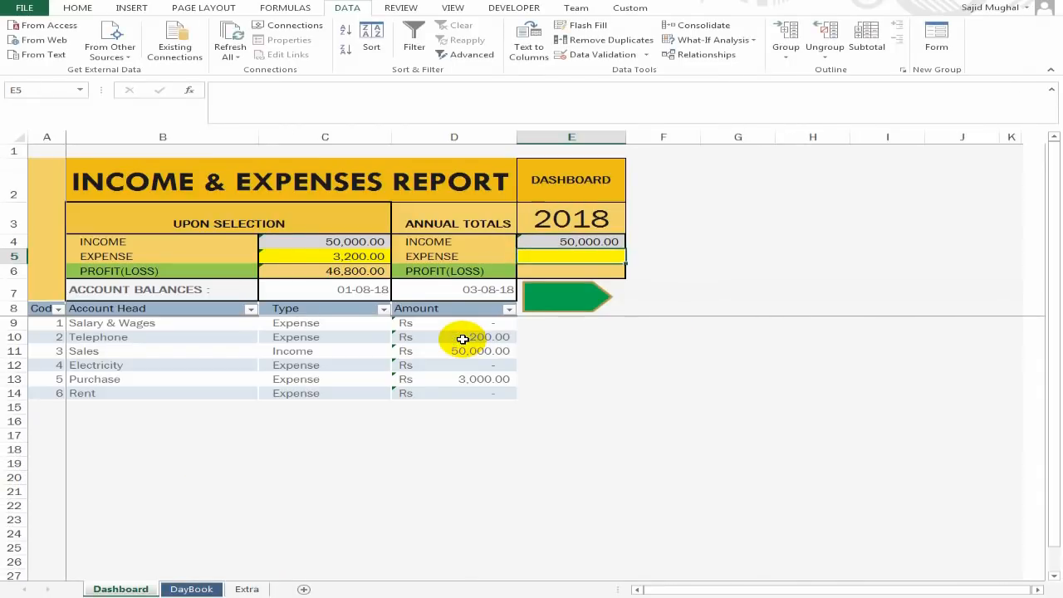
- Link the Dashboard's annual Expense cell E5 to the Expense total on the Extra sheet, =Extra!H15
text(=)
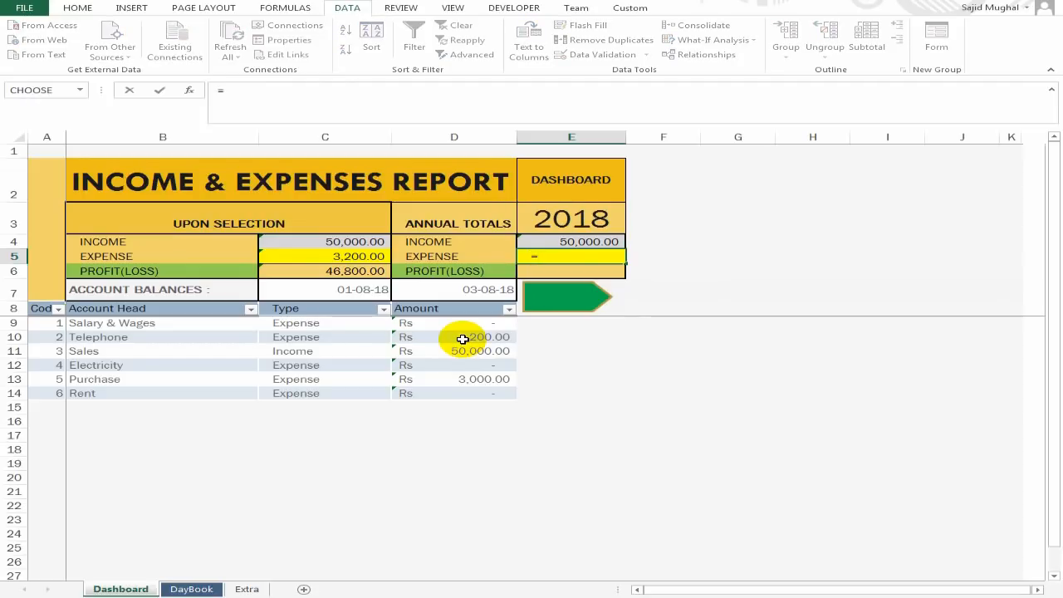
click(247, 588)
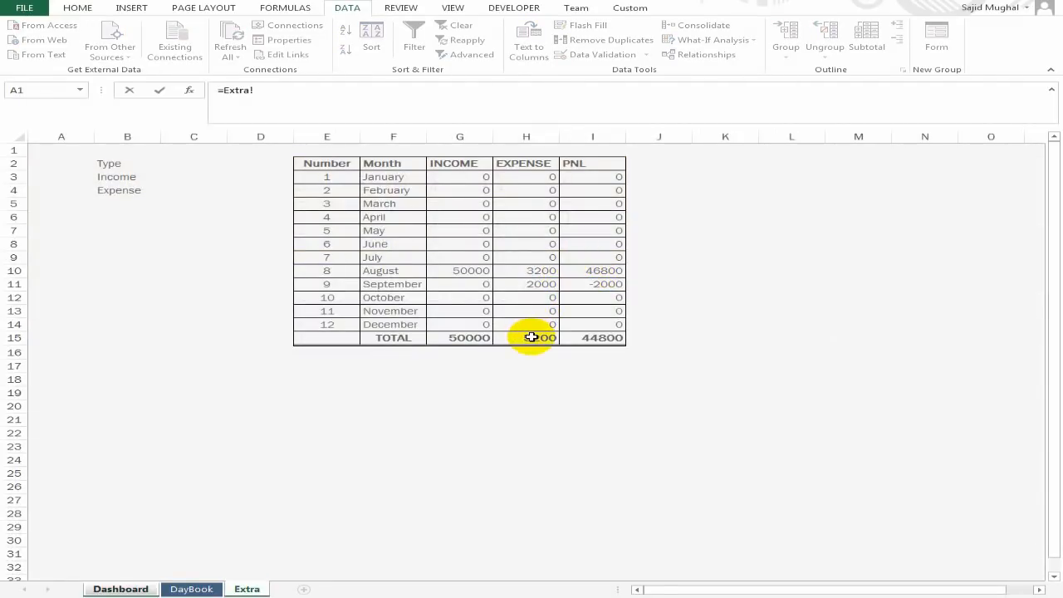
key(Return)
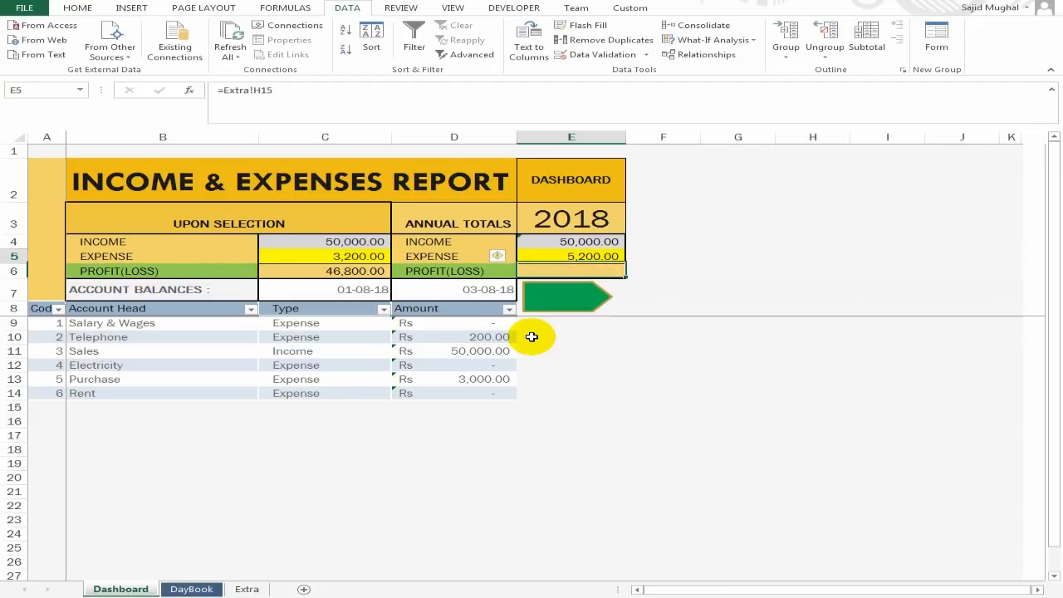
- Copy the Upon Selection profit formula from C6 into the annual Profit(Loss) cell E6
key(Left)
key(Left)
key(Right)
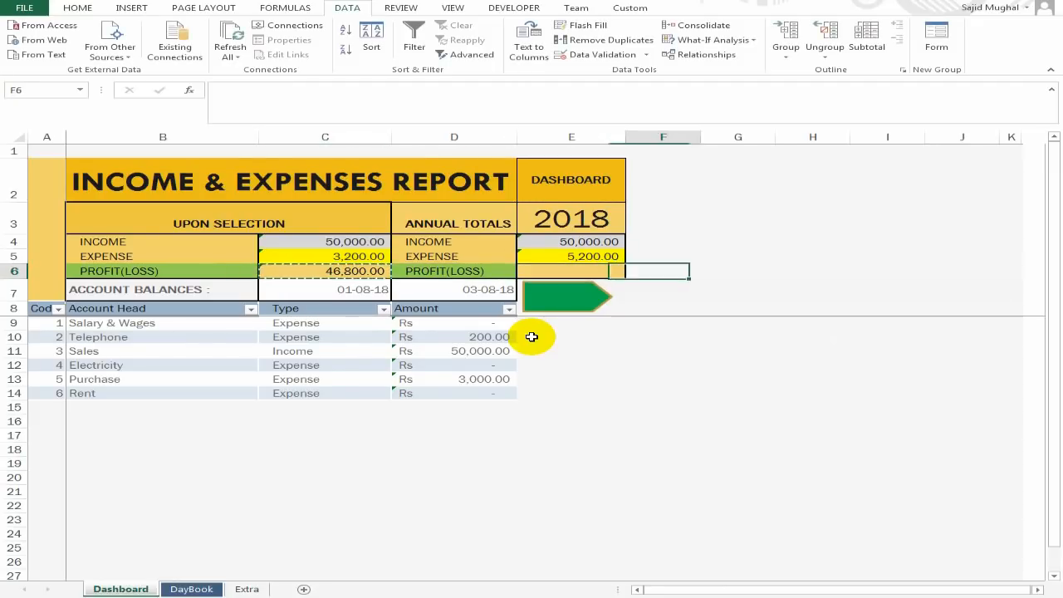
key(Right)
key(ctrl+v)
key(Return)
key(Up)
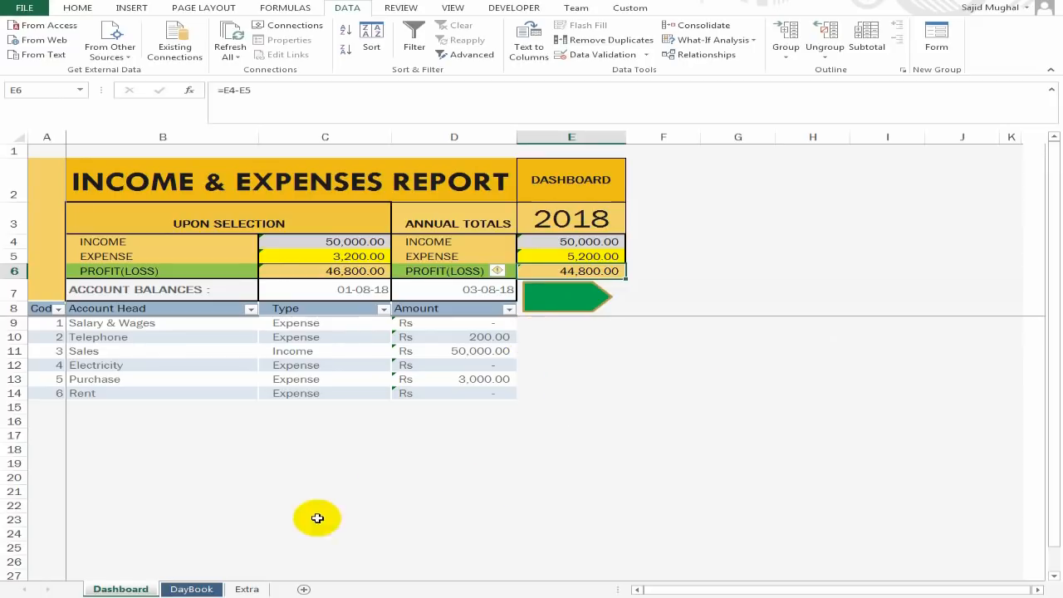
click(246, 589)
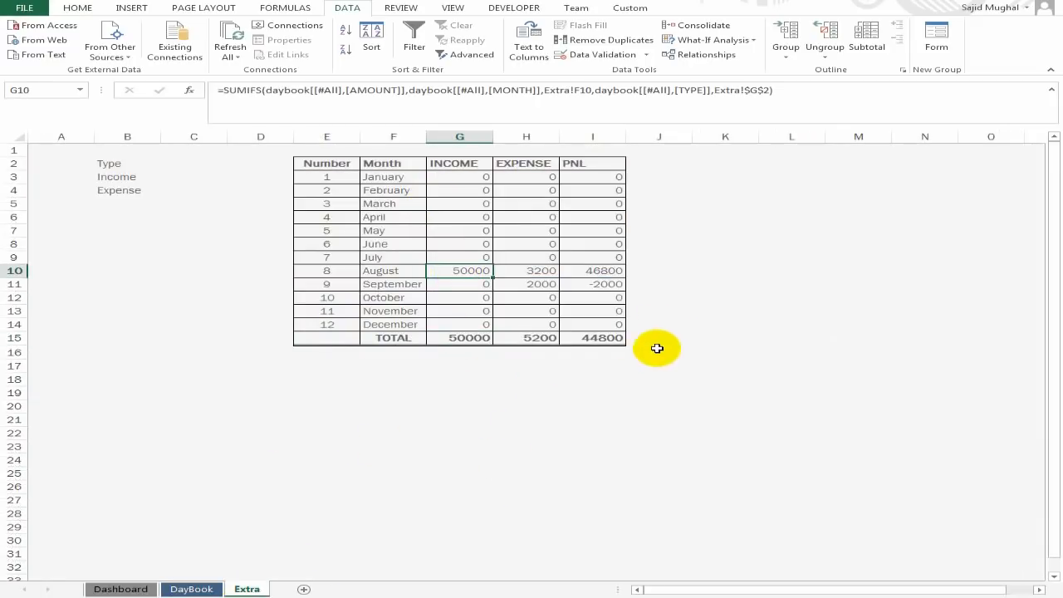
click(126, 589)
click(565, 393)
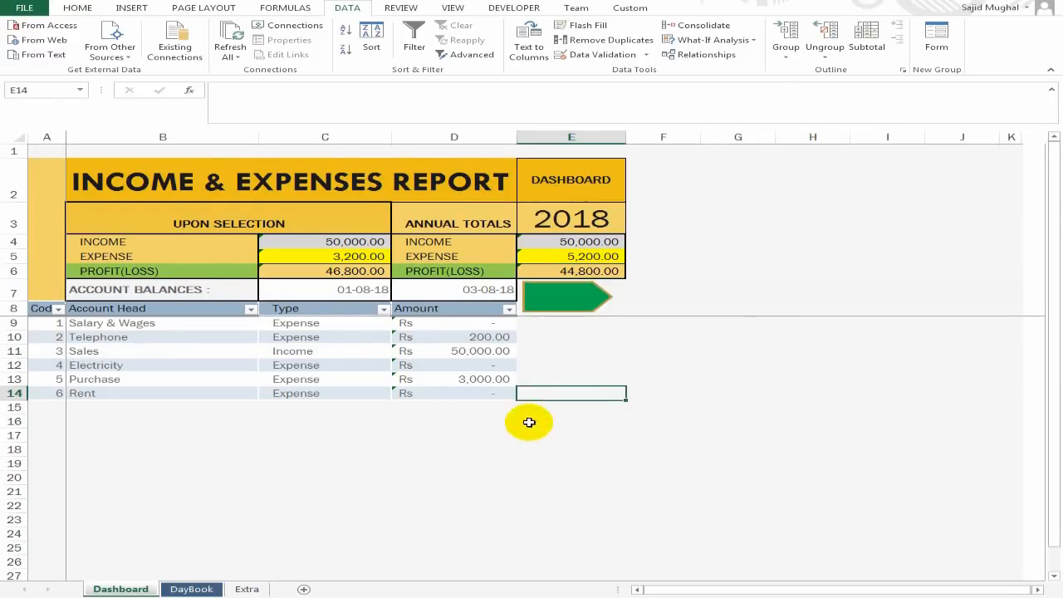
click(720, 196)
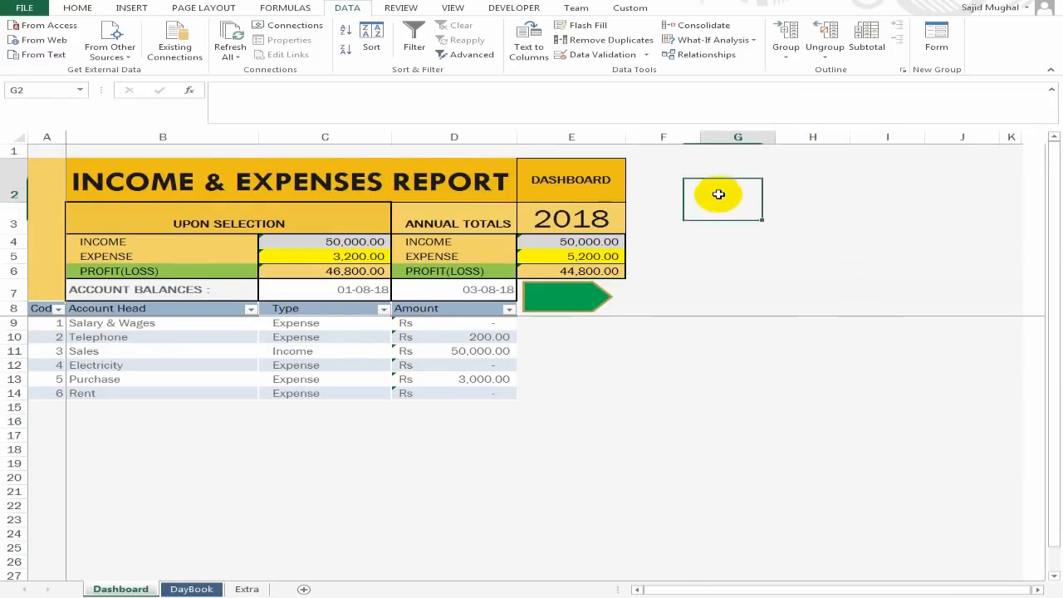
drag(652, 165, 948, 270)
click(921, 413)
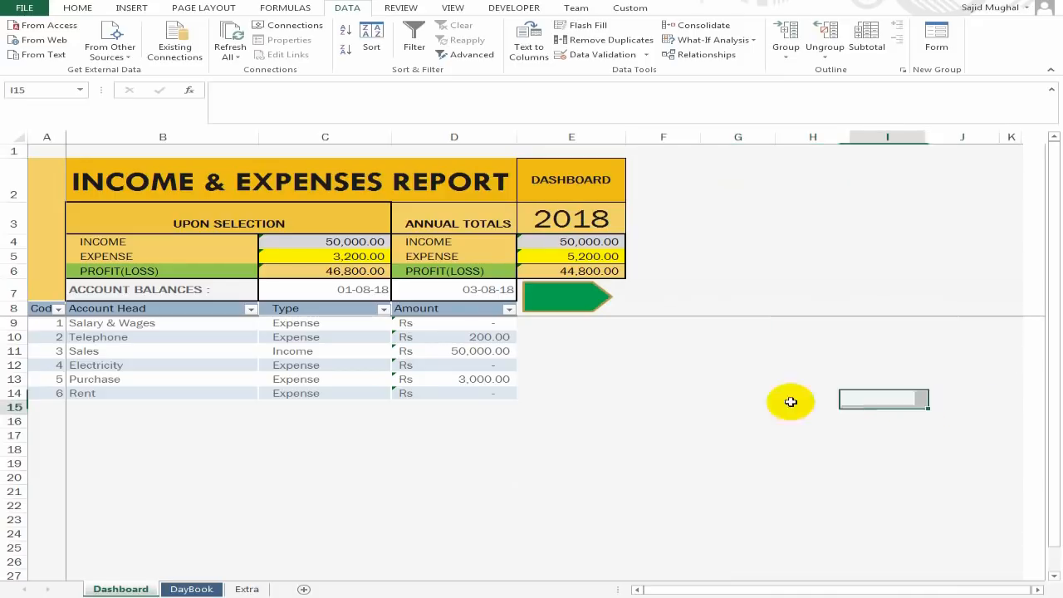
- Insert a 2-D stacked column chart of the monthly Income, Expense and PNL data in Extra sheet range F2:I14
click(256, 589)
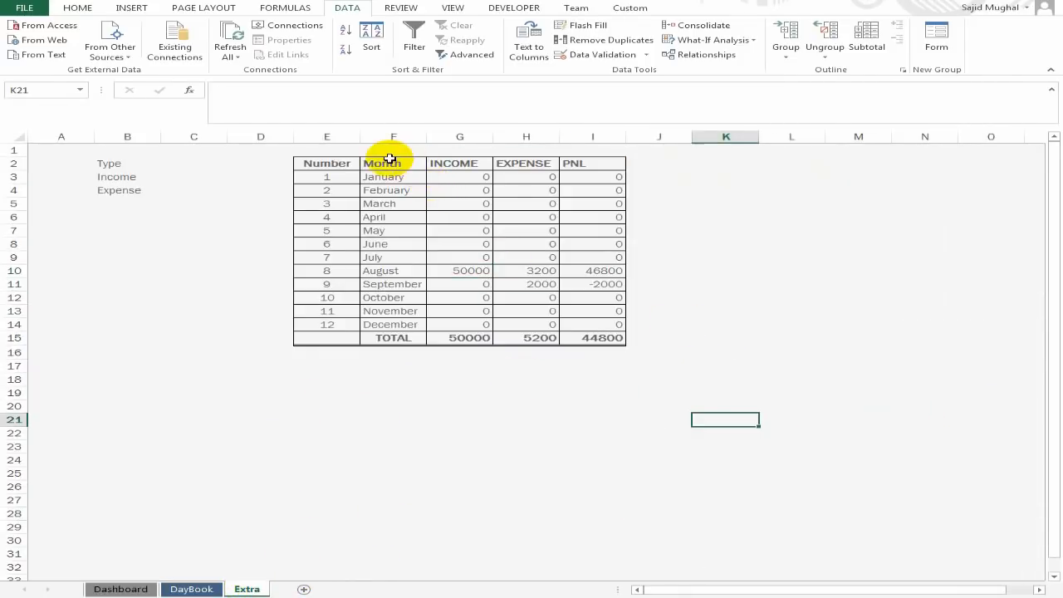
drag(384, 161, 600, 327)
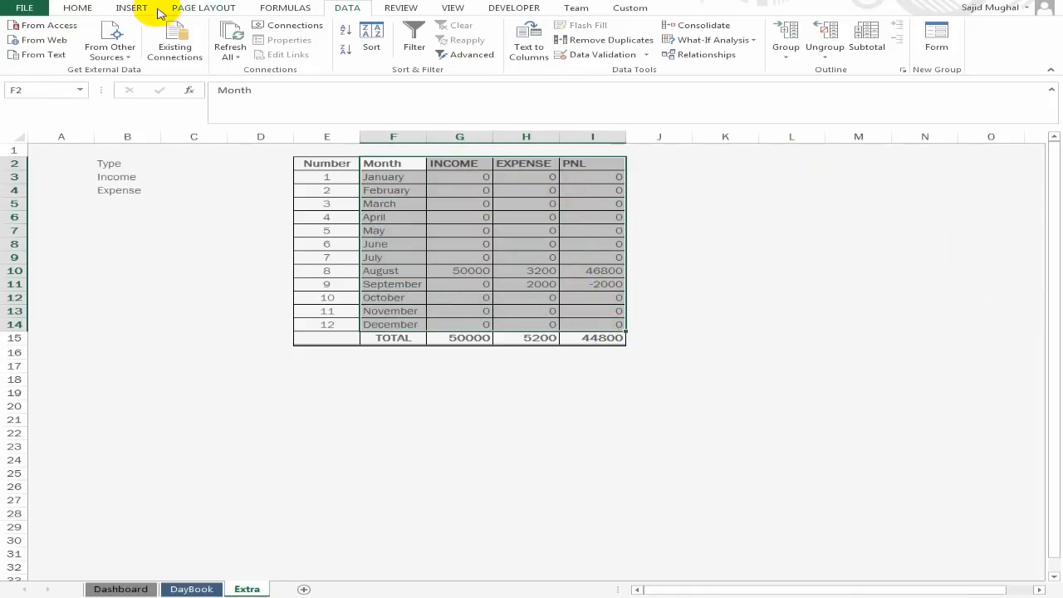
click(131, 8)
click(556, 35)
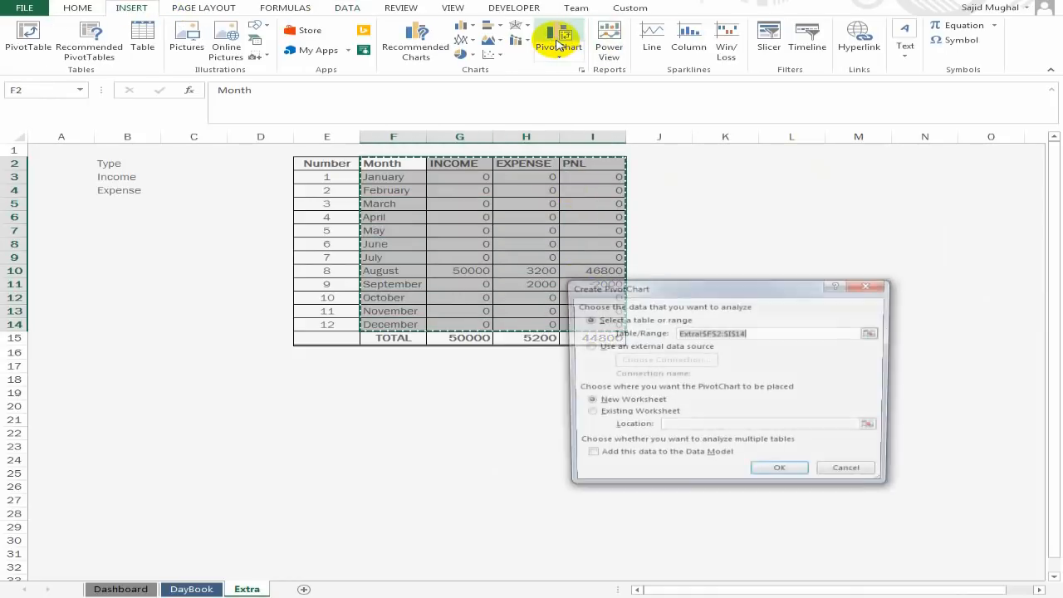
click(850, 472)
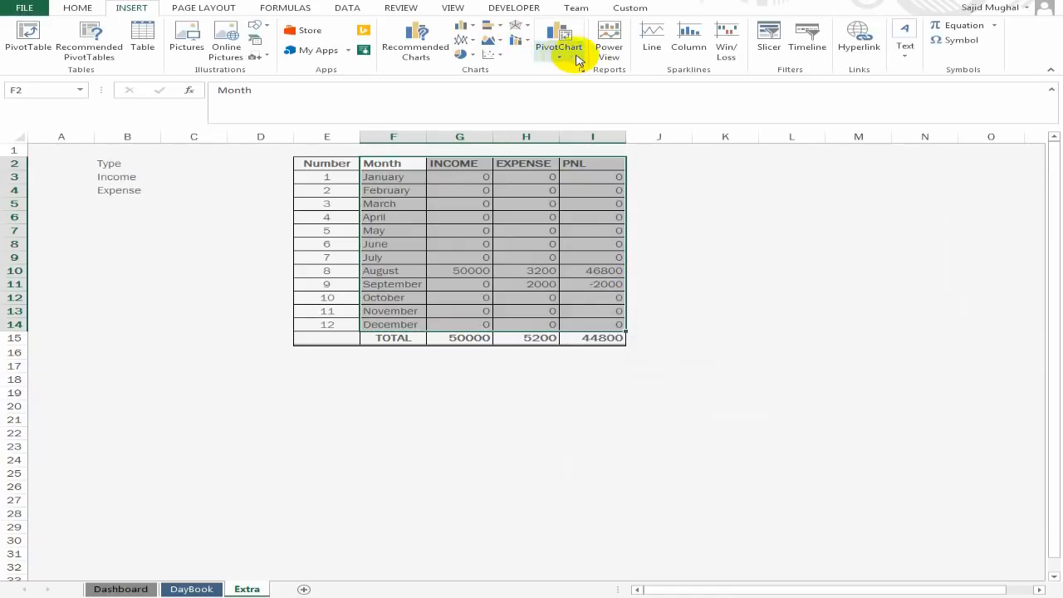
click(464, 25)
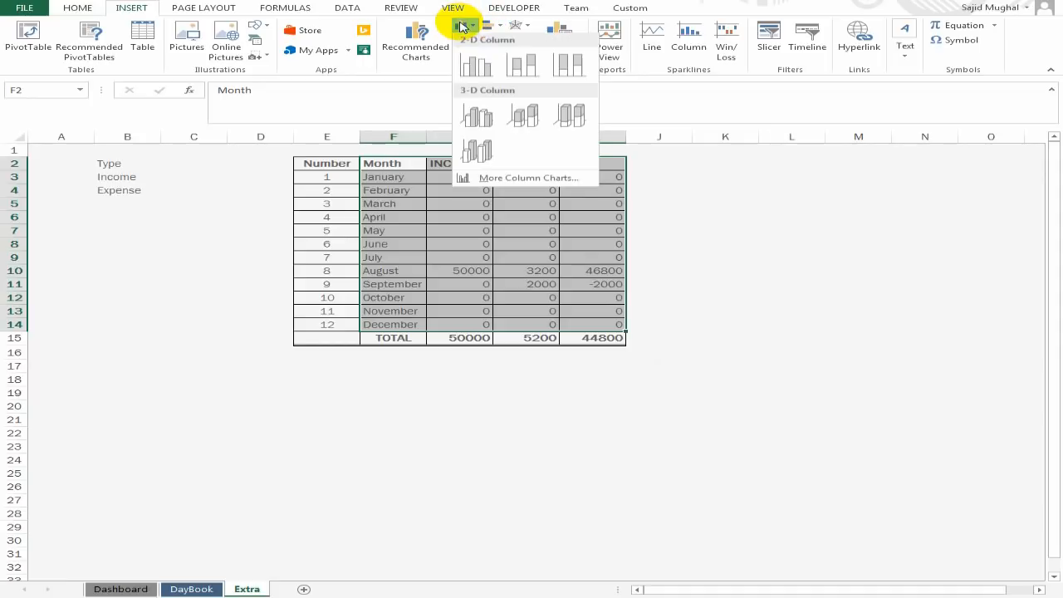
click(522, 75)
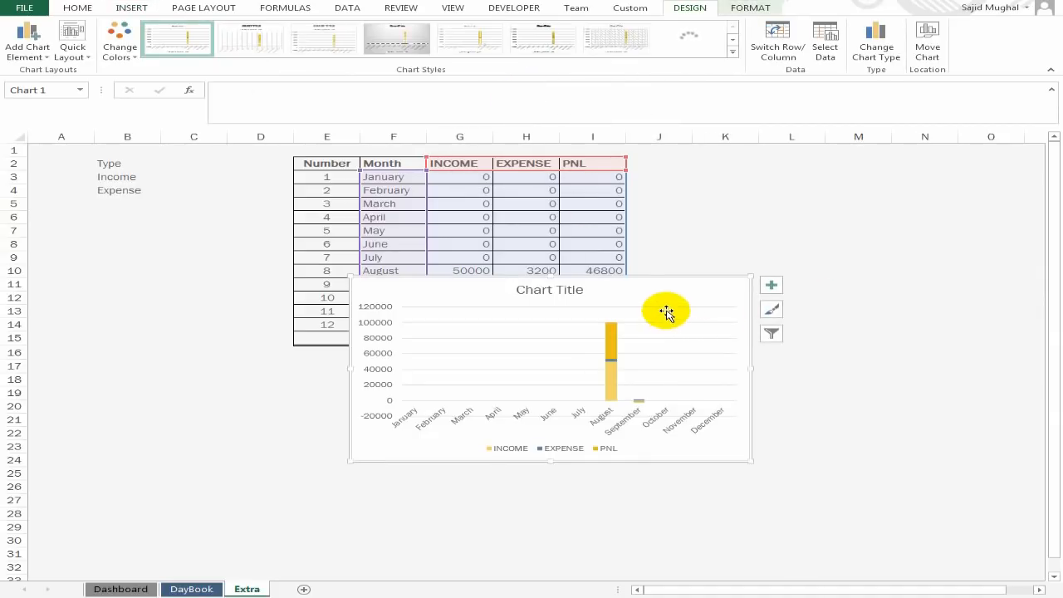
- Remove the title from the stacked column chart
click(554, 290)
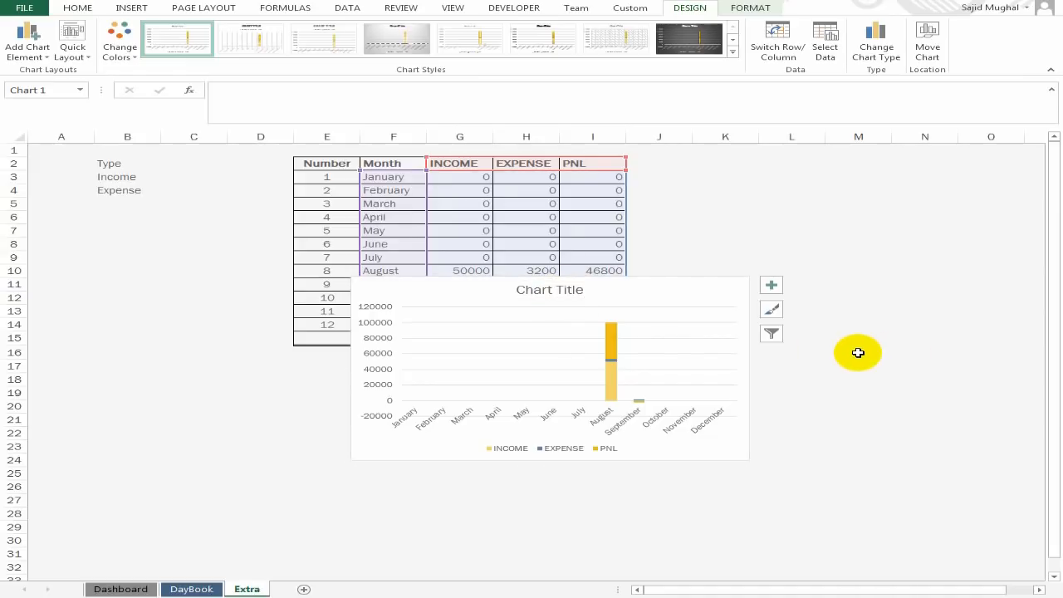
key(Delete)
click(882, 405)
- Cut the chart from the Extra sheet and paste it onto the Dashboard sheet at cell G2
click(731, 298)
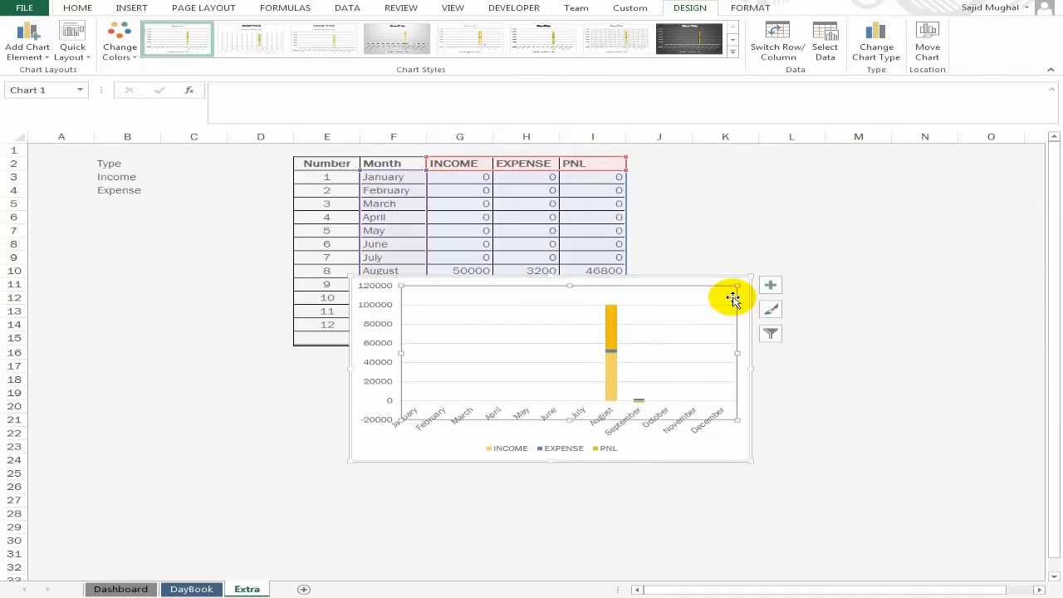
drag(721, 275, 718, 273)
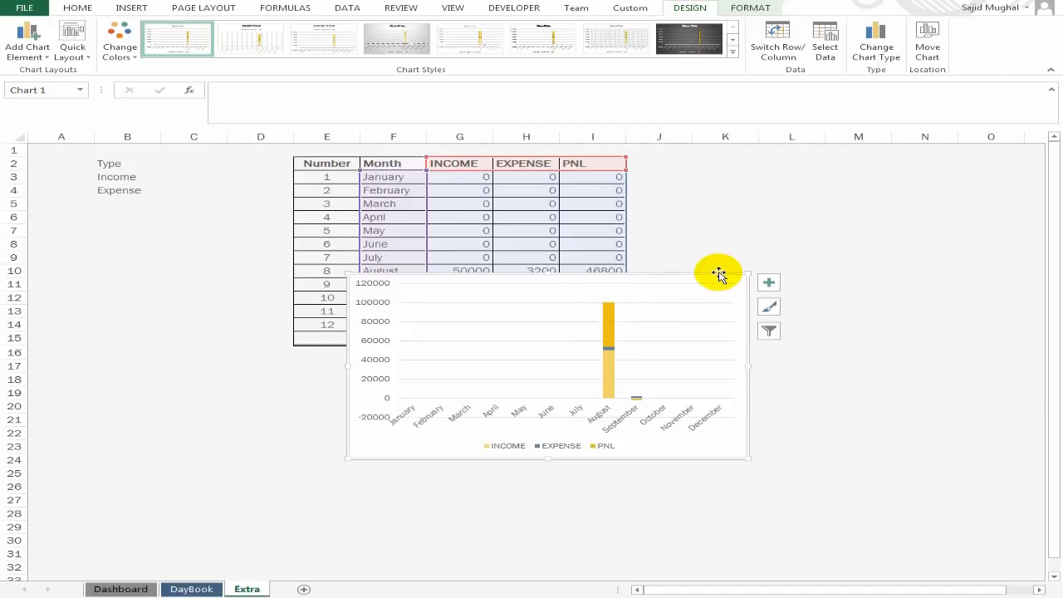
key(ctrl+x)
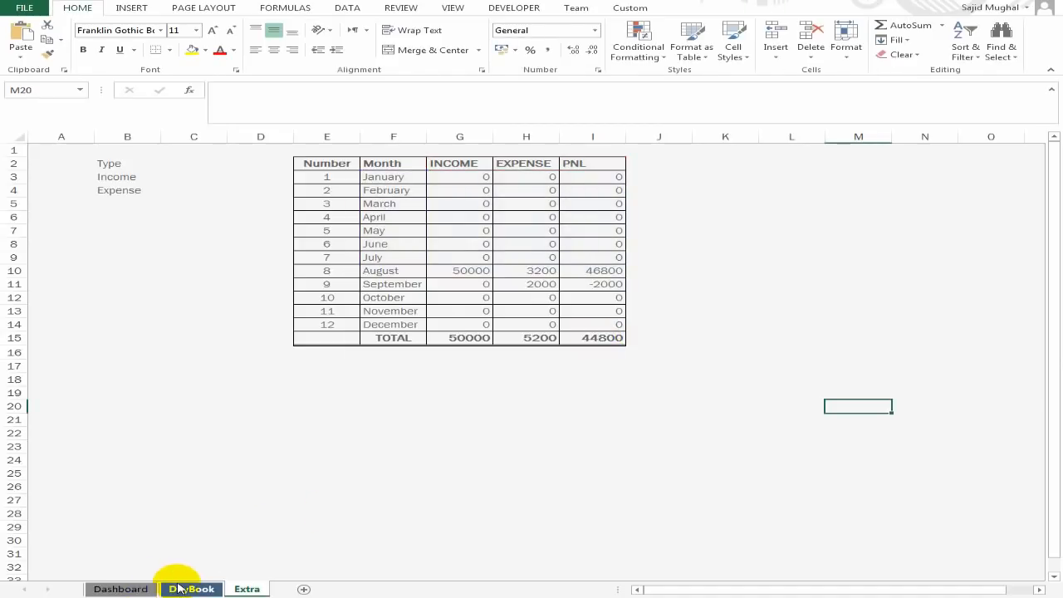
click(120, 589)
key(ctrl+v)
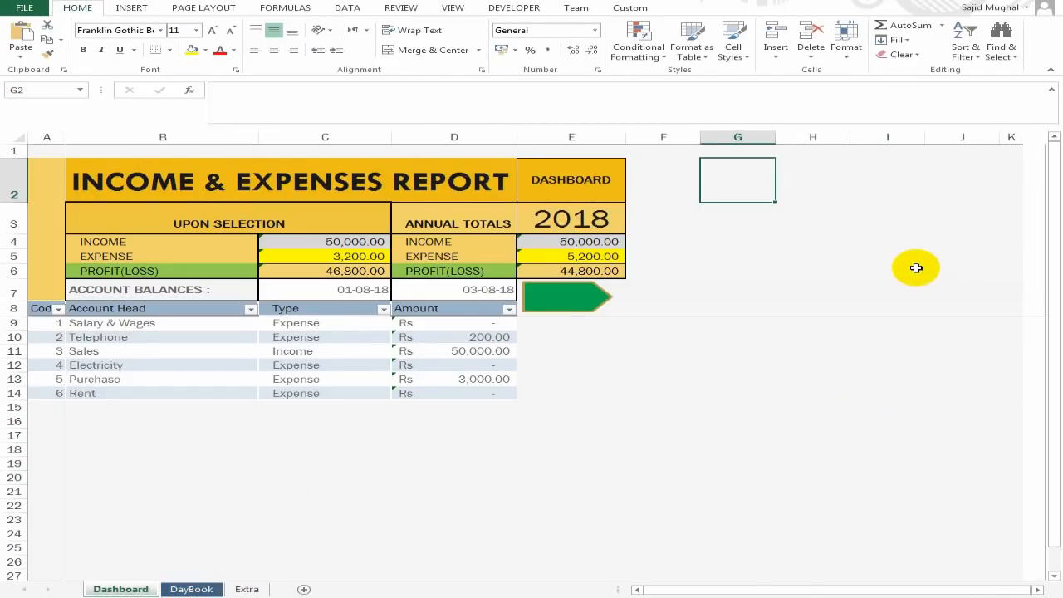
- Place the chart beside the report header over columns F to J and reduce its height to end above row 8
click(827, 231)
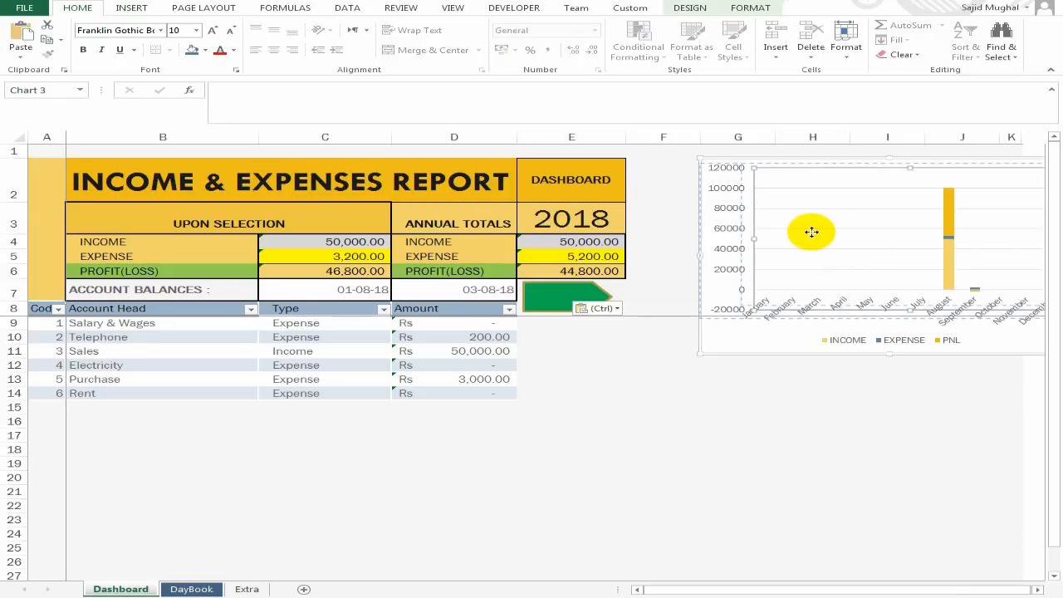
drag(763, 339, 747, 328)
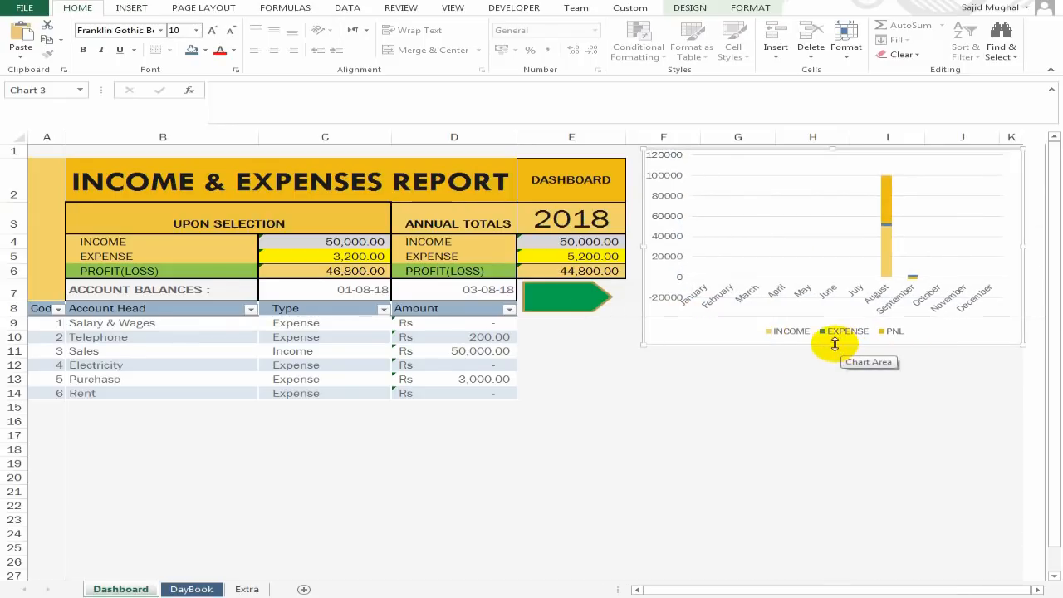
drag(833, 342, 841, 301)
click(851, 378)
- Apply the dark gradient chart style to the Dashboard chart
click(806, 221)
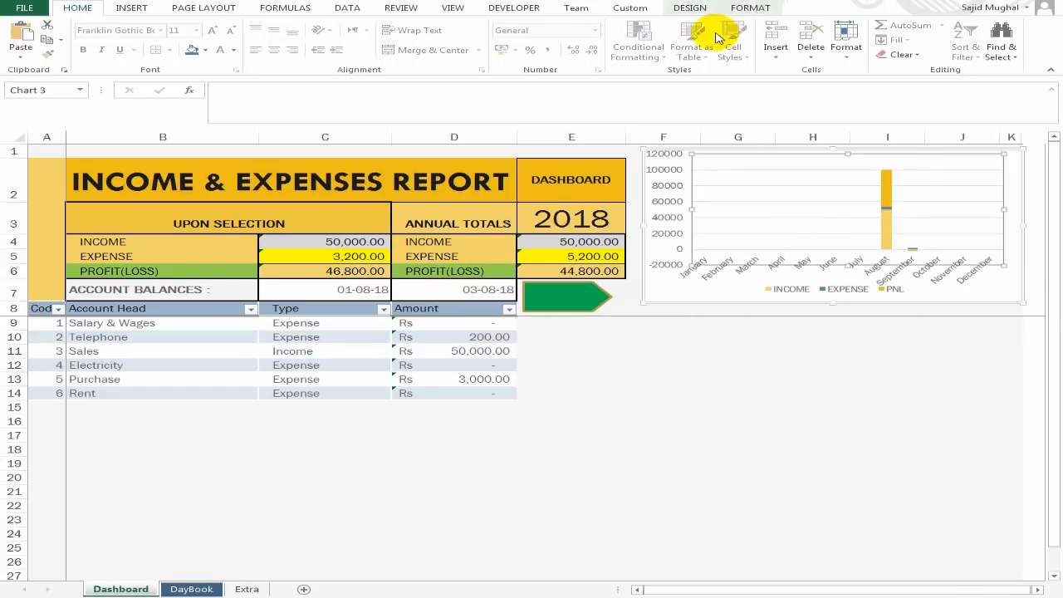
click(689, 7)
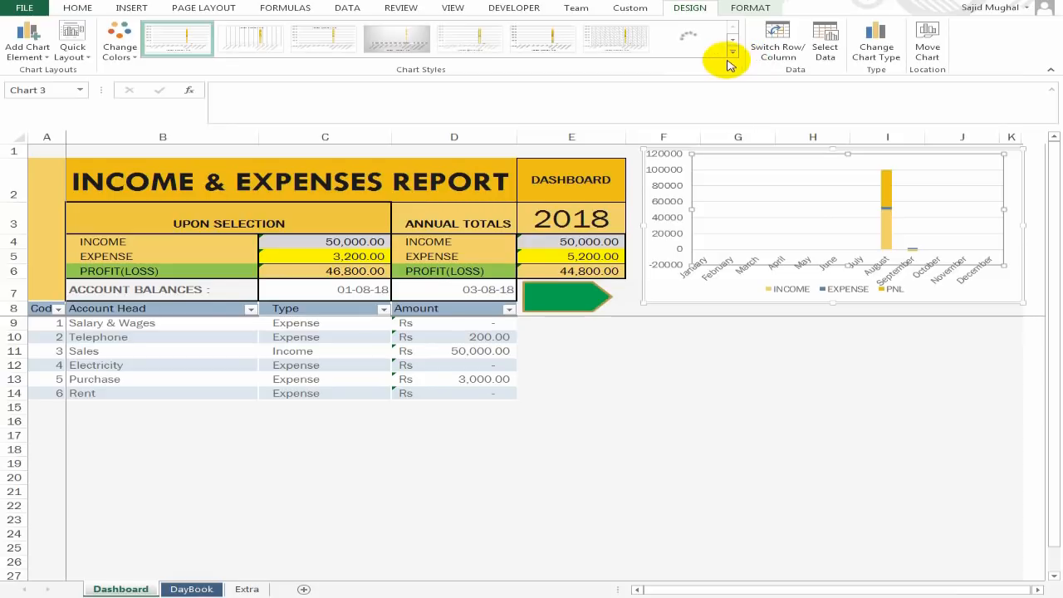
click(696, 43)
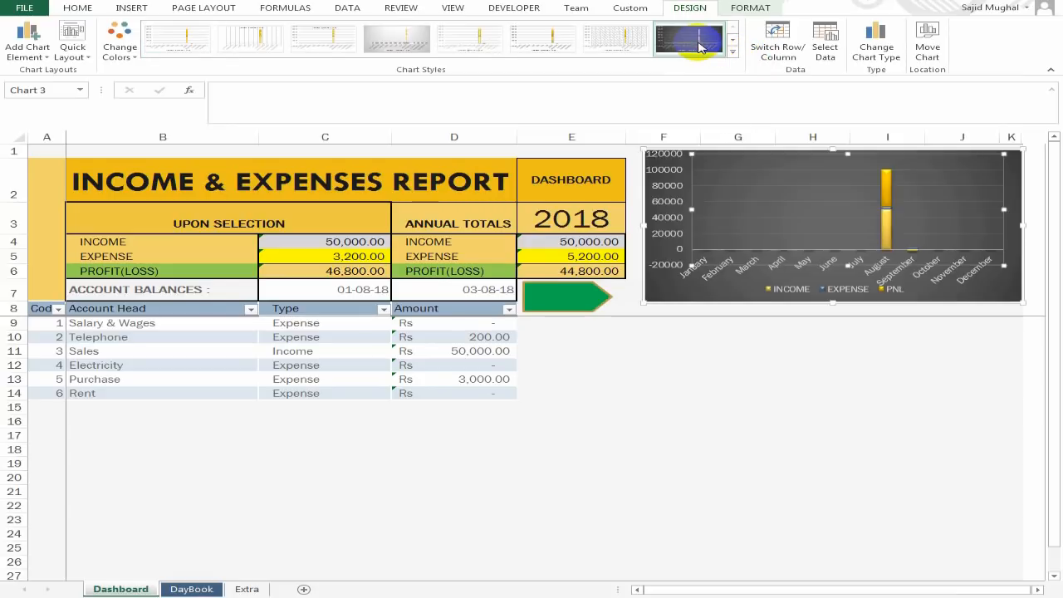
click(848, 383)
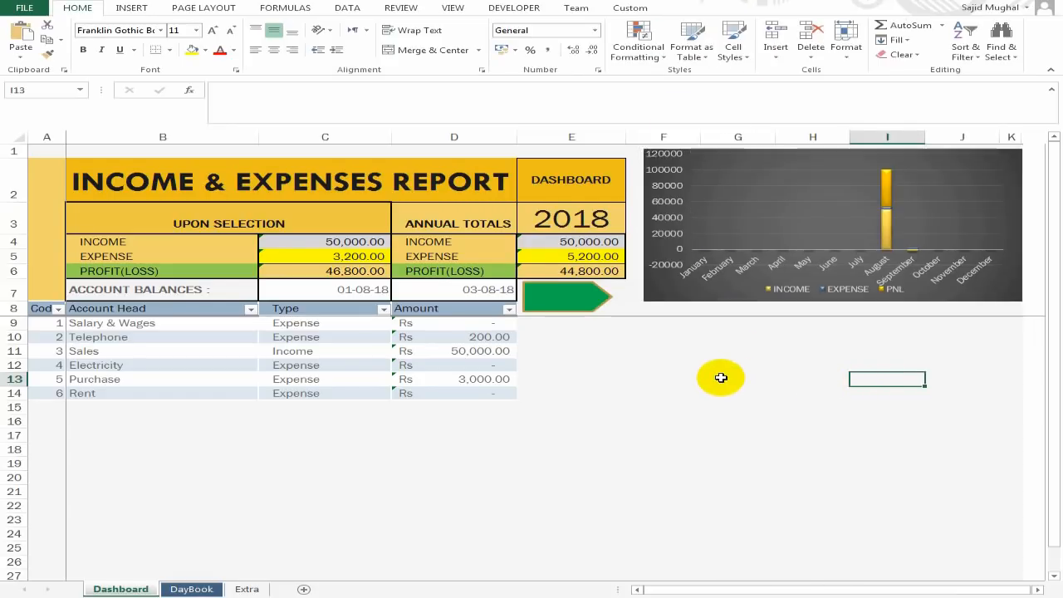
click(1007, 244)
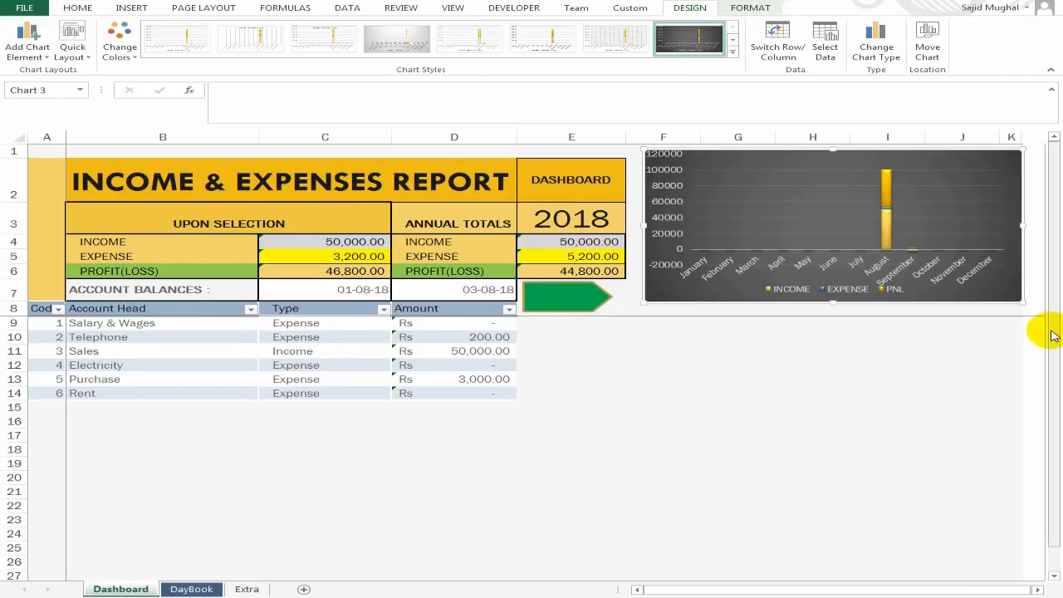
key(Down)
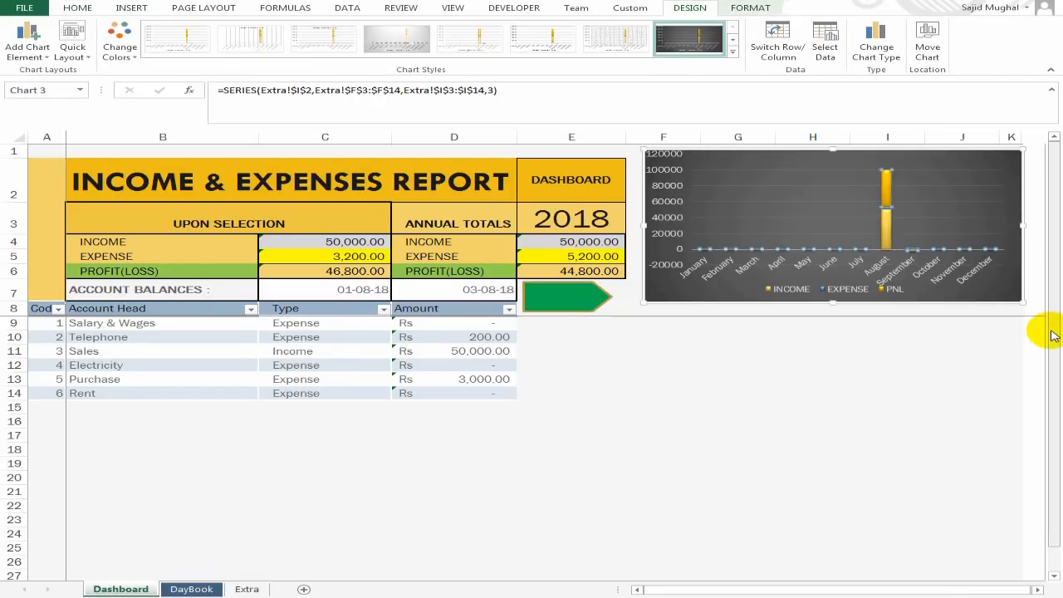
click(1017, 289)
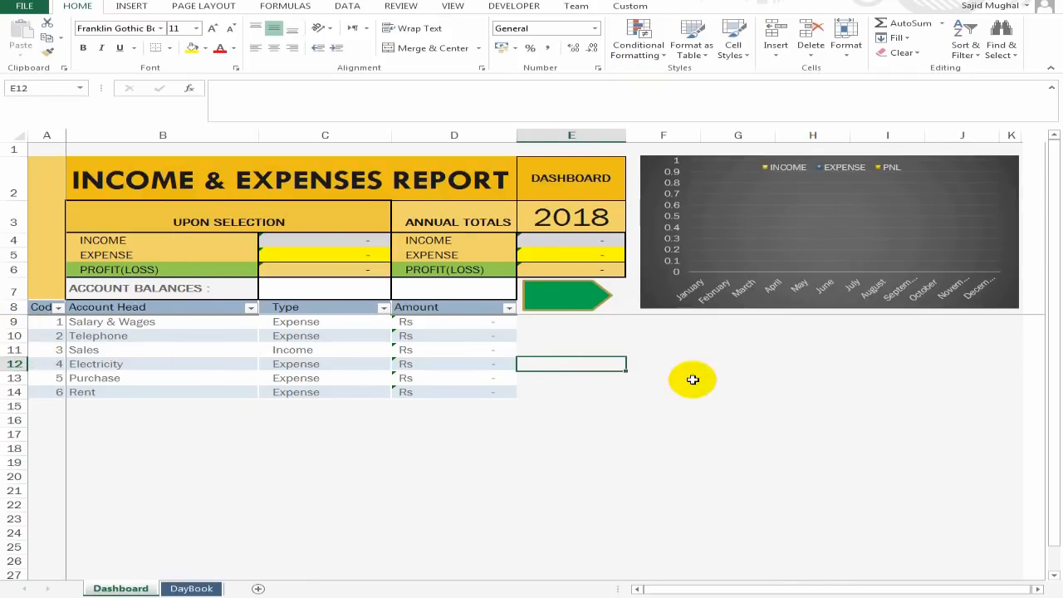
click(659, 379)
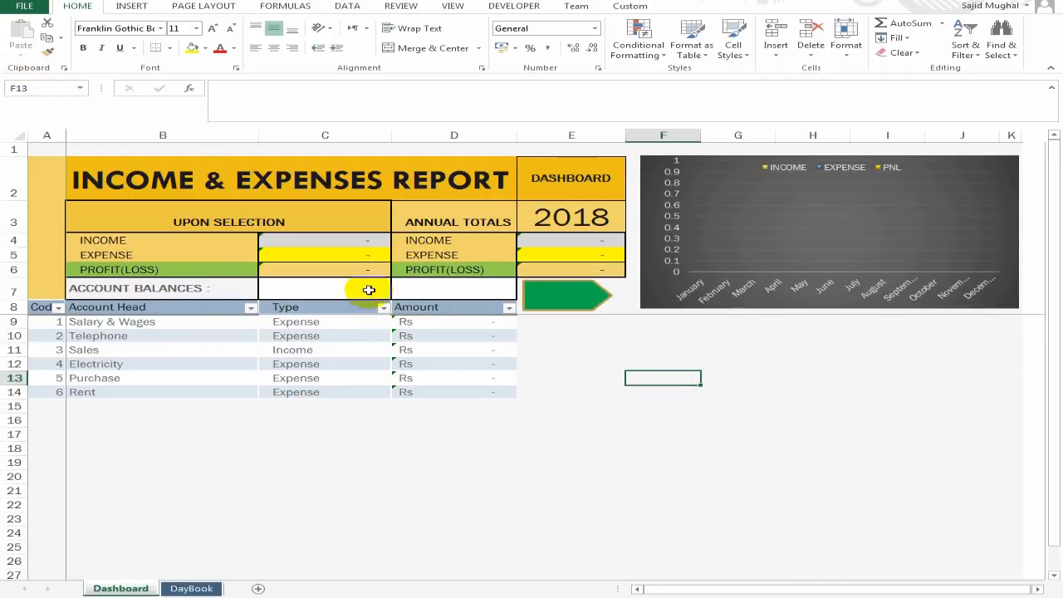
- Check the defined names of the two Account Balances date cells, C7 and D7, on the Dashboard
click(343, 286)
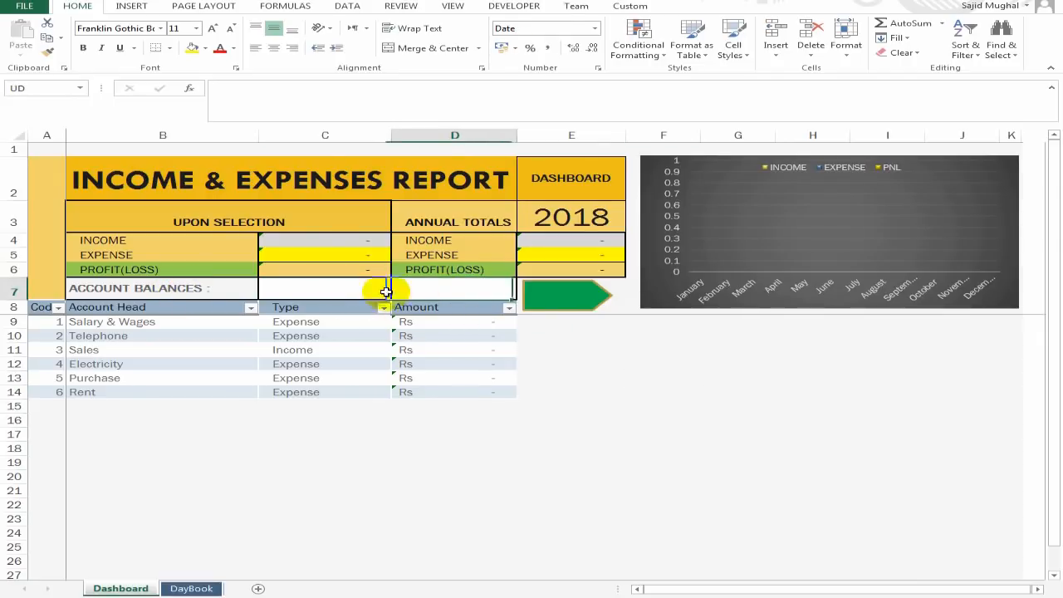
click(41, 90)
text(LD)
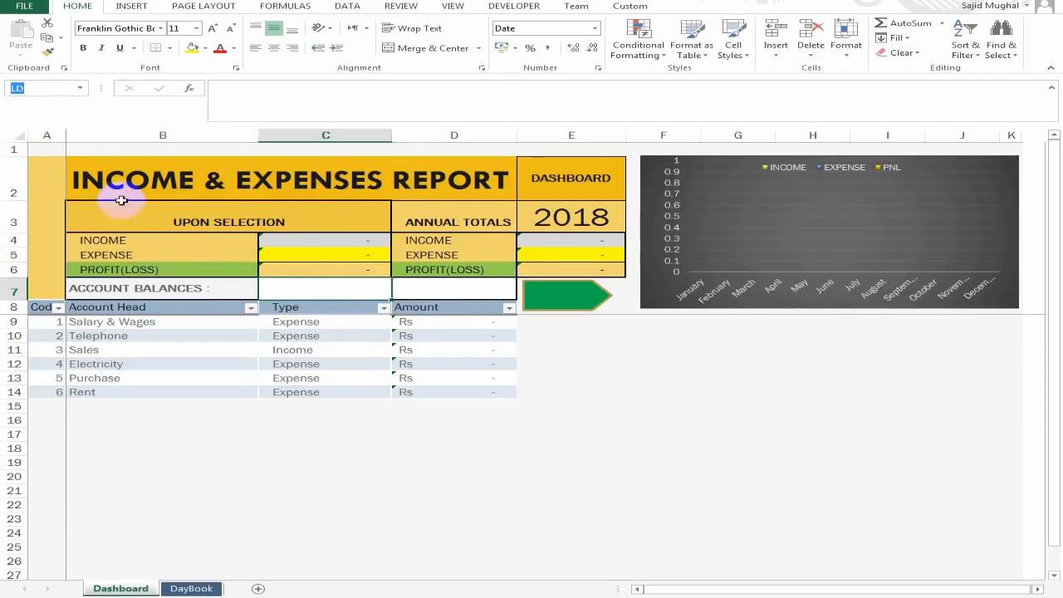
click(456, 297)
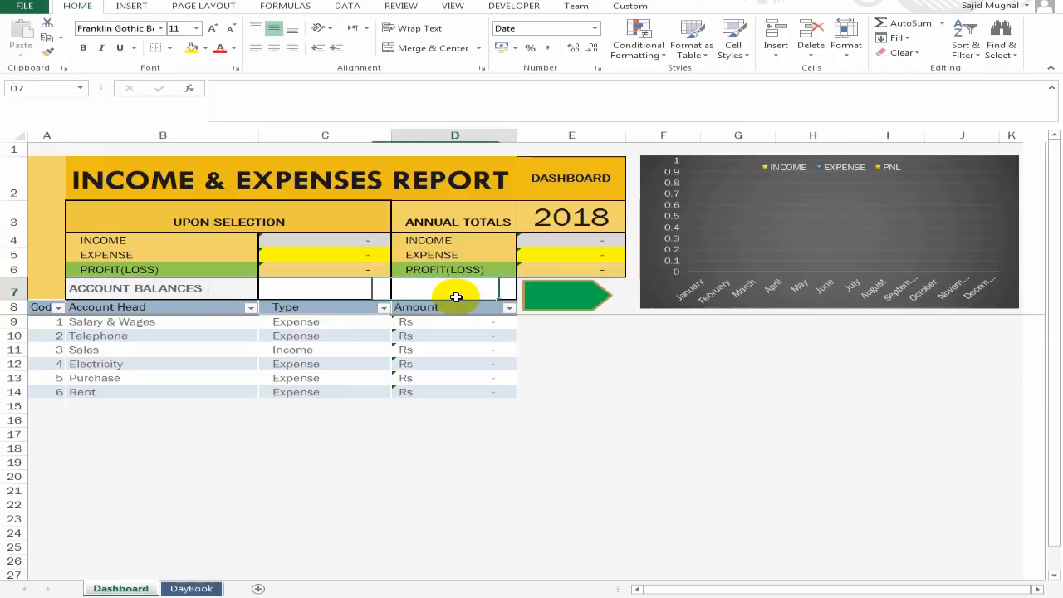
click(47, 88)
click(661, 389)
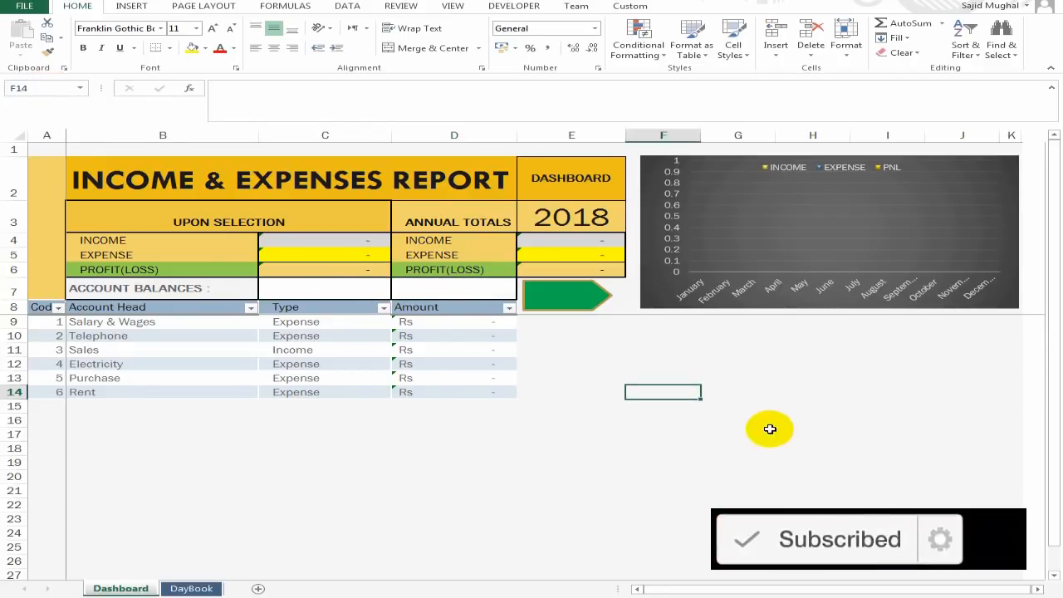
click(688, 363)
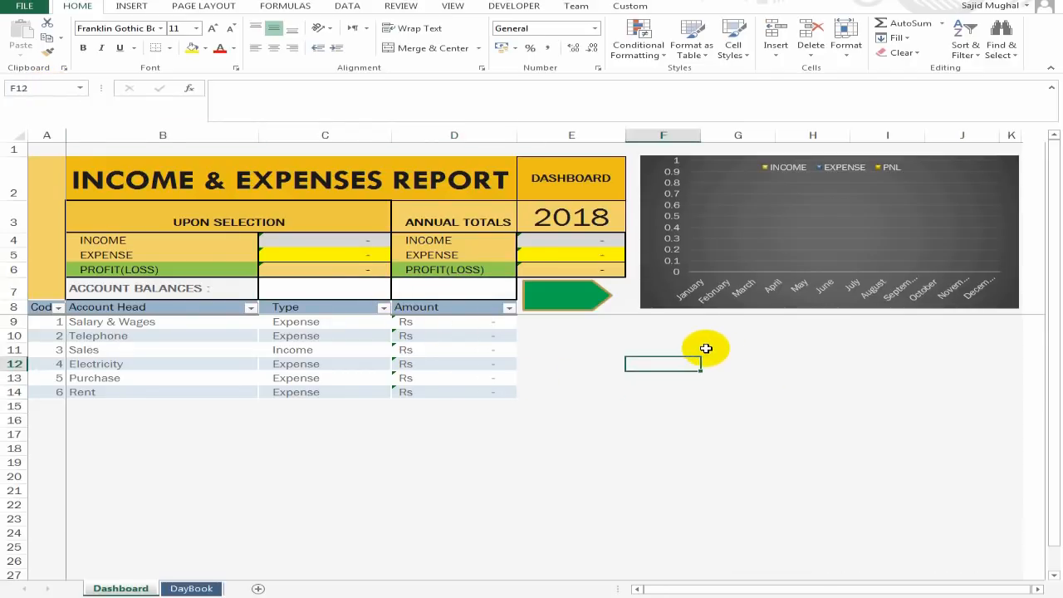